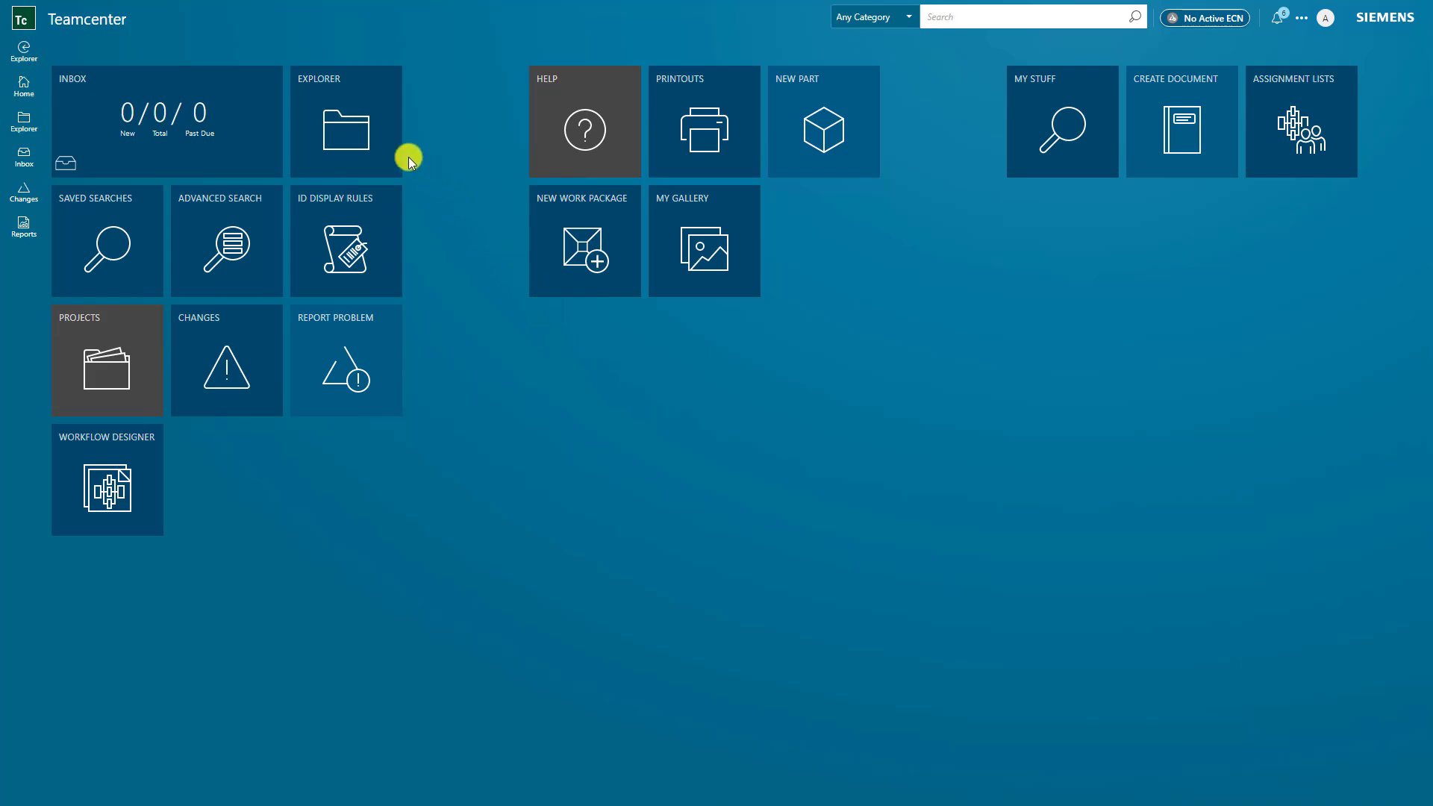
Step: Open the Gimbal Assembly - Component Maintenance Publication from the Home folder and expand its Topic, Business rules, and Description and Operation branches
{"action": "left_click", "coordinate": [357, 136]}
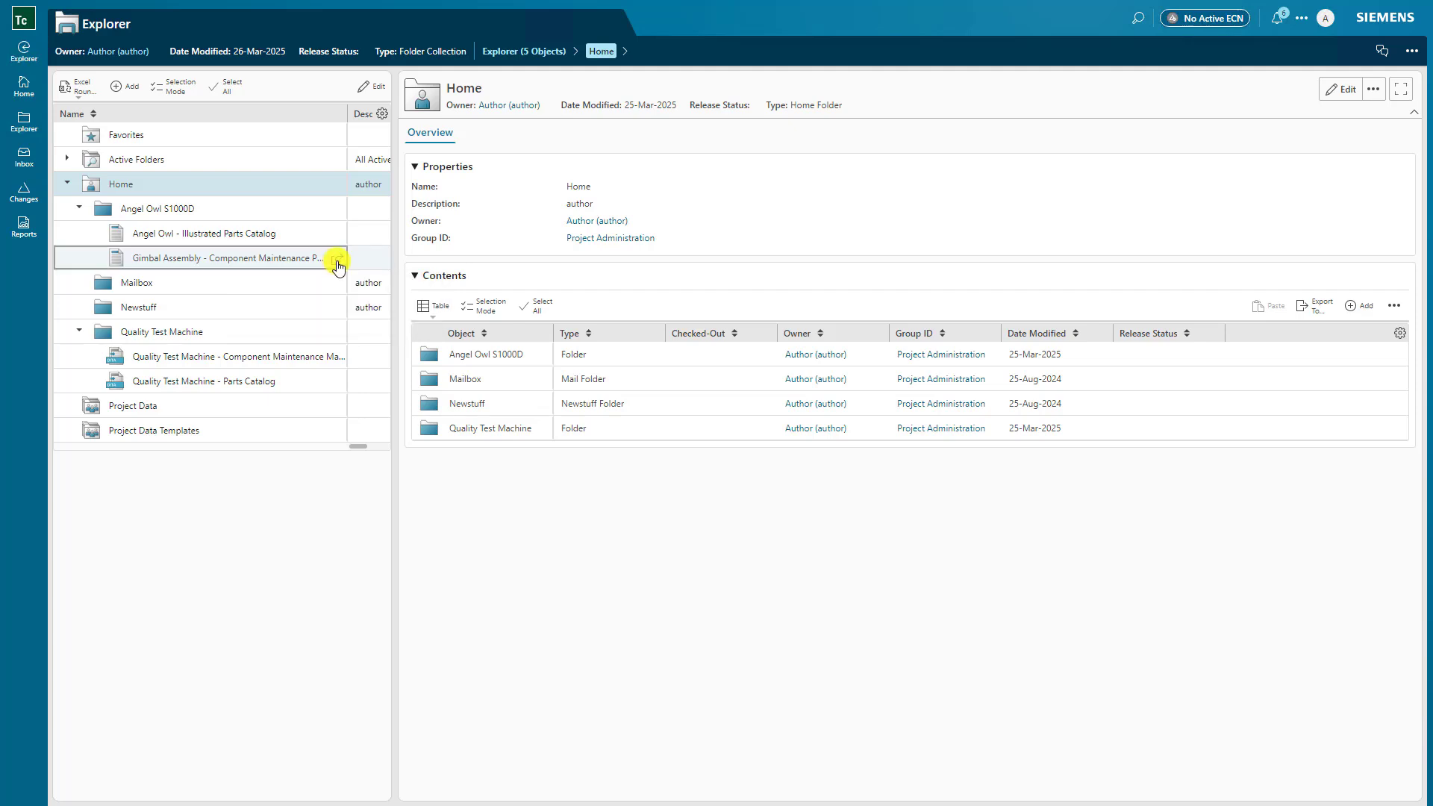
{"action": "left_click", "coordinate": [338, 260]}
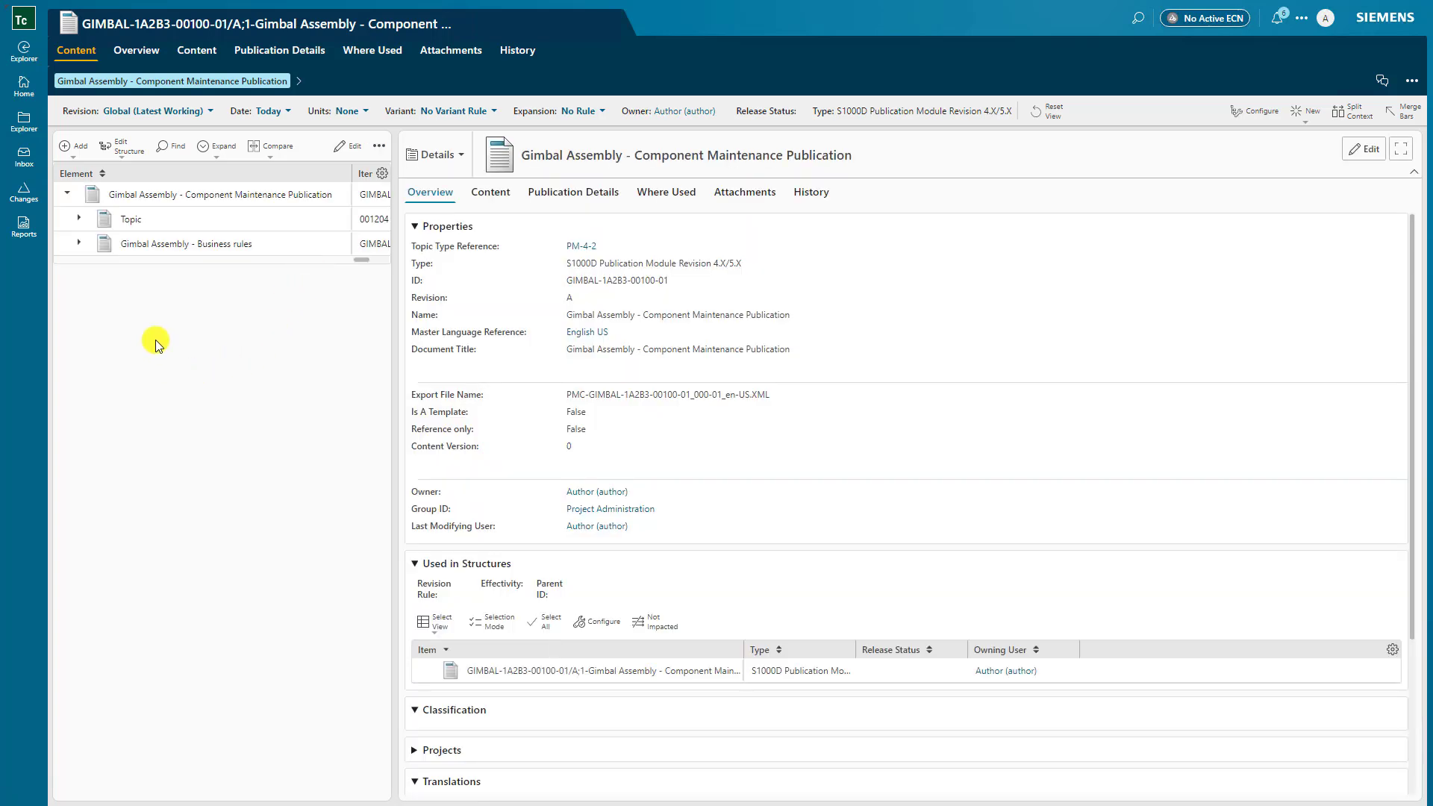
{"action": "left_click", "coordinate": [80, 247]}
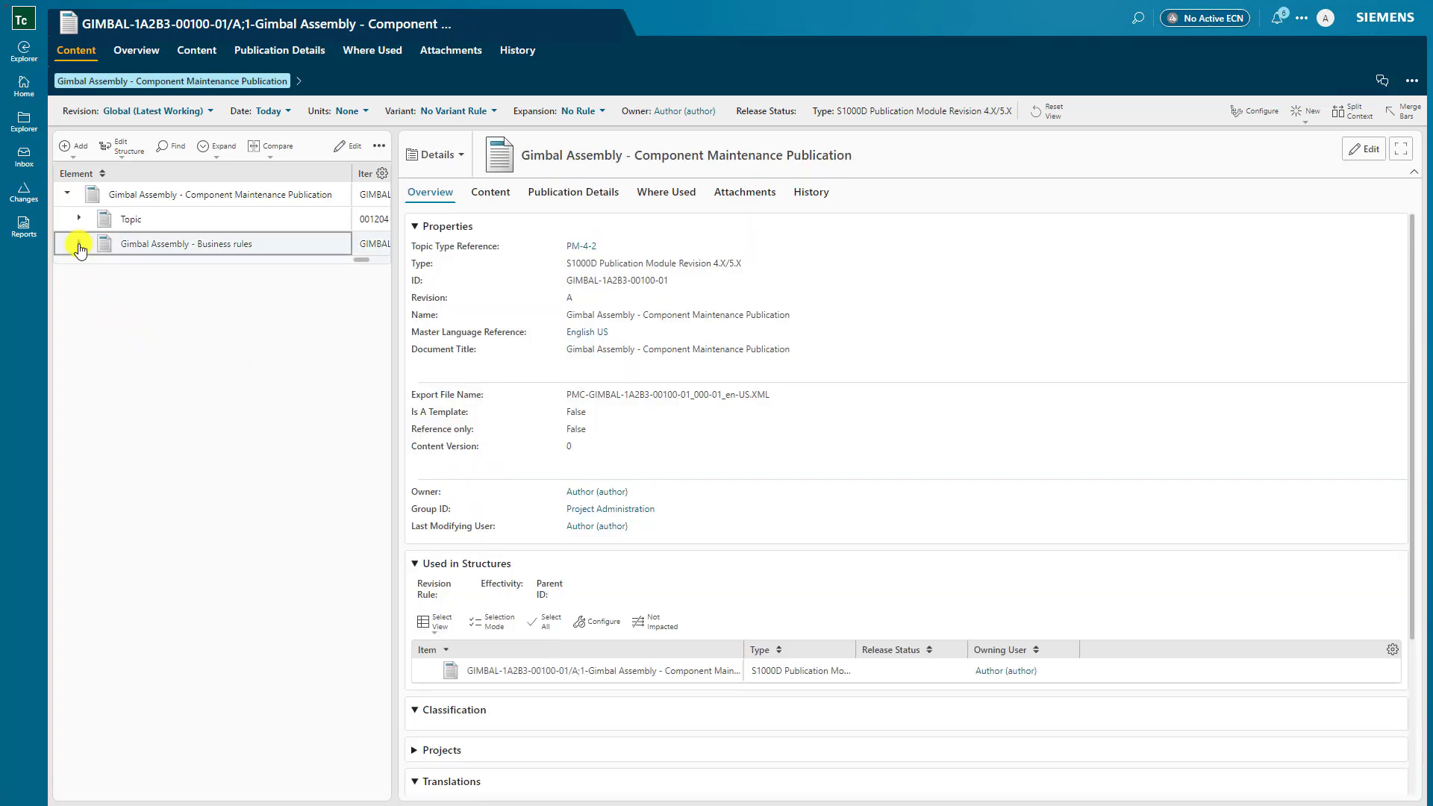
{"action": "left_click", "coordinate": [79, 222]}
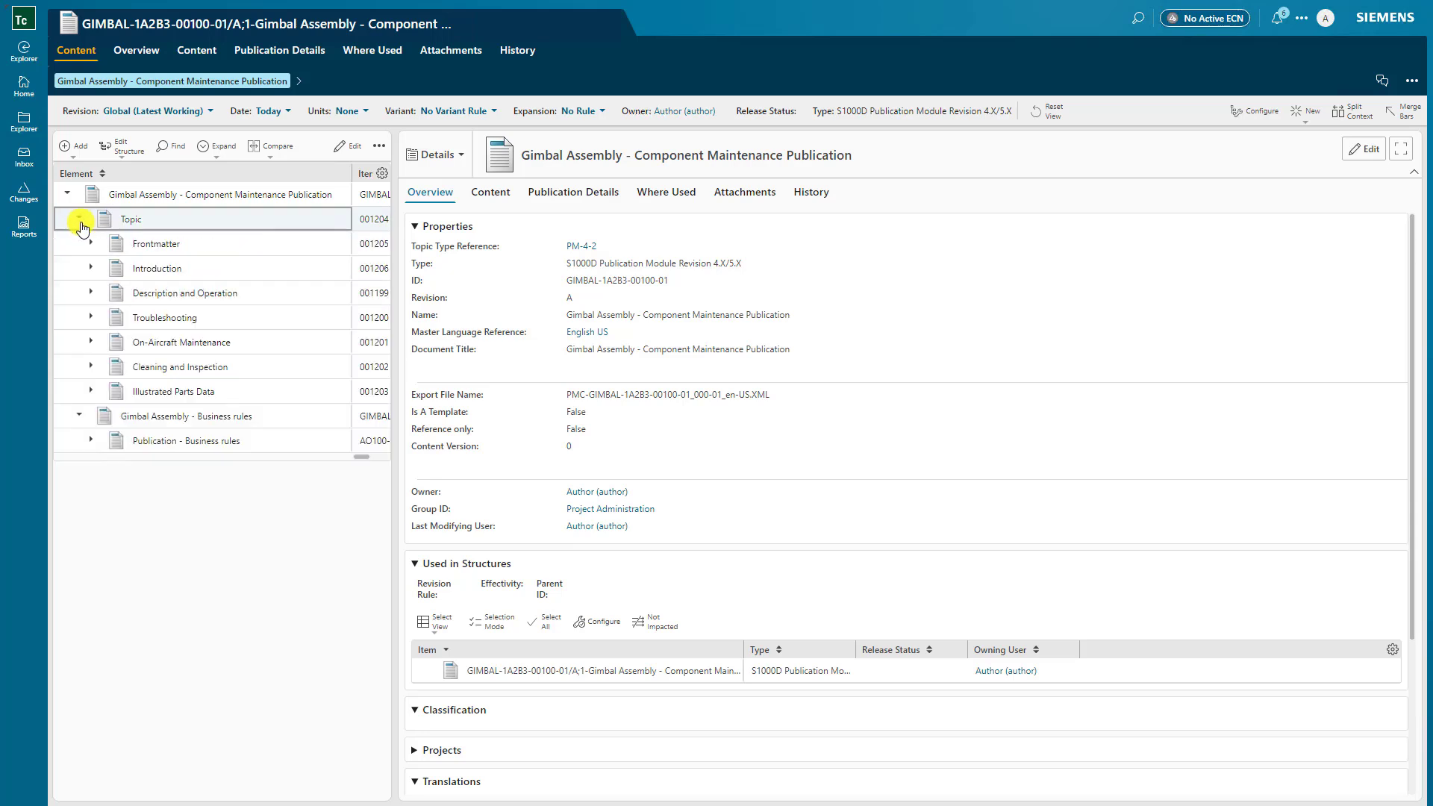
{"action": "left_click", "coordinate": [90, 294]}
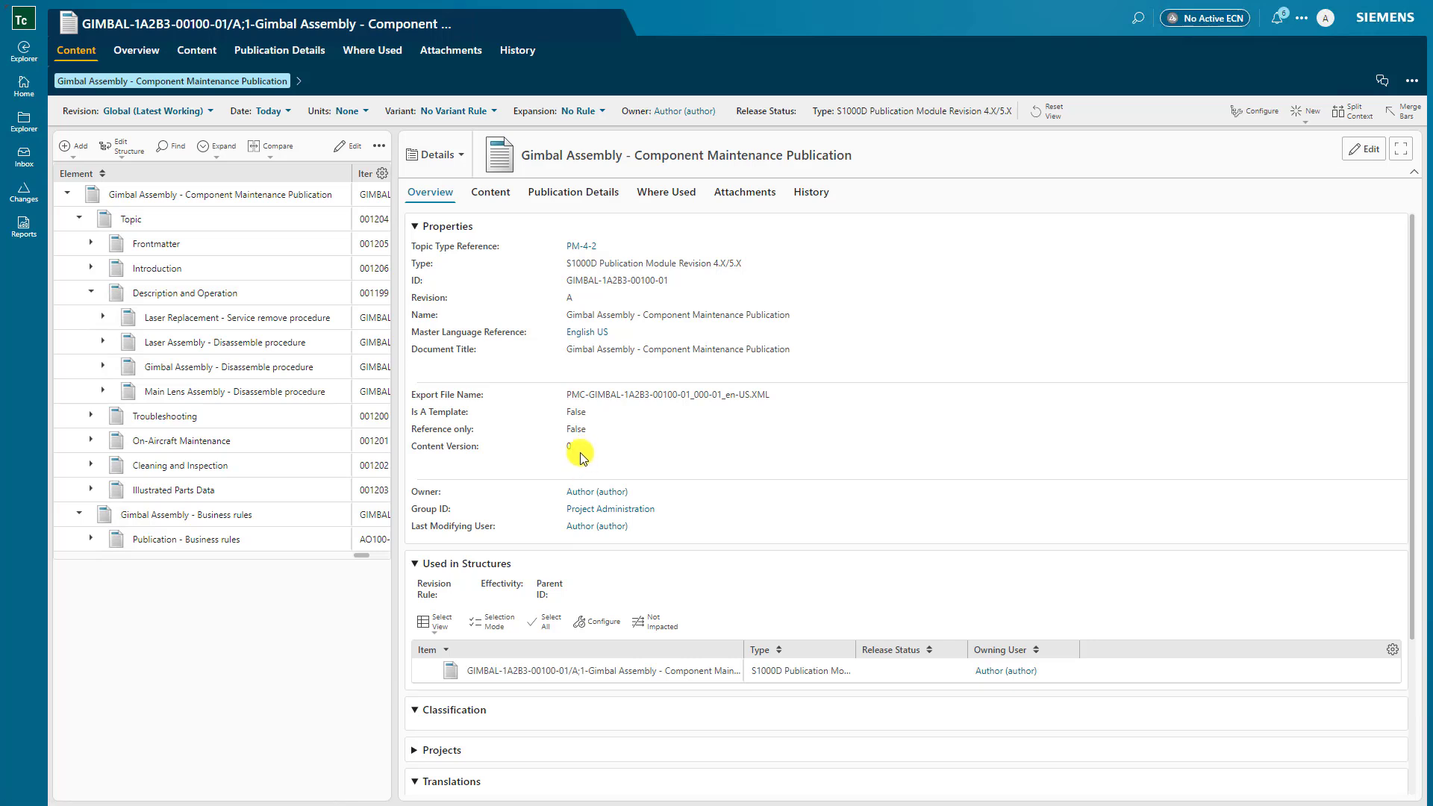
Step: View the Gimbal Assembly publication's content and return to its overview properties
{"action": "left_click", "coordinate": [497, 197]}
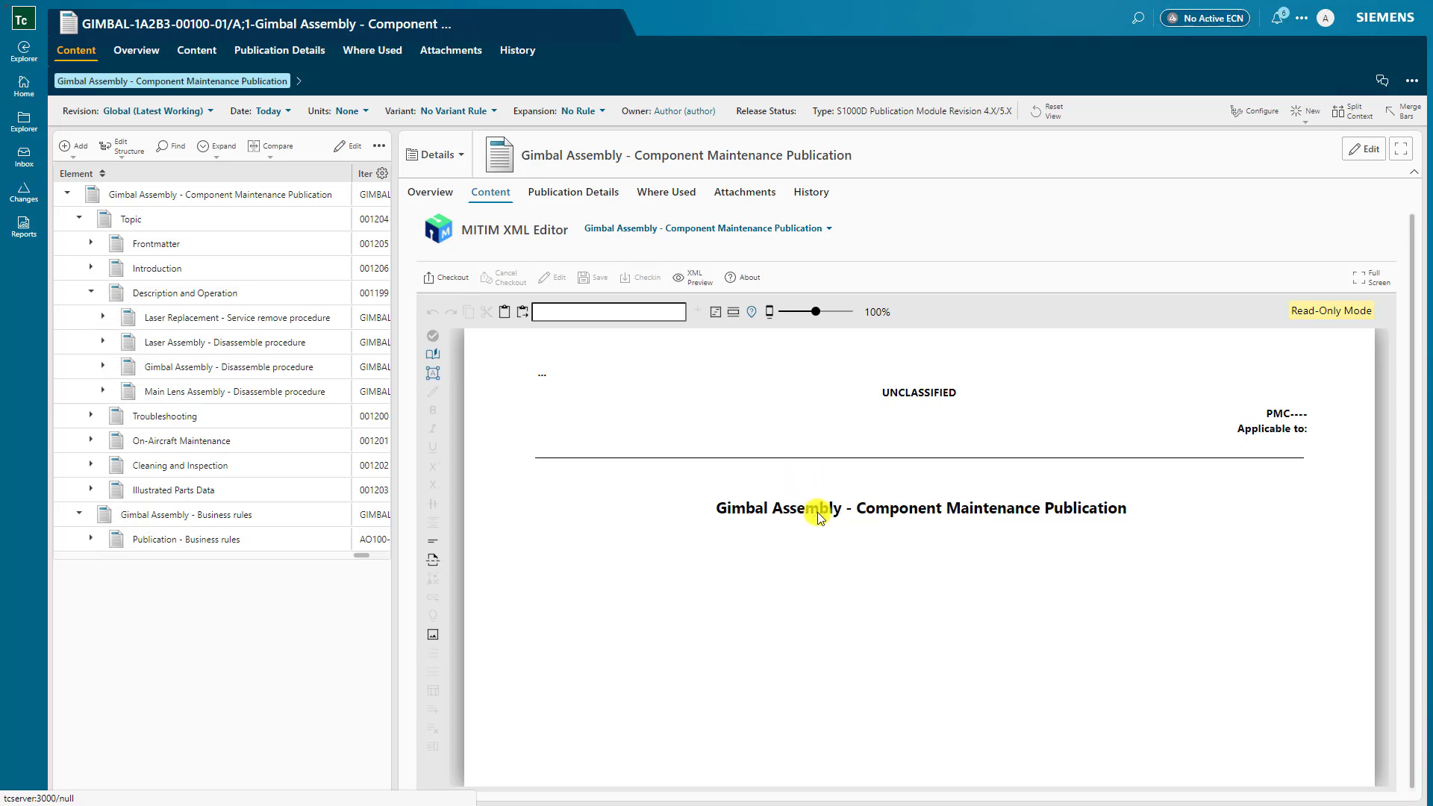
{"action": "left_click", "coordinate": [448, 200]}
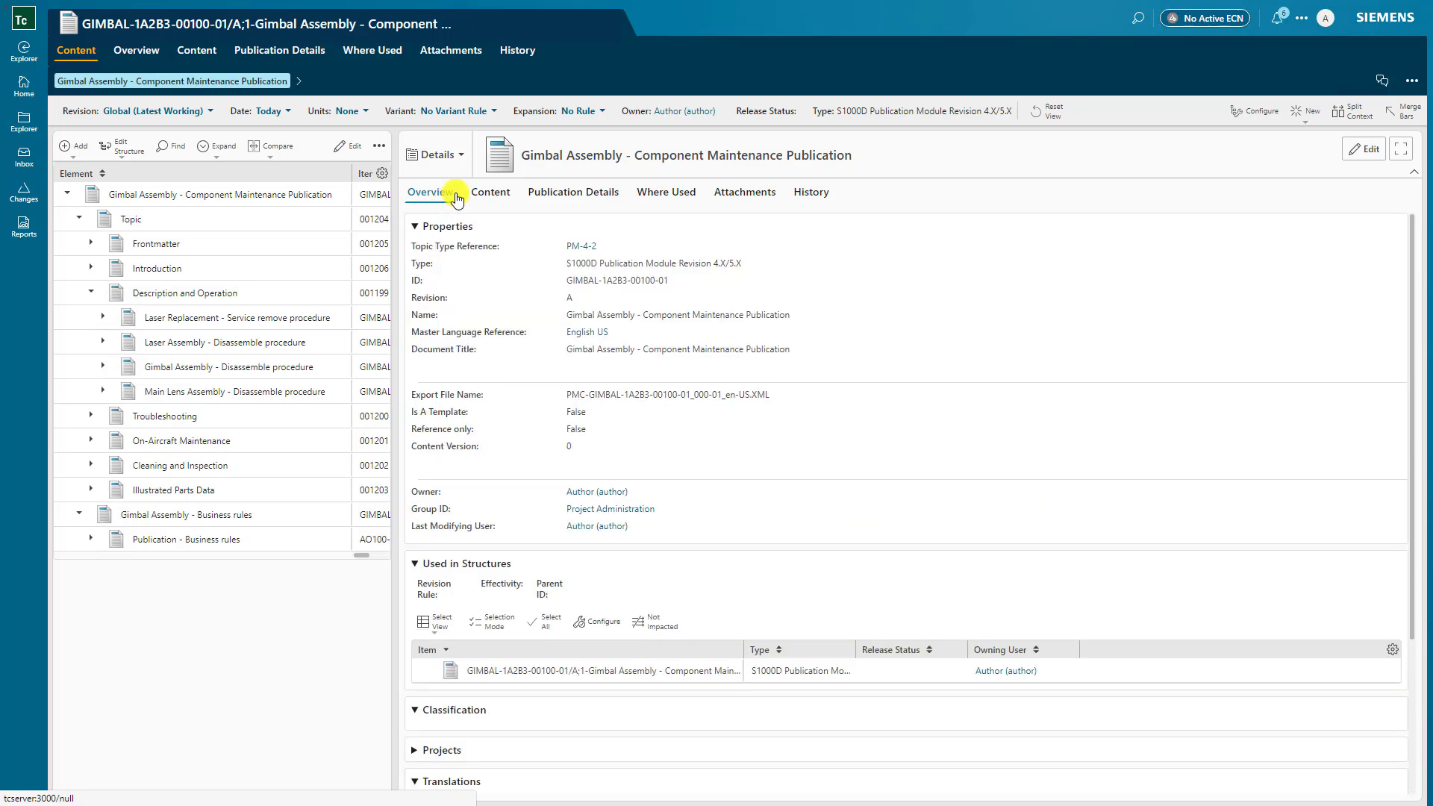
Step: Open the Laser Replacement - Service remove procedure and read its requirements, procedure steps and figure through to the end
{"action": "left_click", "coordinate": [235, 320]}
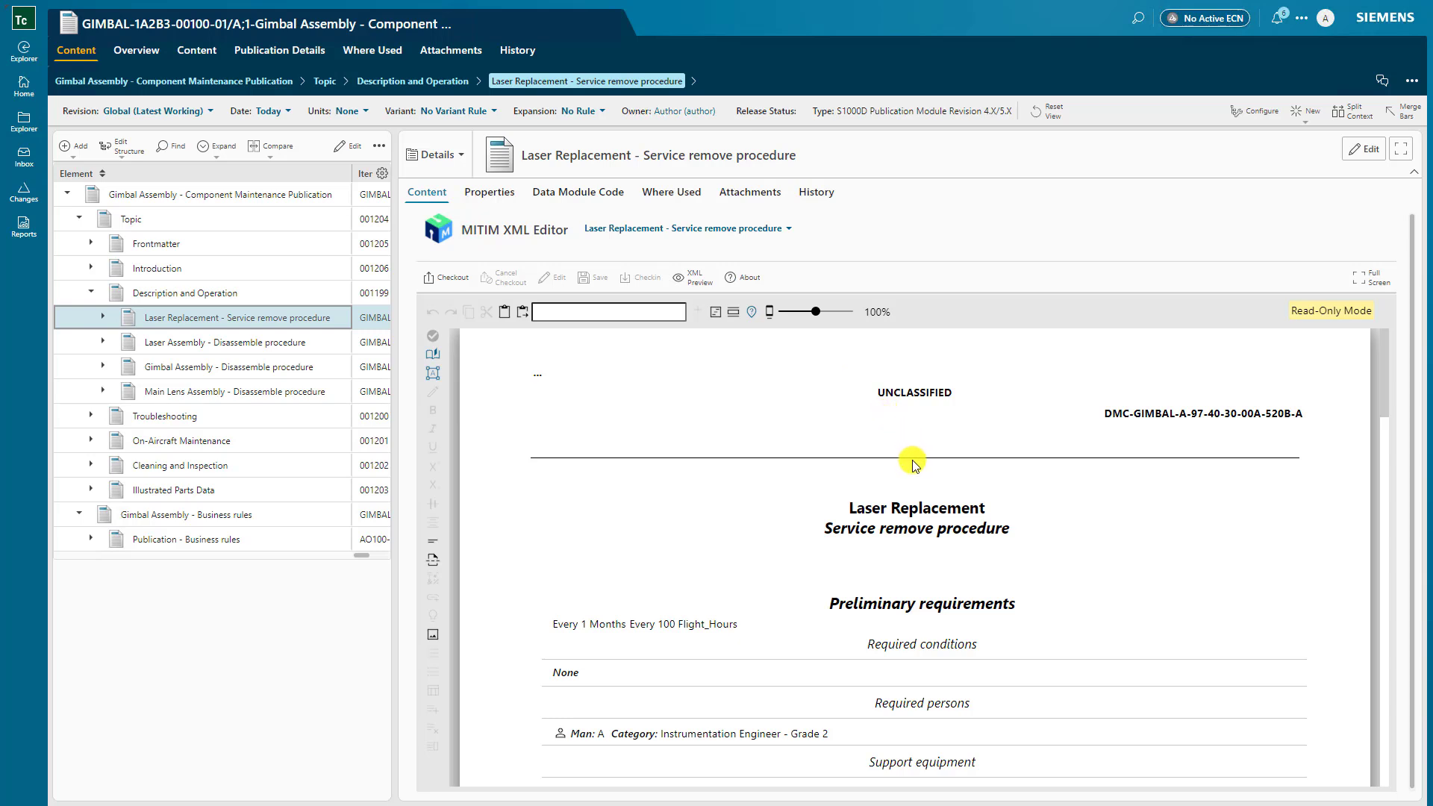
{"action": "scroll", "coordinate": [915, 463], "scroll_direction": "down", "scroll_amount": 5}
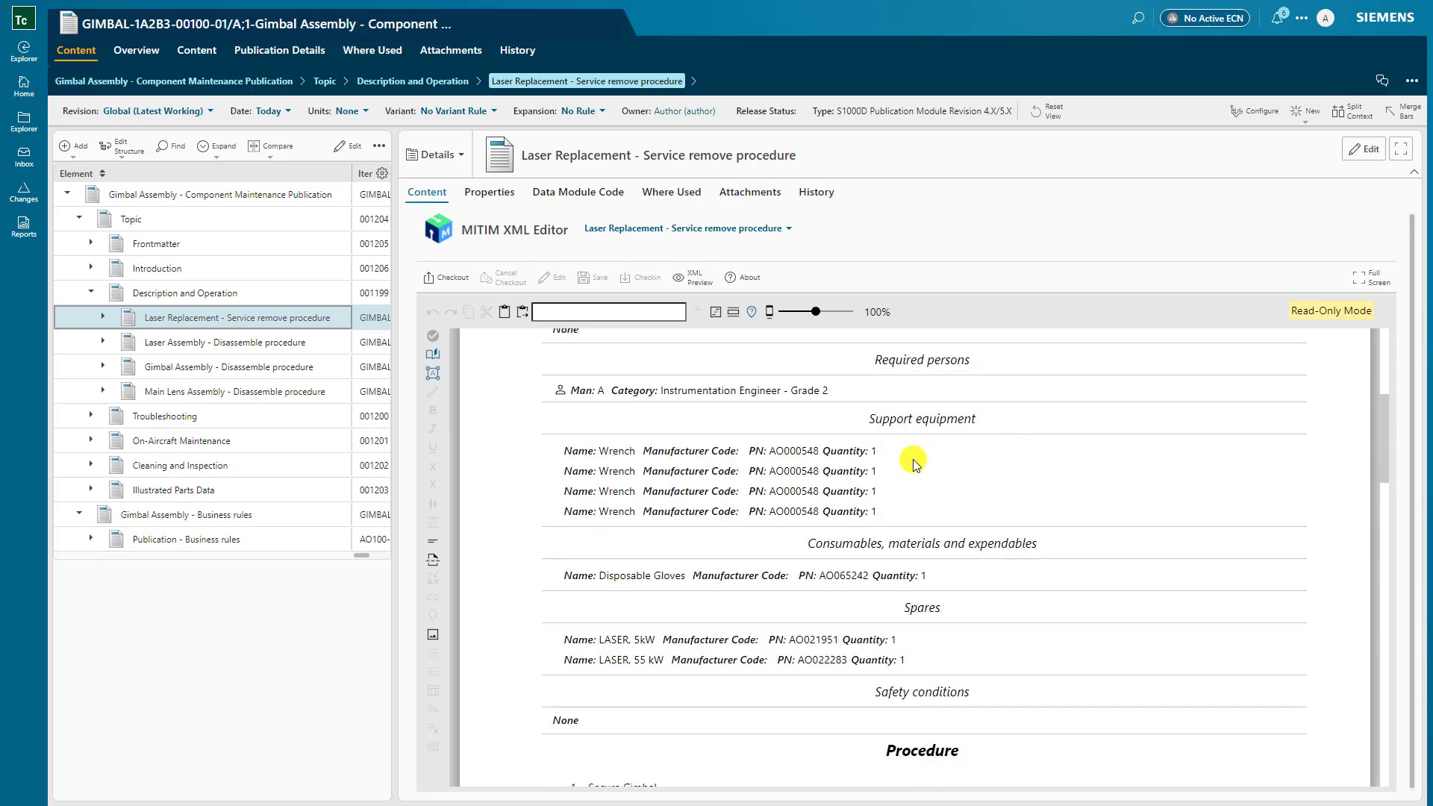
{"action": "scroll", "coordinate": [915, 463], "scroll_direction": "down", "scroll_amount": 8}
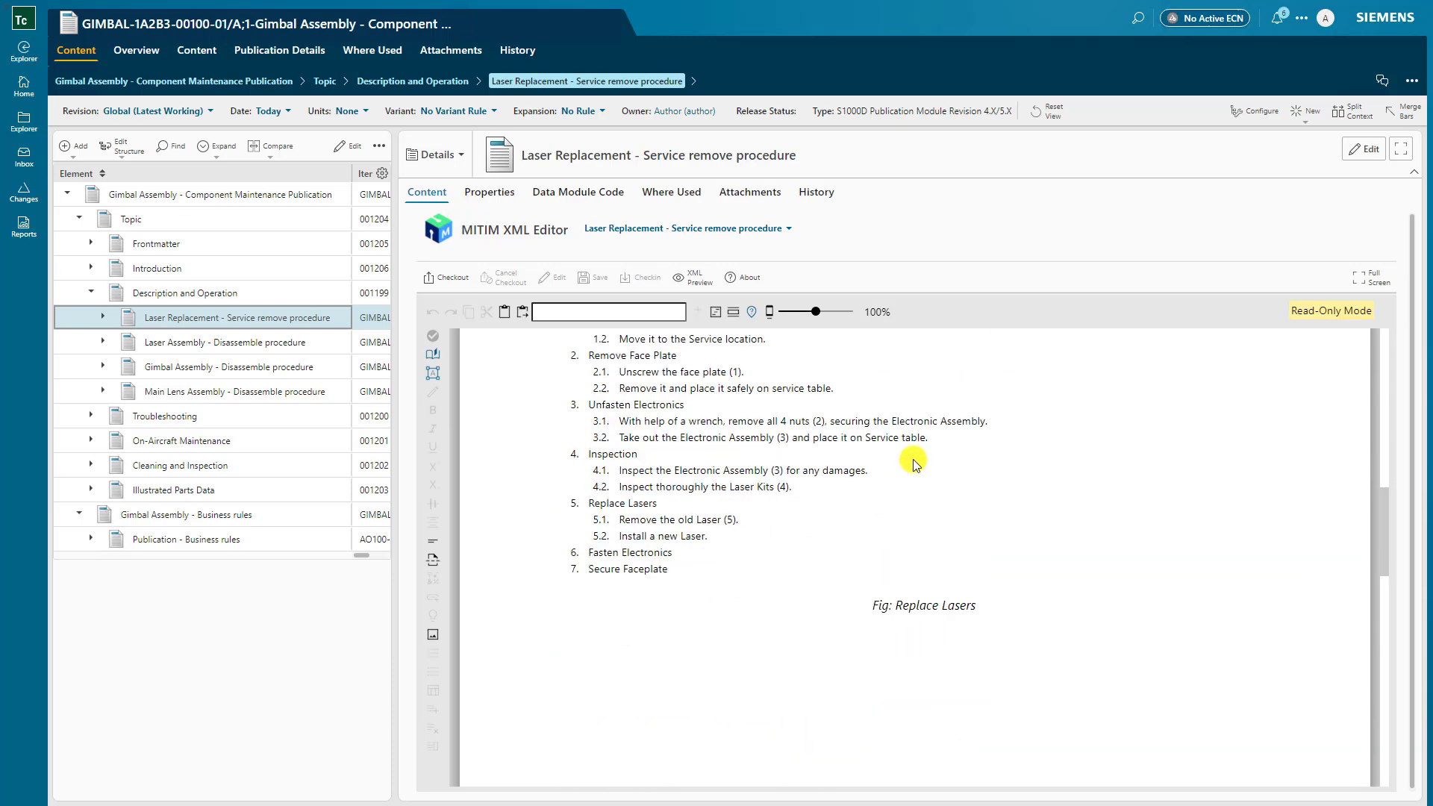
{"action": "scroll", "coordinate": [915, 463], "scroll_direction": "down", "scroll_amount": 12}
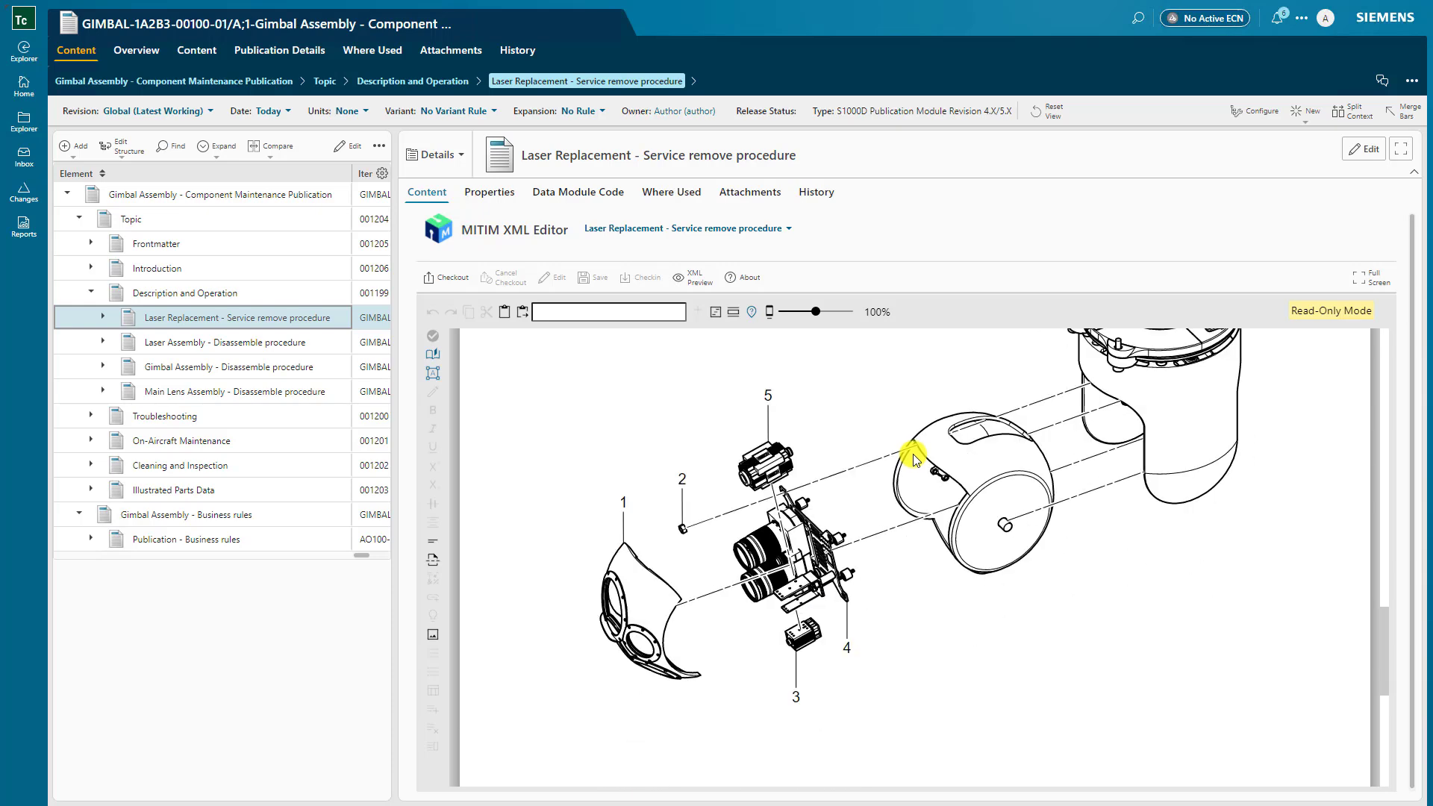
{"action": "scroll", "coordinate": [914, 457], "scroll_direction": "down", "scroll_amount": 3}
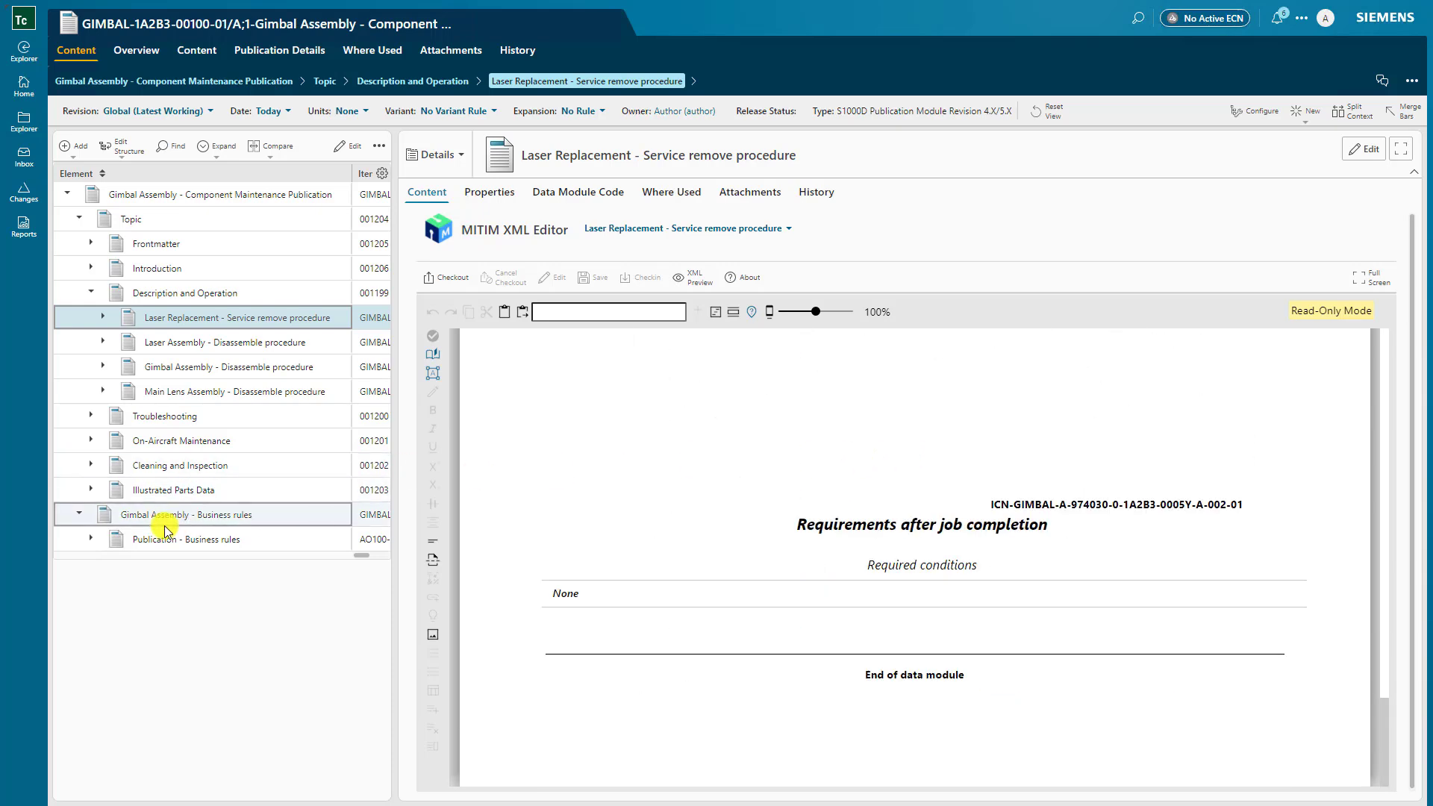
Step: Expand Illustrated Parts Data, open Gimbal Assembly - Illustrated parts data, and examine its figure sheets and parts table
{"action": "left_click", "coordinate": [92, 490]}
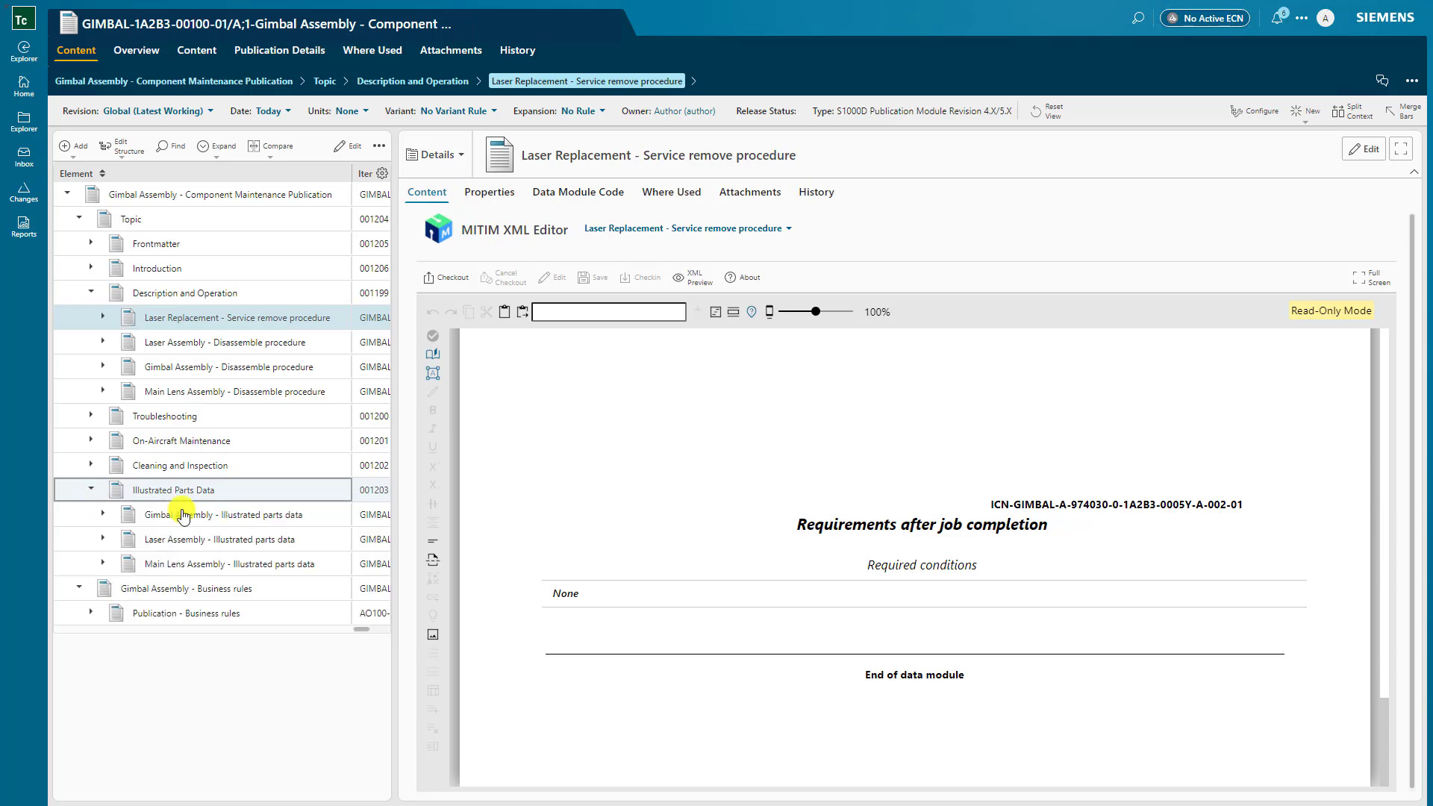
{"action": "left_click", "coordinate": [242, 515]}
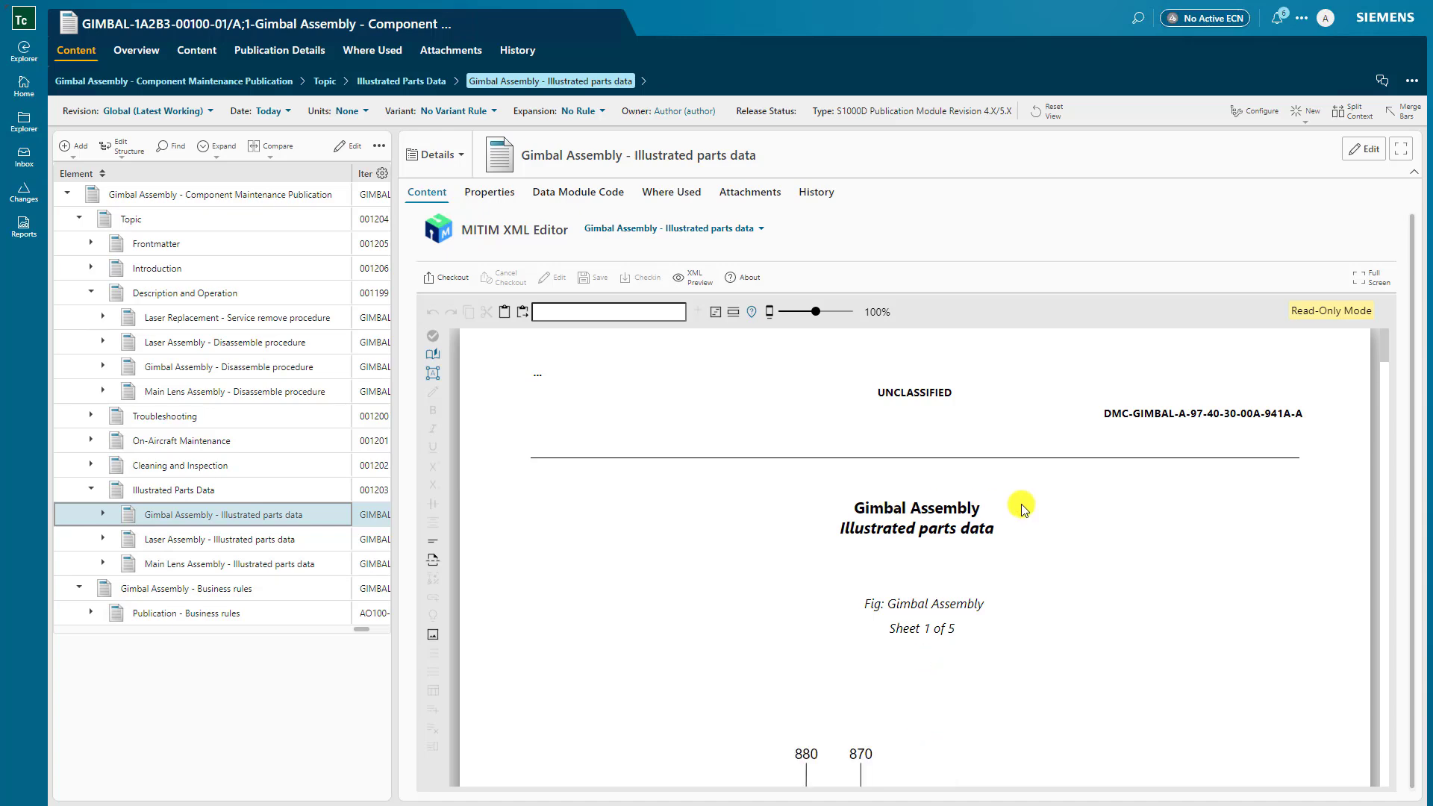
{"action": "scroll", "coordinate": [1023, 507], "scroll_direction": "down", "scroll_amount": 3}
{"action": "scroll", "coordinate": [1023, 508], "scroll_direction": "down", "scroll_amount": 12}
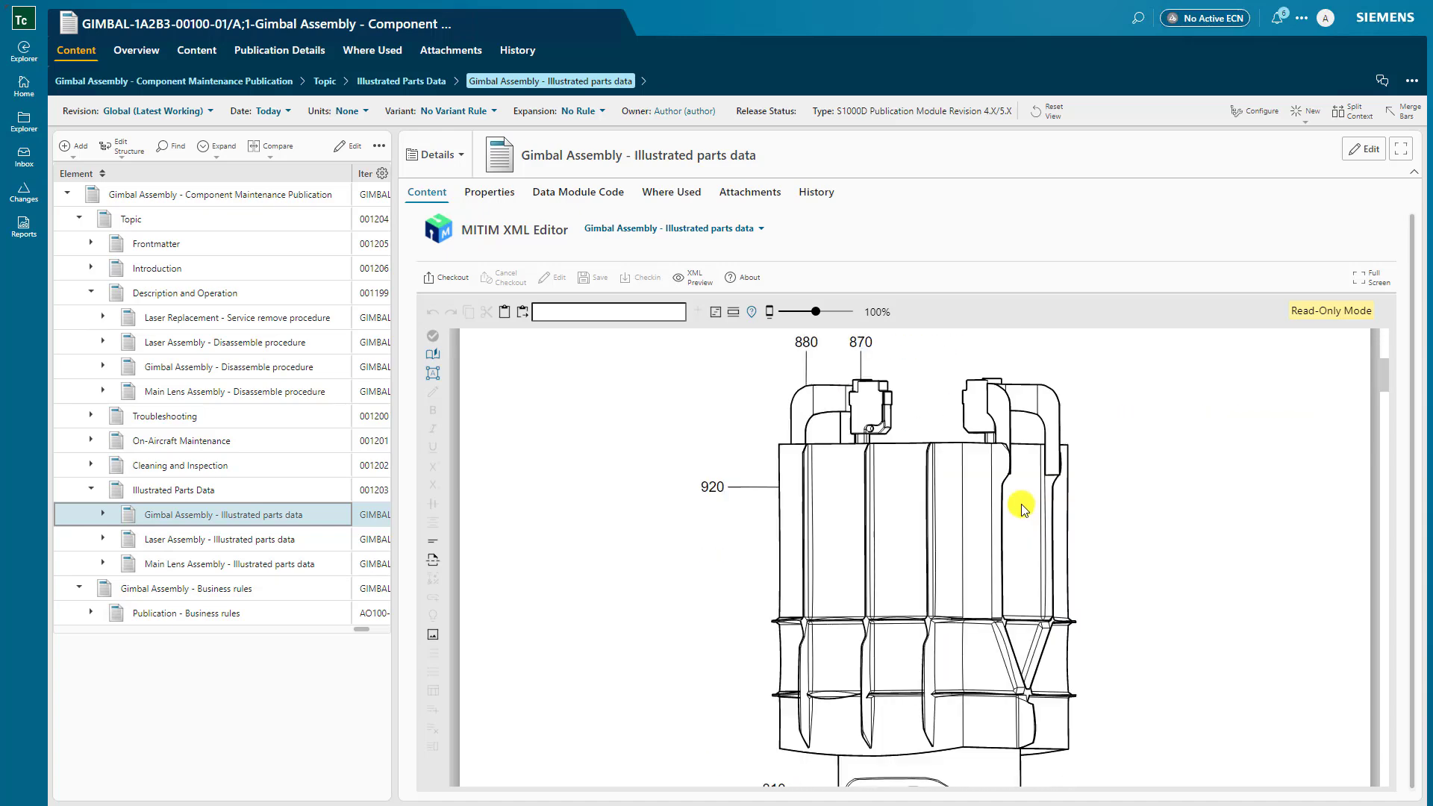
{"action": "scroll", "coordinate": [1013, 503], "scroll_direction": "down", "scroll_amount": 15}
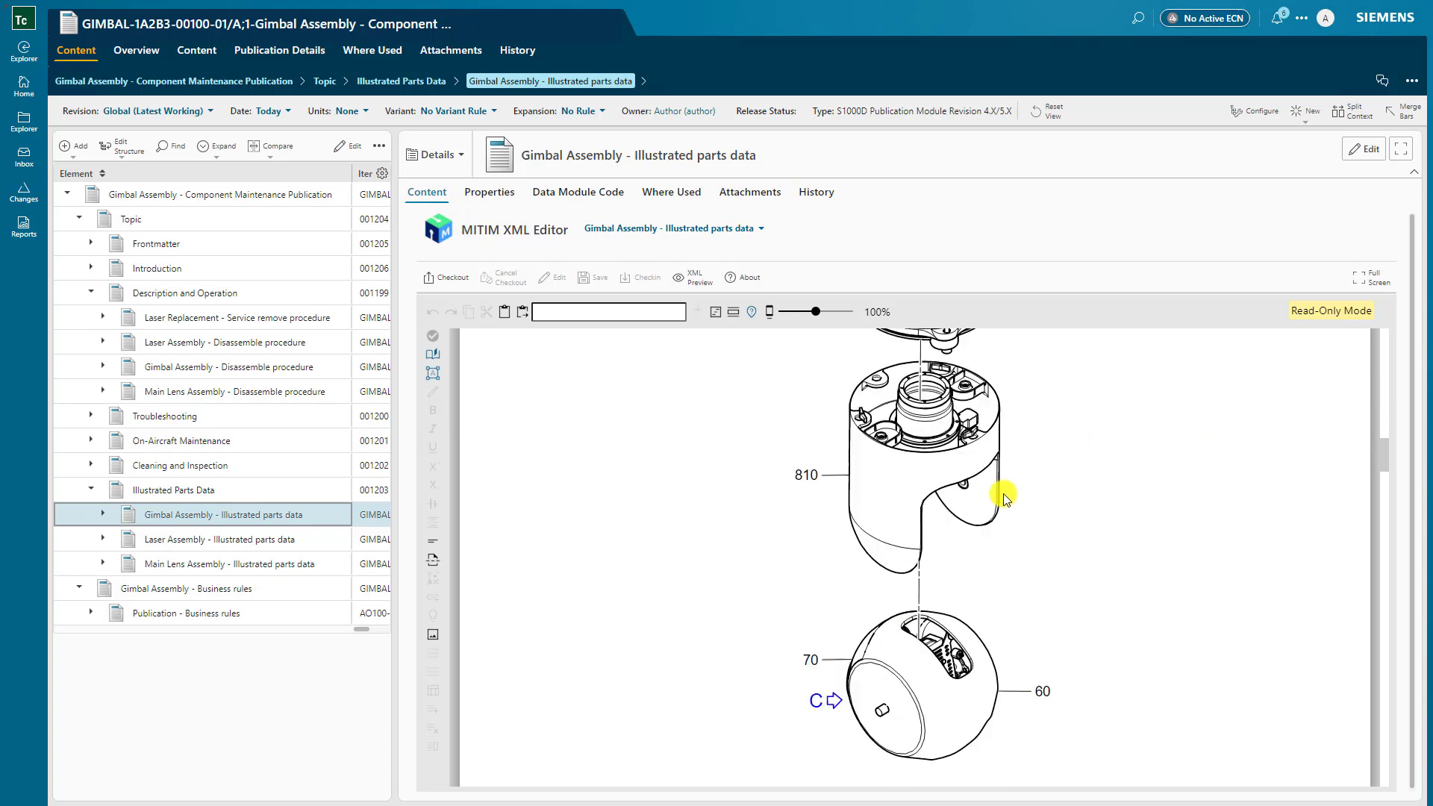
{"action": "scroll", "coordinate": [1002, 492], "scroll_direction": "down", "scroll_amount": 15}
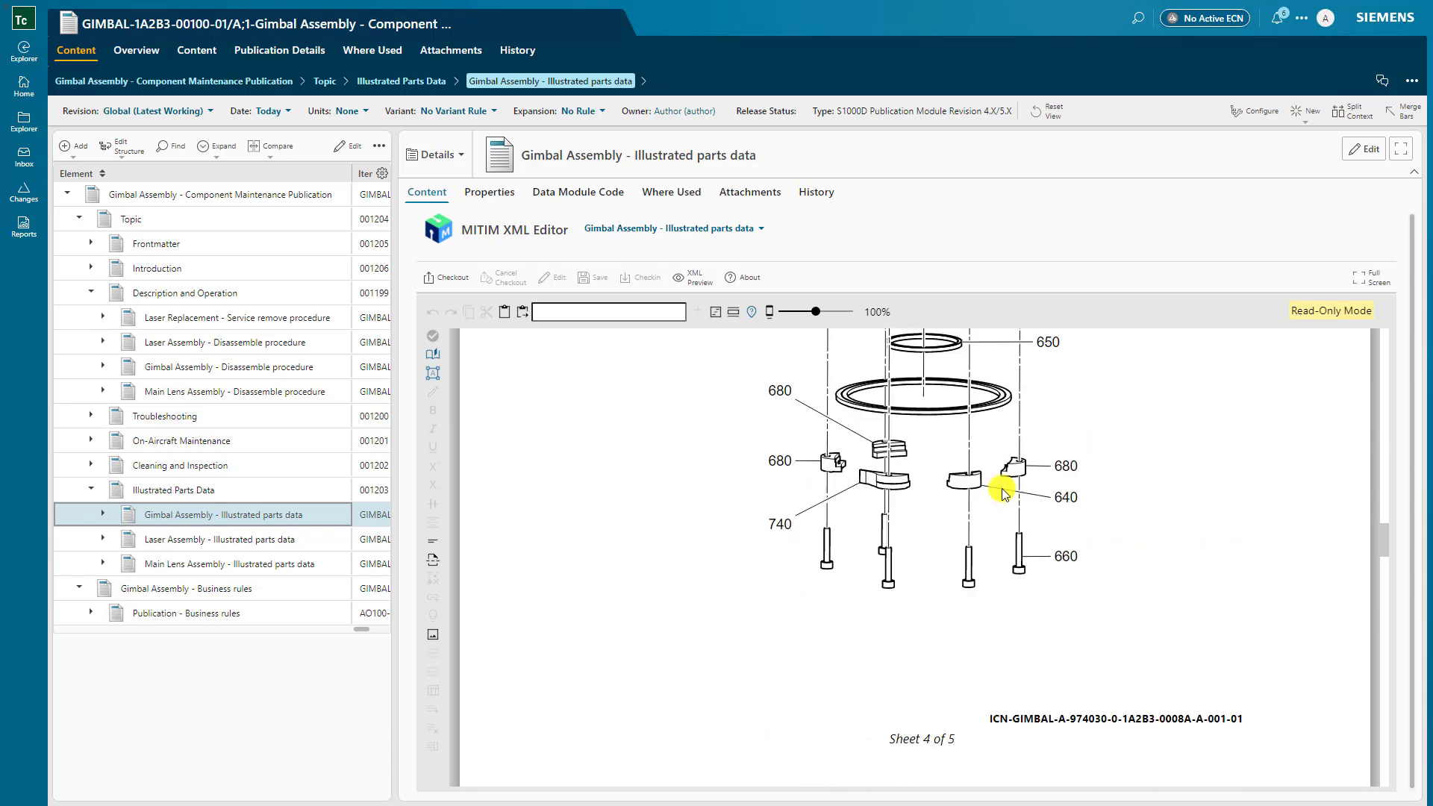
{"action": "scroll", "coordinate": [1002, 493], "scroll_direction": "down", "scroll_amount": 10}
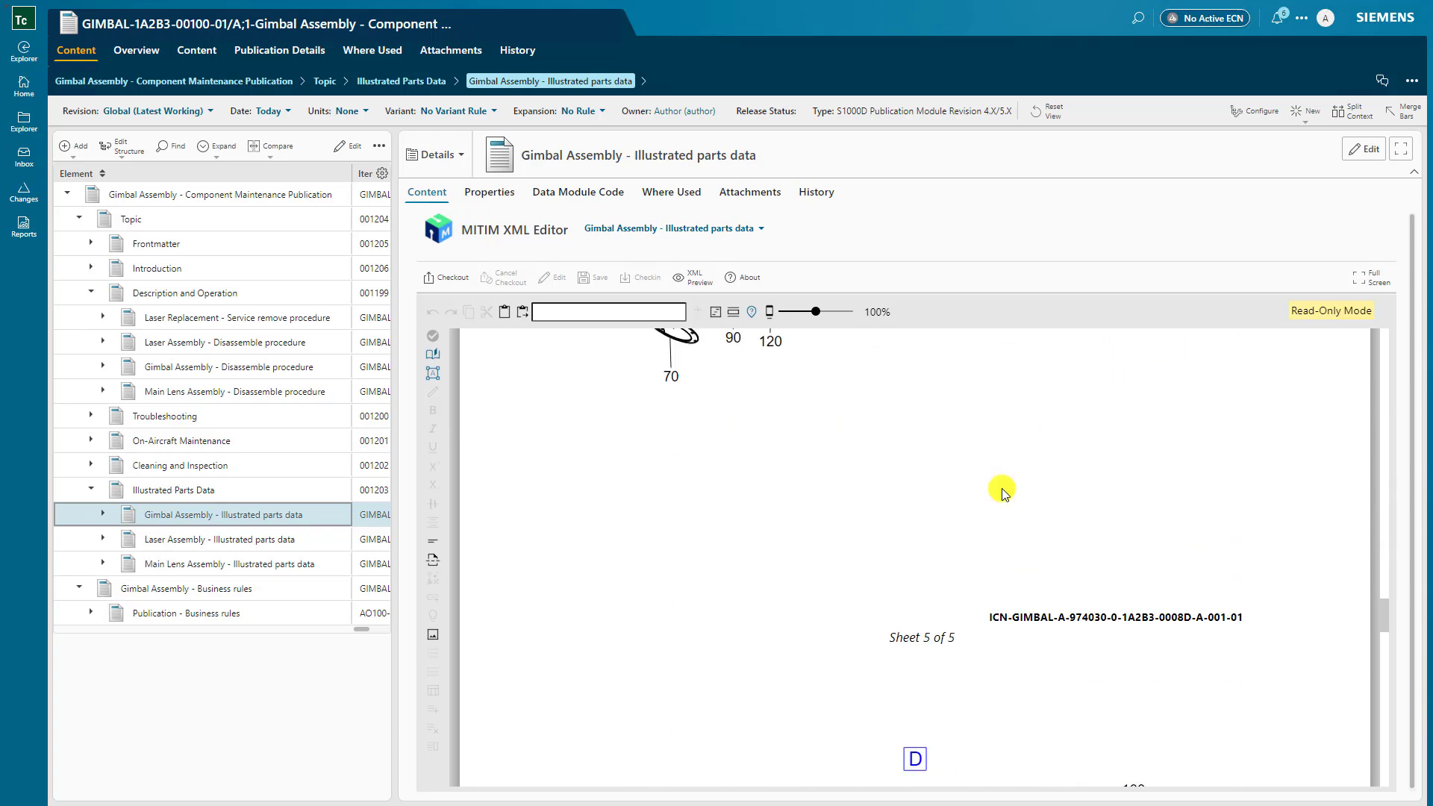
{"action": "scroll", "coordinate": [1002, 491], "scroll_direction": "down", "scroll_amount": 5}
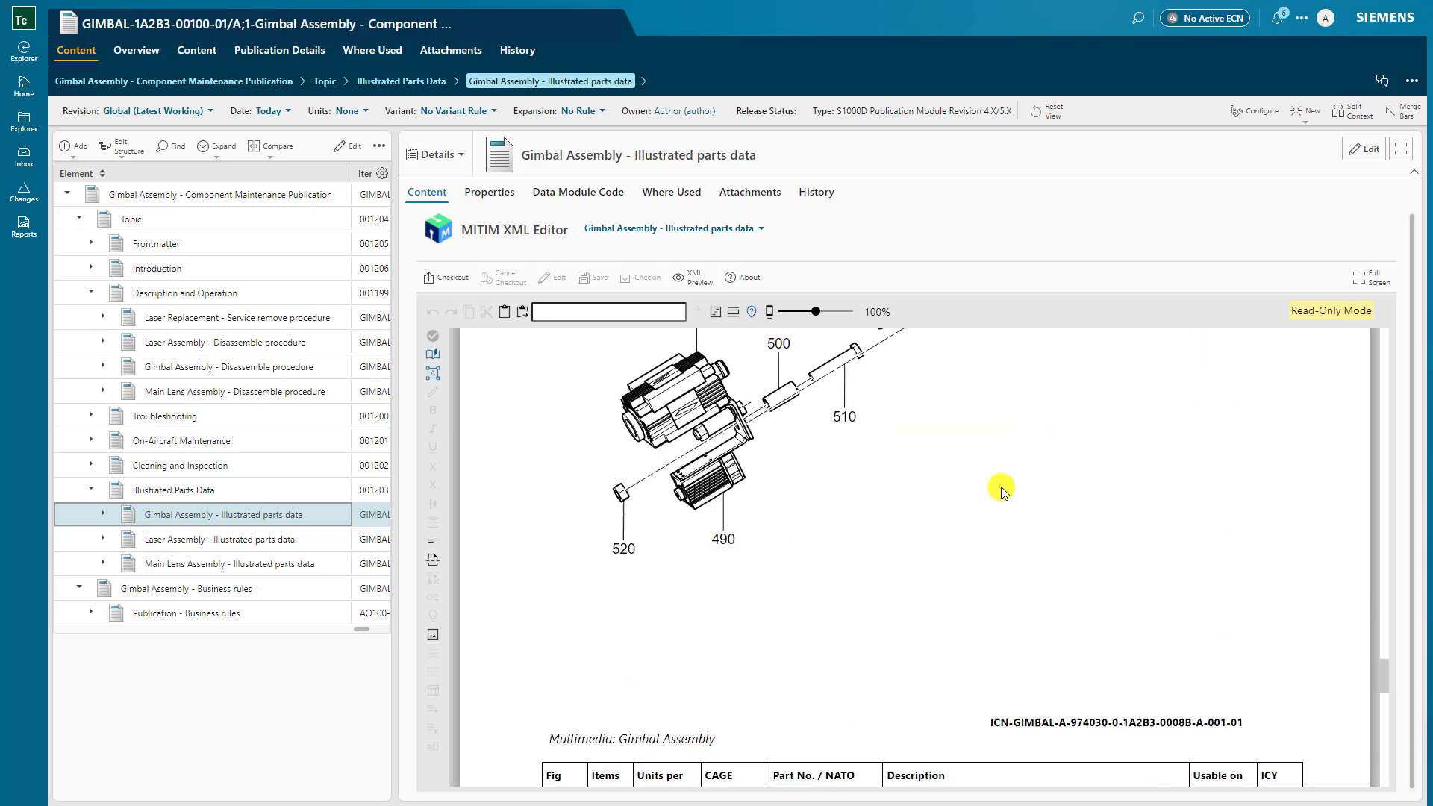
{"action": "scroll", "coordinate": [830, 460], "scroll_direction": "down", "scroll_amount": 6}
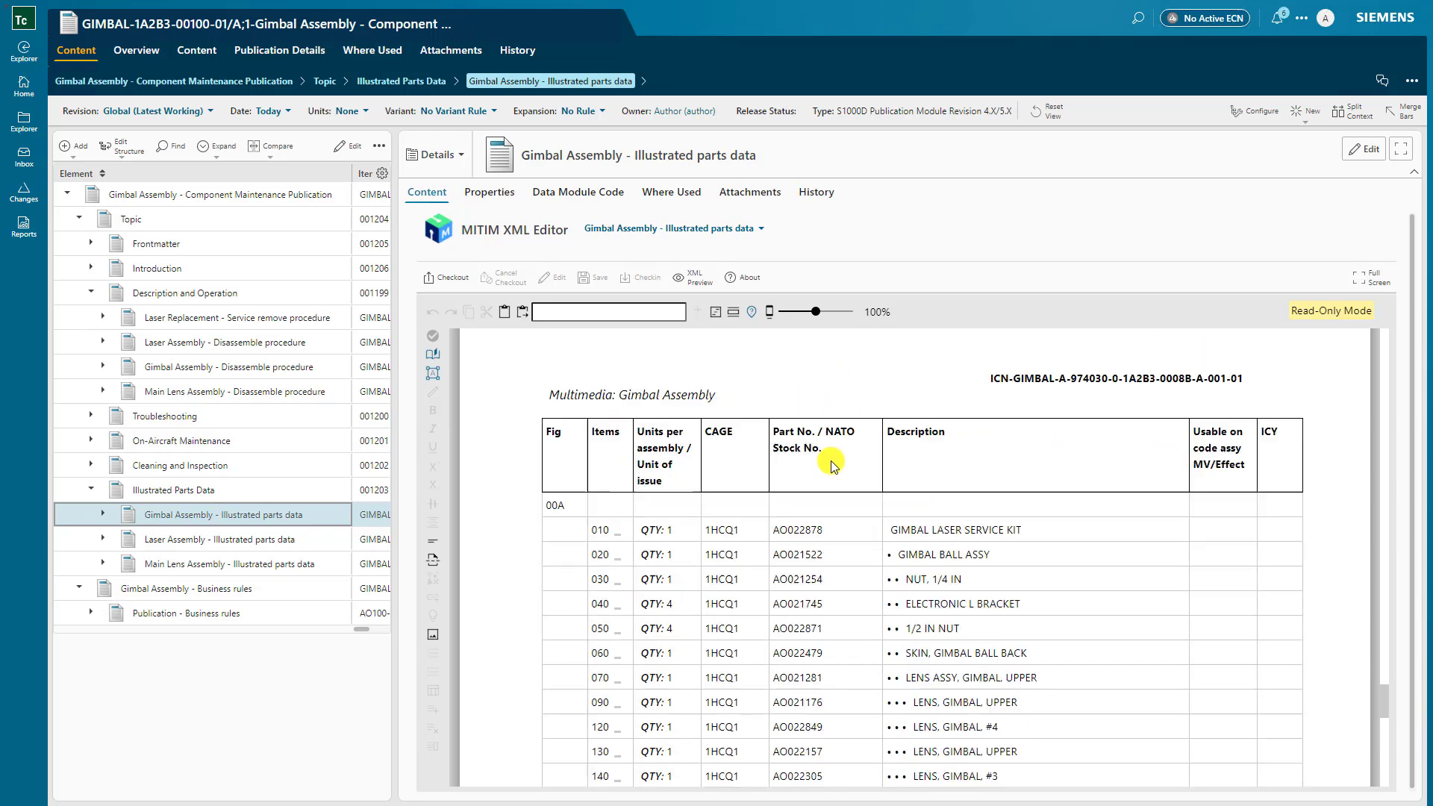
Step: Set the illustrated parts data's display scale to 75% and review the parts table and figures back toward the beginning
{"action": "scroll", "coordinate": [832, 463], "scroll_direction": "up", "scroll_amount": 8}
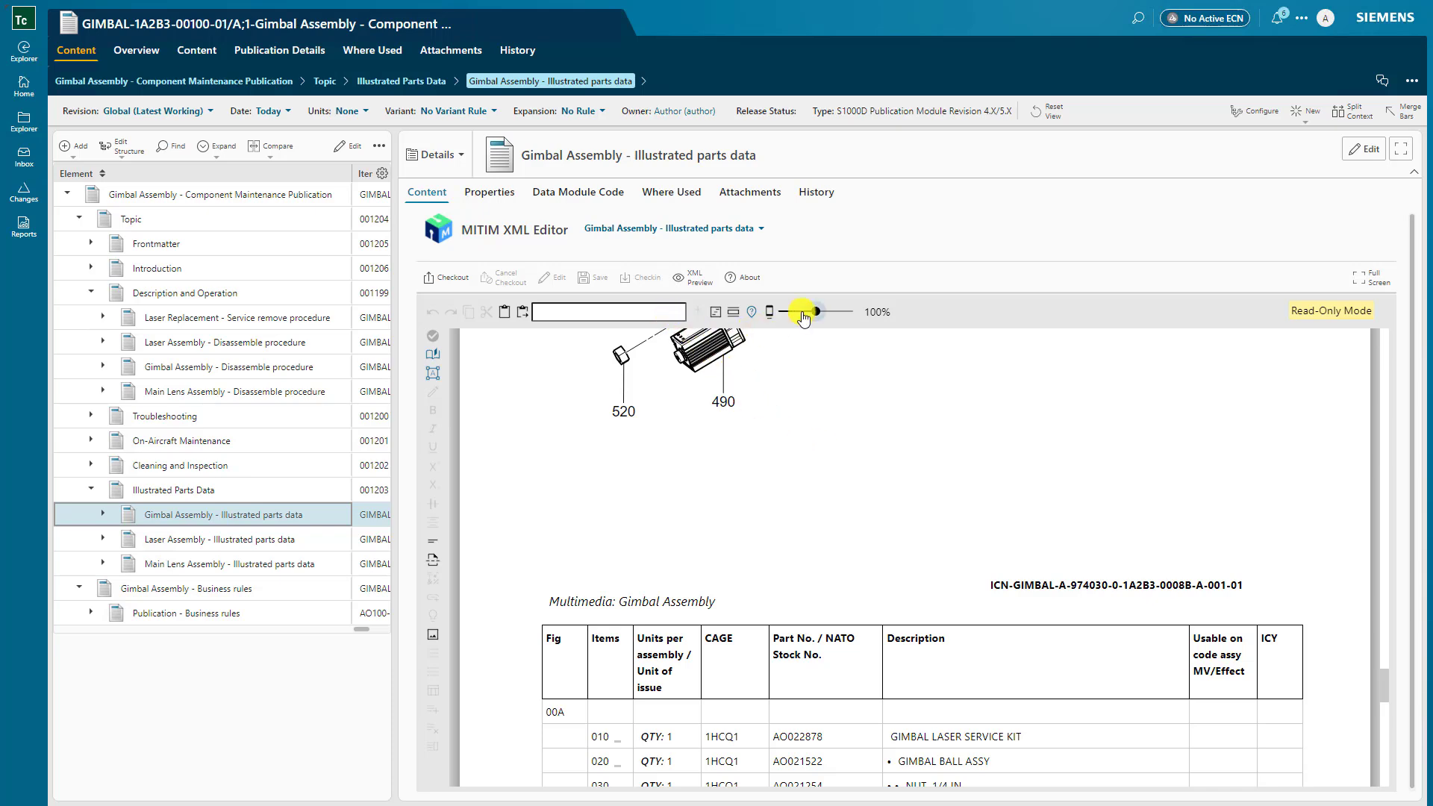
{"action": "left_click", "coordinate": [799, 312]}
{"action": "scroll", "coordinate": [851, 457], "scroll_direction": "up", "scroll_amount": 12}
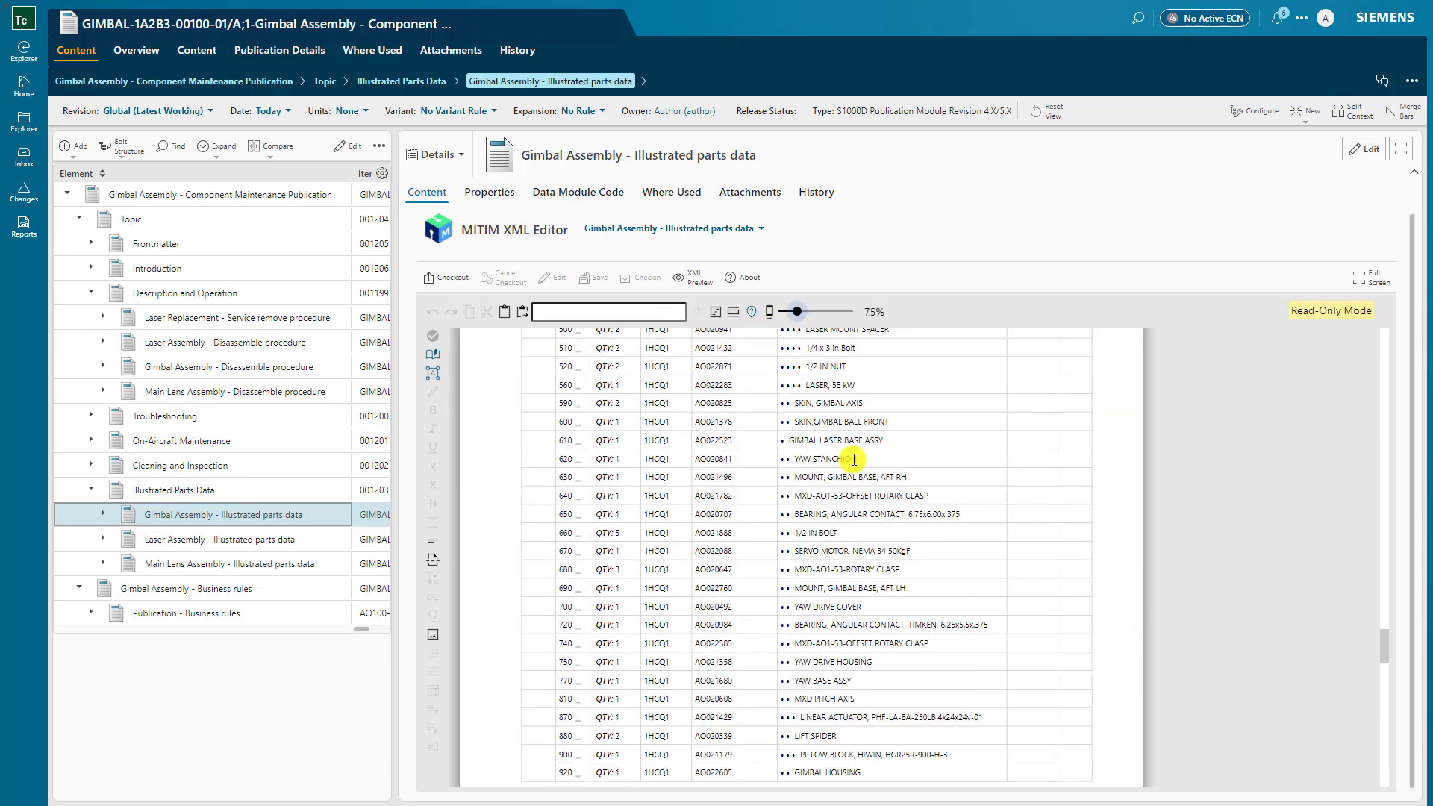
{"action": "scroll", "coordinate": [854, 460], "scroll_direction": "up", "scroll_amount": 10}
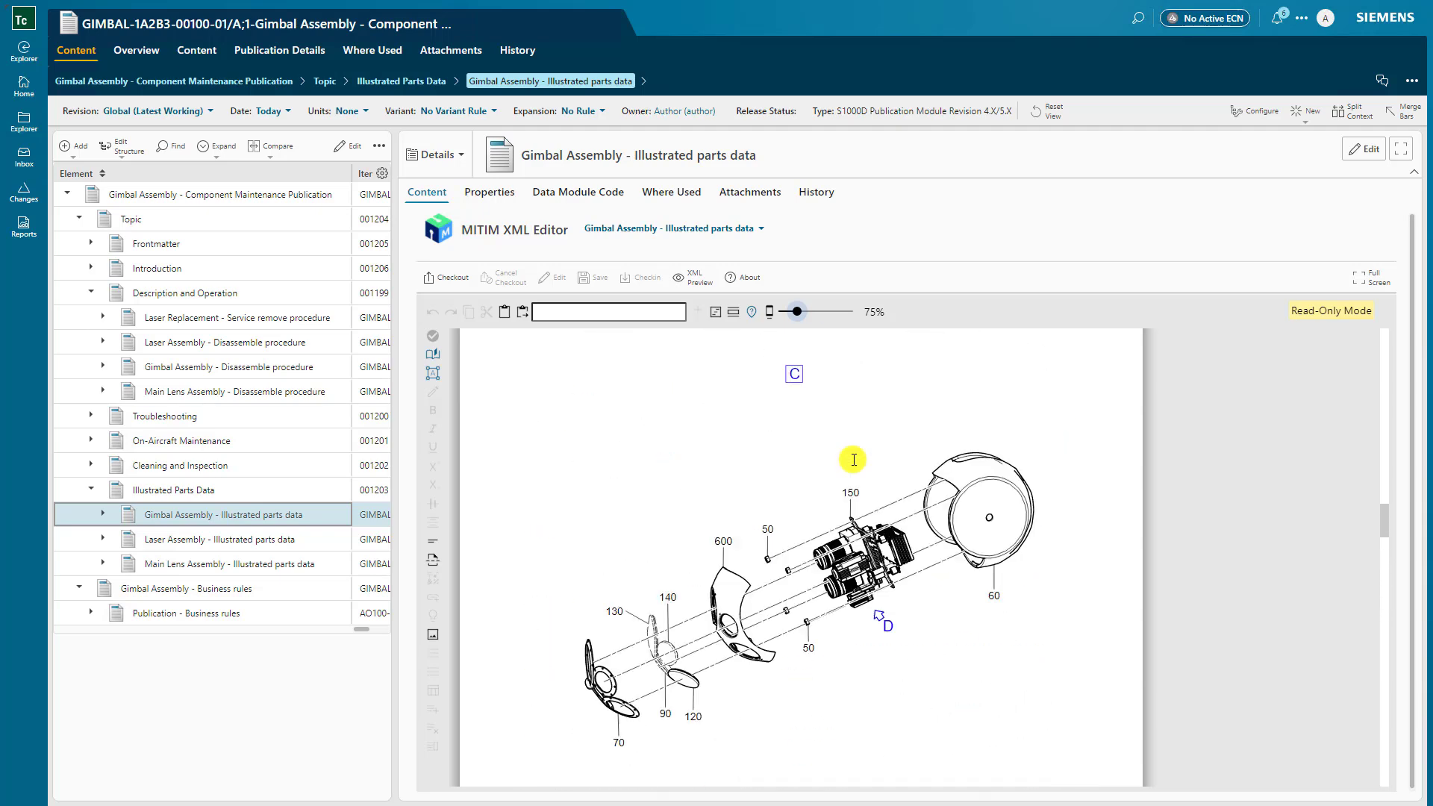
{"action": "scroll", "coordinate": [854, 459], "scroll_direction": "up", "scroll_amount": 10}
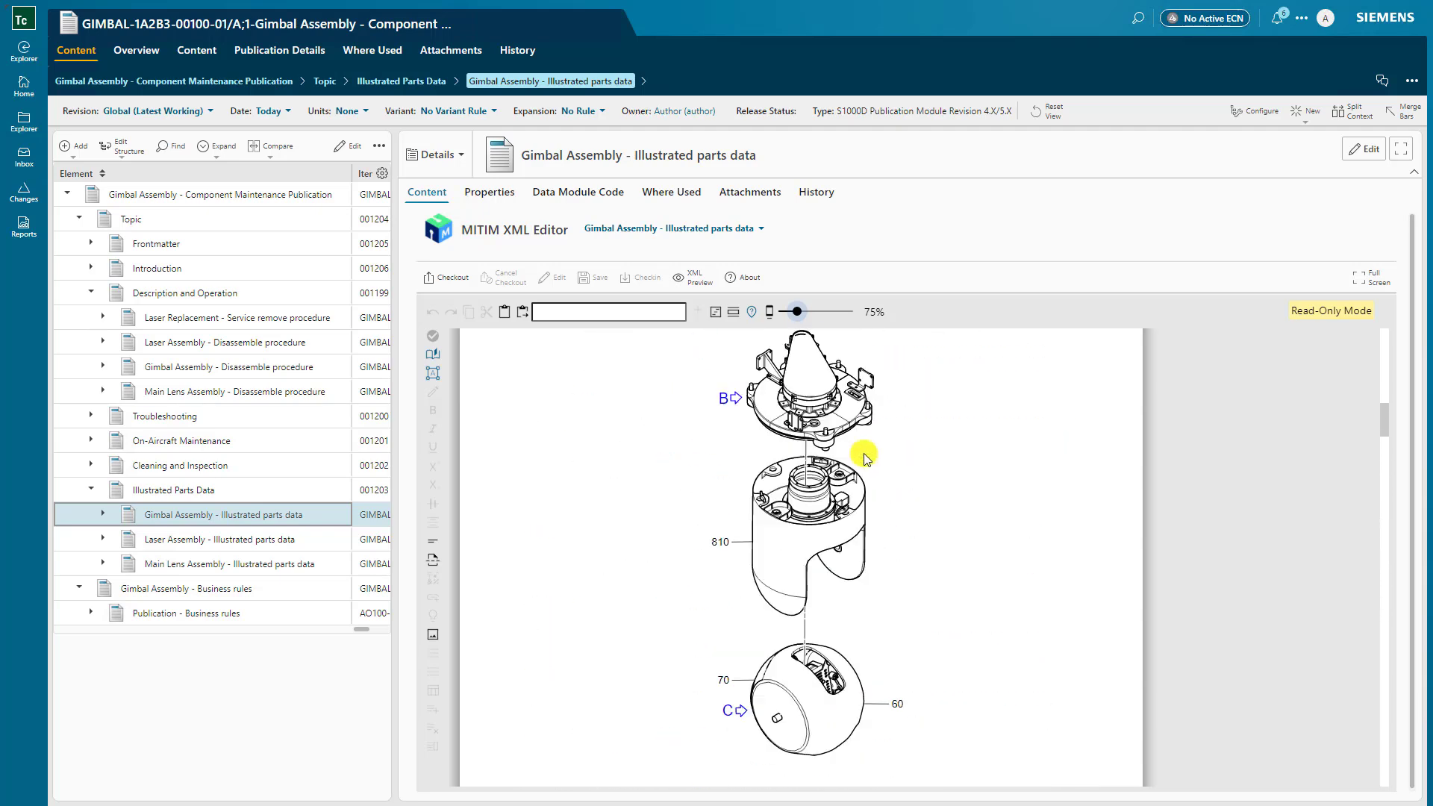
Step: Show the Gimbal Assembly illustrated parts data in full screen, look over its first sheet, and exit full screen
{"action": "left_click", "coordinate": [1368, 278]}
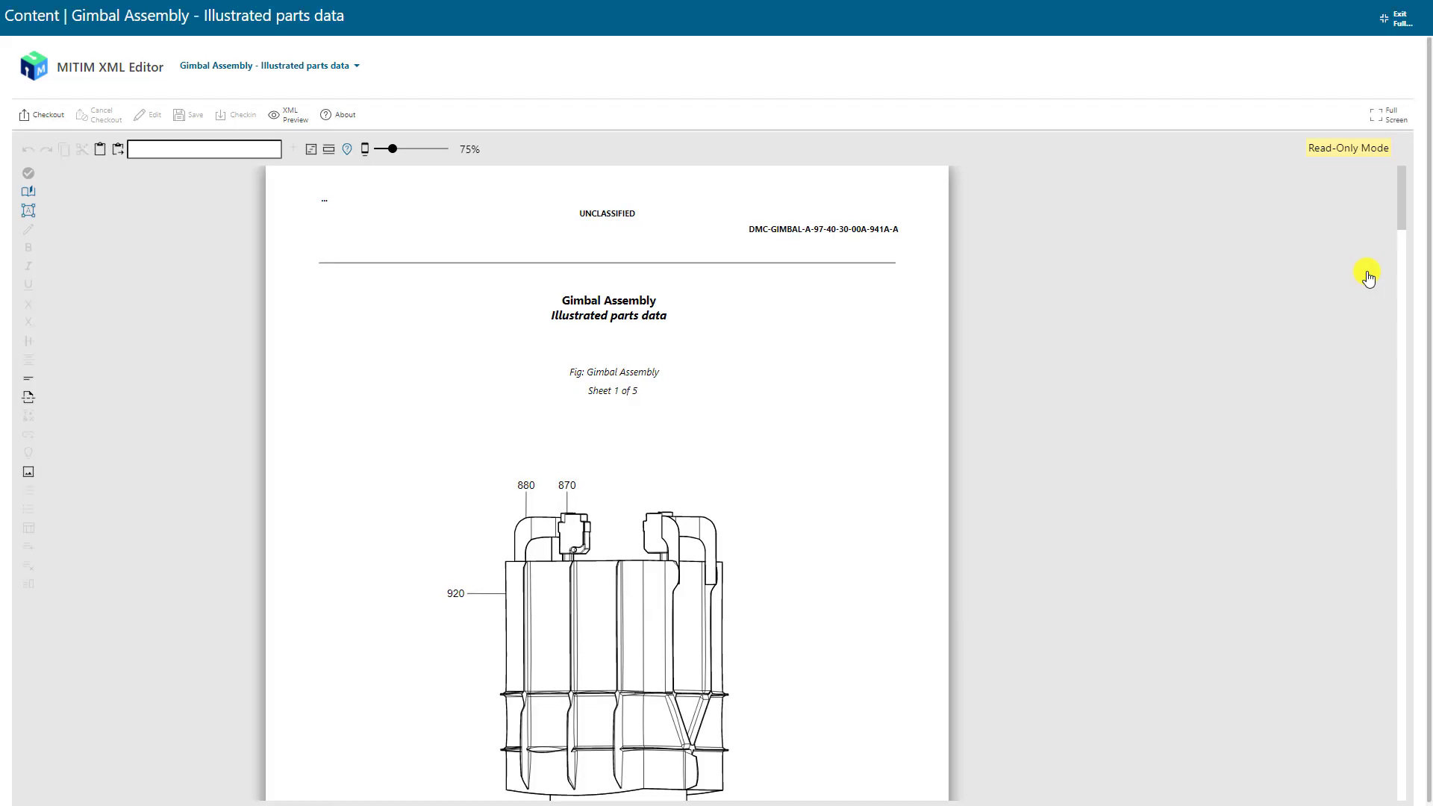
{"action": "scroll", "coordinate": [866, 392], "scroll_direction": "down", "scroll_amount": 3}
{"action": "scroll", "coordinate": [864, 381], "scroll_direction": "down", "scroll_amount": 3}
{"action": "scroll", "coordinate": [859, 377], "scroll_direction": "up", "scroll_amount": 6}
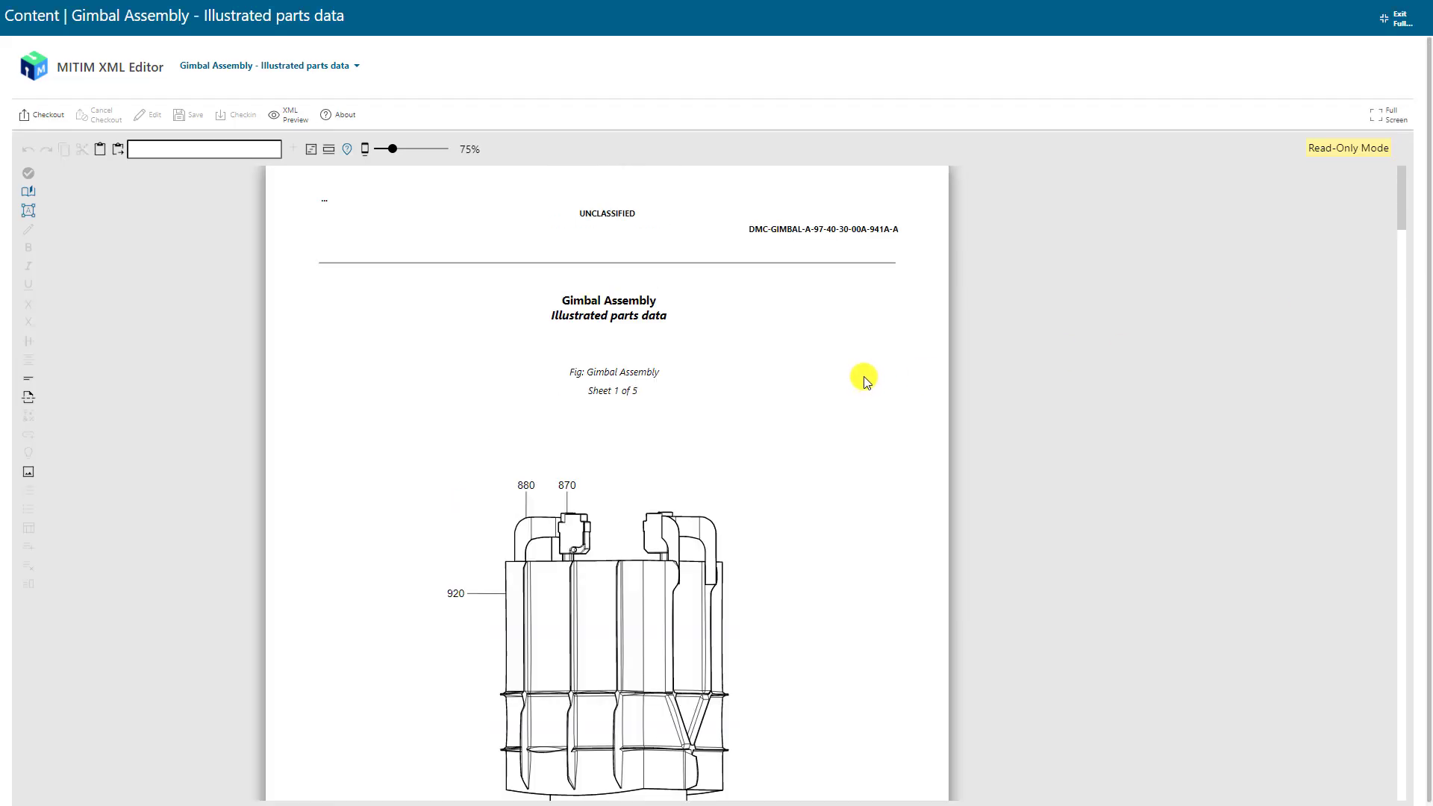
{"action": "left_click", "coordinate": [1394, 19]}
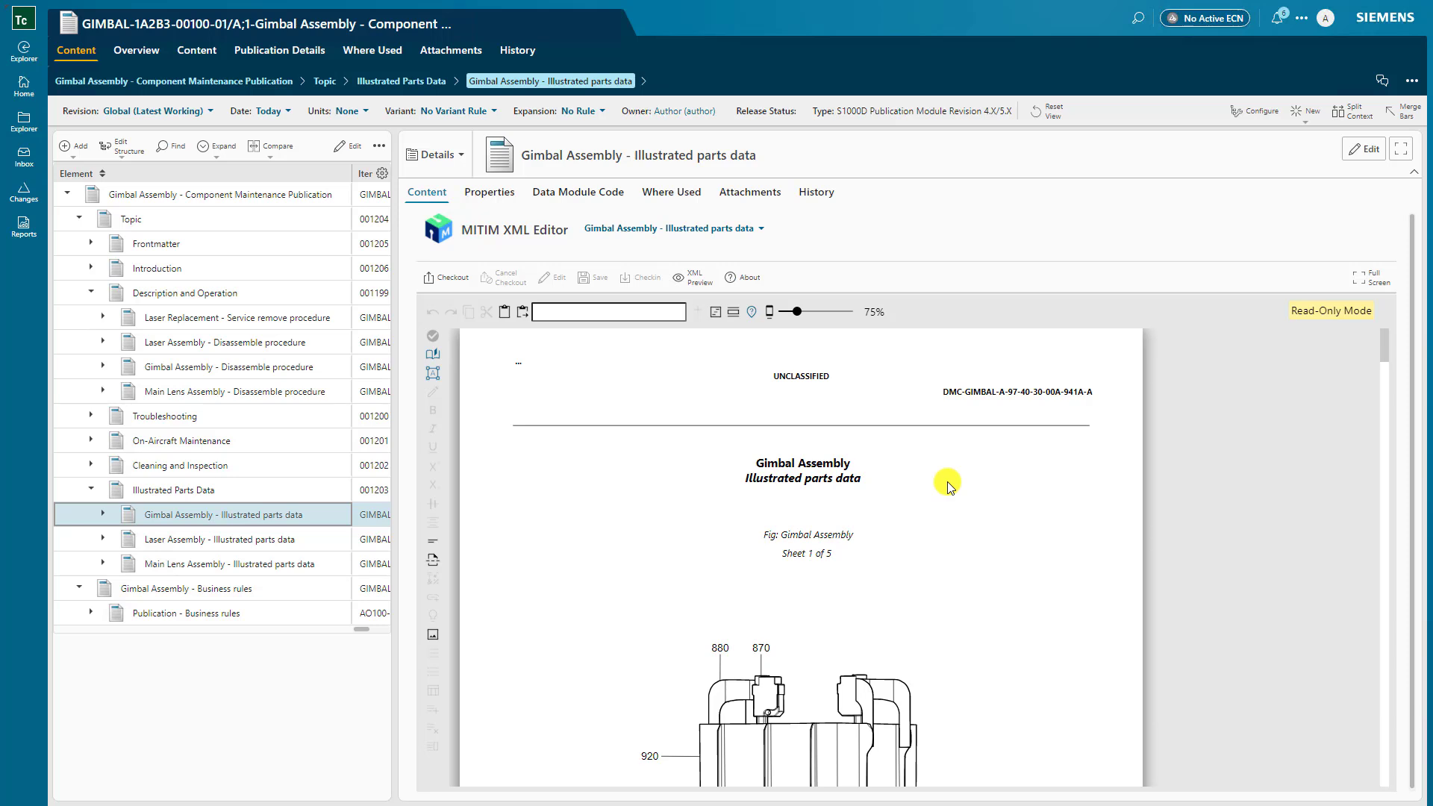
Step: Expand Cleaning and Inspection, open the Clean the Gimbal Assembly procedure, and review its supplies, safety conditions and procedure steps
{"action": "left_click", "coordinate": [91, 467]}
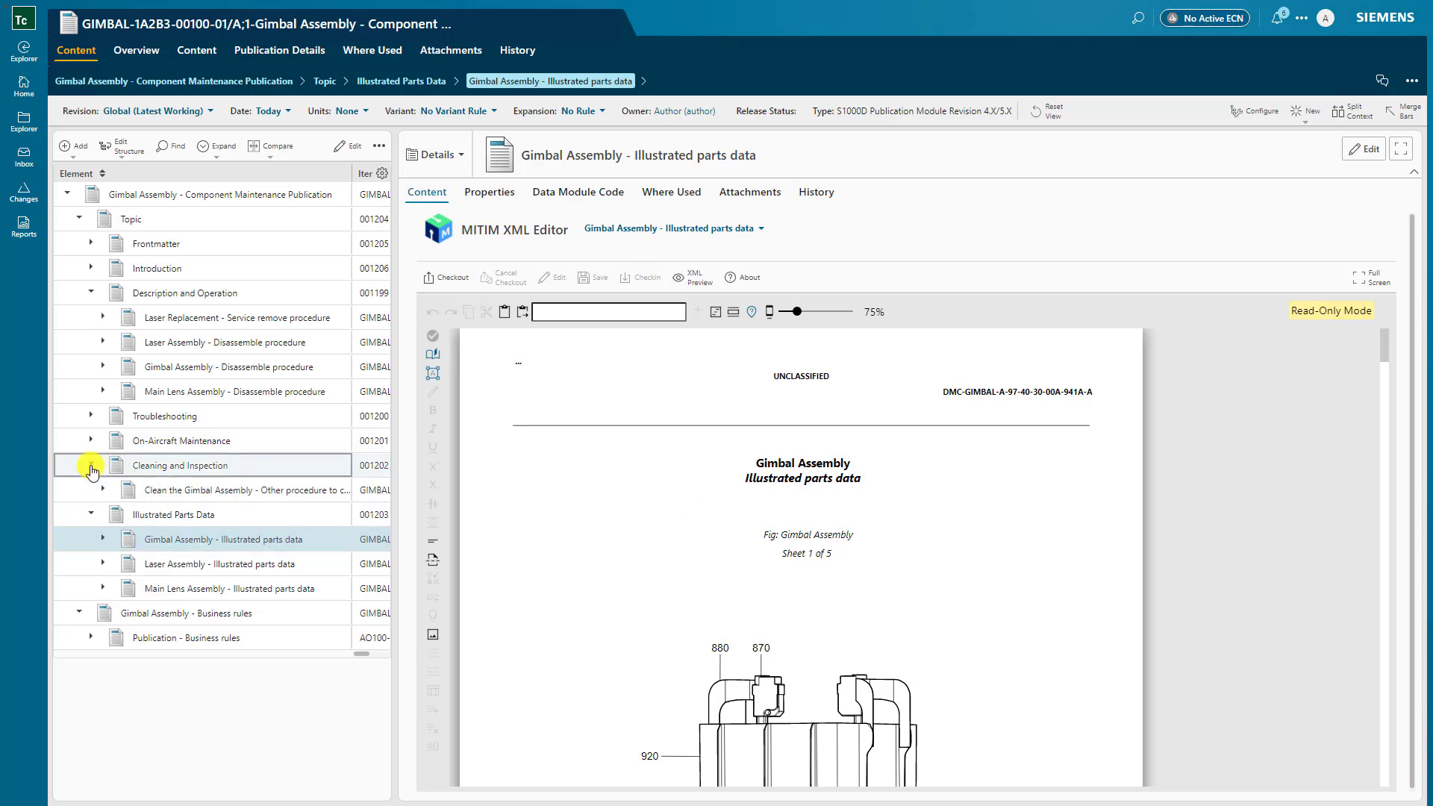
{"action": "left_click", "coordinate": [200, 493]}
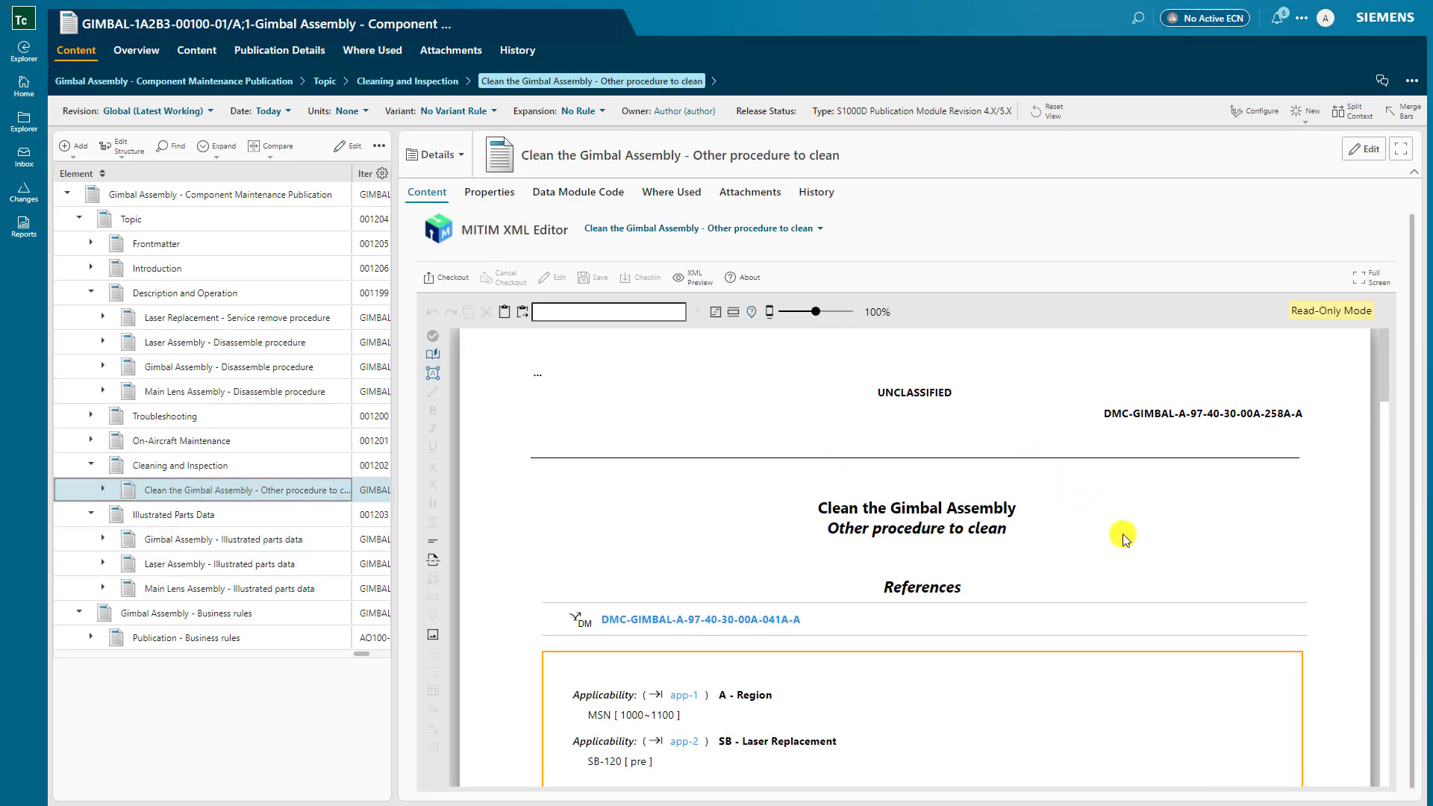
{"action": "scroll", "coordinate": [1112, 537], "scroll_direction": "down", "scroll_amount": 3}
{"action": "scroll", "coordinate": [1112, 549], "scroll_direction": "down", "scroll_amount": 10}
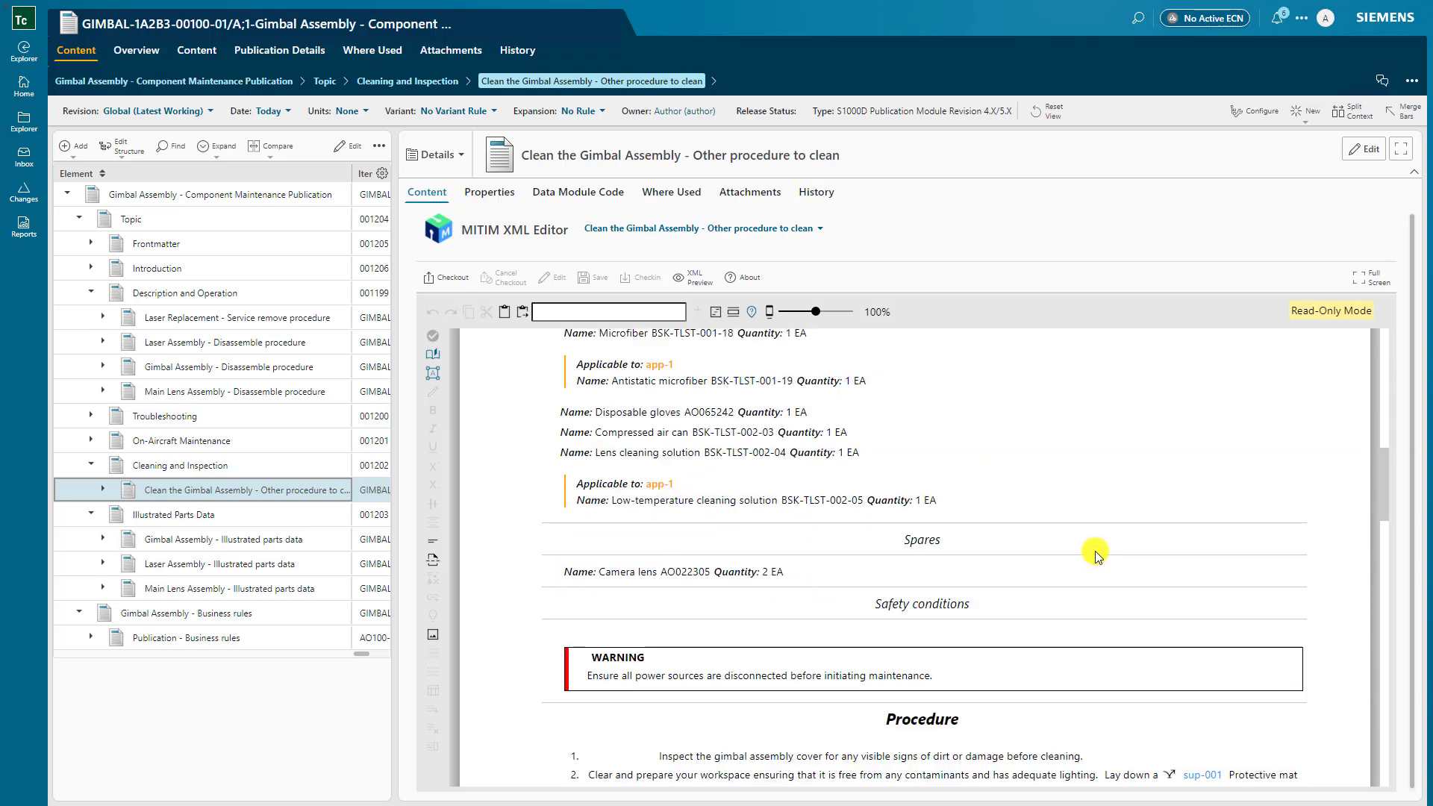
{"action": "scroll", "coordinate": [1092, 559], "scroll_direction": "down", "scroll_amount": 1}
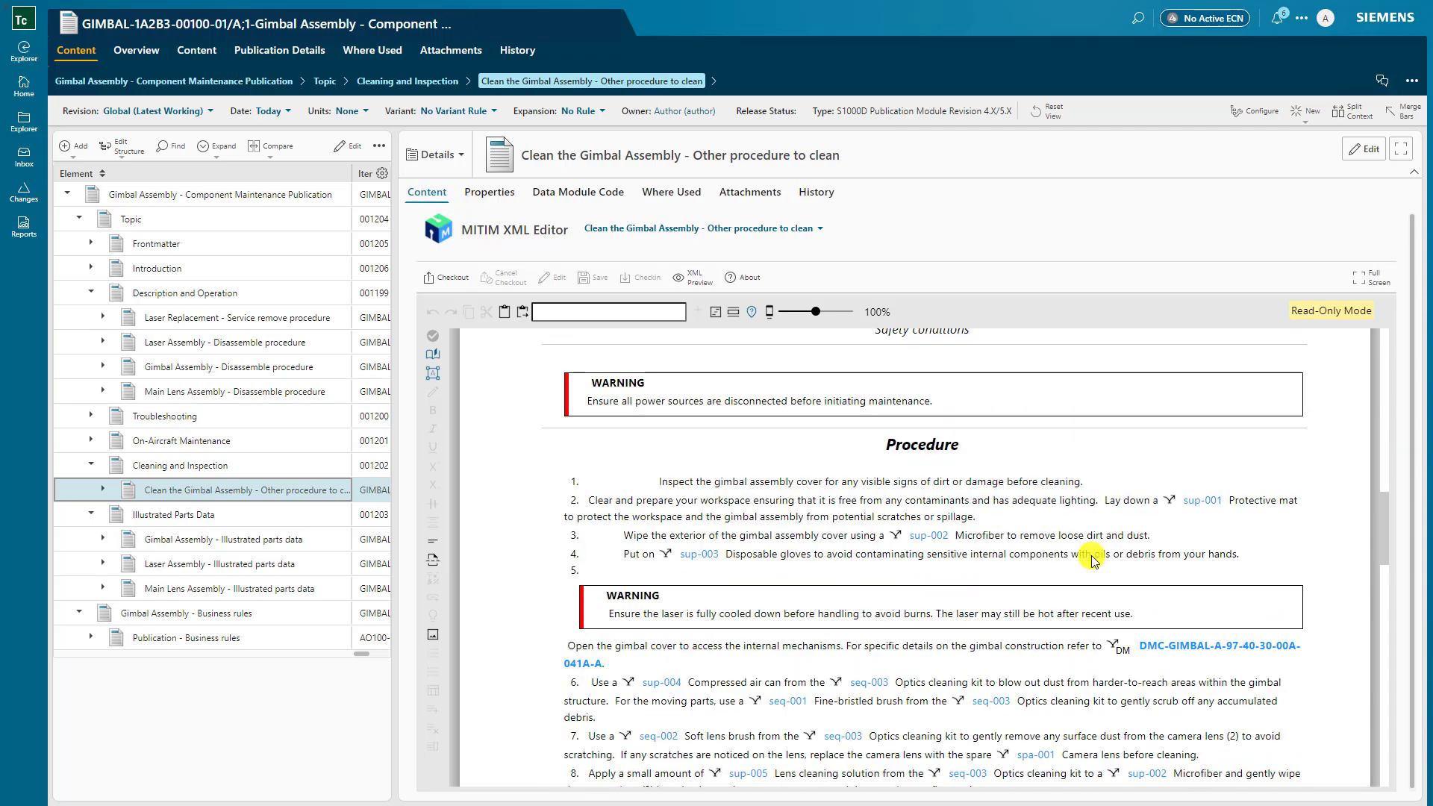
{"action": "scroll", "coordinate": [1090, 547], "scroll_direction": "up", "scroll_amount": 1}
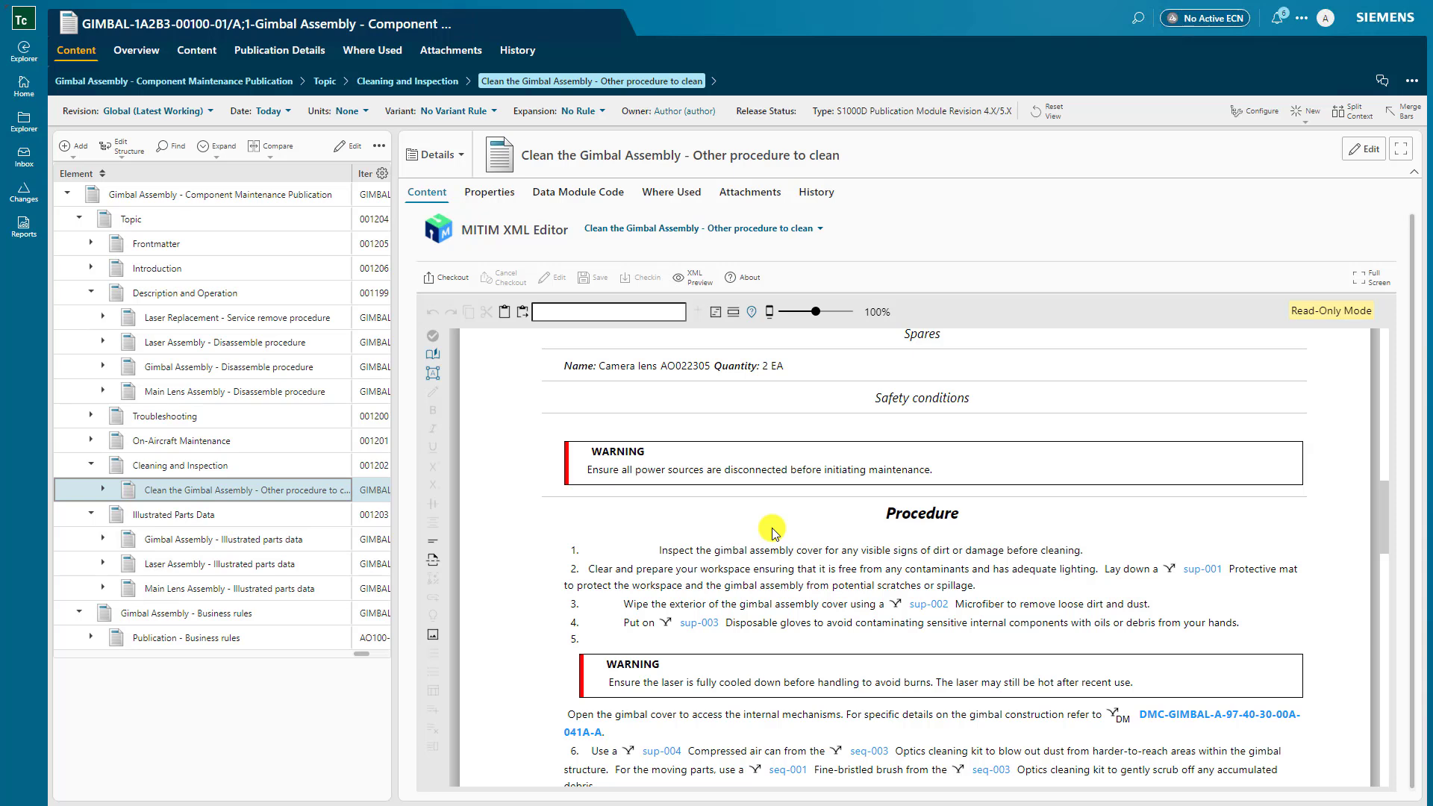
Step: Check out the Clean the Gimbal Assembly data module and open it for editing in the XML editor
{"action": "left_click", "coordinate": [457, 280]}
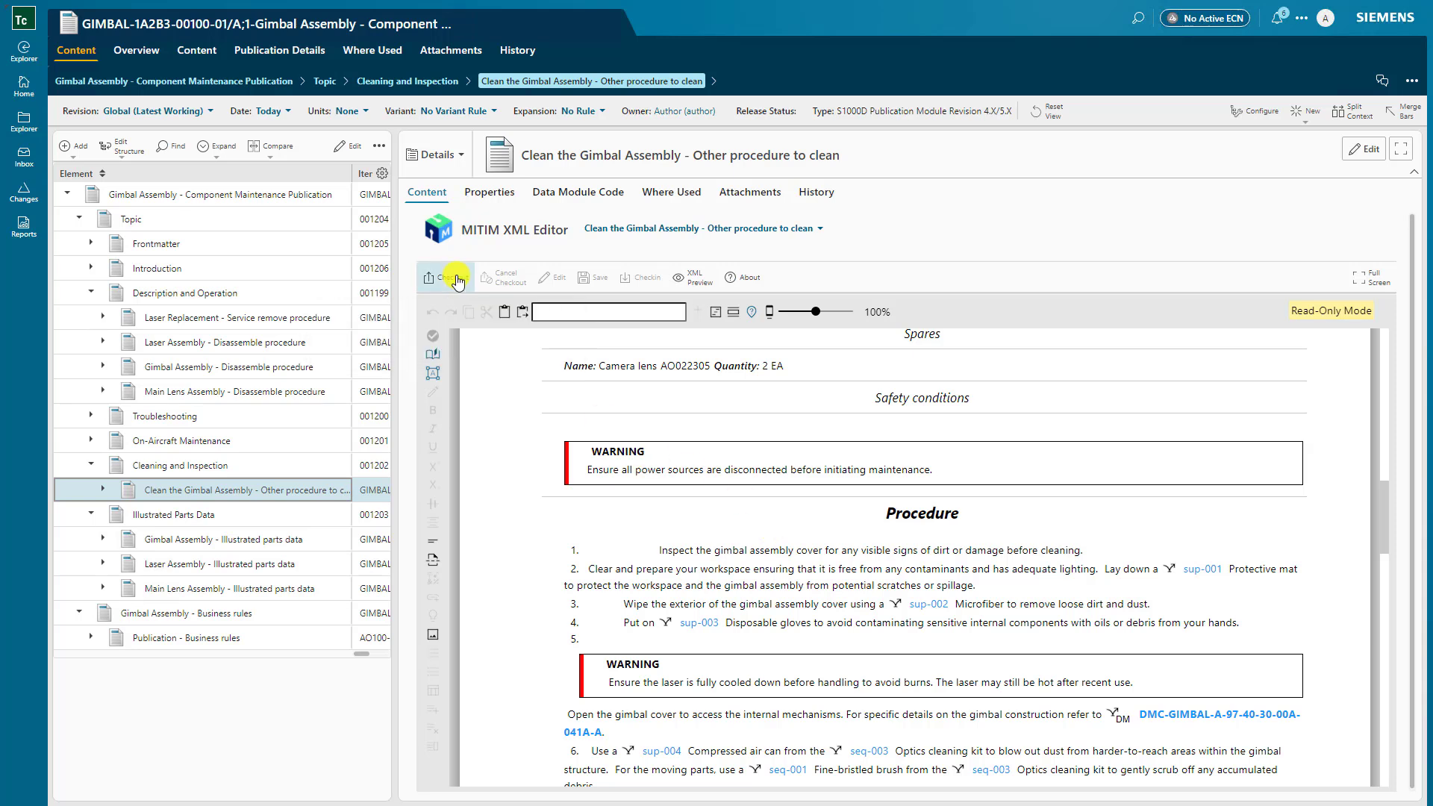
{"action": "left_click", "coordinate": [562, 289]}
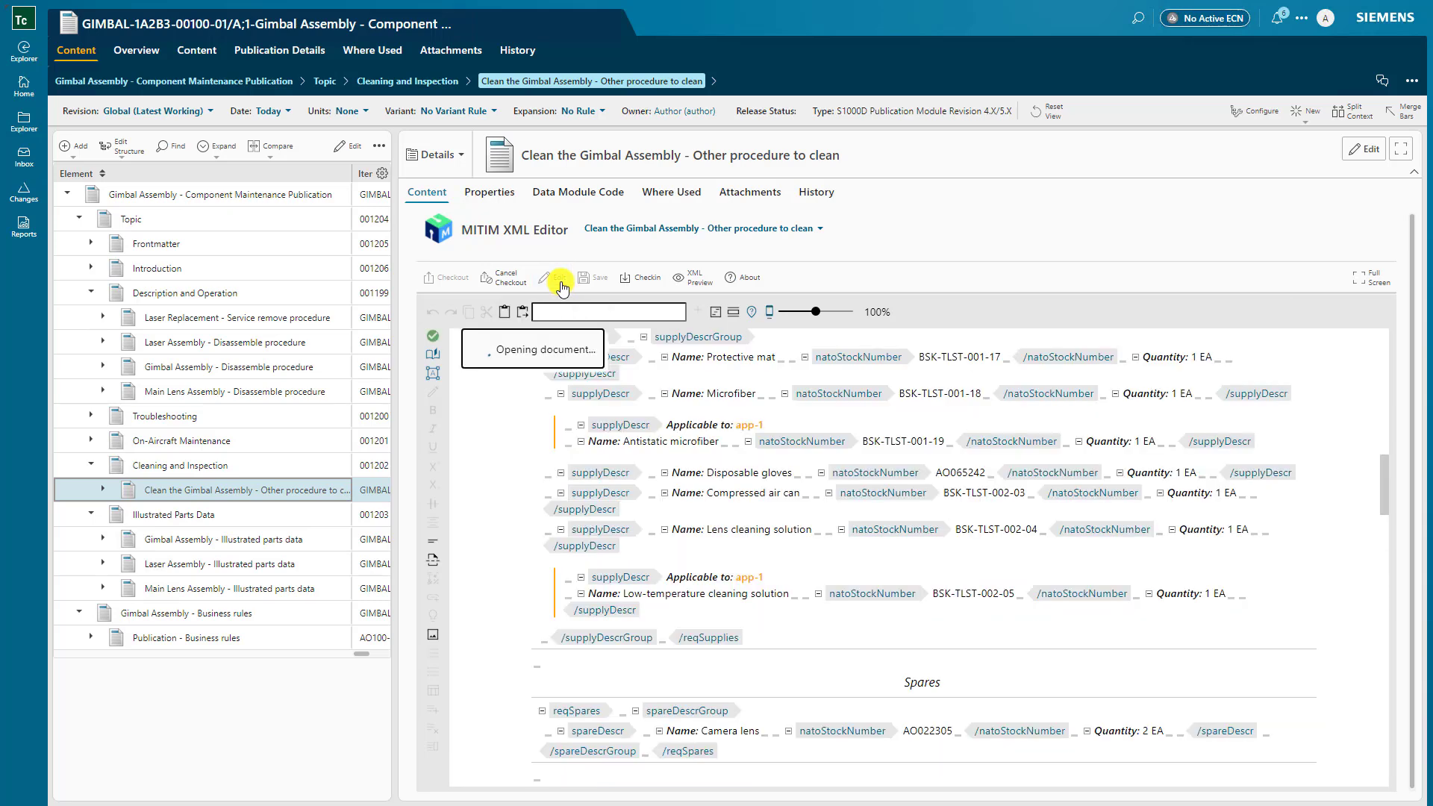
{"action": "scroll", "coordinate": [705, 552], "scroll_direction": "down", "scroll_amount": 7}
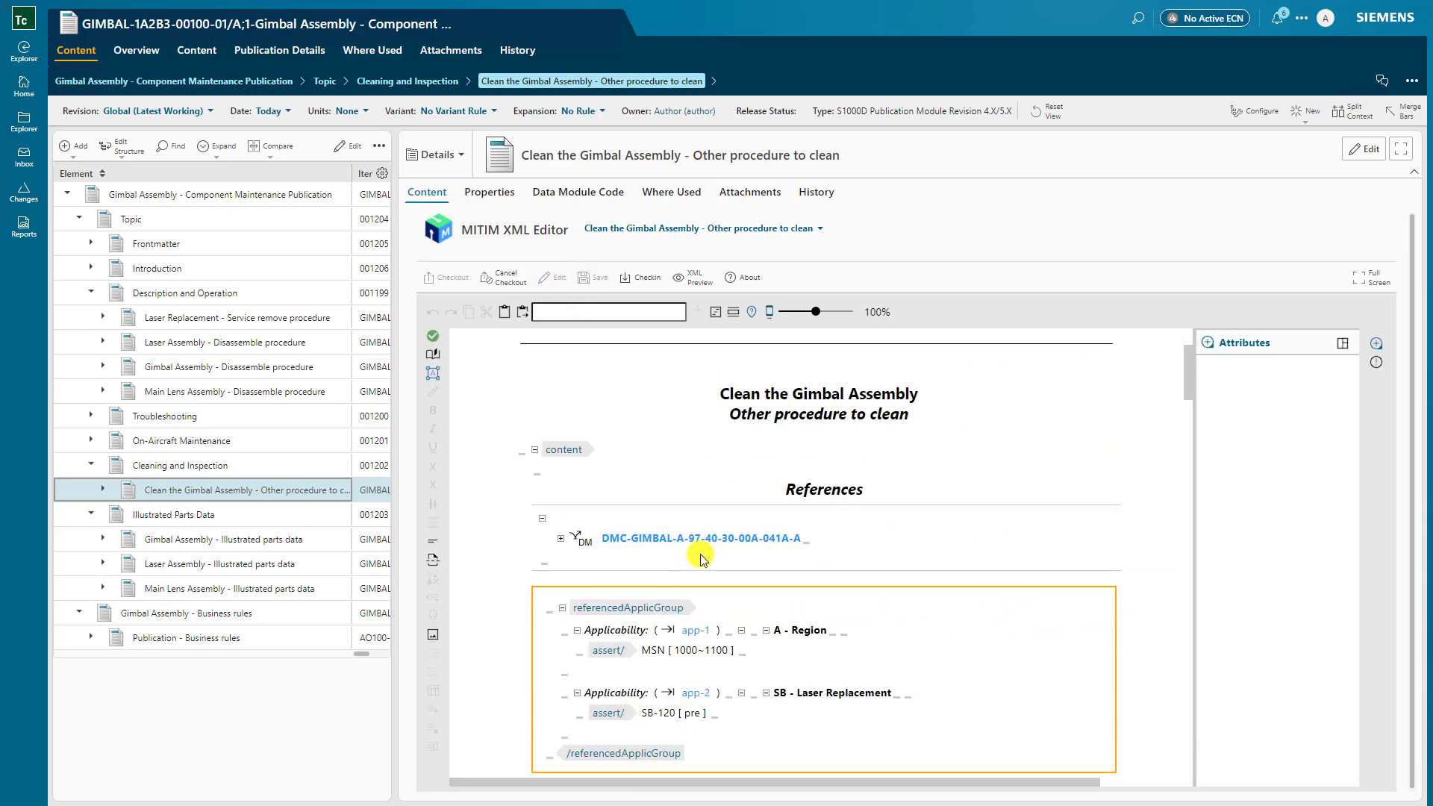
Step: Show the XML editor in full screen and review the procedure's support equipment, supplies, spares and safety conditions
{"action": "scroll", "coordinate": [702, 555], "scroll_direction": "down", "scroll_amount": 2}
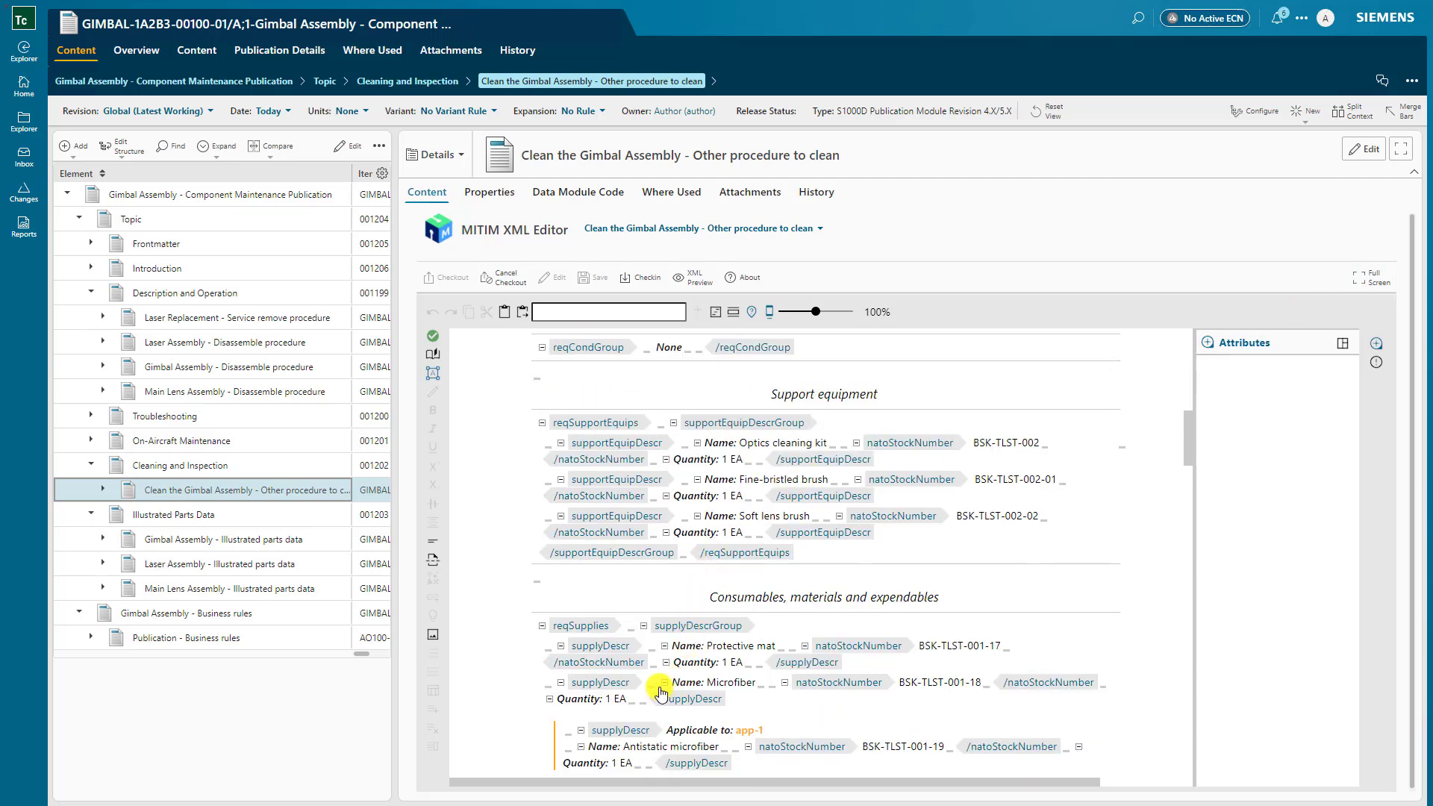
{"action": "scroll", "coordinate": [655, 682], "scroll_direction": "down", "scroll_amount": 1}
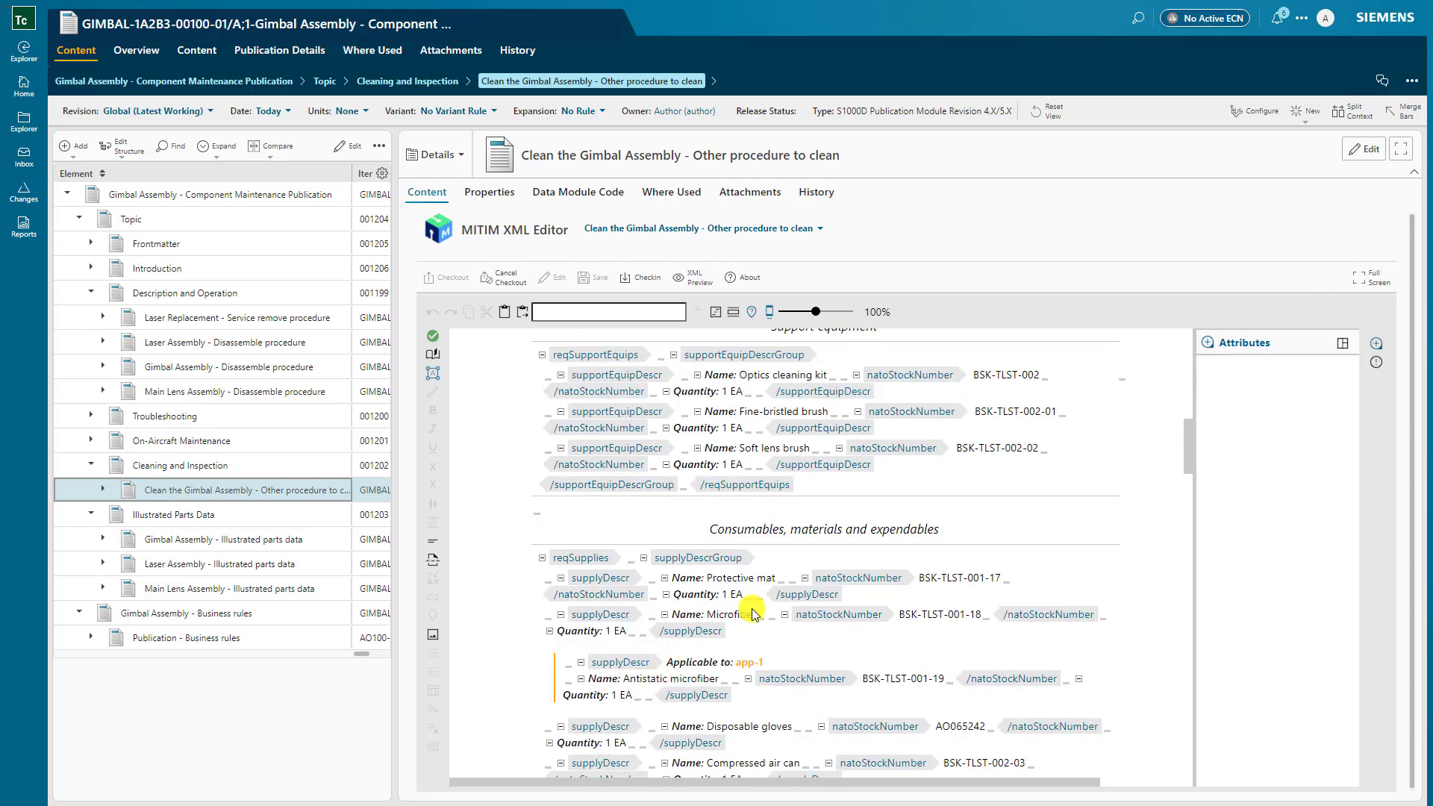
{"action": "left_click", "coordinate": [1373, 281]}
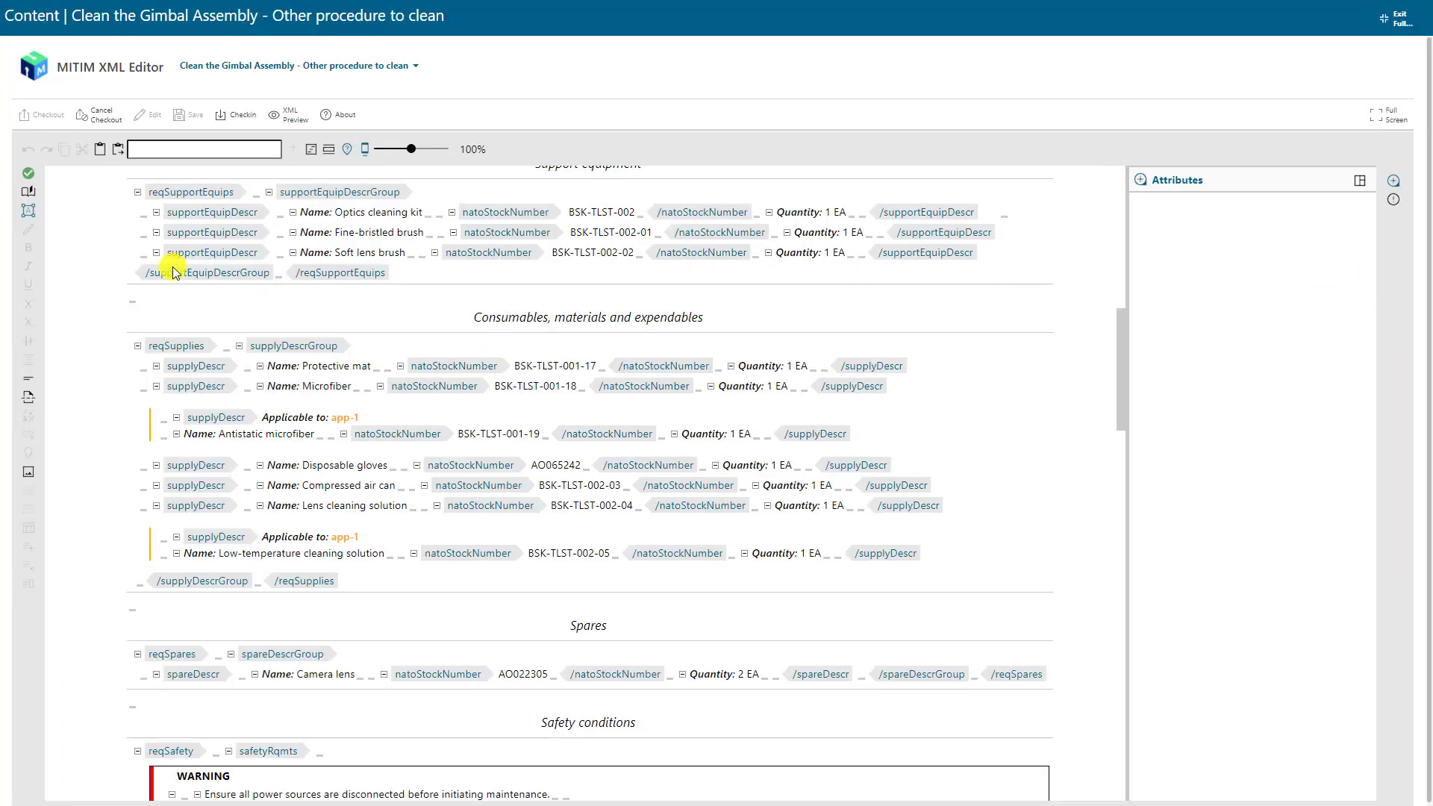
{"action": "scroll", "coordinate": [415, 309], "scroll_direction": "up", "scroll_amount": 7}
{"action": "scroll", "coordinate": [418, 317], "scroll_direction": "down", "scroll_amount": 12}
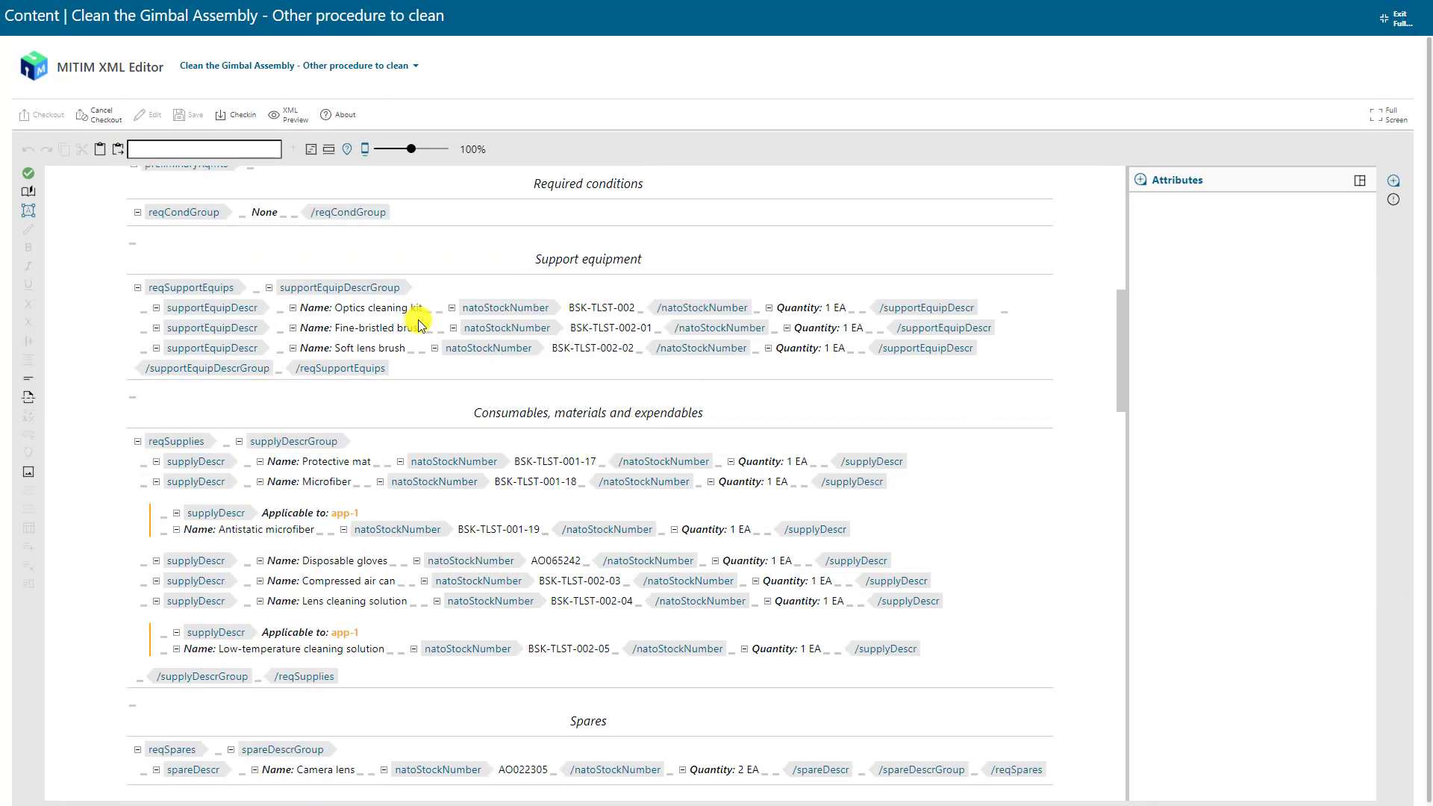
{"action": "scroll", "coordinate": [408, 344], "scroll_direction": "down", "scroll_amount": 1}
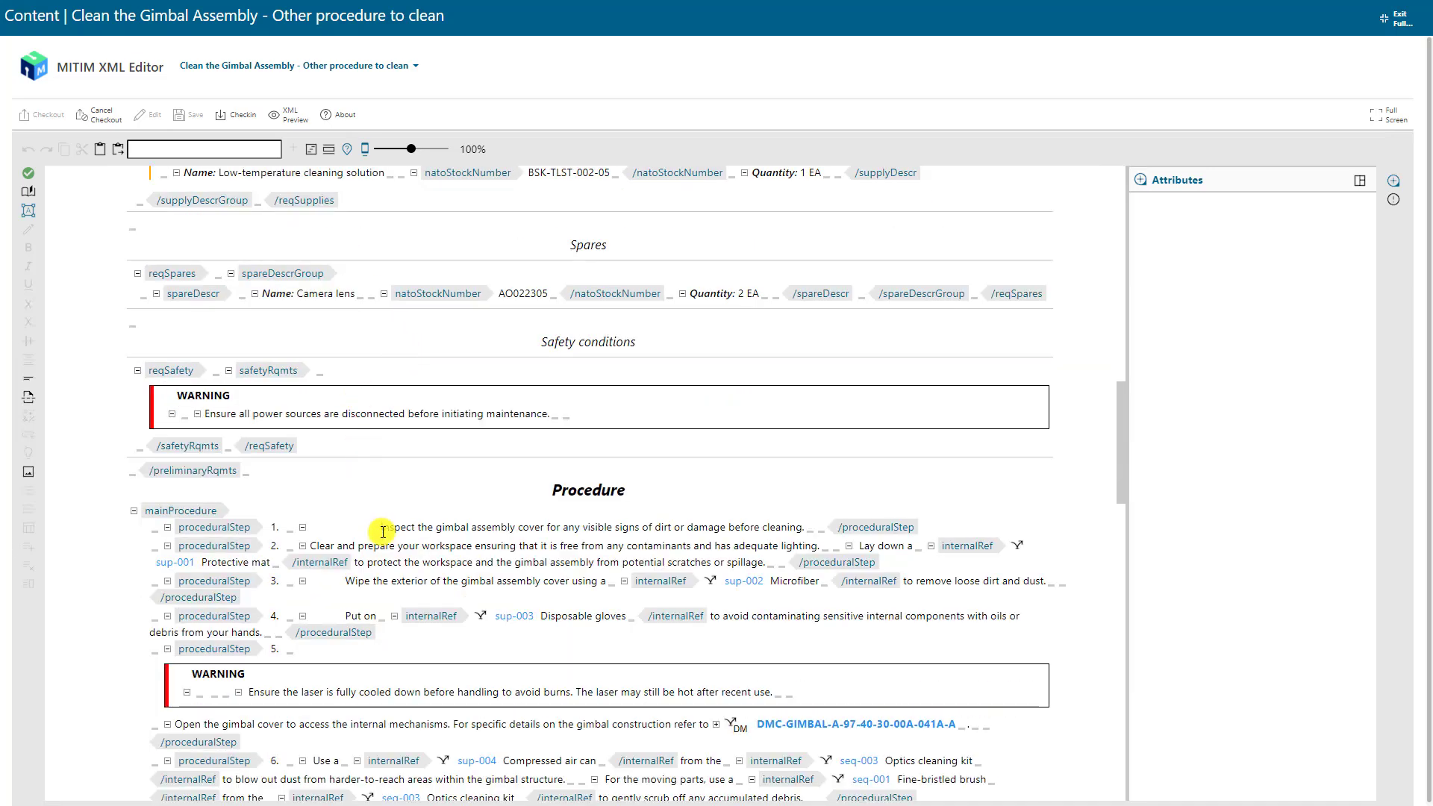
Step: Append "Inspect all four lenses of the cover panel for damage." to the end of procedural step 1's text
{"action": "left_click", "coordinate": [805, 528]}
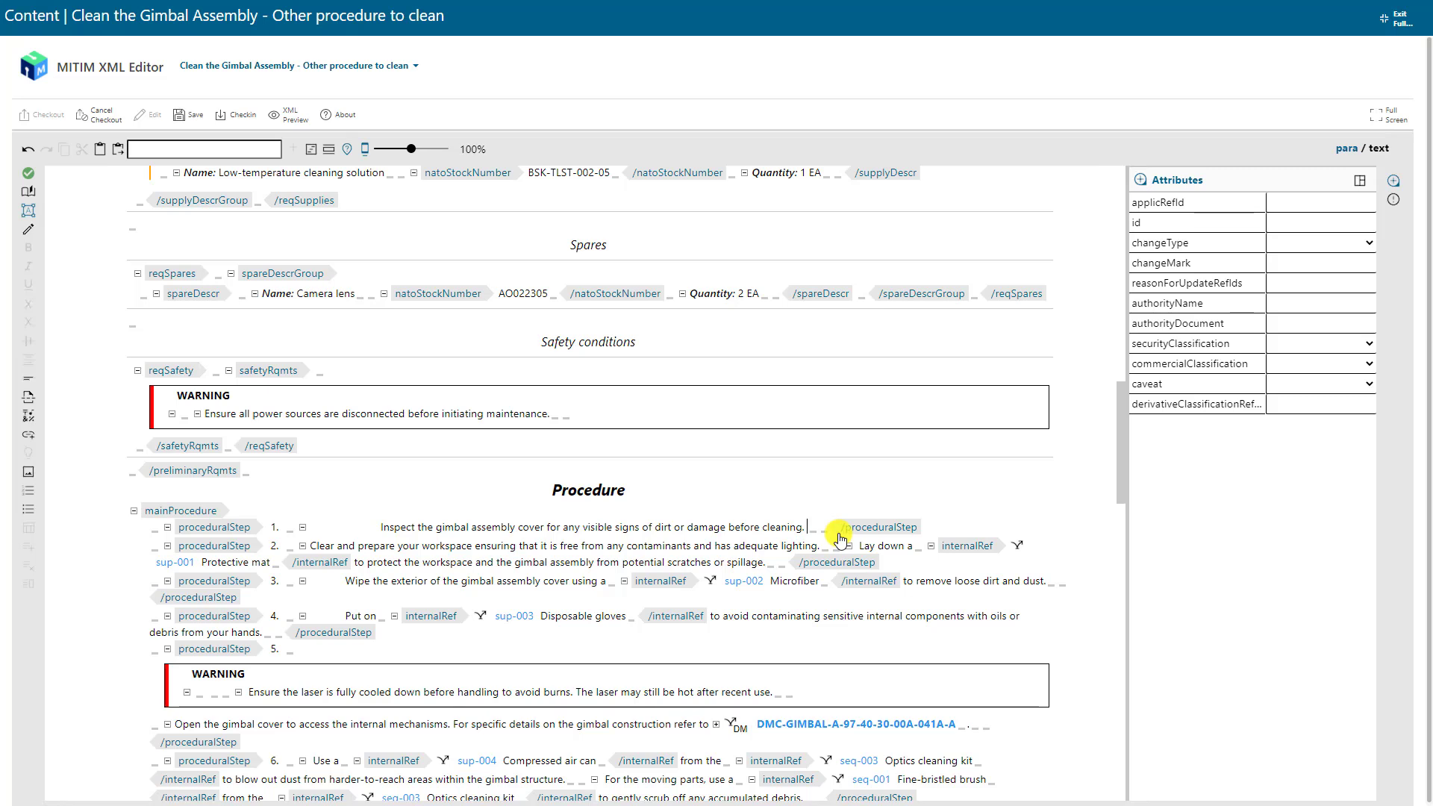
{"action": "type", "text": "Inspect all"}
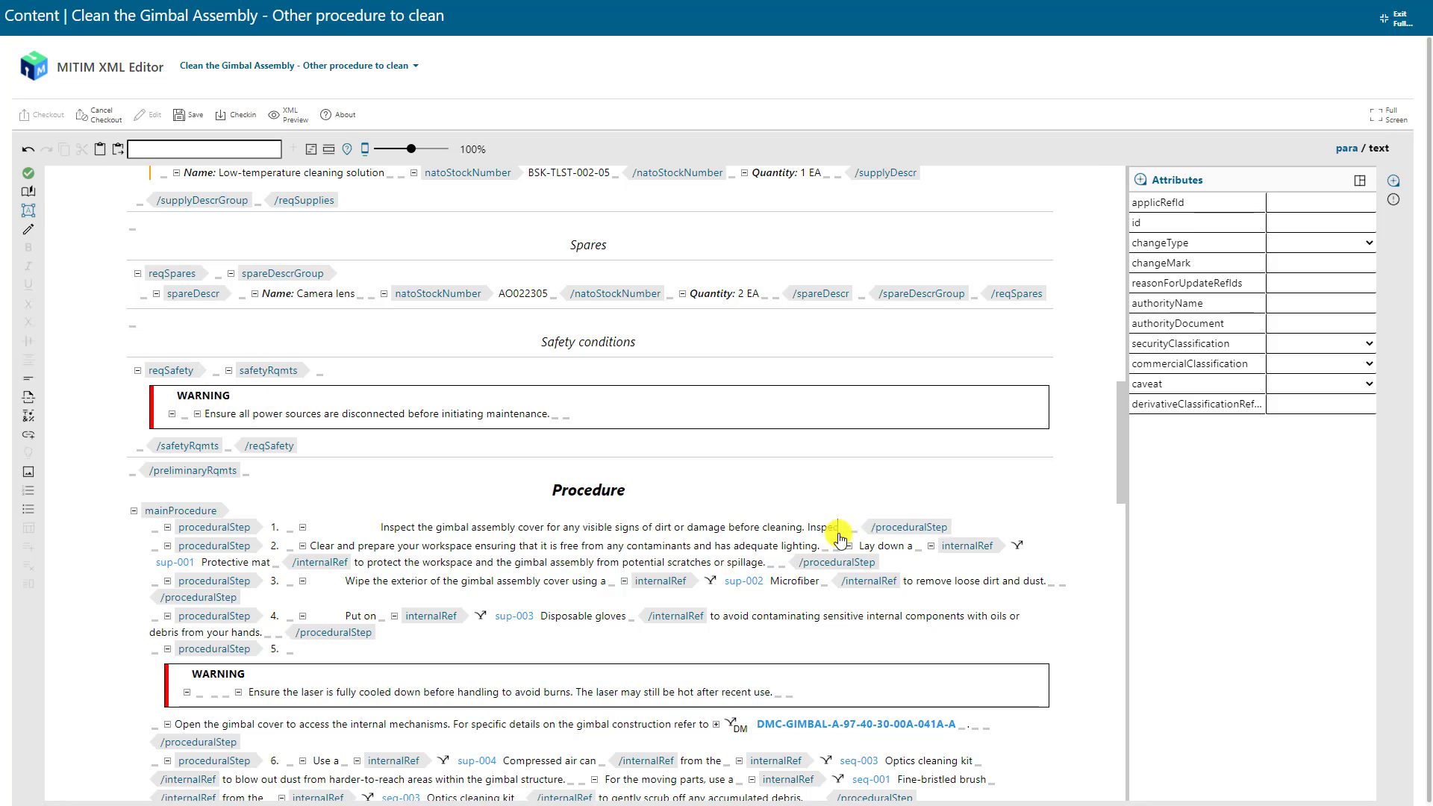
{"action": "type", "text": " four "}
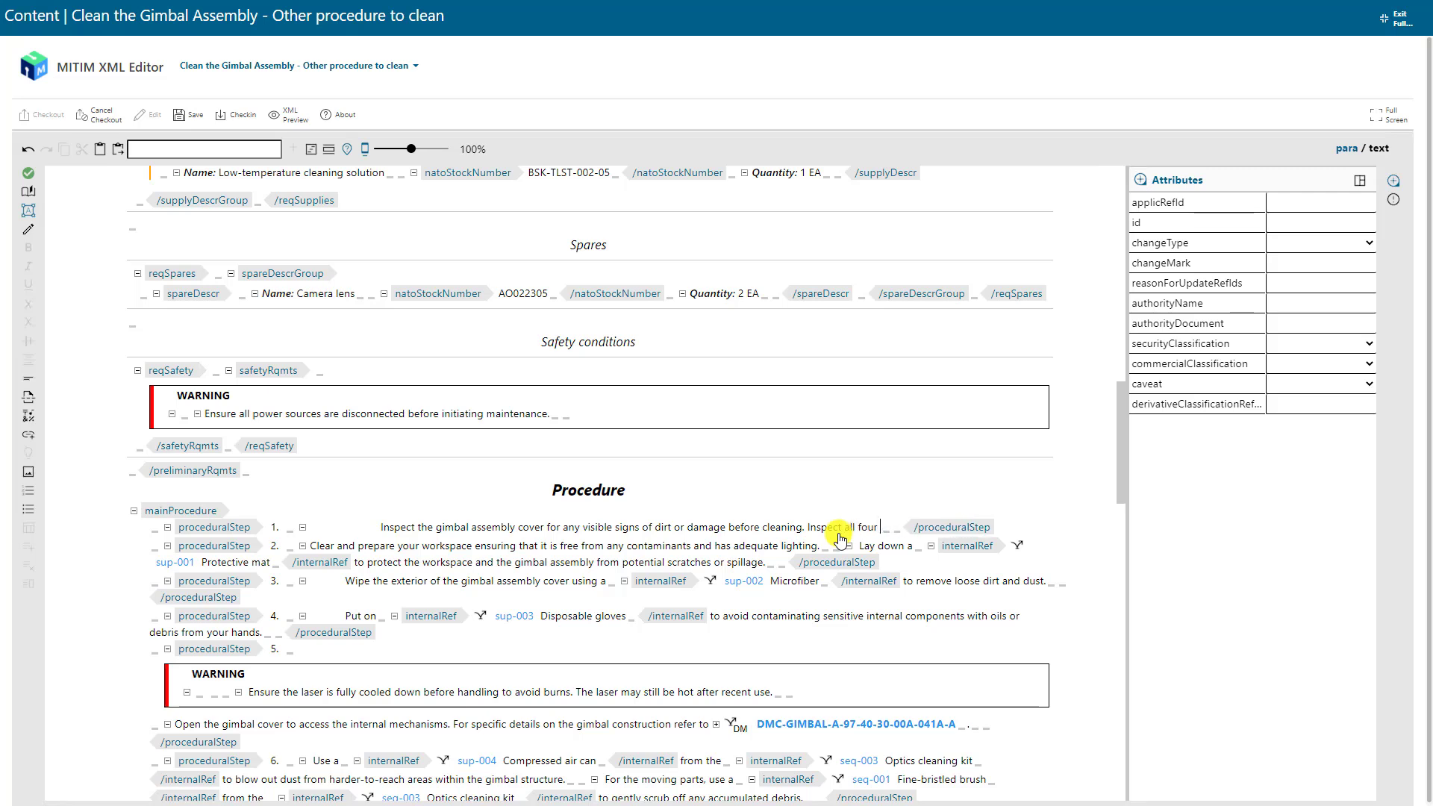
{"action": "type", "text": "lenses"}
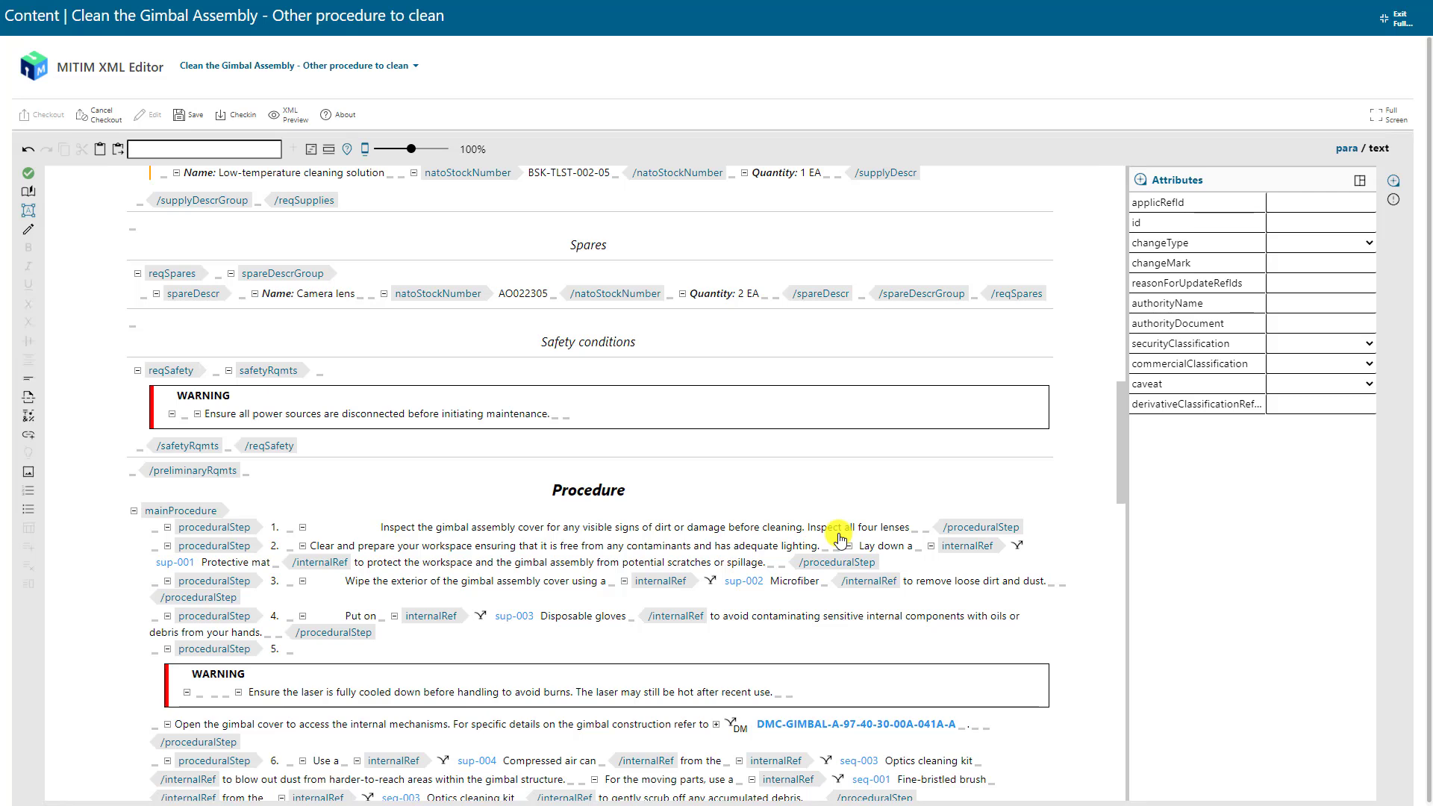
{"action": "type", "text": " of the co"}
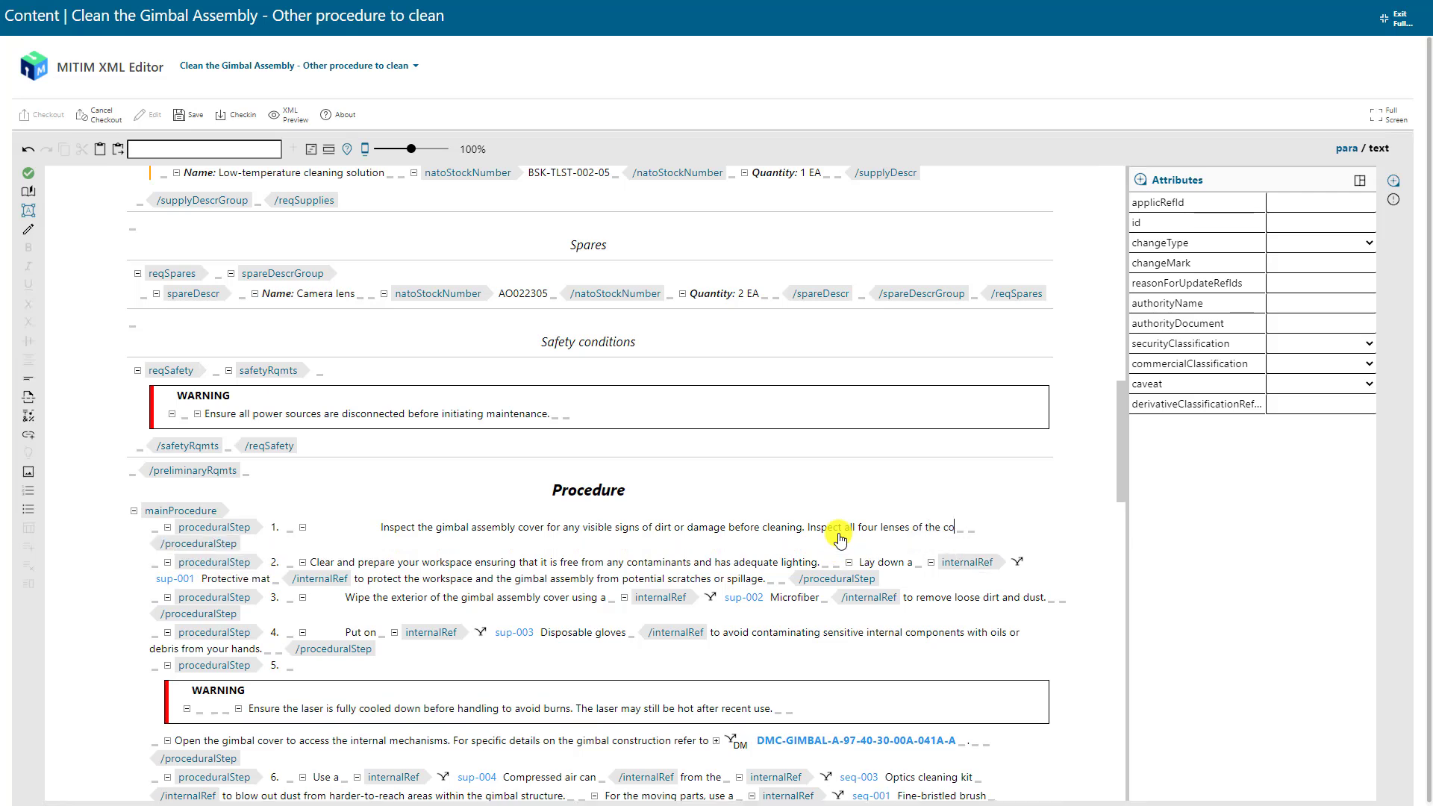
{"action": "type", "text": "ver panel for damage"}
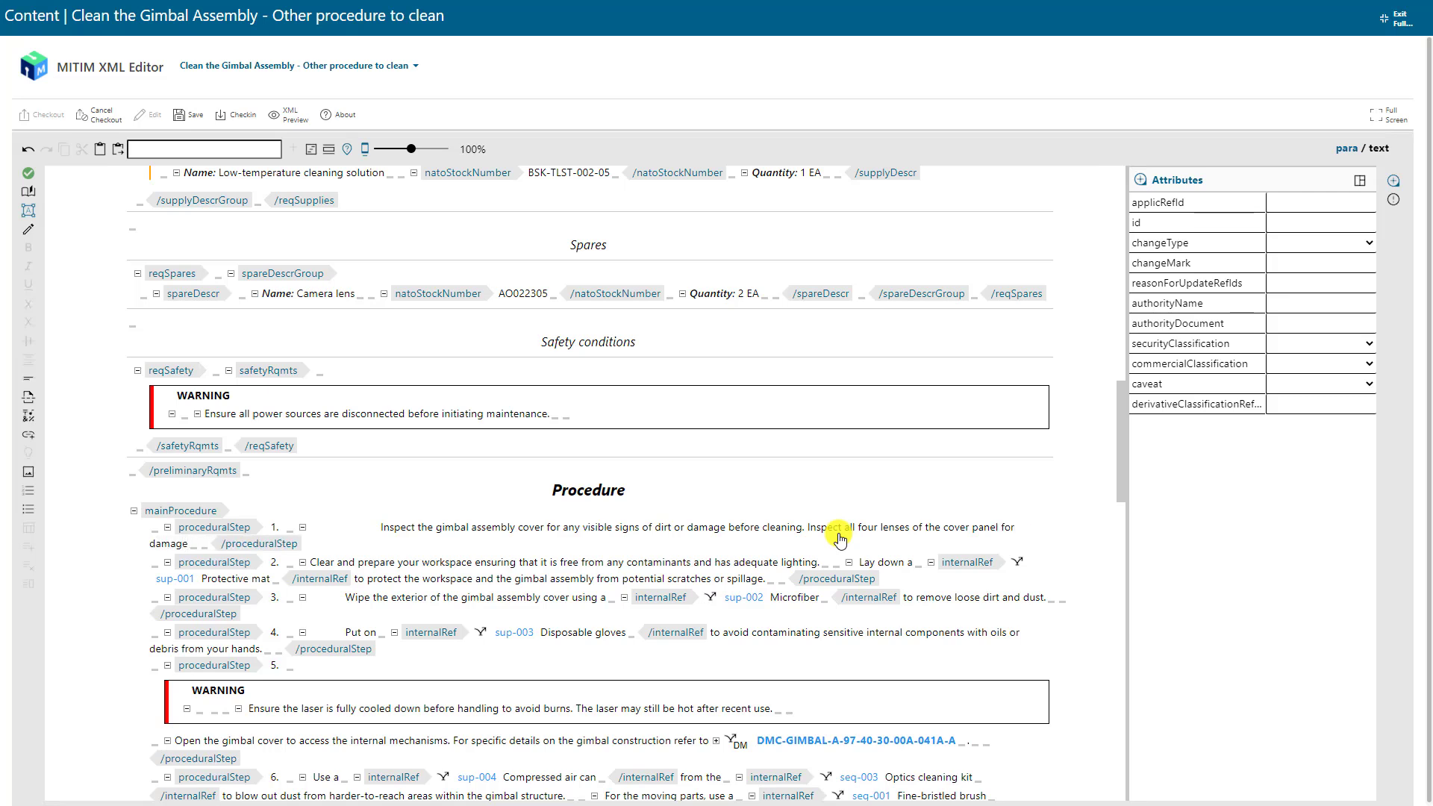
{"action": "type", "text": "."}
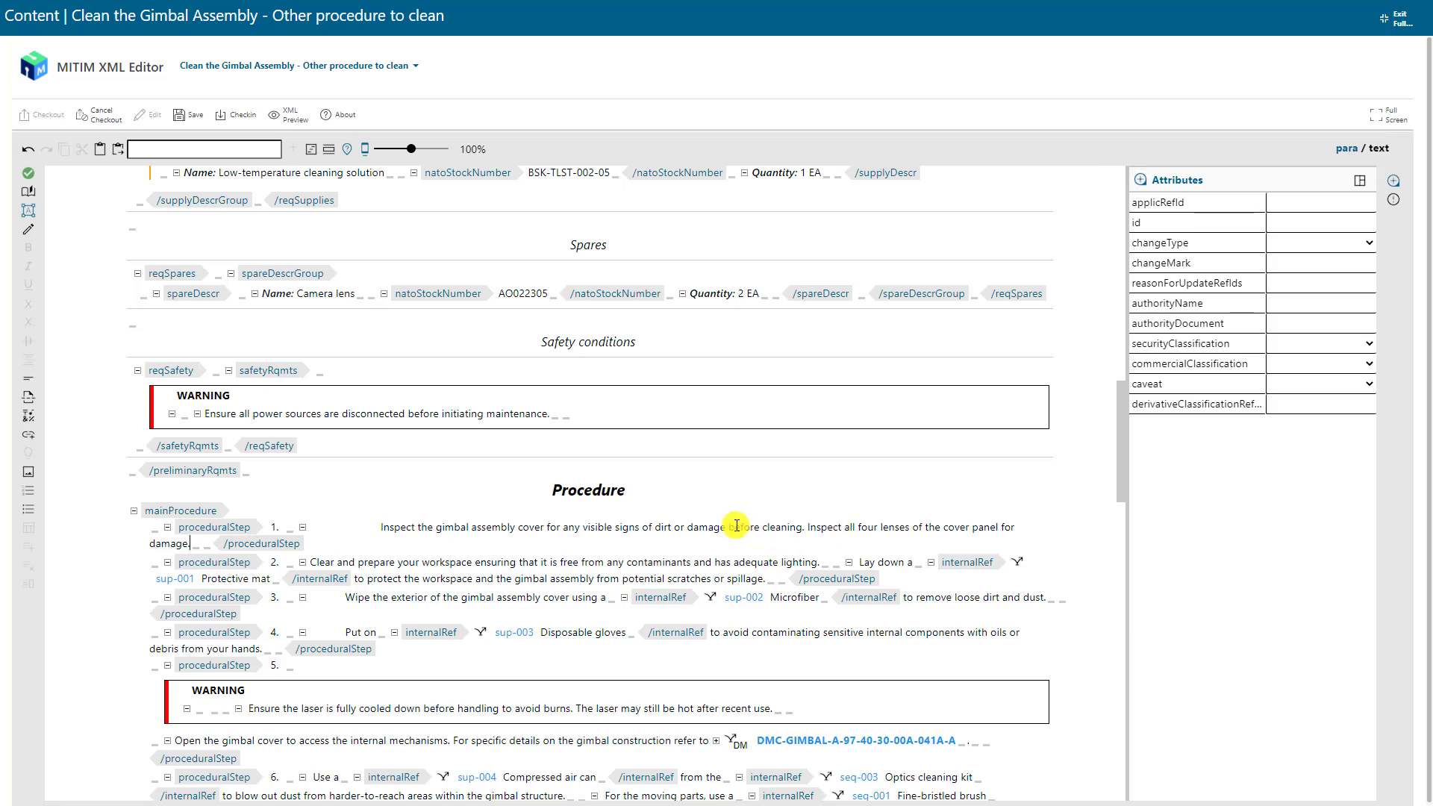
Step: Insert a note after the paragraph of procedural step 1 reading "Do not clean if any lenses are damaged."
{"action": "left_click", "coordinate": [206, 542]}
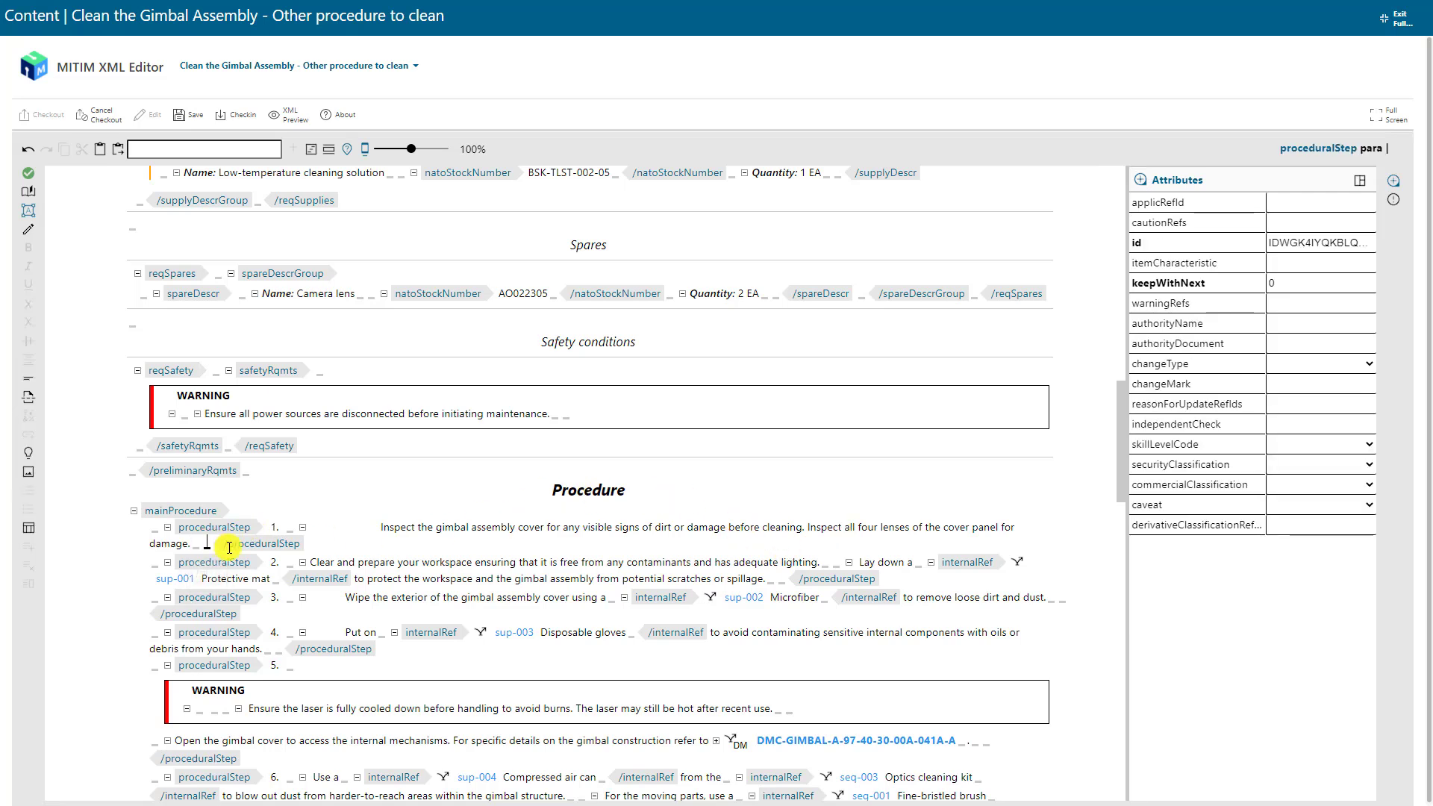
{"action": "left_click", "coordinate": [28, 459]}
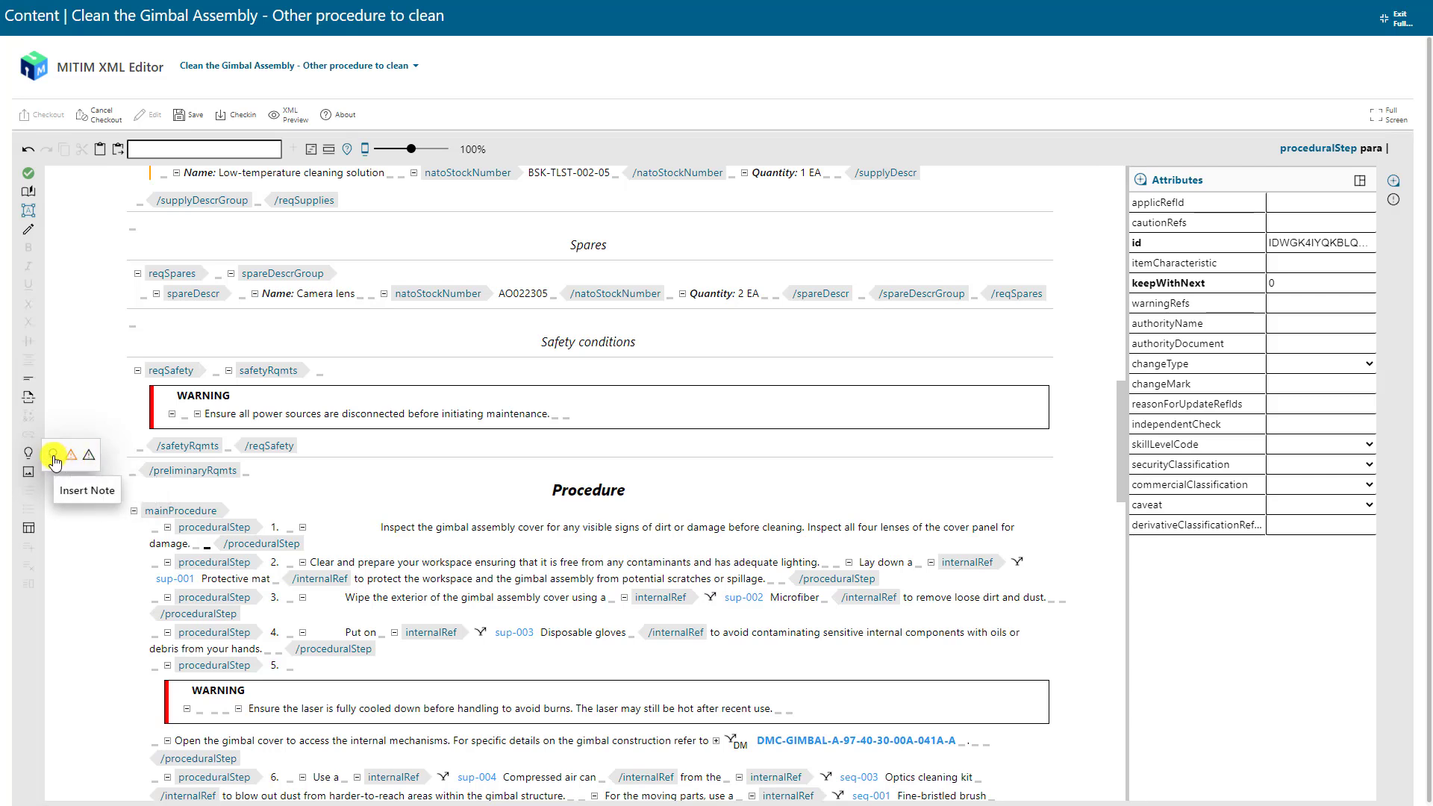
{"action": "left_click", "coordinate": [53, 459]}
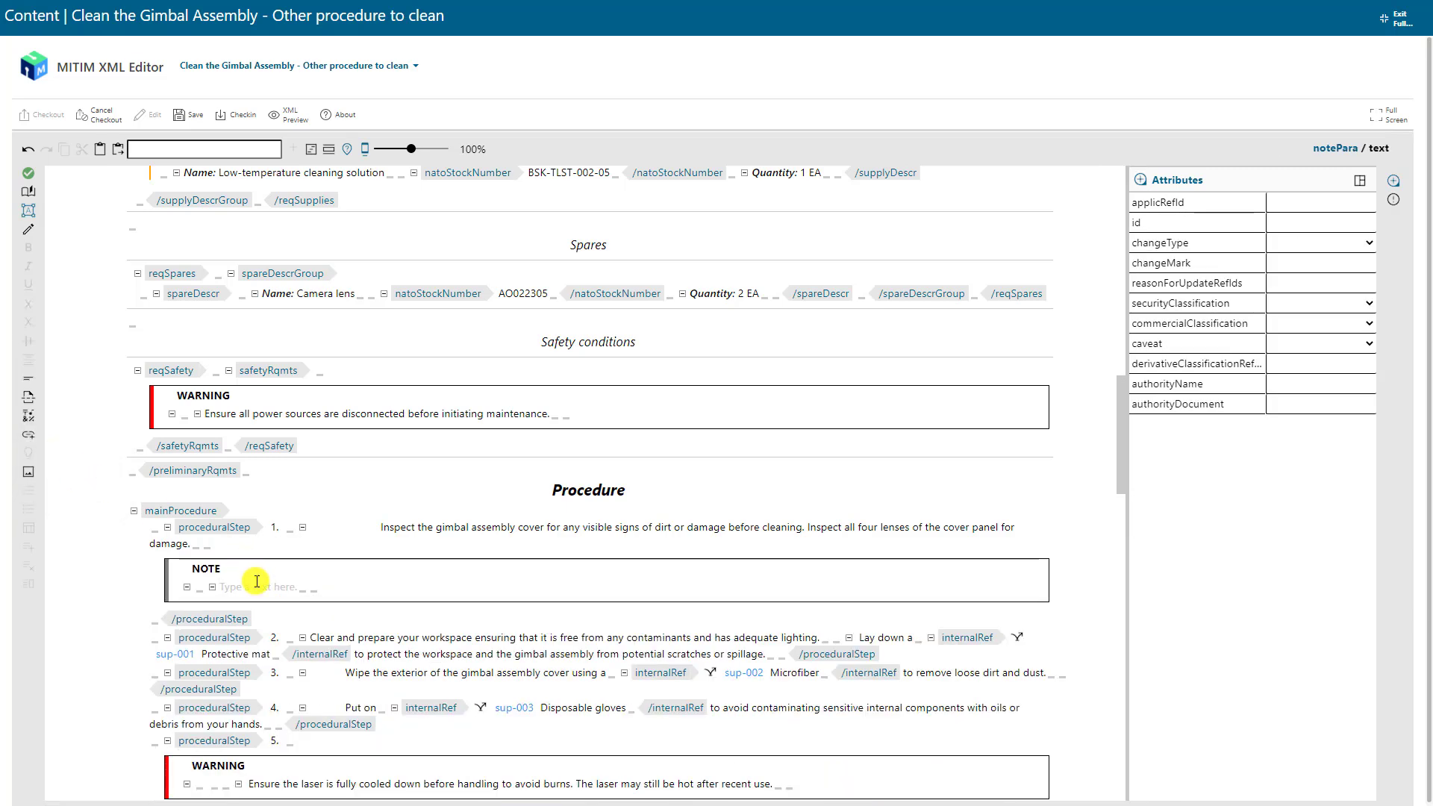
{"action": "type", "text": "Do not clean"}
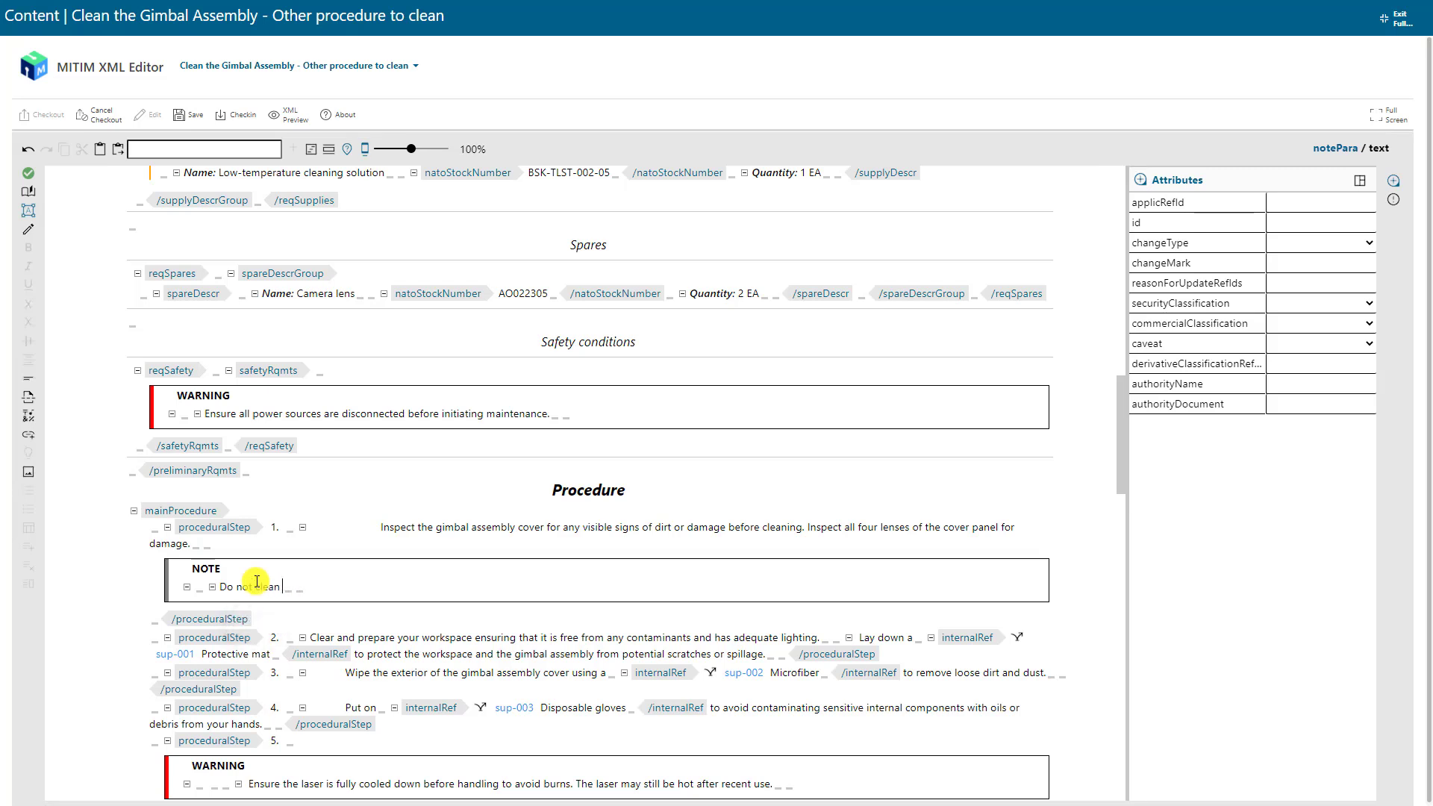
{"action": "type", "text": " if any lenses are damaged."}
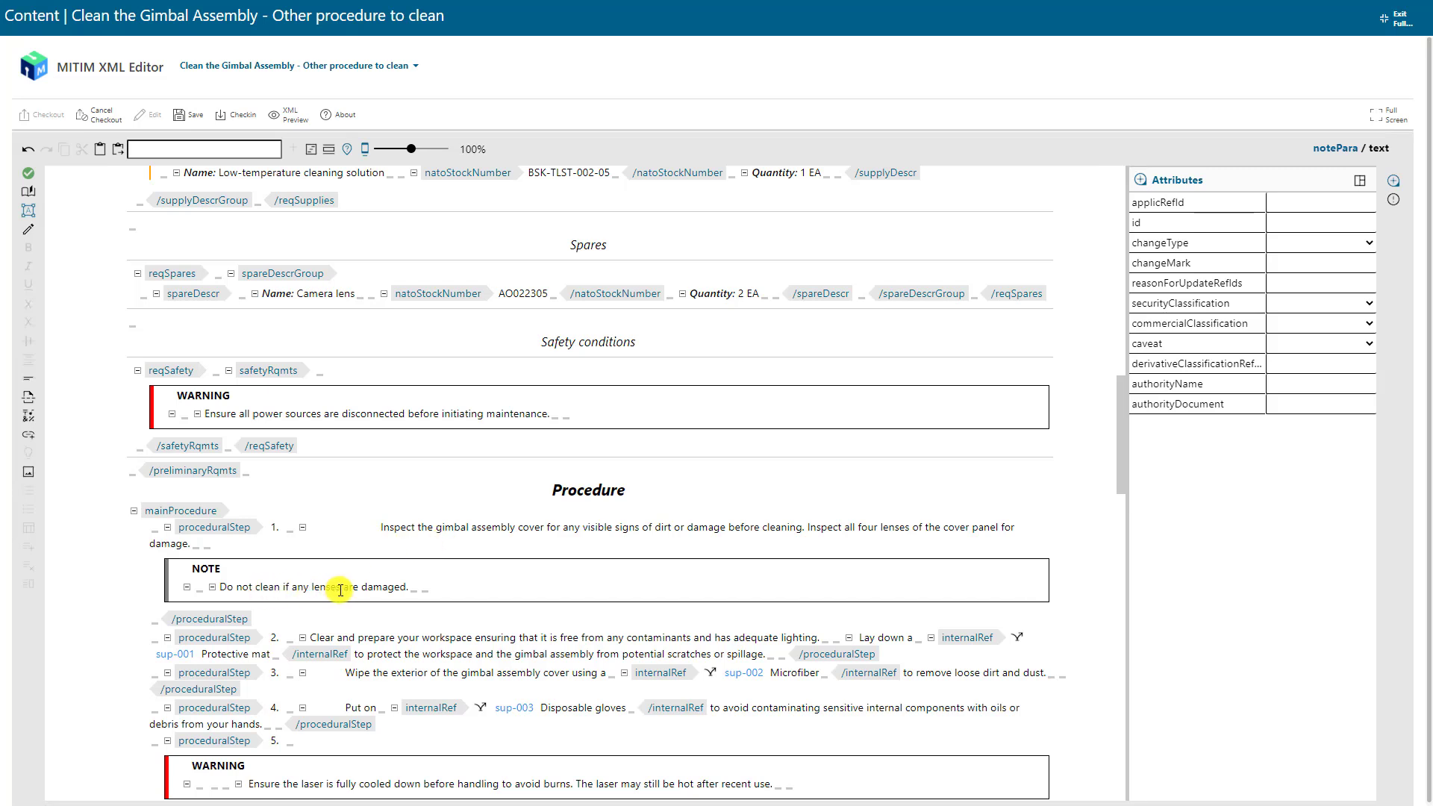
Step: Insert a figure after the note in procedural step 1 and title it "Cover Lenses"
{"action": "left_click", "coordinate": [153, 623]}
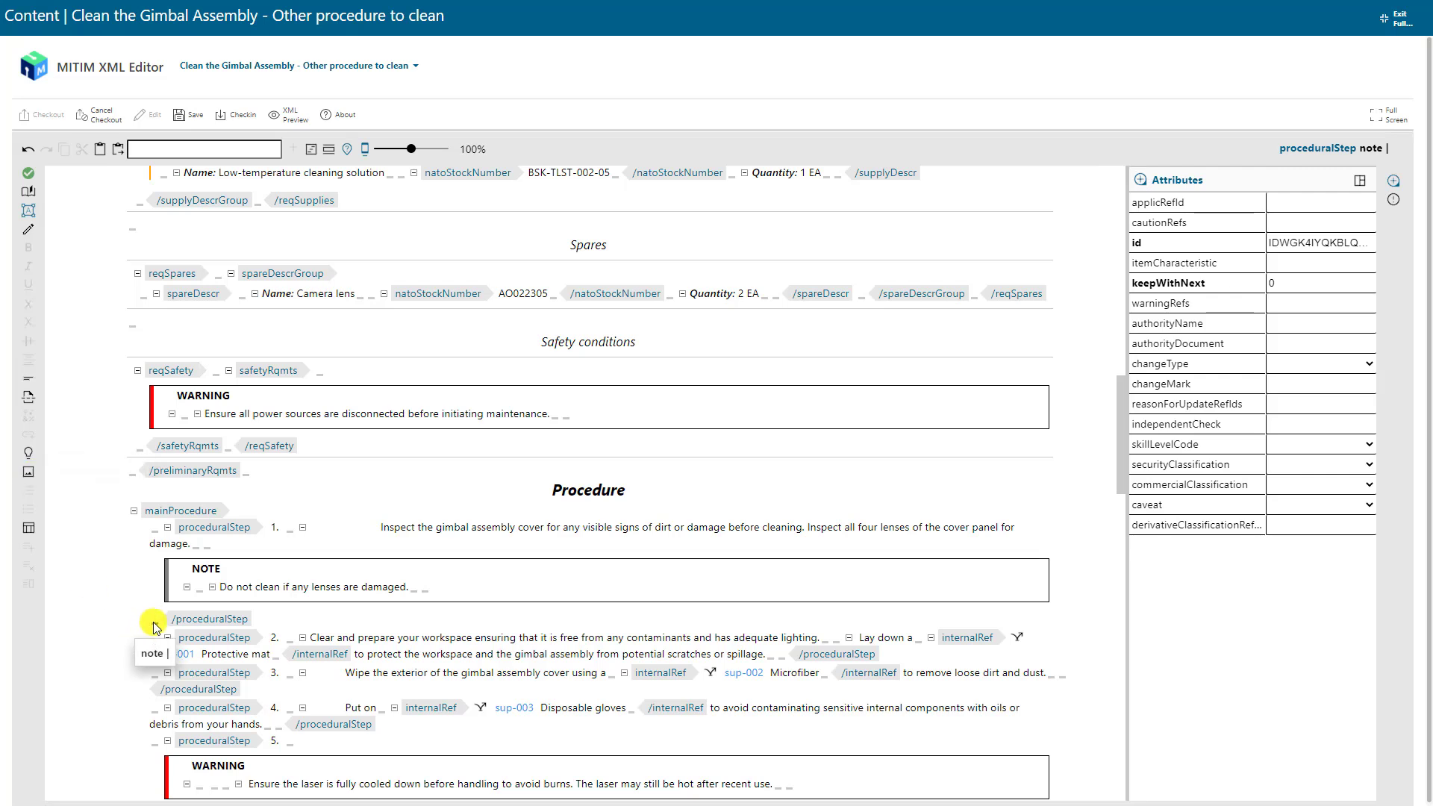
{"action": "left_click", "coordinate": [29, 480]}
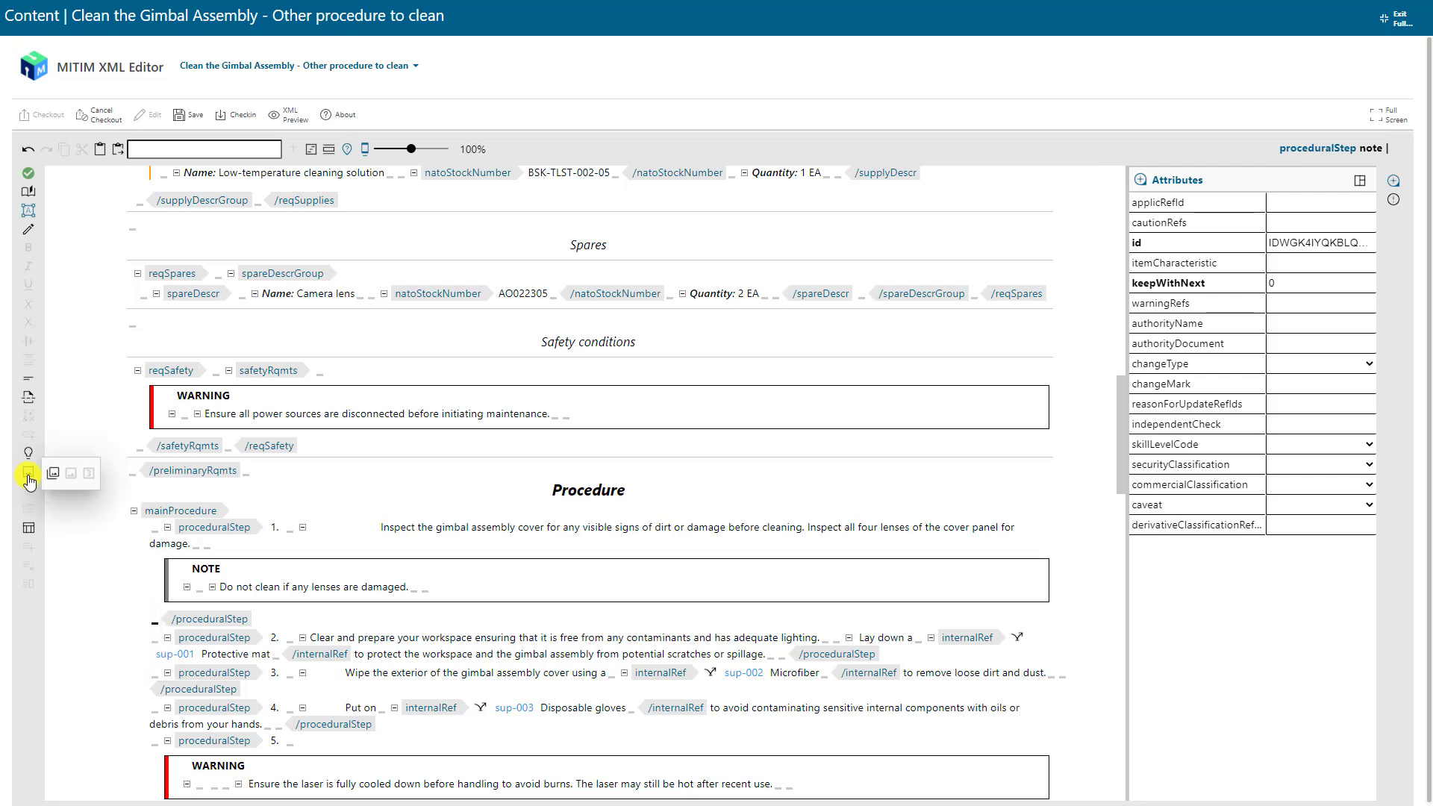
{"action": "left_click", "coordinate": [53, 484]}
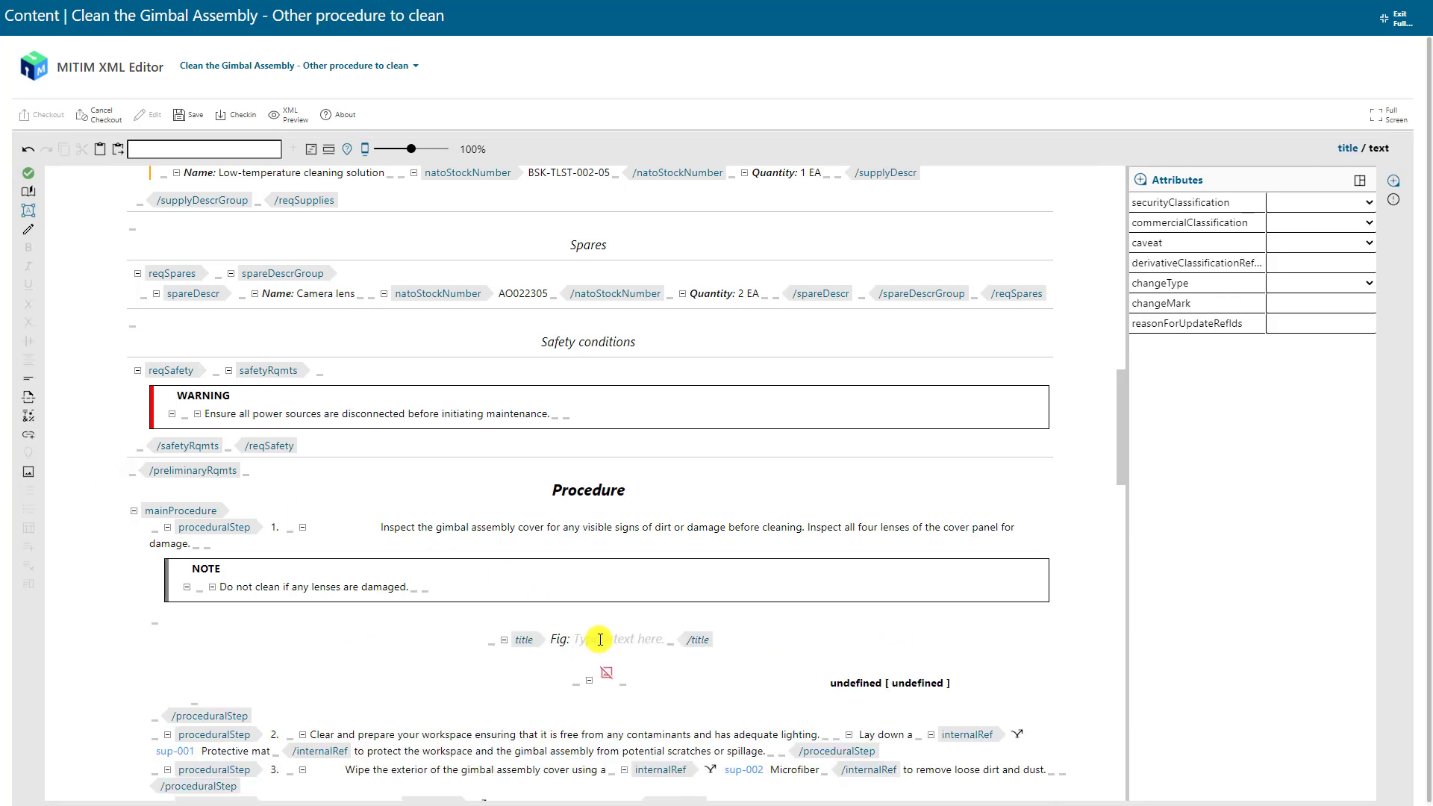
{"action": "left_click", "coordinate": [600, 640]}
{"action": "type", "text": "Co"}
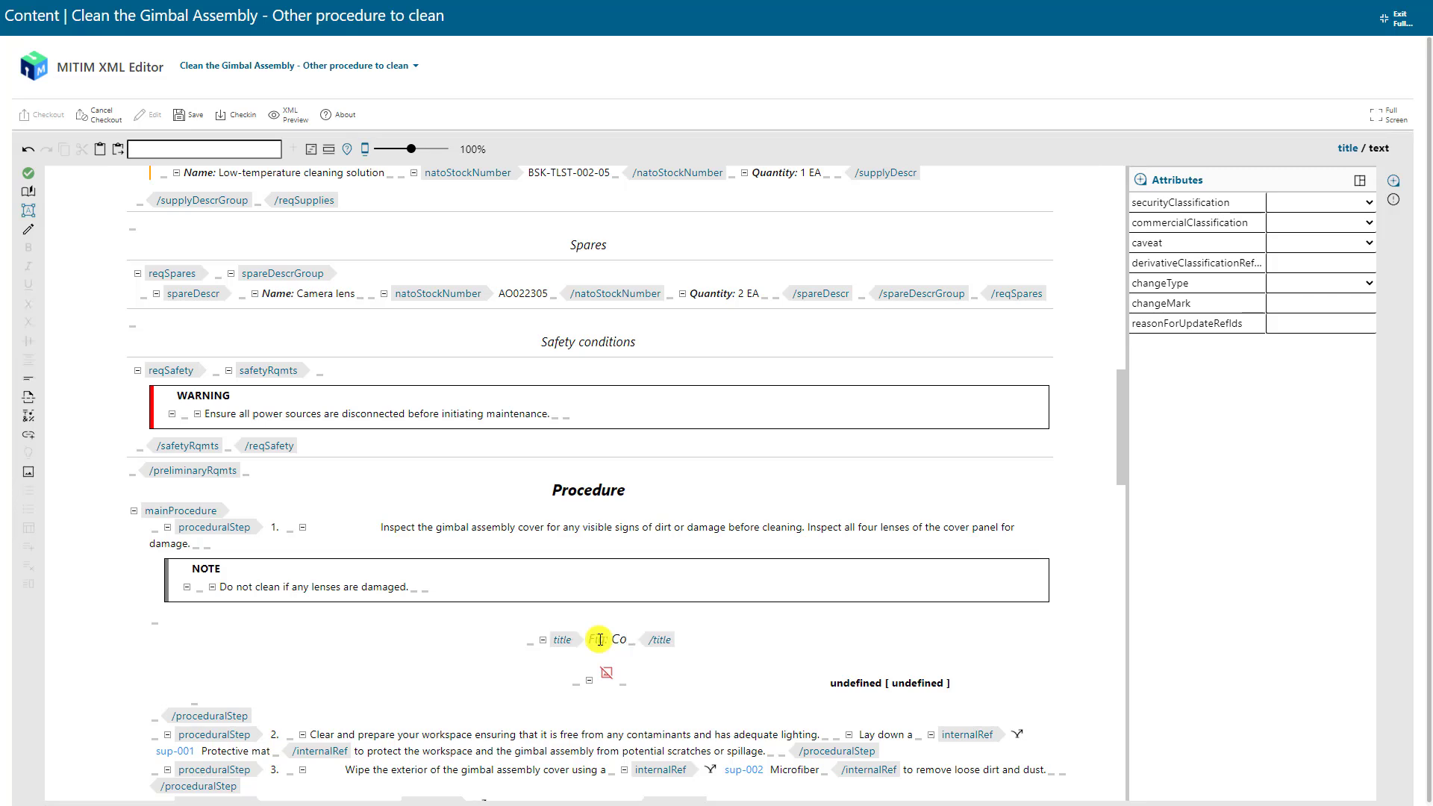
{"action": "type", "text": "ver "}
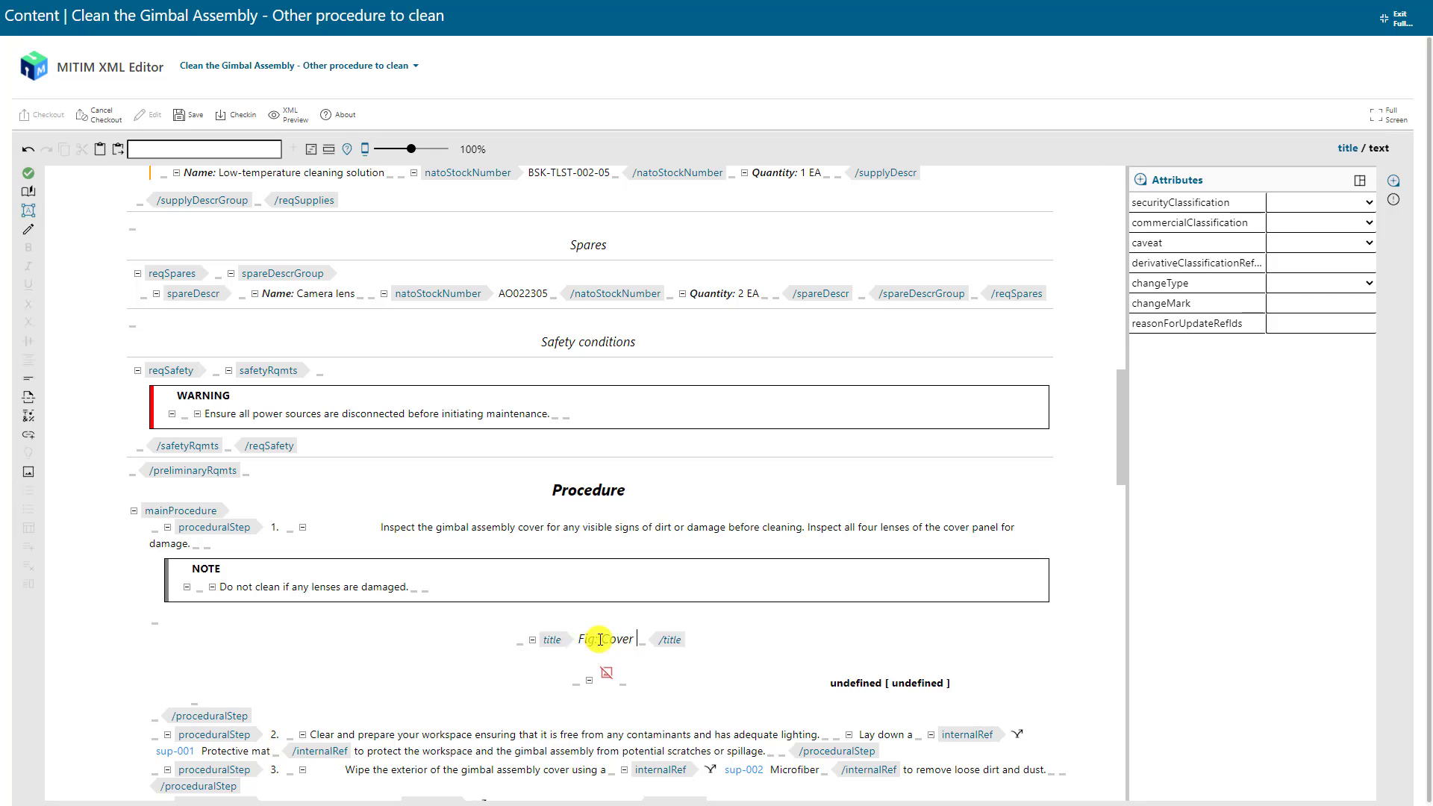
{"action": "type", "text": "Lenses"}
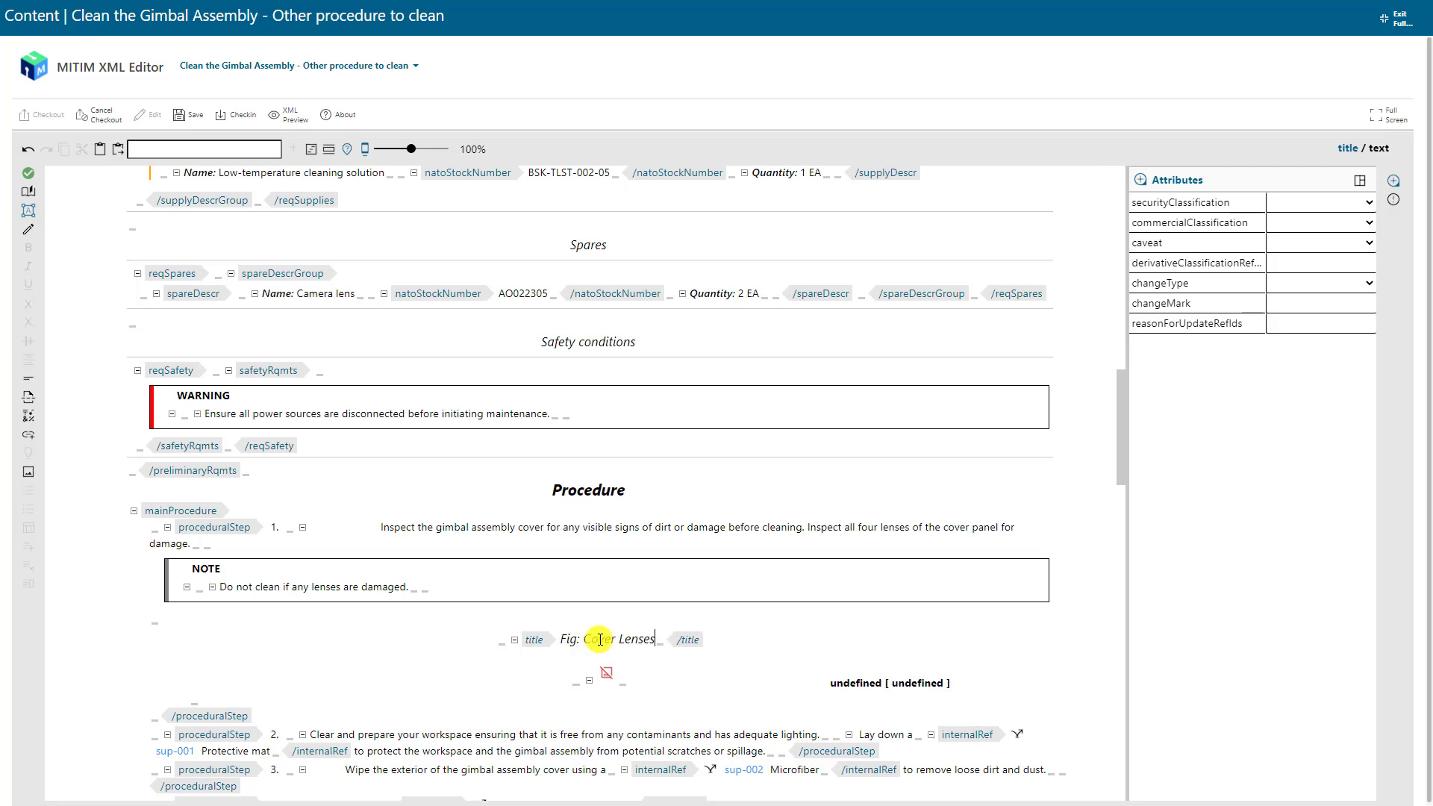
Step: Search for graphics with ID *006H* and insert ICN-GIMBAL-A-974030-0-1A2B3-0006H-A-001-01 into the Cover Lenses figure
{"action": "double_click", "coordinate": [607, 678]}
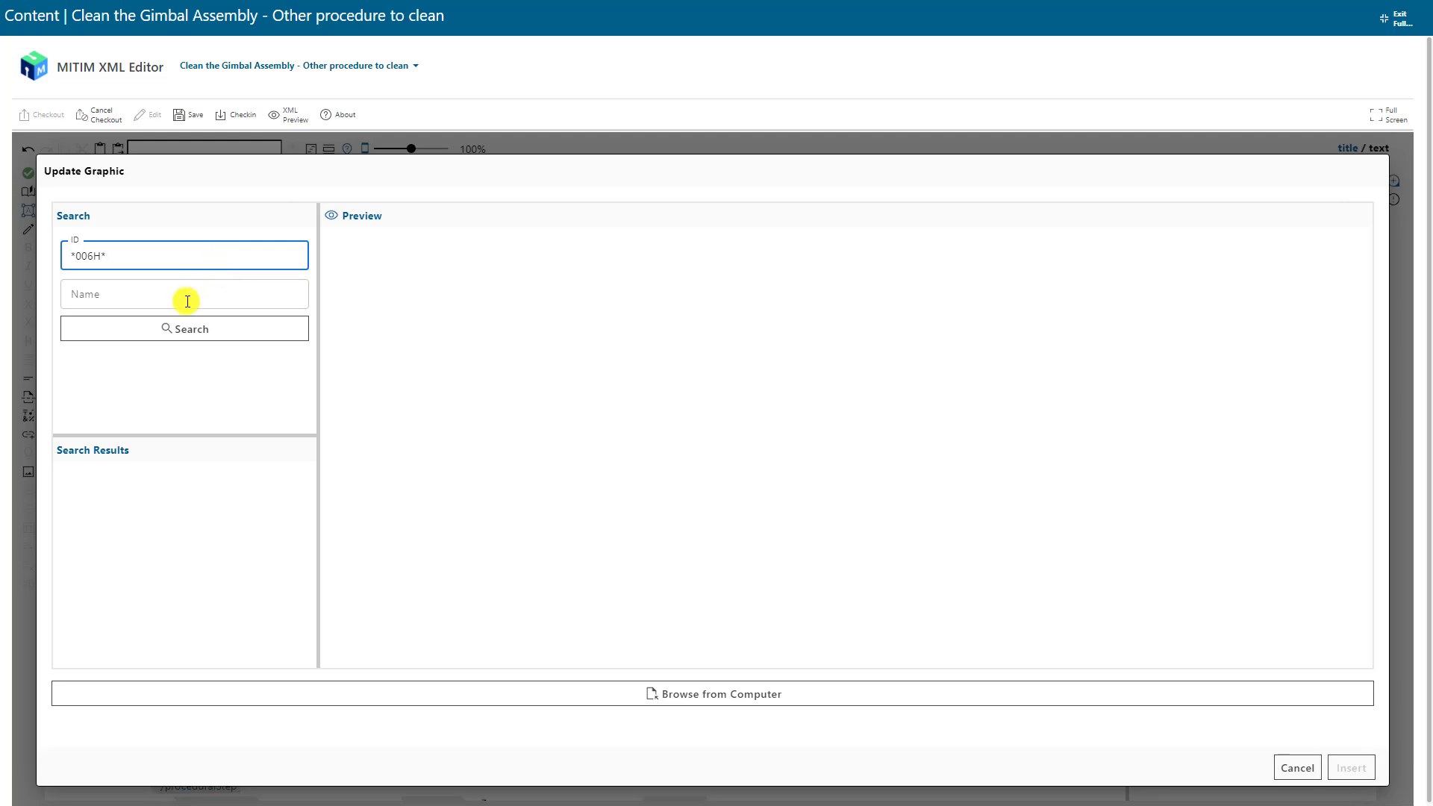
{"action": "left_click", "coordinate": [188, 330]}
{"action": "left_click", "coordinate": [185, 470]}
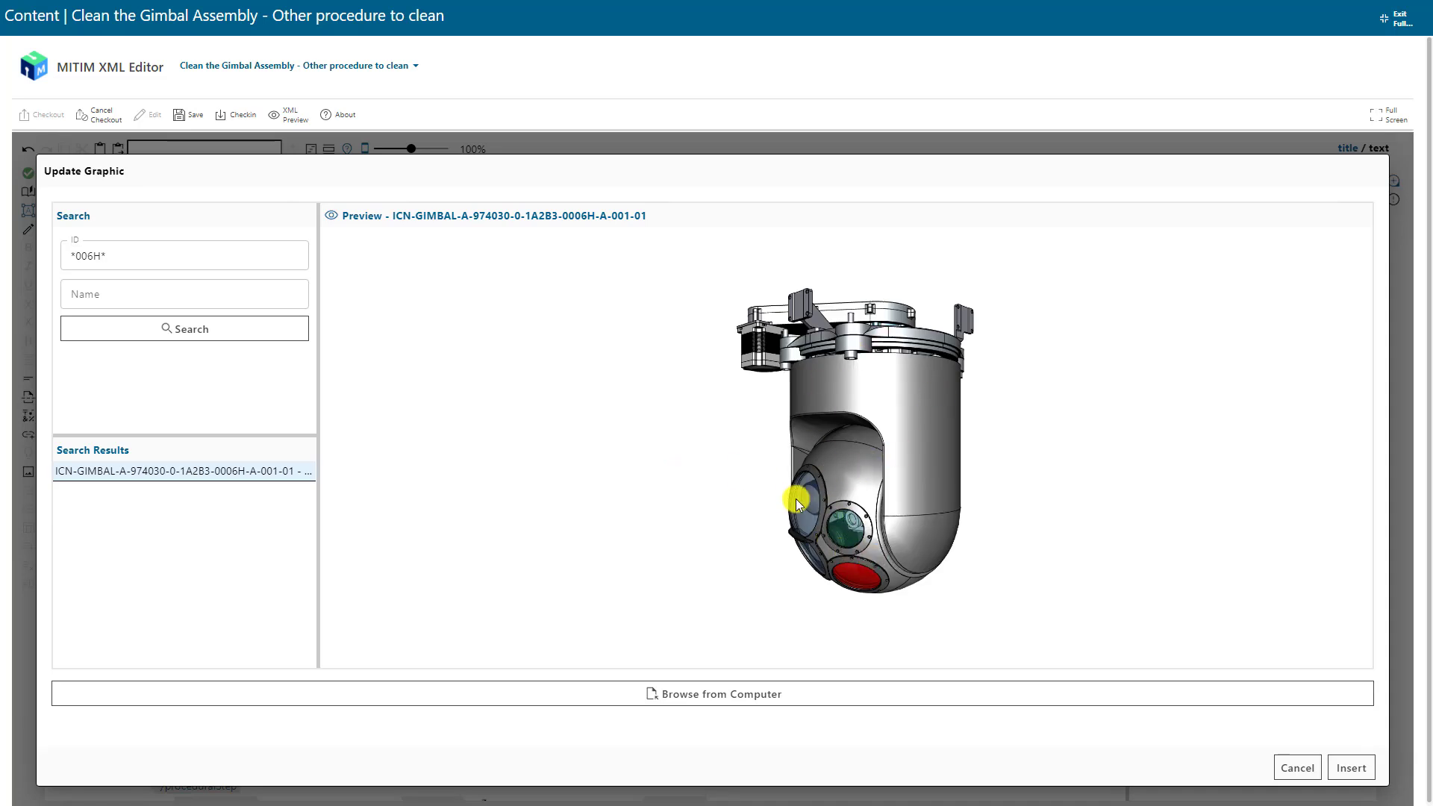
{"action": "left_click", "coordinate": [1353, 768]}
{"action": "scroll", "coordinate": [643, 496], "scroll_direction": "down", "scroll_amount": 6}
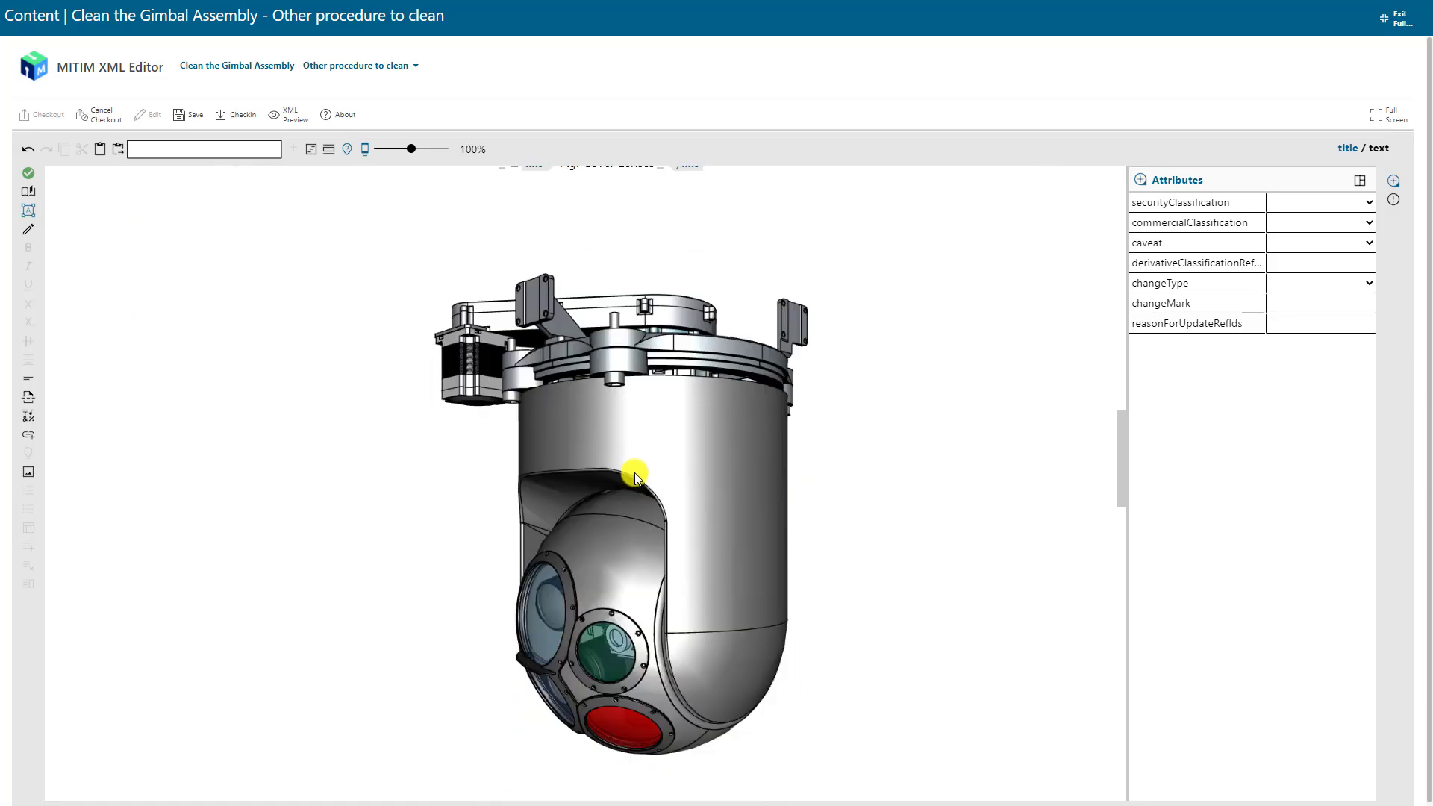
{"action": "scroll", "coordinate": [638, 471], "scroll_direction": "up", "scroll_amount": 3}
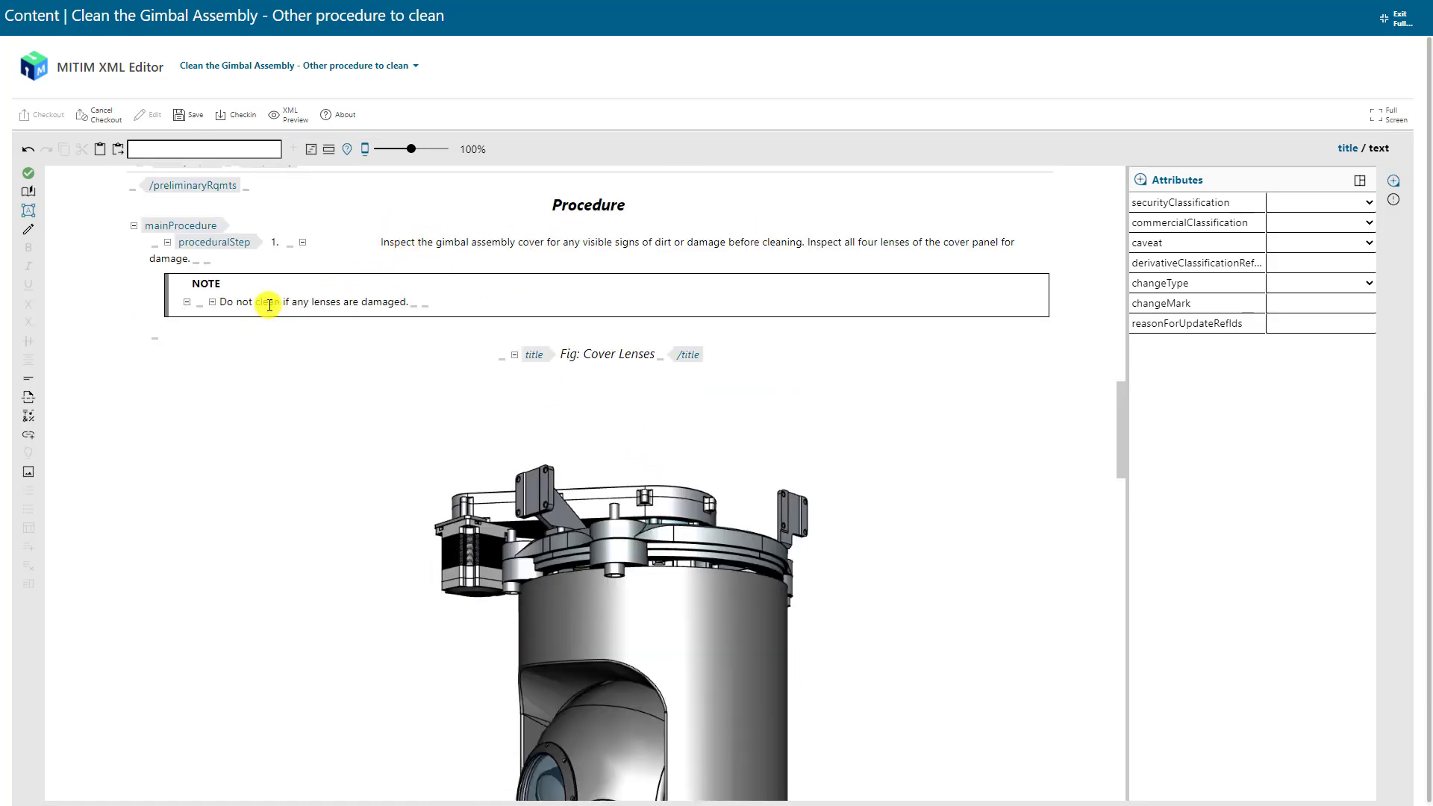
{"action": "scroll", "coordinate": [597, 495], "scroll_direction": "down", "scroll_amount": 7}
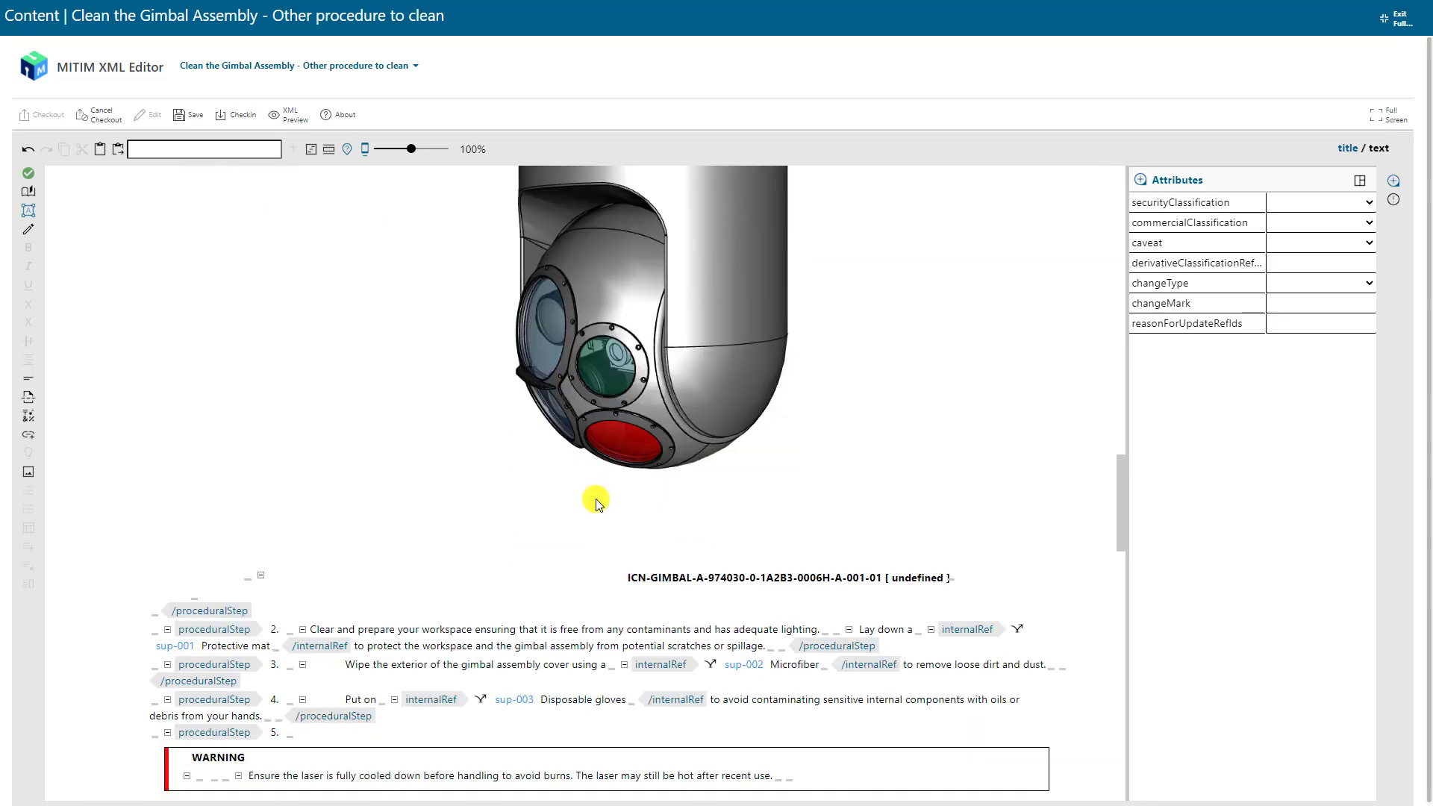
{"action": "scroll", "coordinate": [656, 448], "scroll_direction": "up", "scroll_amount": 7}
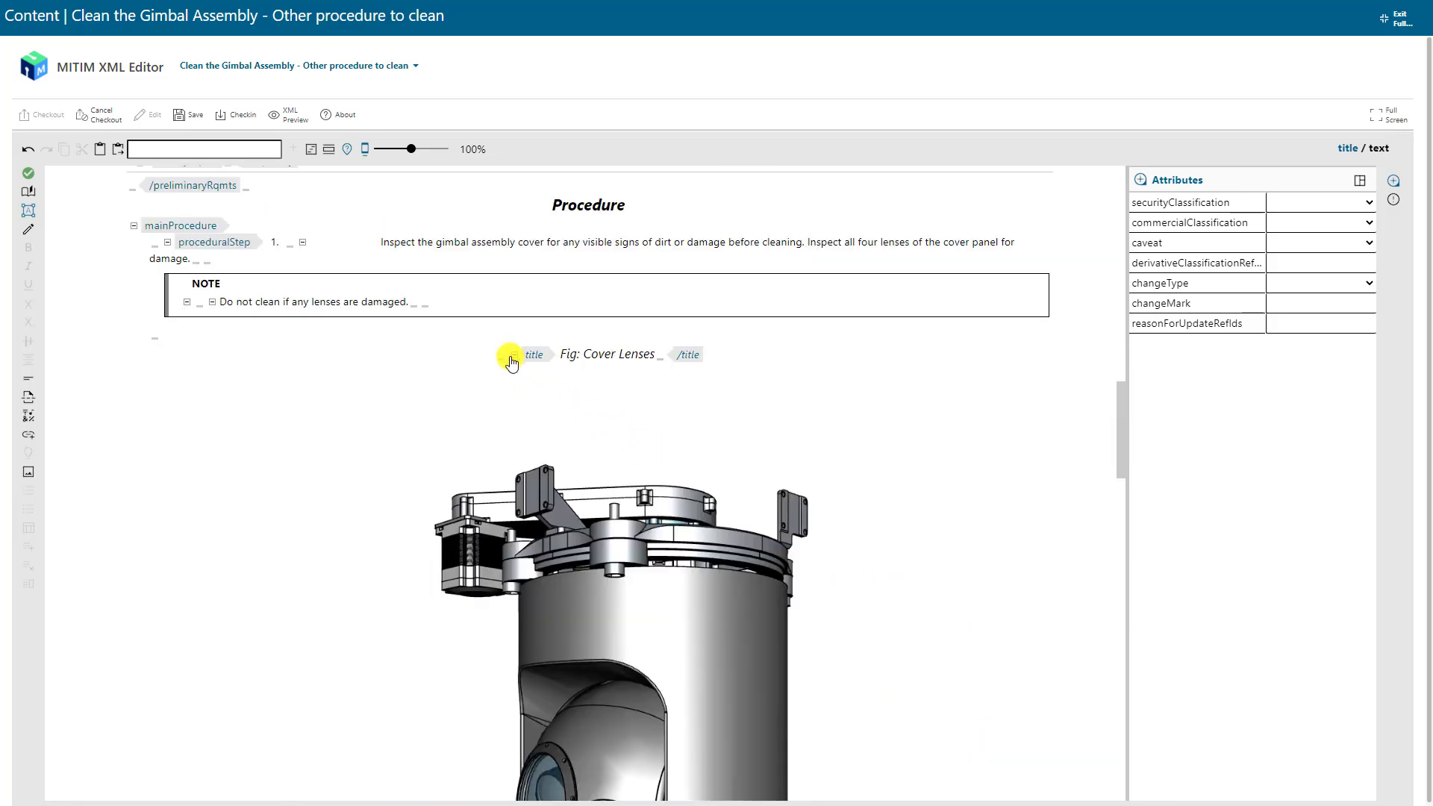
Step: Set the id attribute of the Cover Lenses figure to fig-010
{"action": "left_click", "coordinate": [502, 355]}
{"action": "left_click", "coordinate": [1298, 224]}
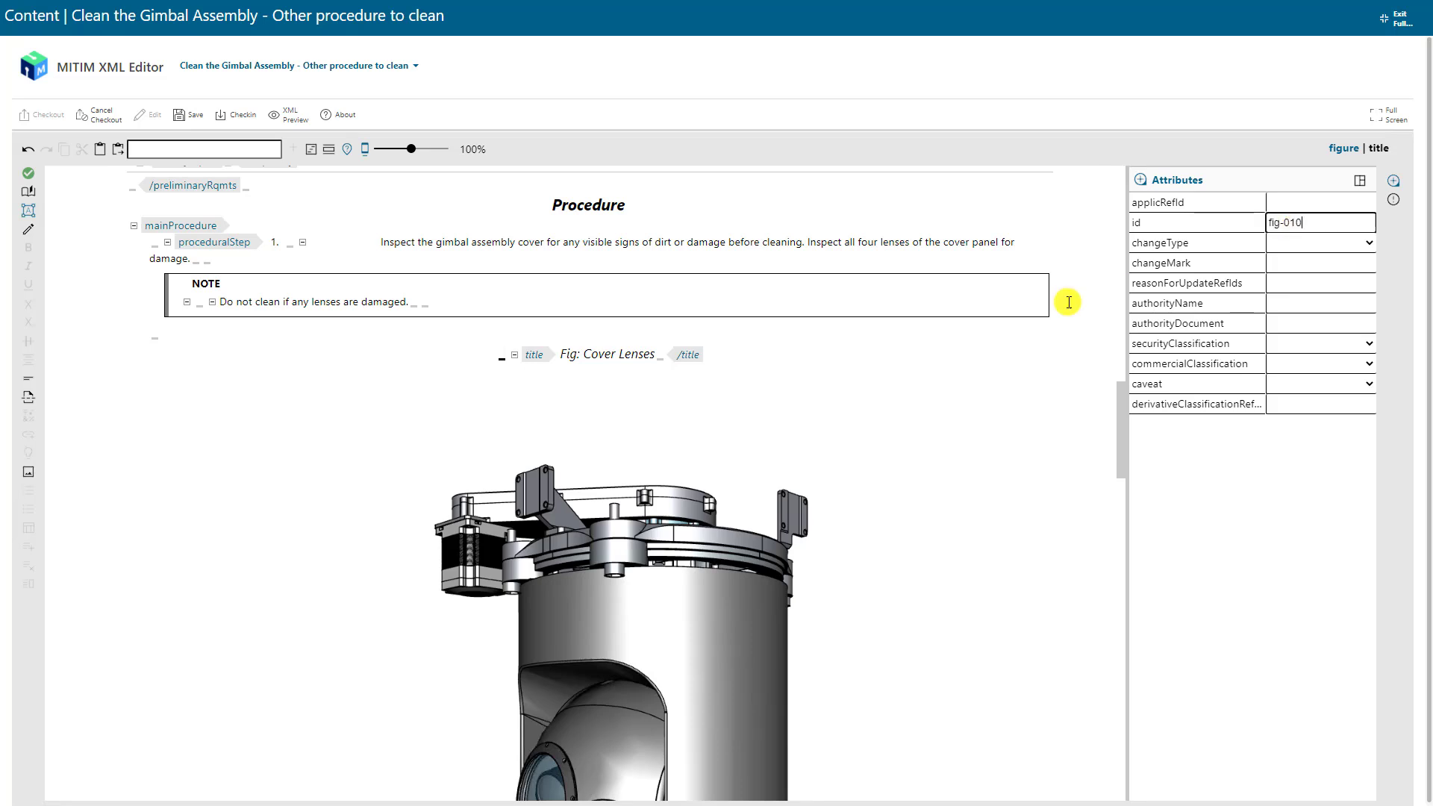
{"action": "left_click", "coordinate": [1280, 485]}
{"action": "scroll", "coordinate": [828, 560], "scroll_direction": "down", "scroll_amount": 8}
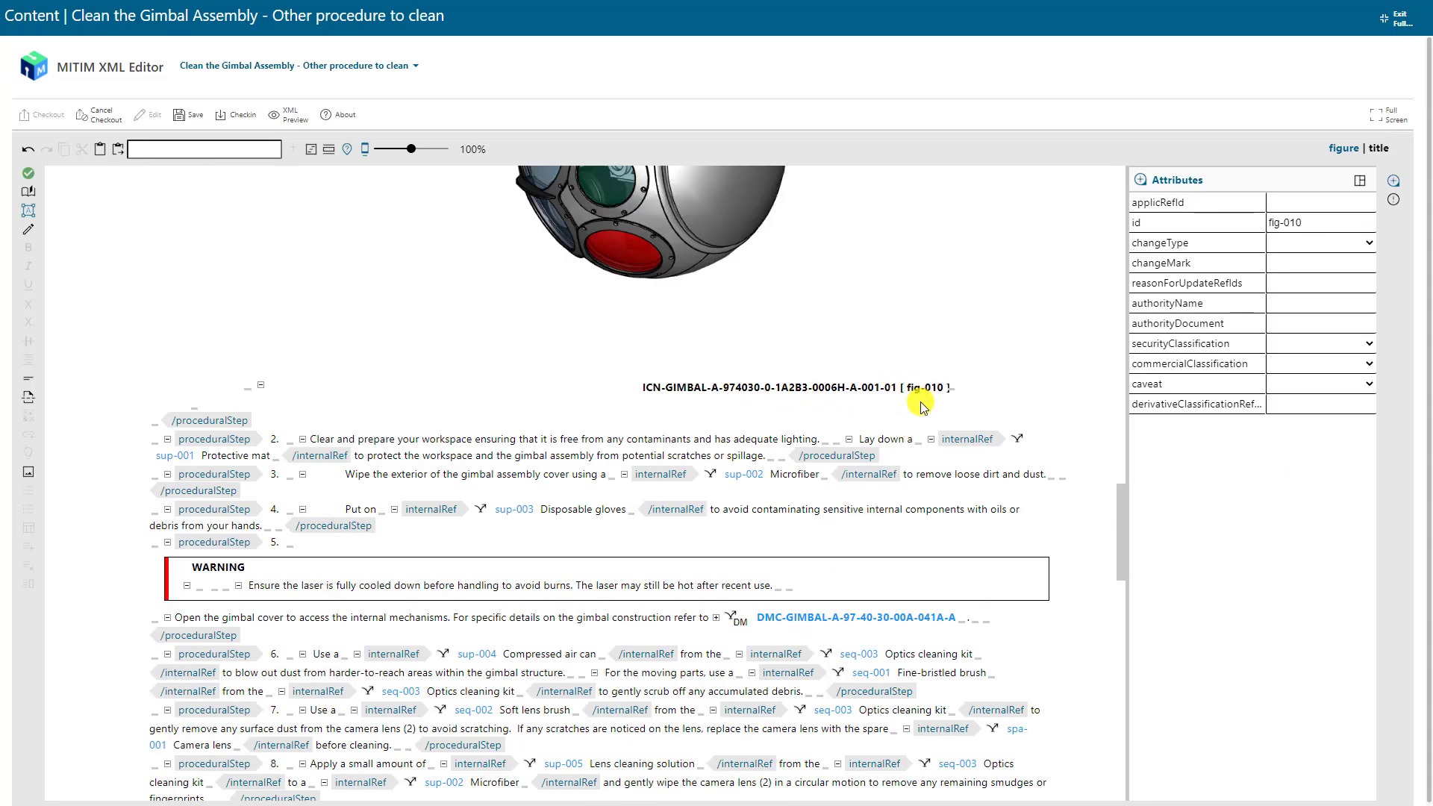
Step: Save the edited Clean the Gimbal Assembly data module
{"action": "scroll", "coordinate": [870, 422], "scroll_direction": "down", "scroll_amount": 15}
{"action": "scroll", "coordinate": [721, 497], "scroll_direction": "down", "scroll_amount": 5}
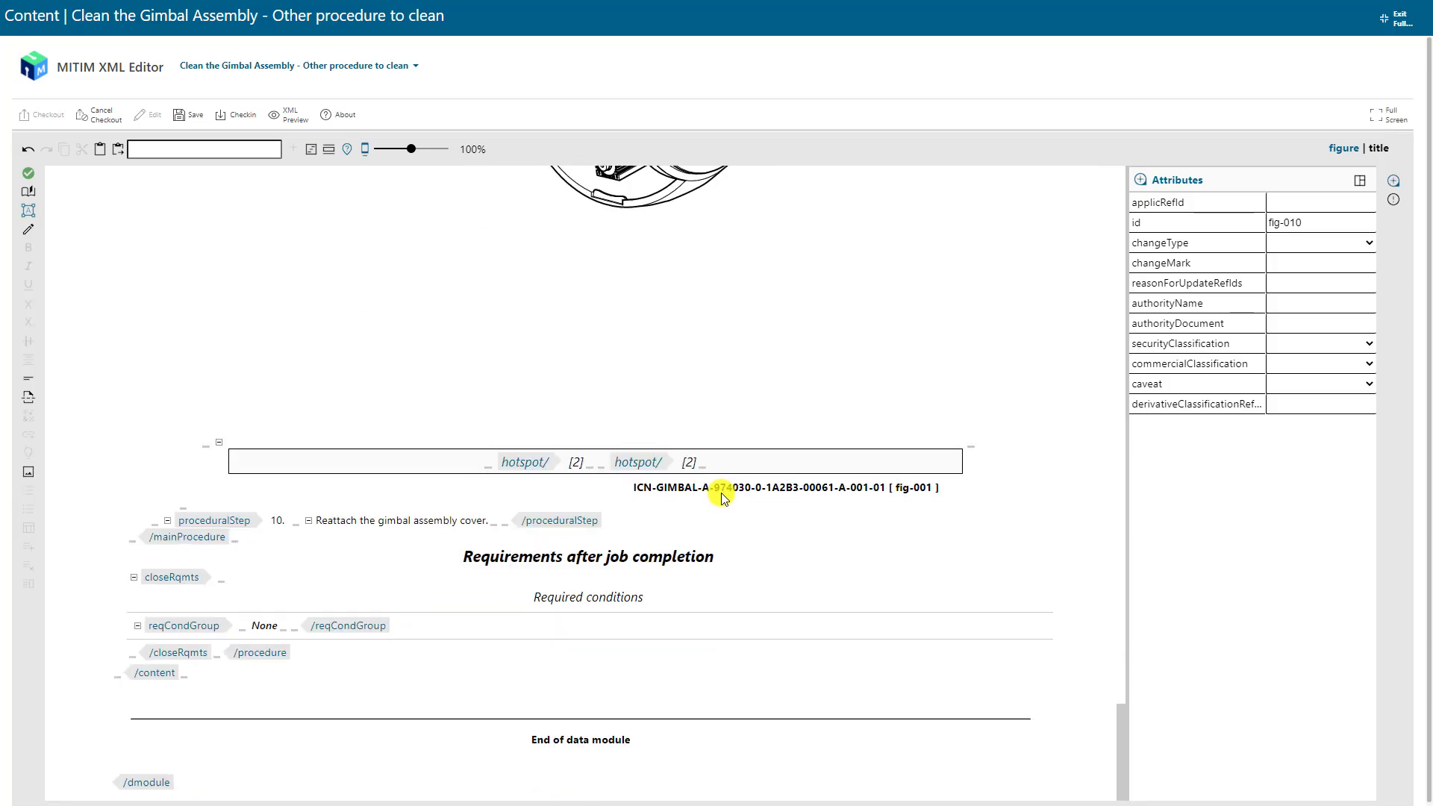
{"action": "scroll", "coordinate": [515, 502], "scroll_direction": "up", "scroll_amount": 15}
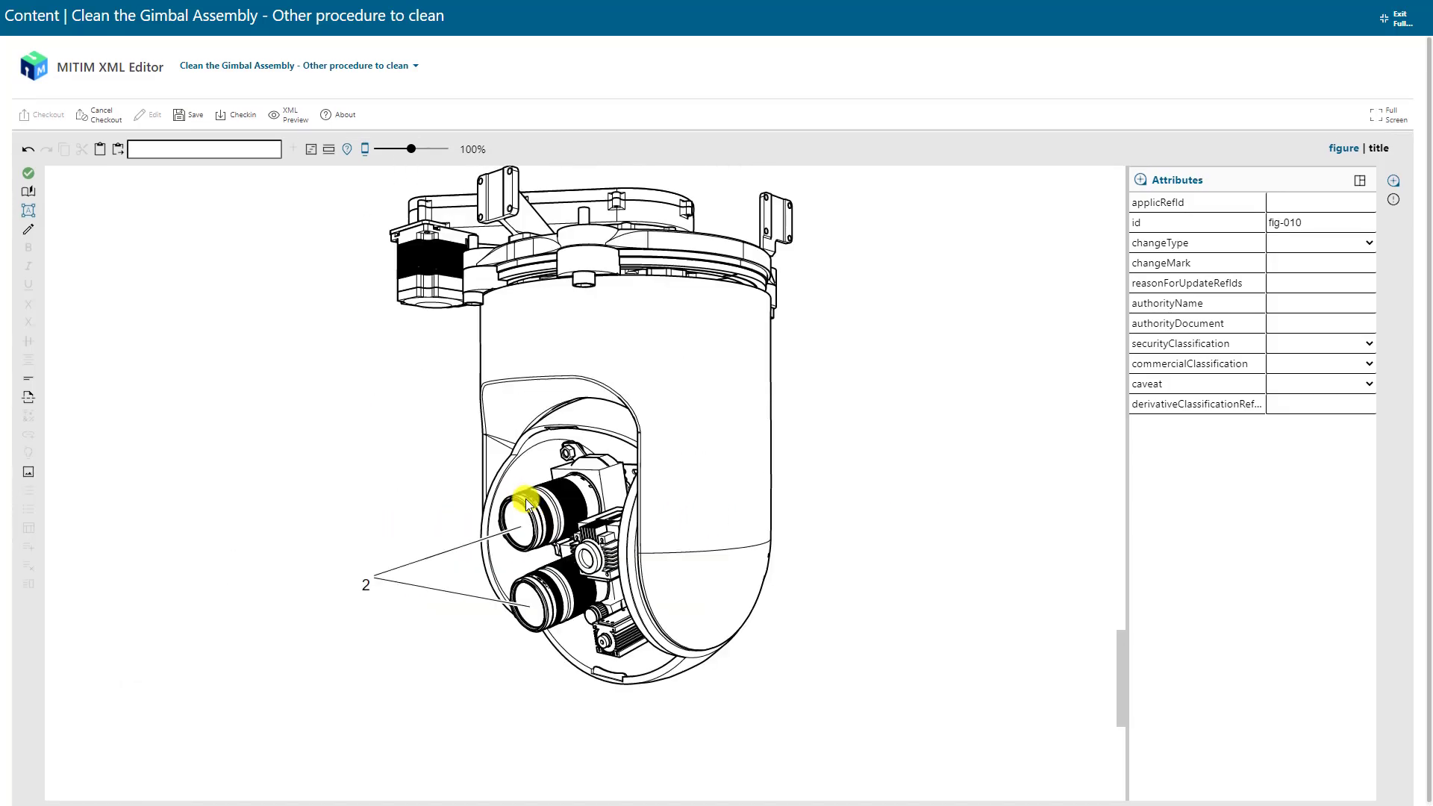
{"action": "scroll", "coordinate": [515, 493], "scroll_direction": "up", "scroll_amount": 20}
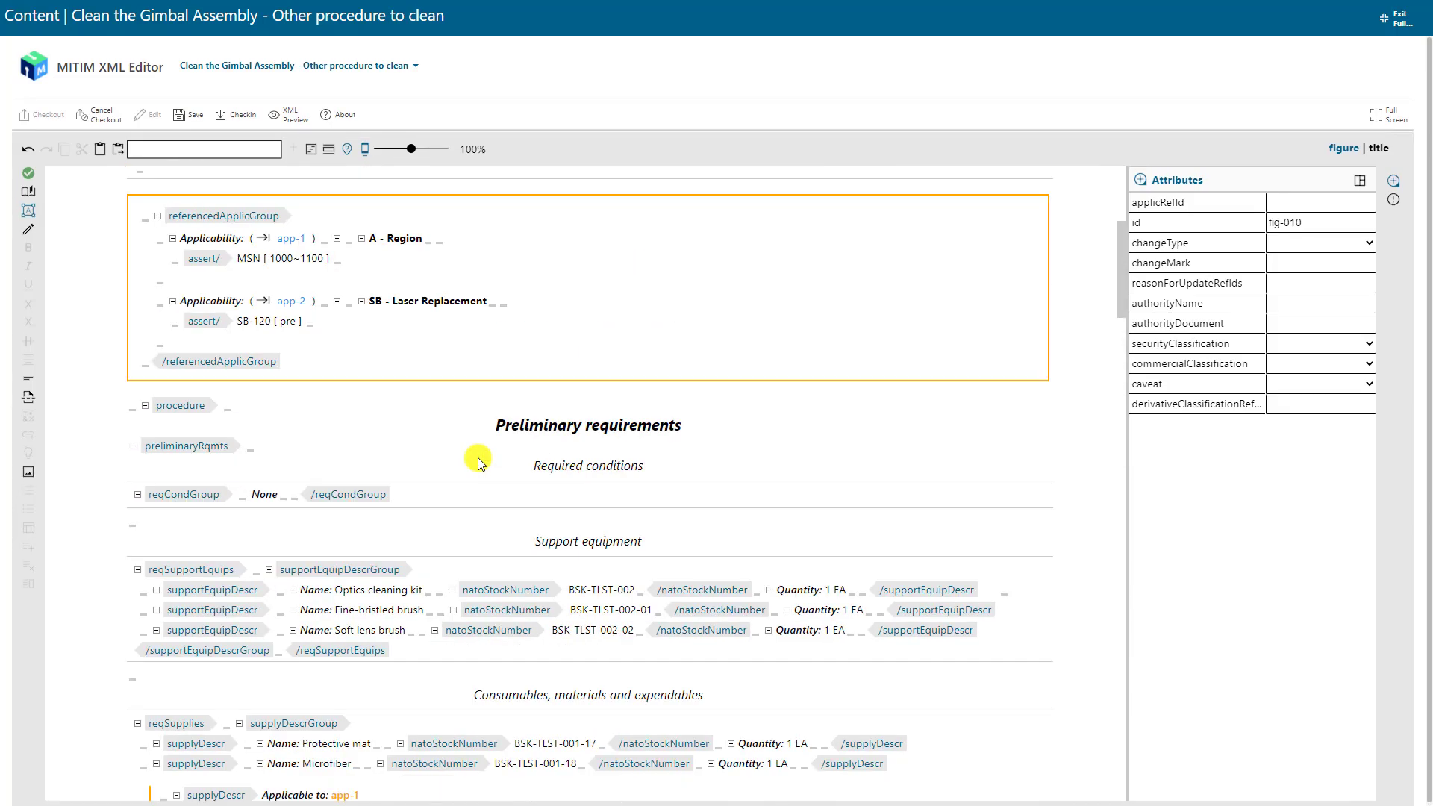
{"action": "left_click", "coordinate": [193, 115]}
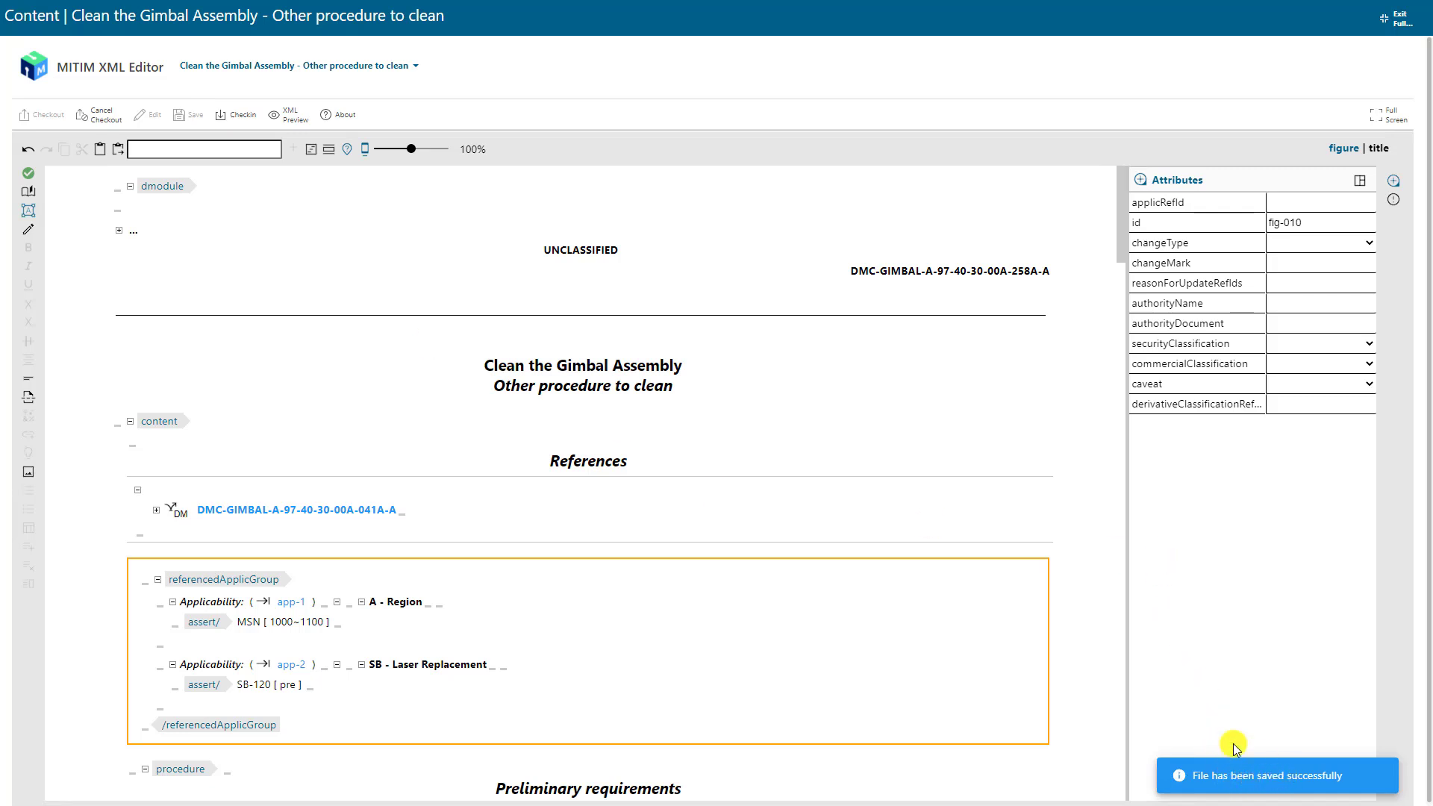
Step: Check in the edited Clean the Gimbal Assembly data module and review its updated procedure steps, note and figures
{"action": "left_click", "coordinate": [240, 116]}
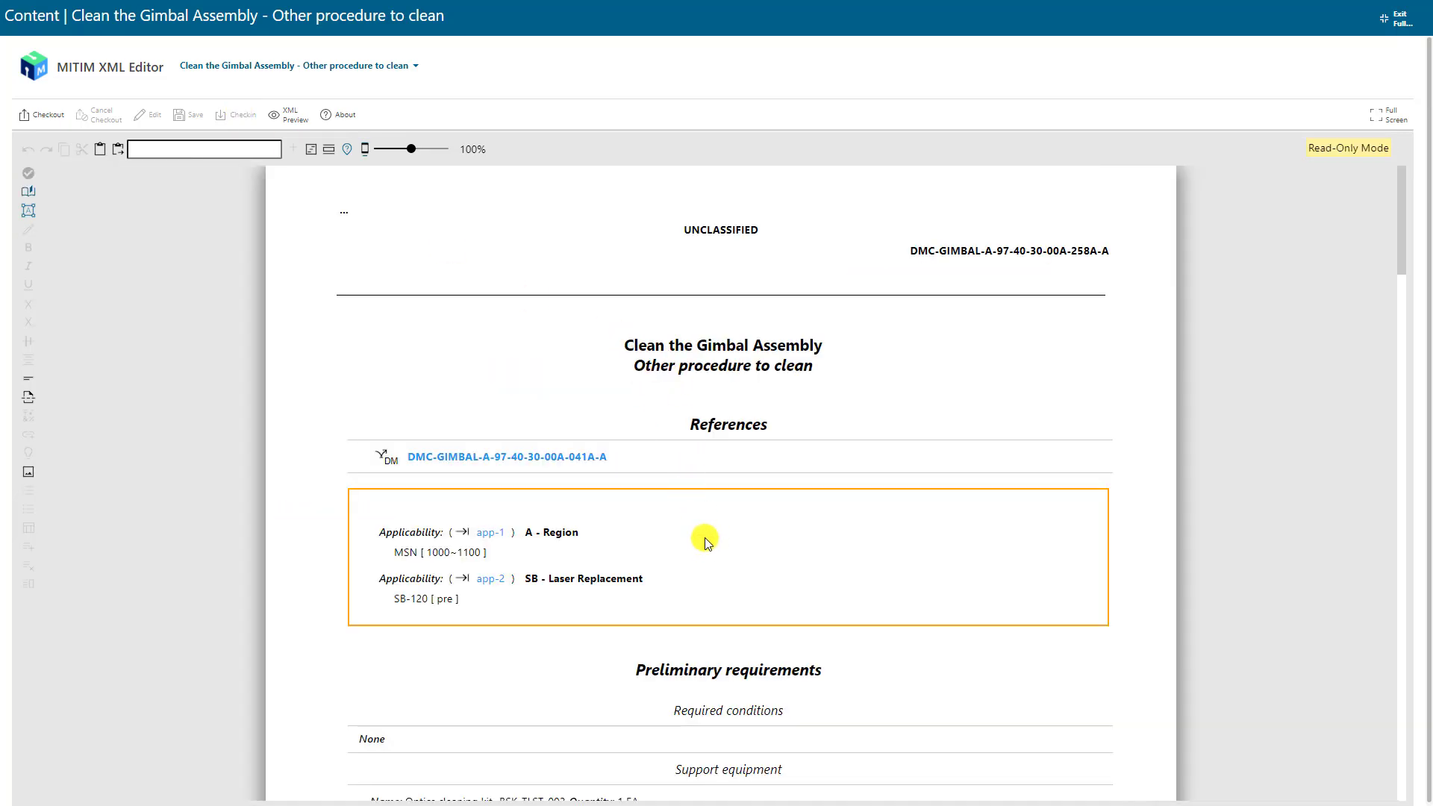
{"action": "scroll", "coordinate": [707, 531], "scroll_direction": "down", "scroll_amount": 4}
{"action": "scroll", "coordinate": [710, 490], "scroll_direction": "down", "scroll_amount": 4}
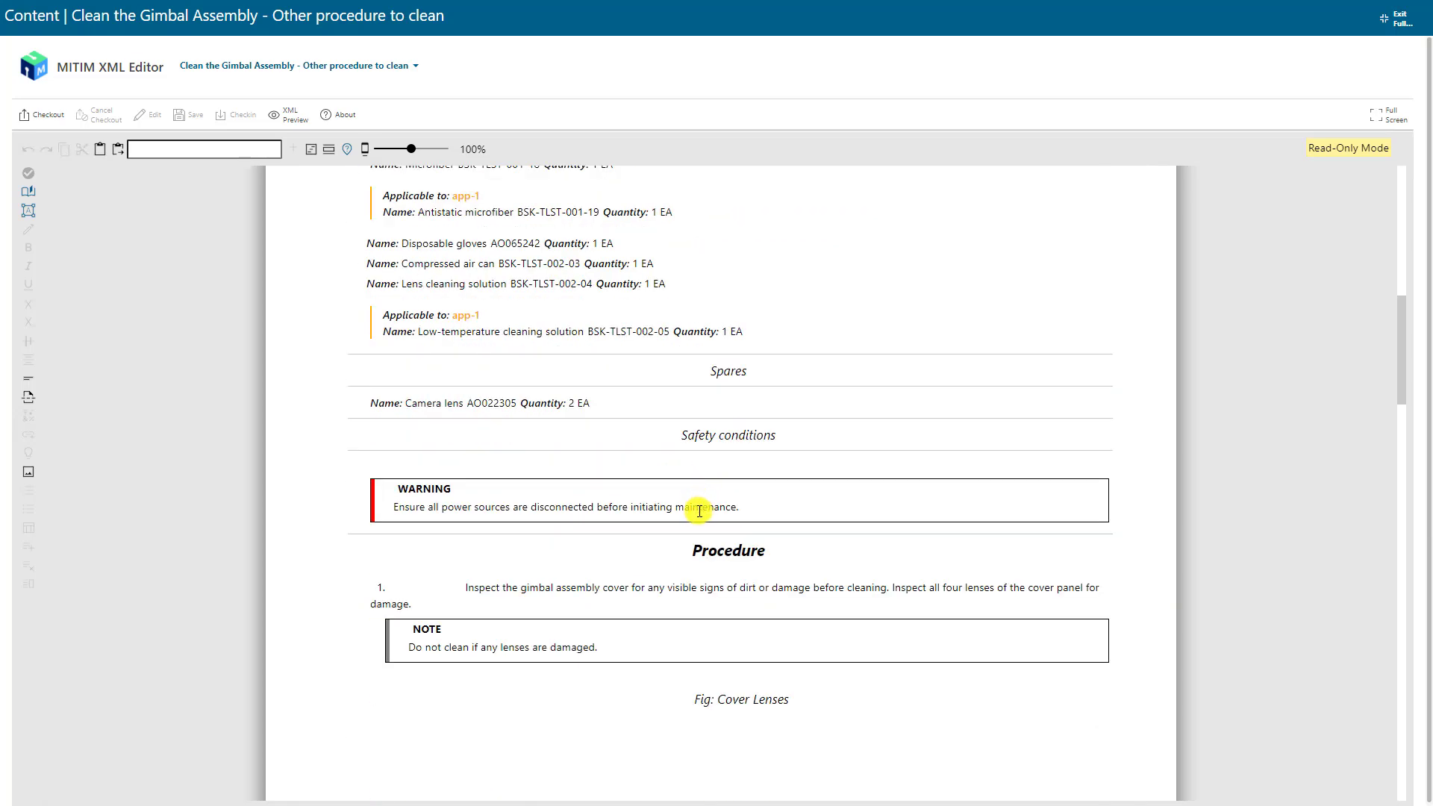
{"action": "scroll", "coordinate": [699, 511], "scroll_direction": "down", "scroll_amount": 1}
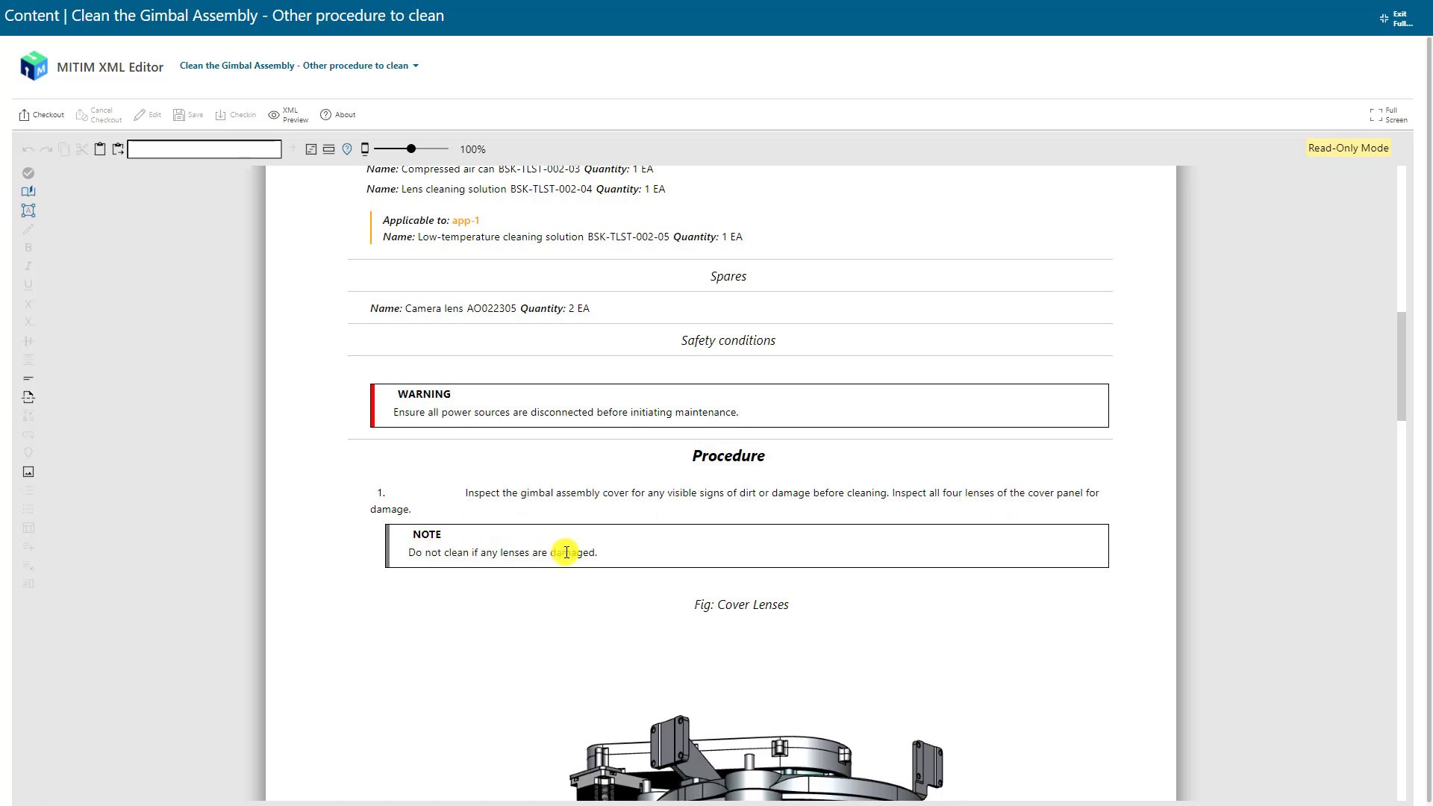
{"action": "scroll", "coordinate": [745, 533], "scroll_direction": "down", "scroll_amount": 4}
{"action": "scroll", "coordinate": [745, 533], "scroll_direction": "down", "scroll_amount": 9}
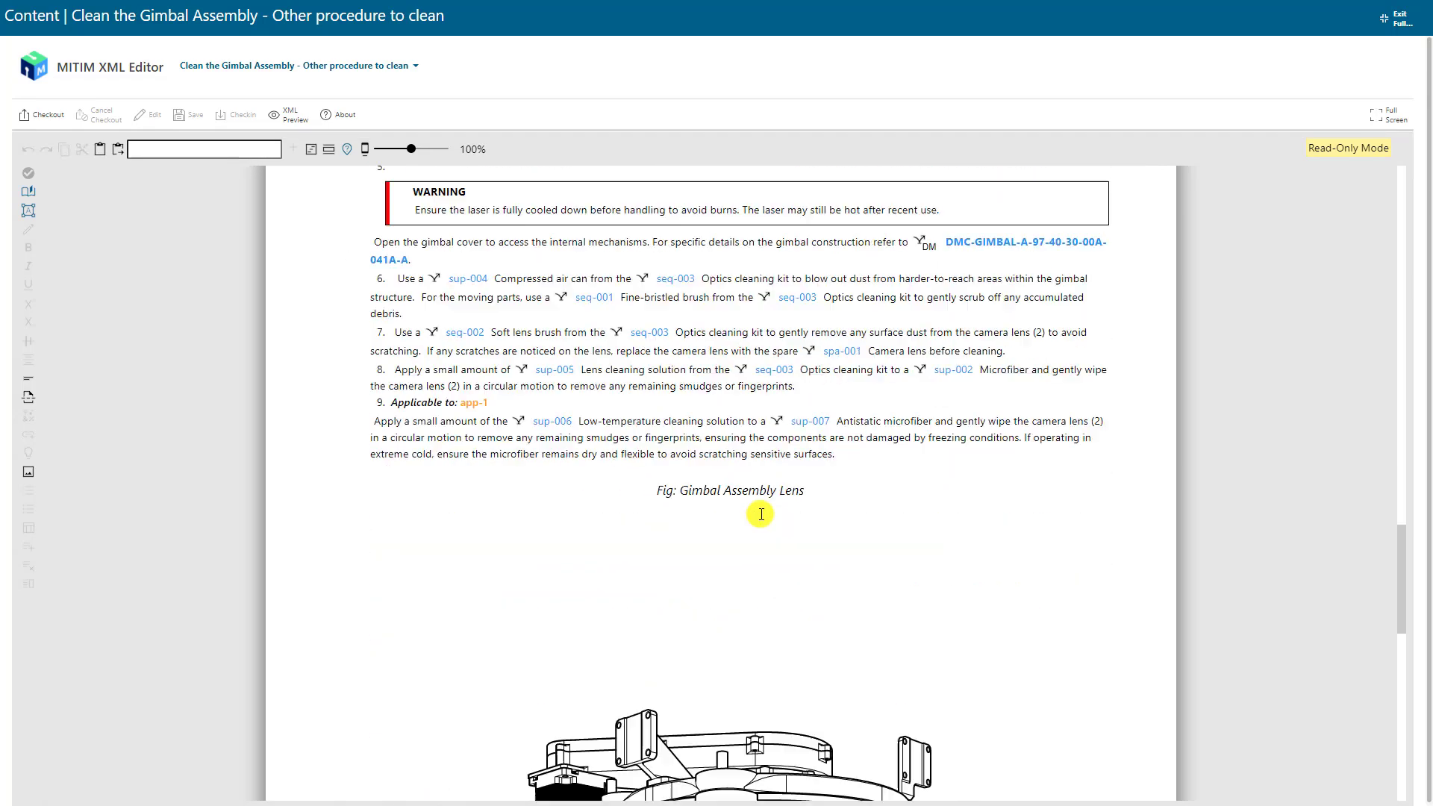
Step: Exit the full-screen view and return to the beginning of the Clean the Gimbal Assembly data module
{"action": "left_click", "coordinate": [1401, 23]}
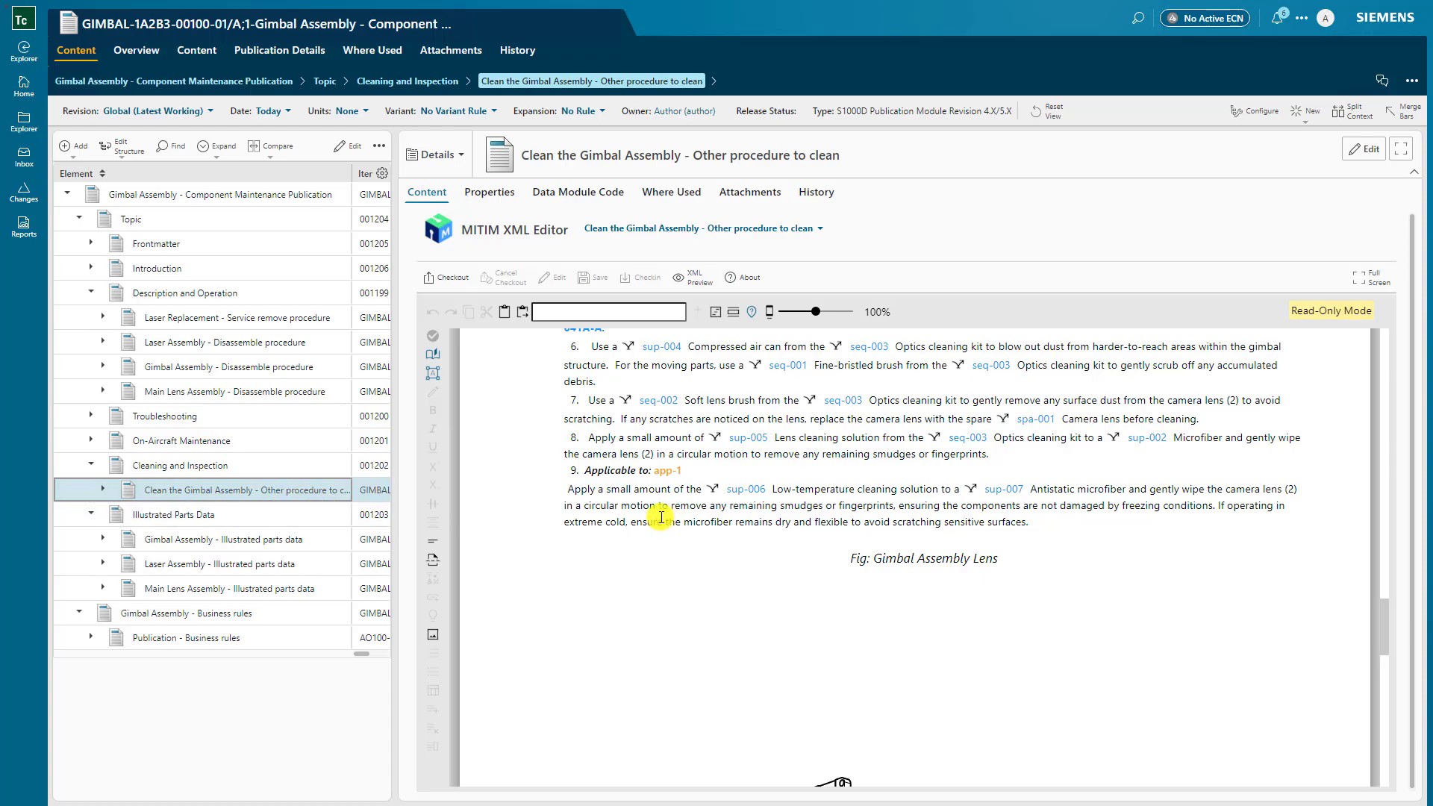
{"action": "scroll", "coordinate": [662, 517], "scroll_direction": "up", "scroll_amount": 15}
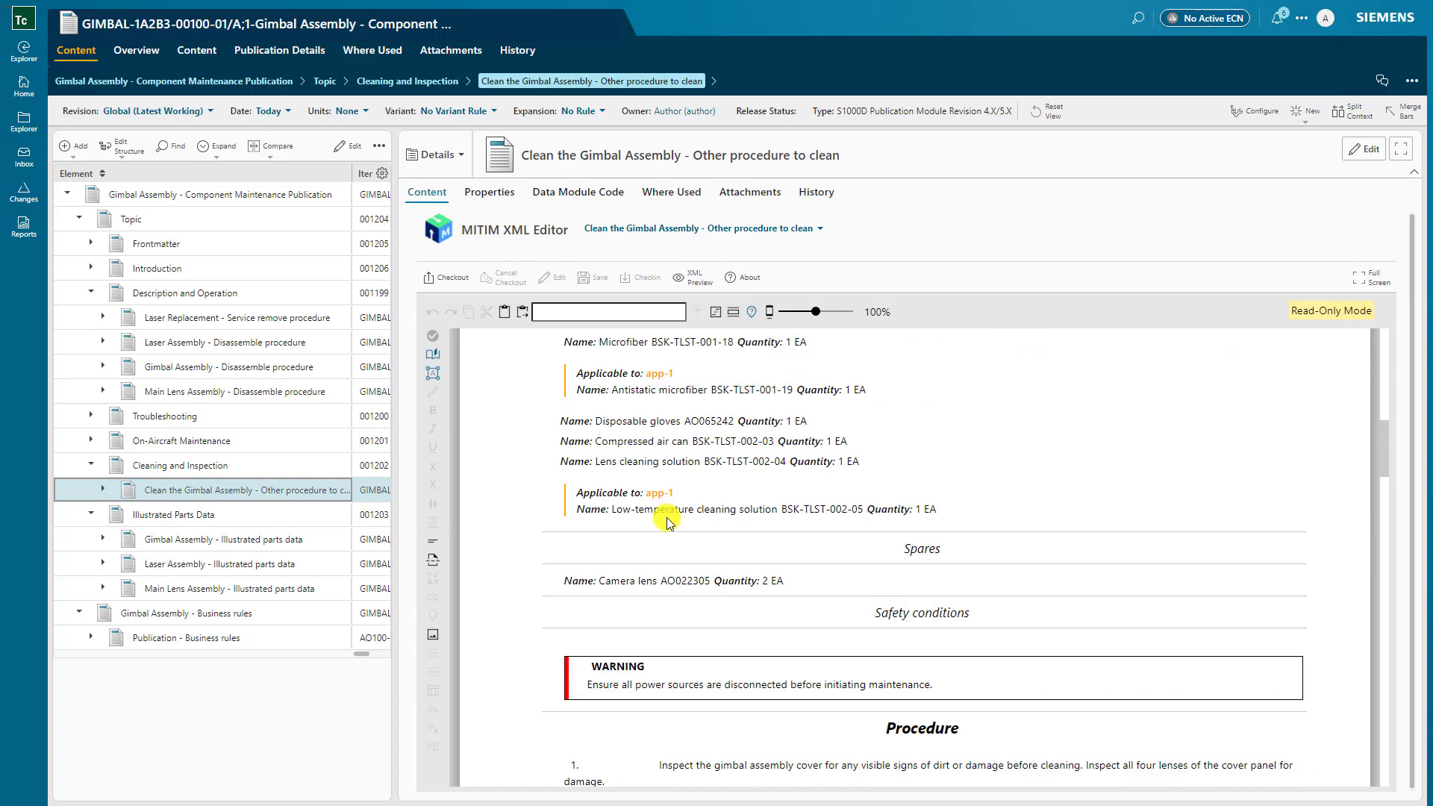
{"action": "scroll", "coordinate": [670, 518], "scroll_direction": "up", "scroll_amount": 4}
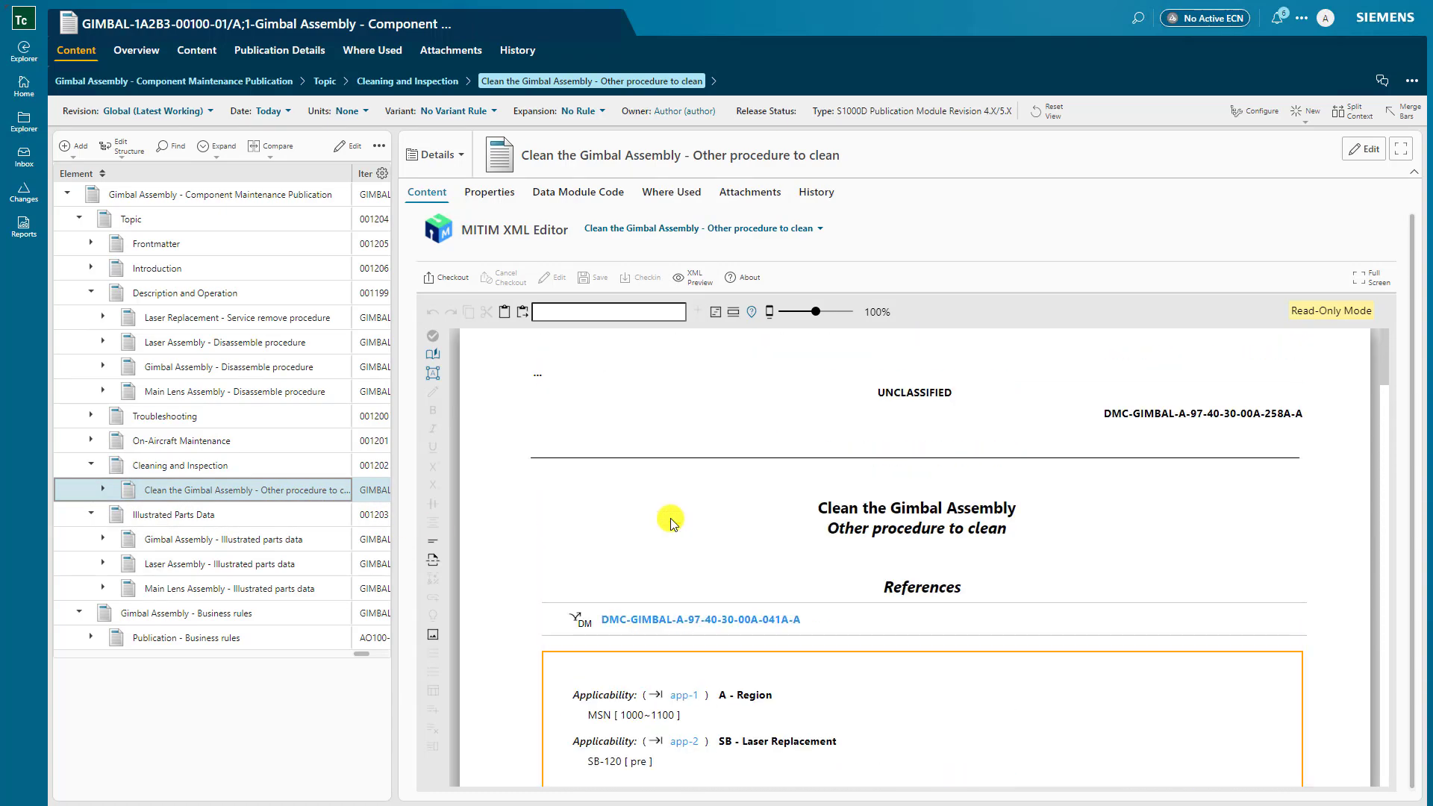
Step: Start a new child under the Cleaning and Inspection topic with the type S1000D Data Module 4.X/5.X
{"action": "left_click", "coordinate": [207, 473]}
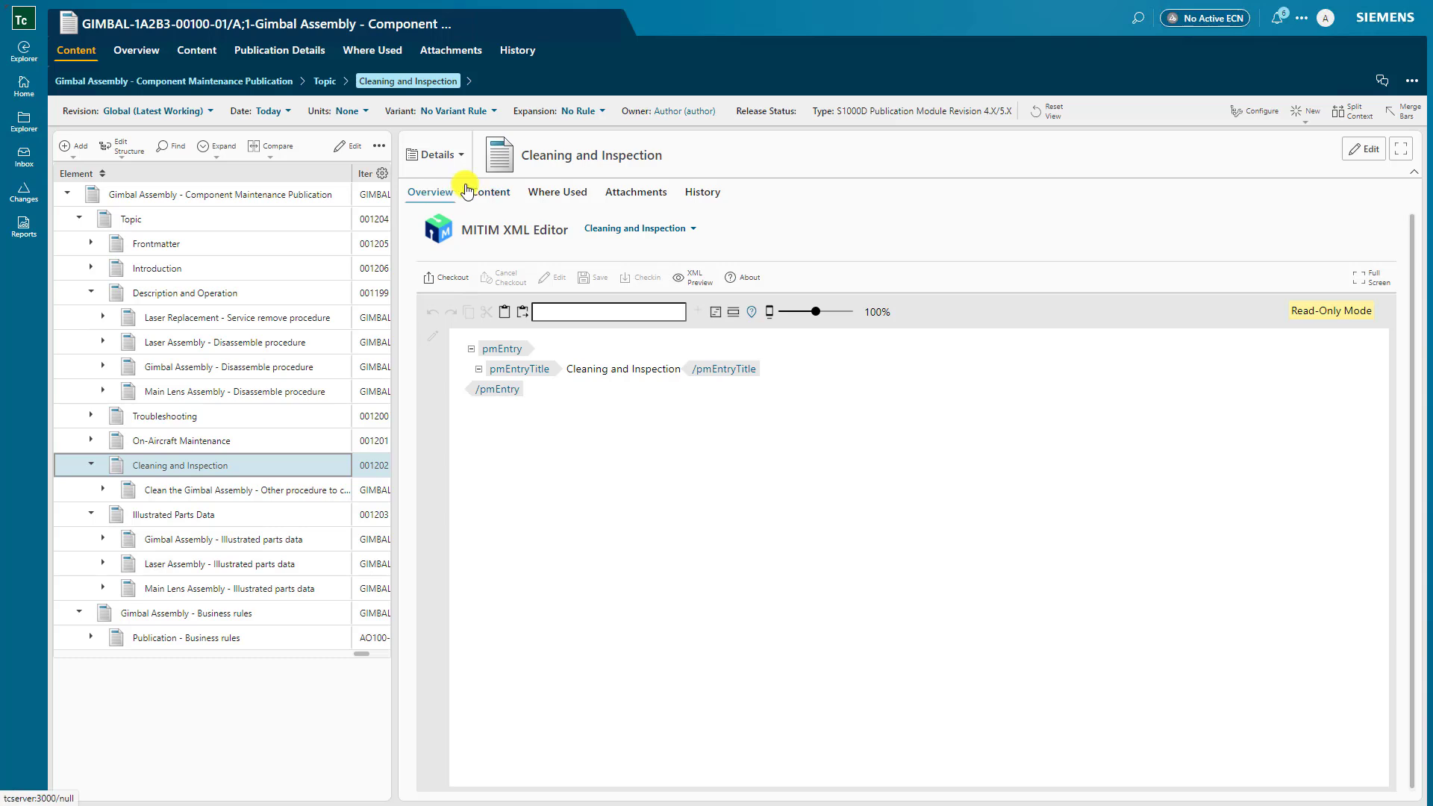
{"action": "left_click", "coordinate": [442, 193]}
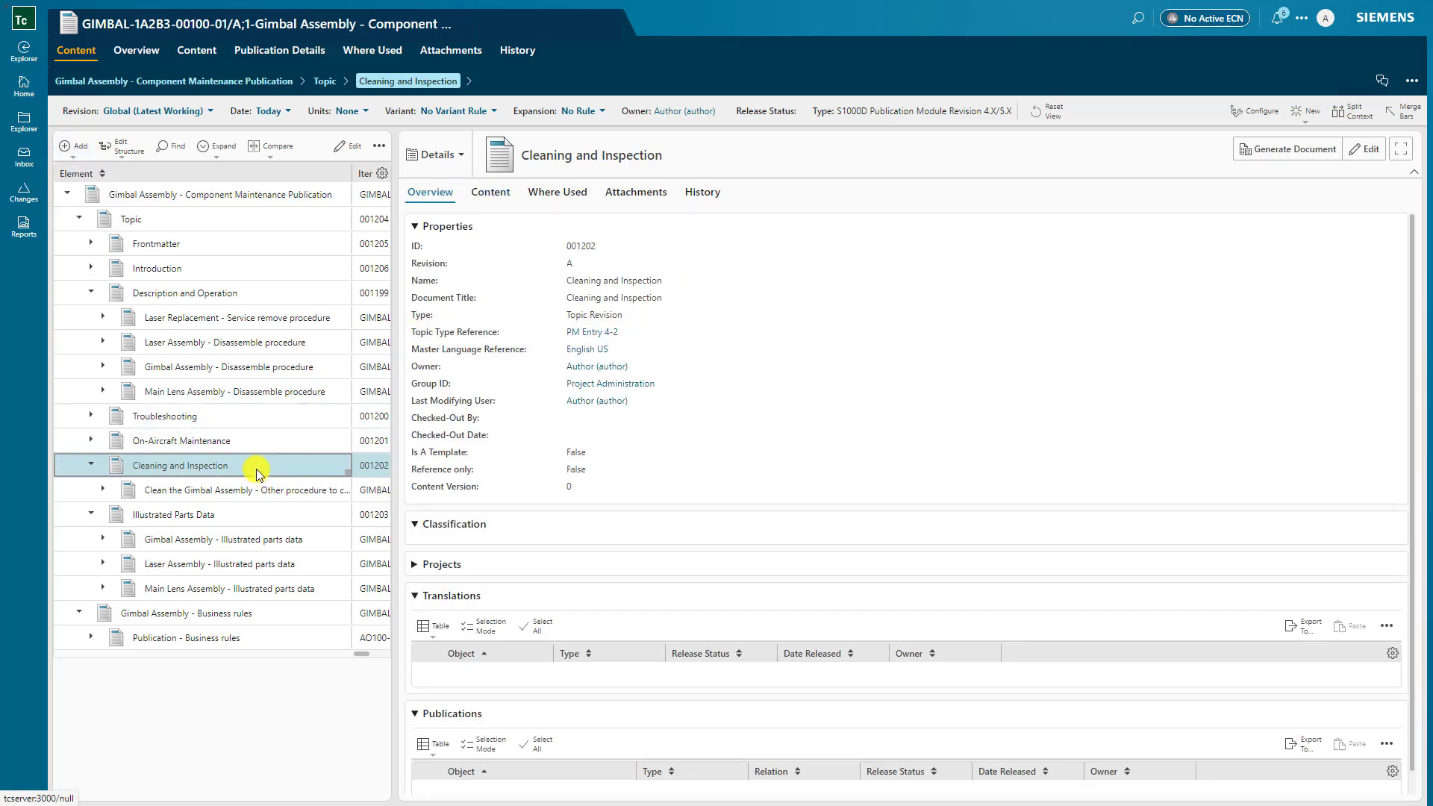
{"action": "left_click", "coordinate": [78, 149]}
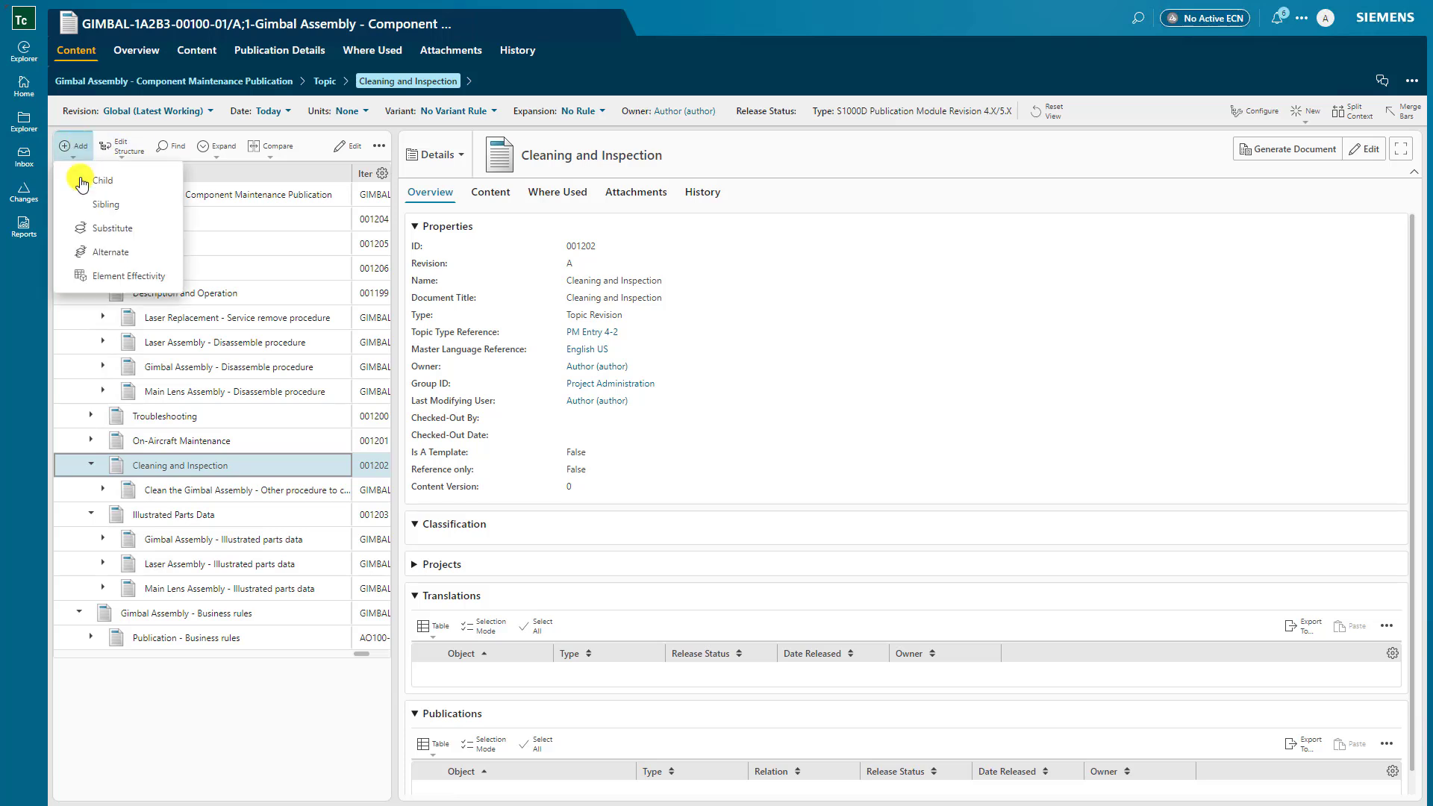
{"action": "left_click", "coordinate": [86, 183]}
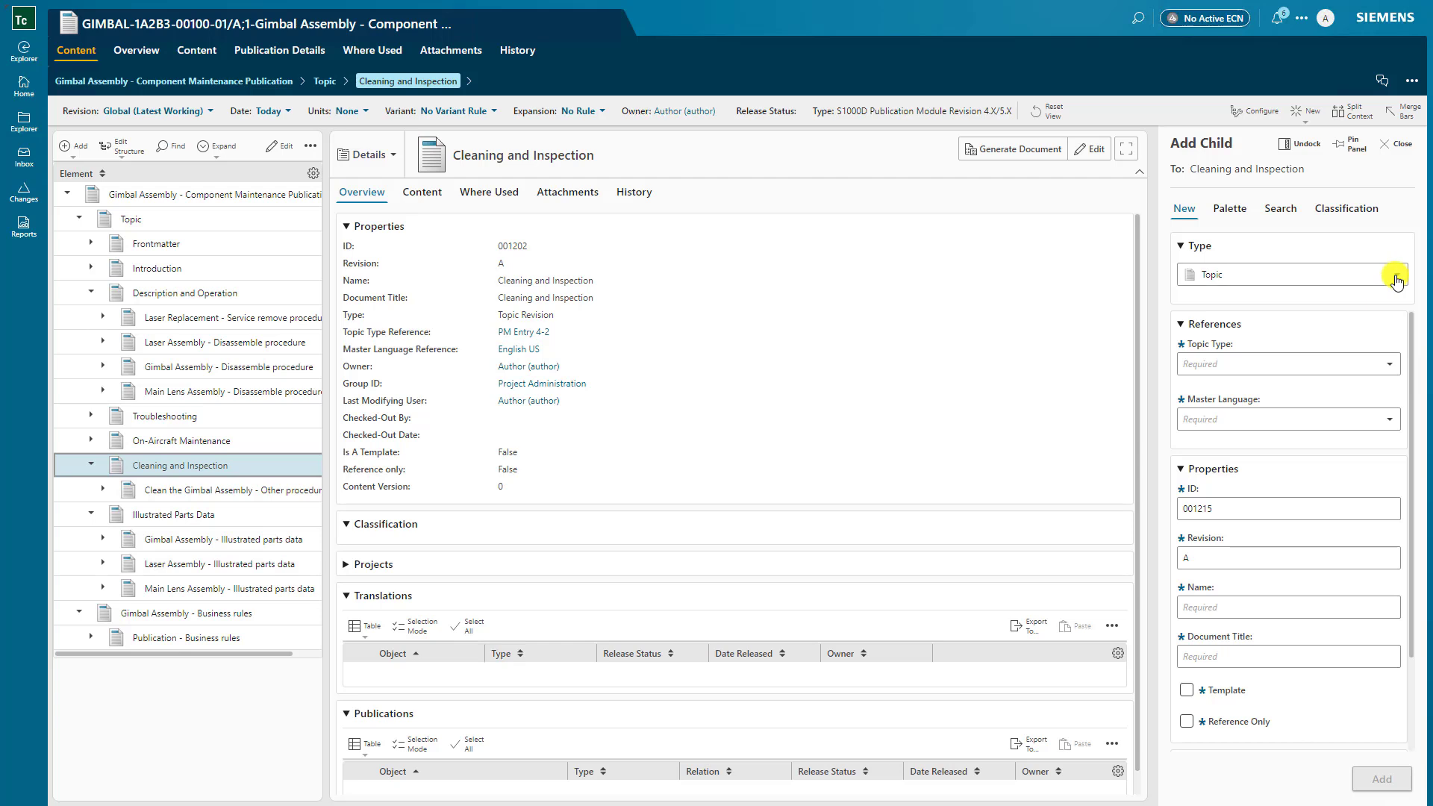
{"action": "left_click", "coordinate": [1373, 274]}
{"action": "type", "text": "Data"}
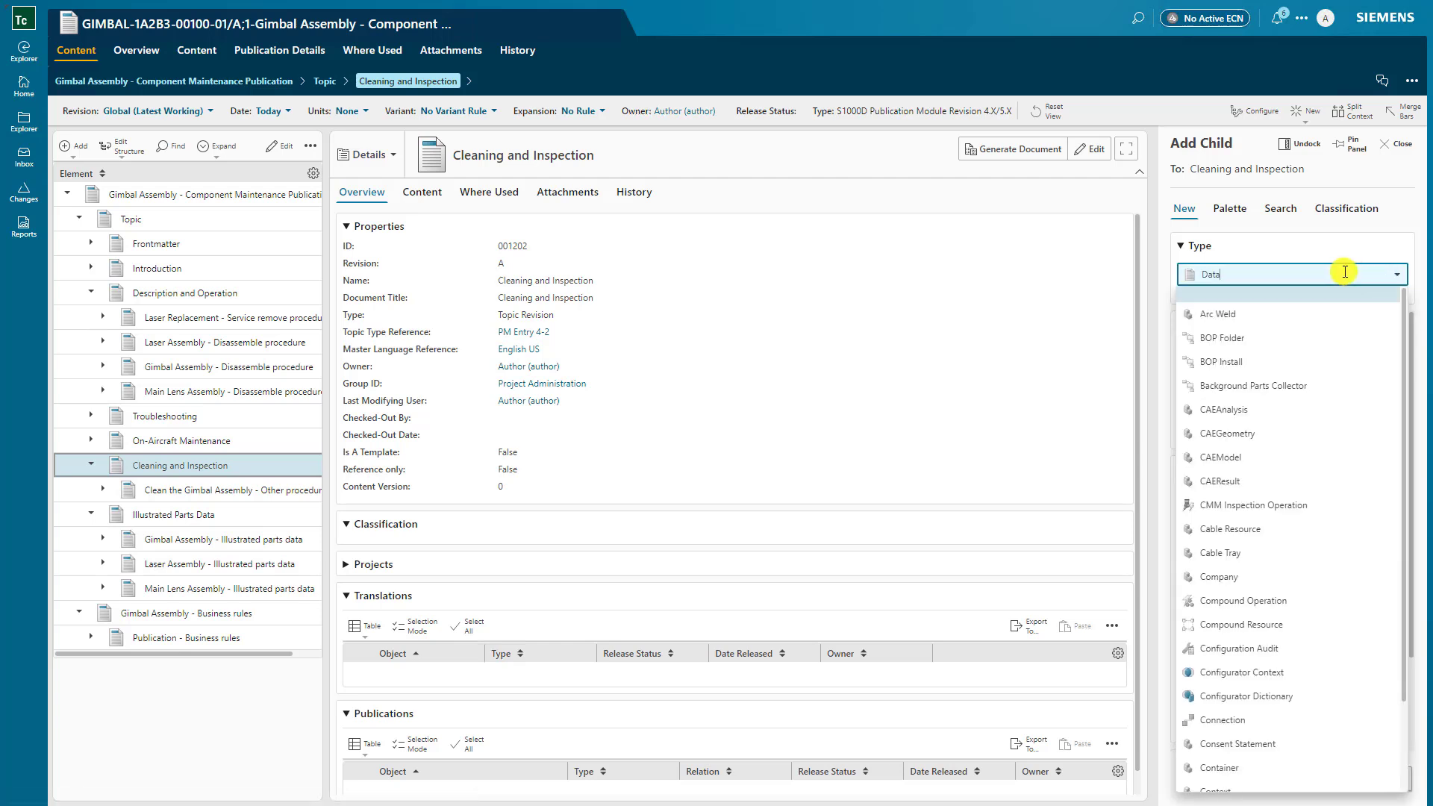
{"action": "type", "text": "el"}
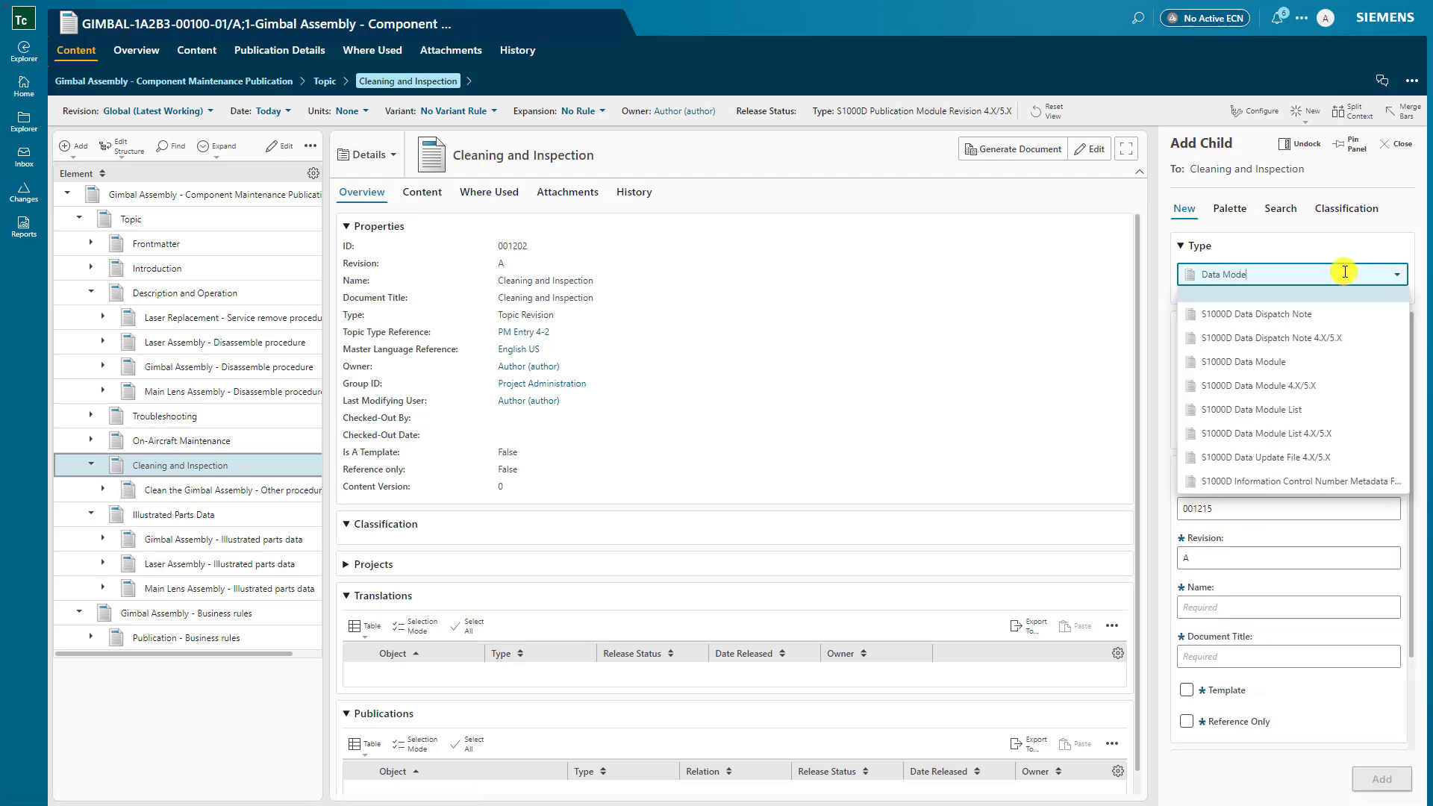
{"action": "key", "text": "BackSpace"}
{"action": "key", "text": "BackSpace"}
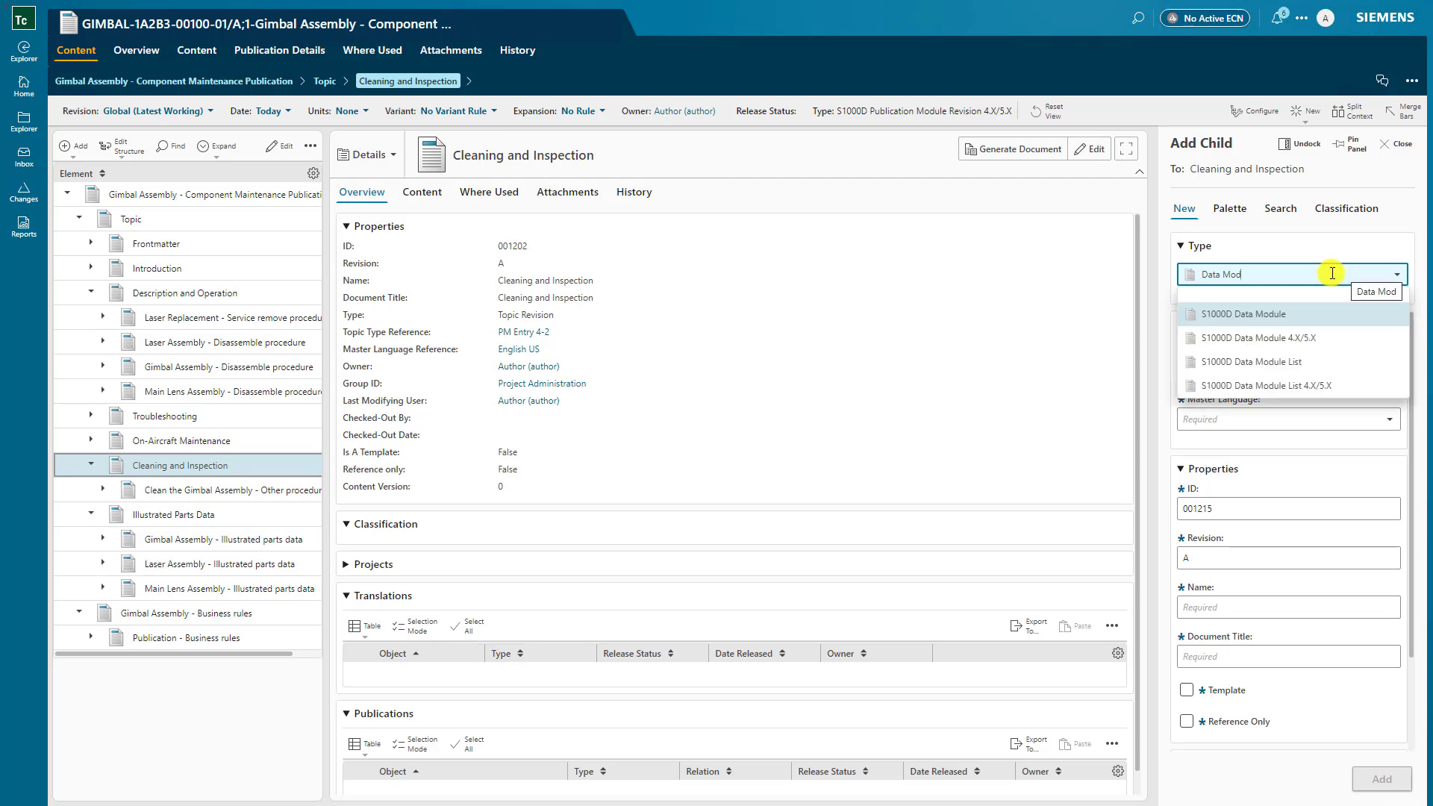
{"action": "left_click", "coordinate": [1302, 339]}
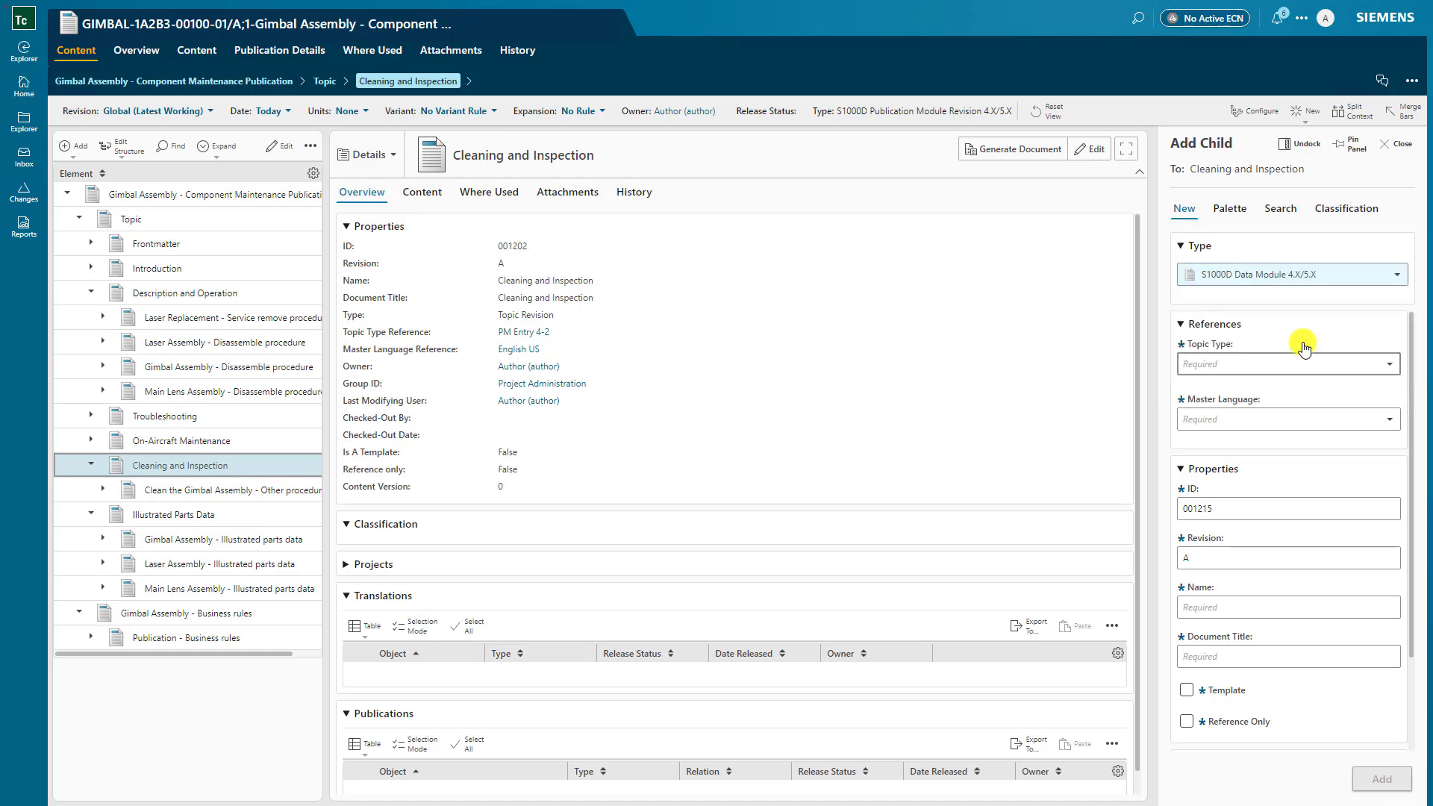
Step: Set the new data module's topic type to Description-4-2, master language to English US and Brex DM to GIMBAL-A-00-00-00-00A-022A-A
{"action": "left_click", "coordinate": [1392, 366]}
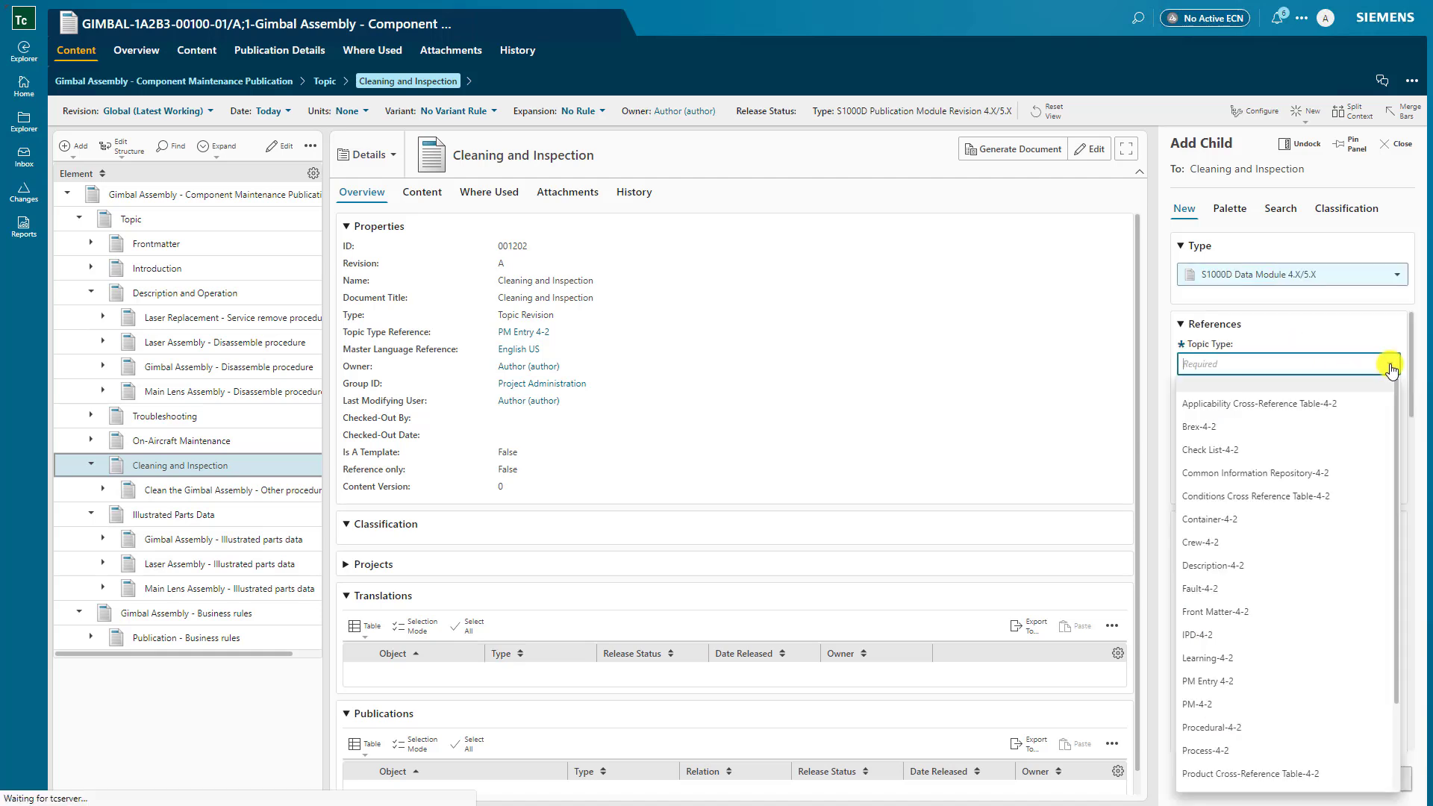
{"action": "left_click", "coordinate": [1250, 572]}
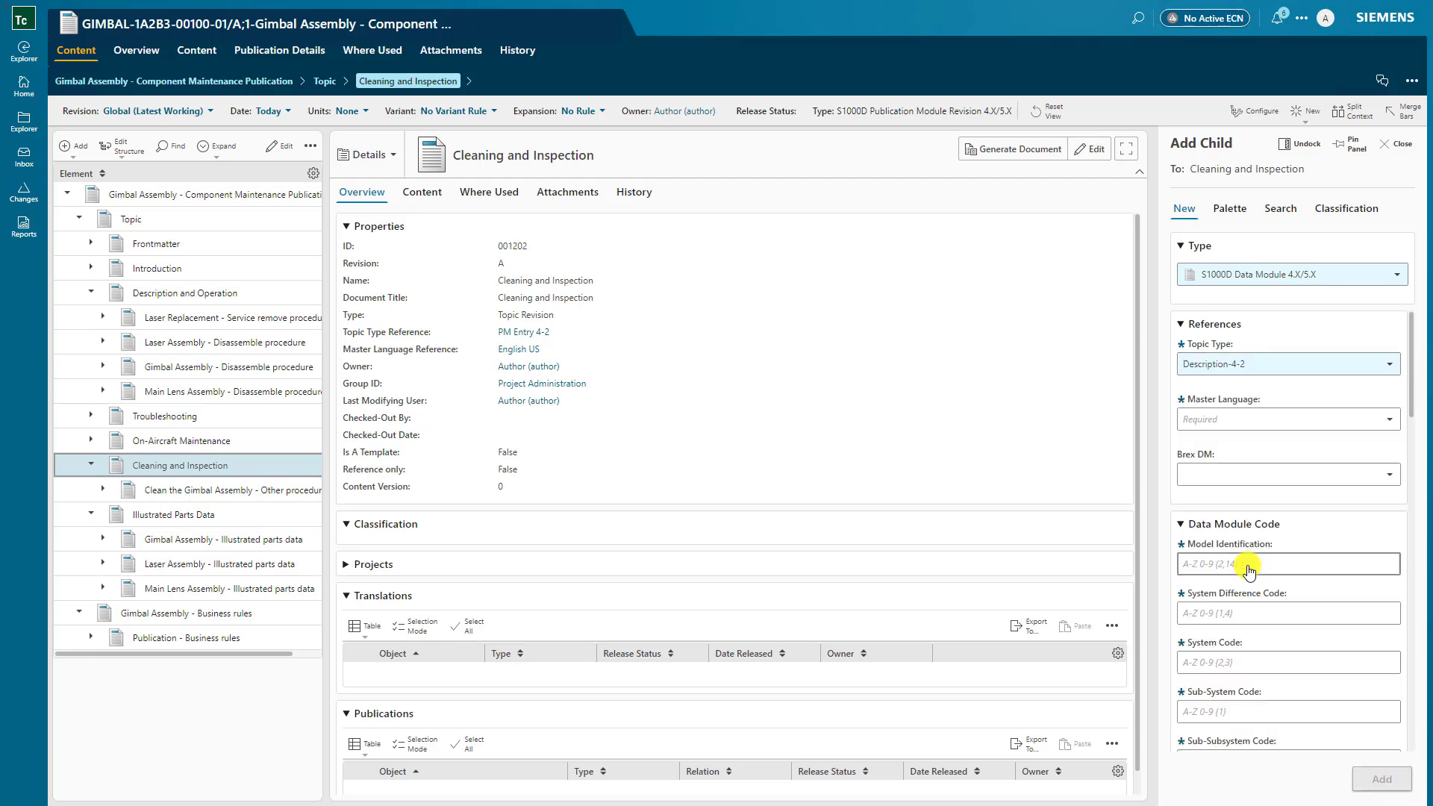
{"action": "left_click", "coordinate": [1390, 424]}
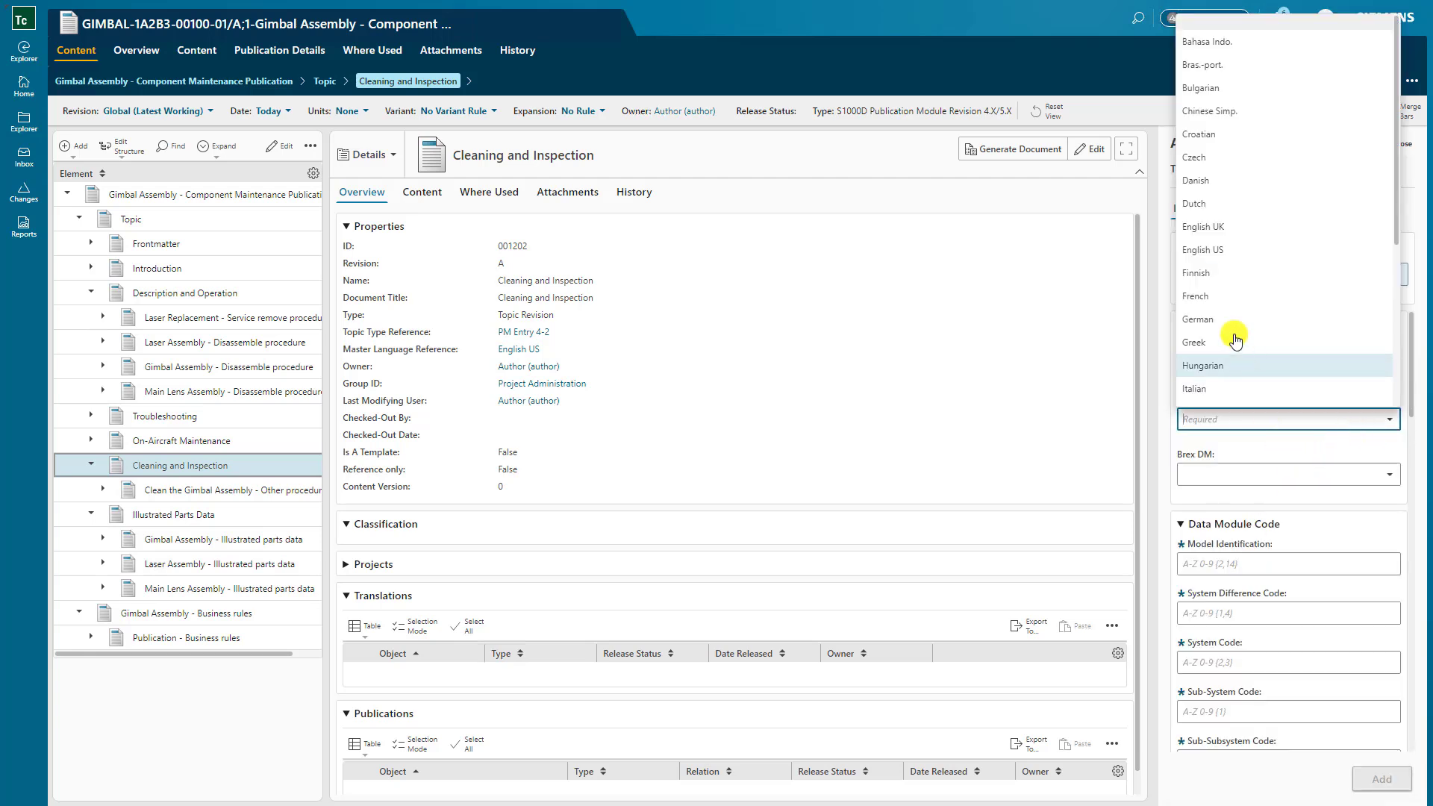
{"action": "left_click", "coordinate": [1218, 259]}
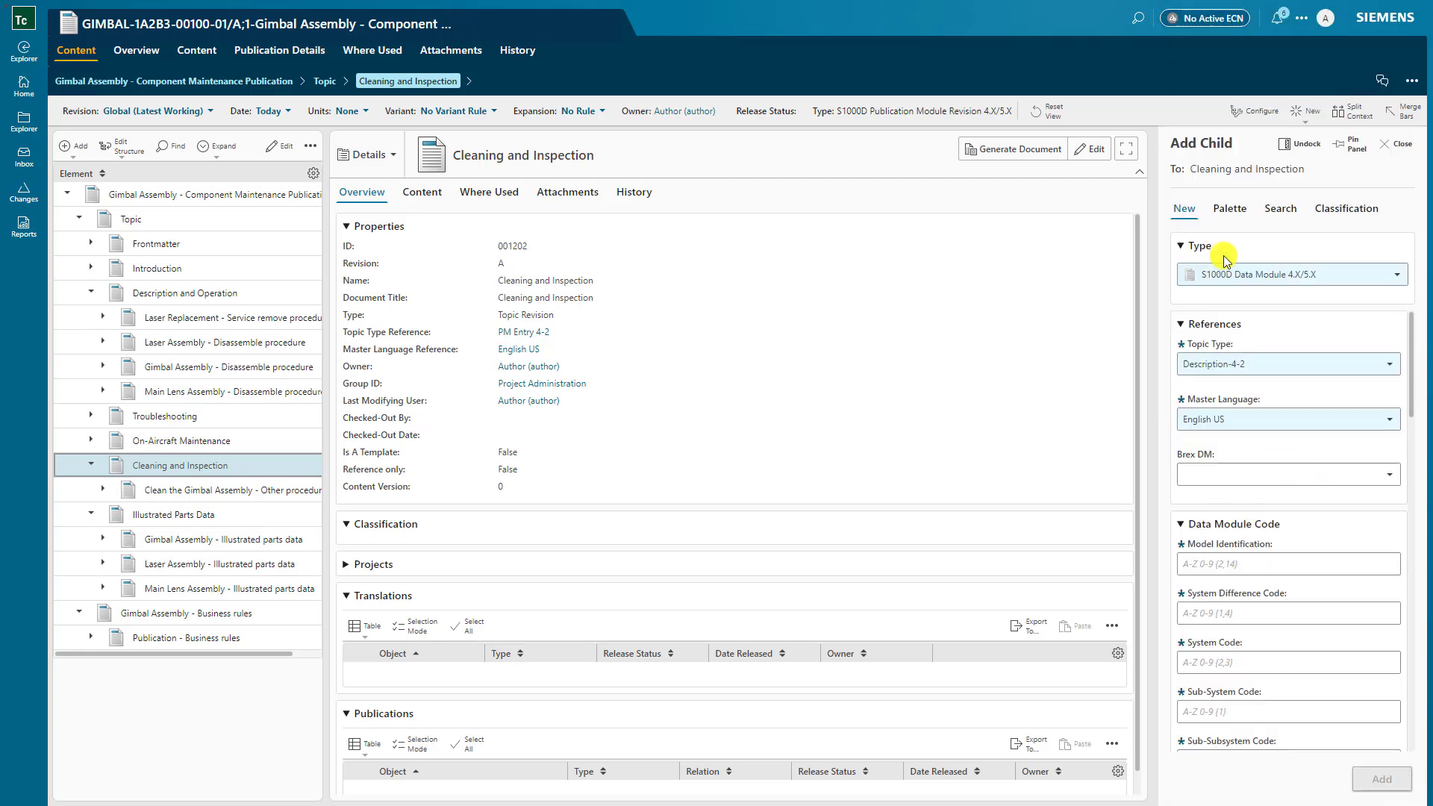
{"action": "left_click", "coordinate": [1391, 480]}
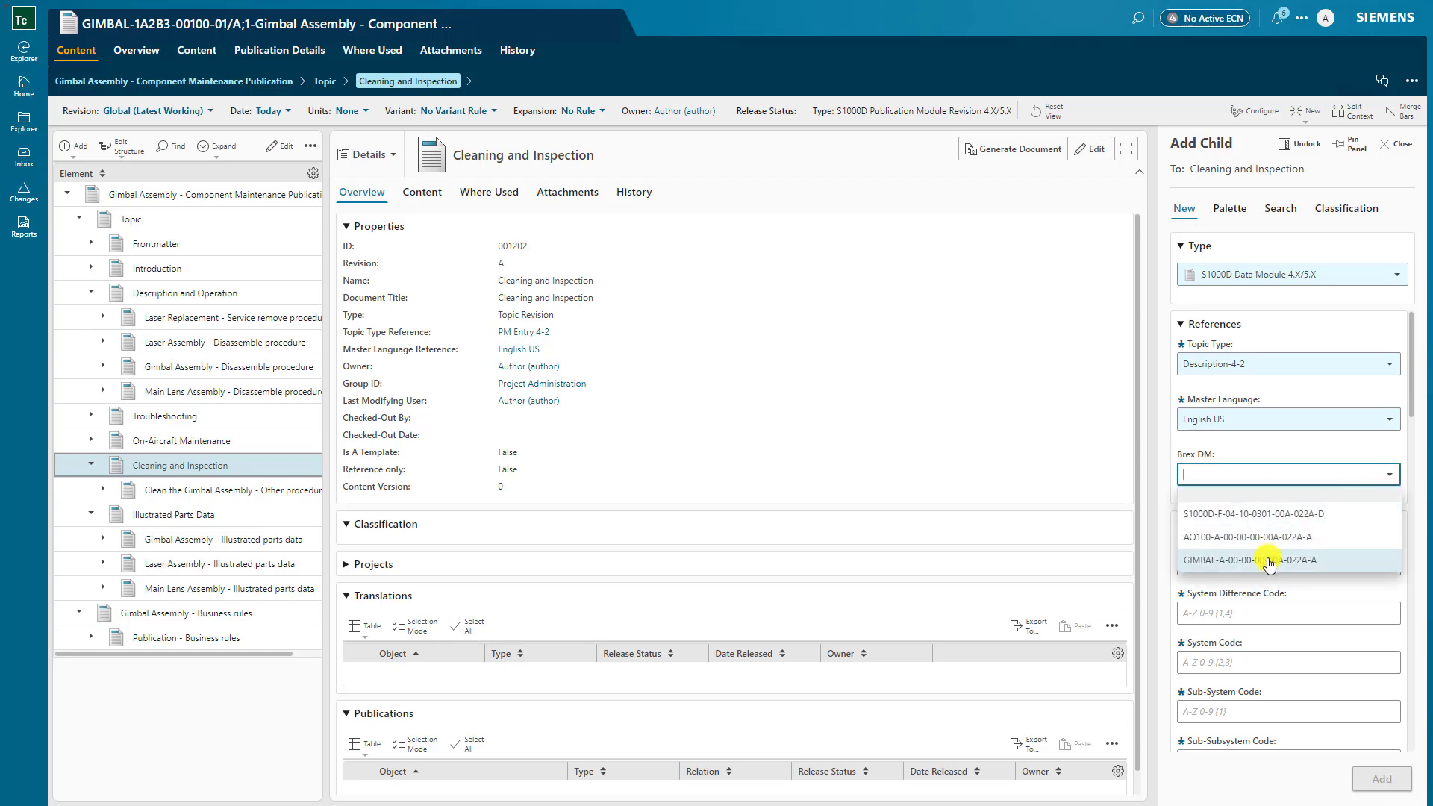
{"action": "left_click", "coordinate": [1269, 561]}
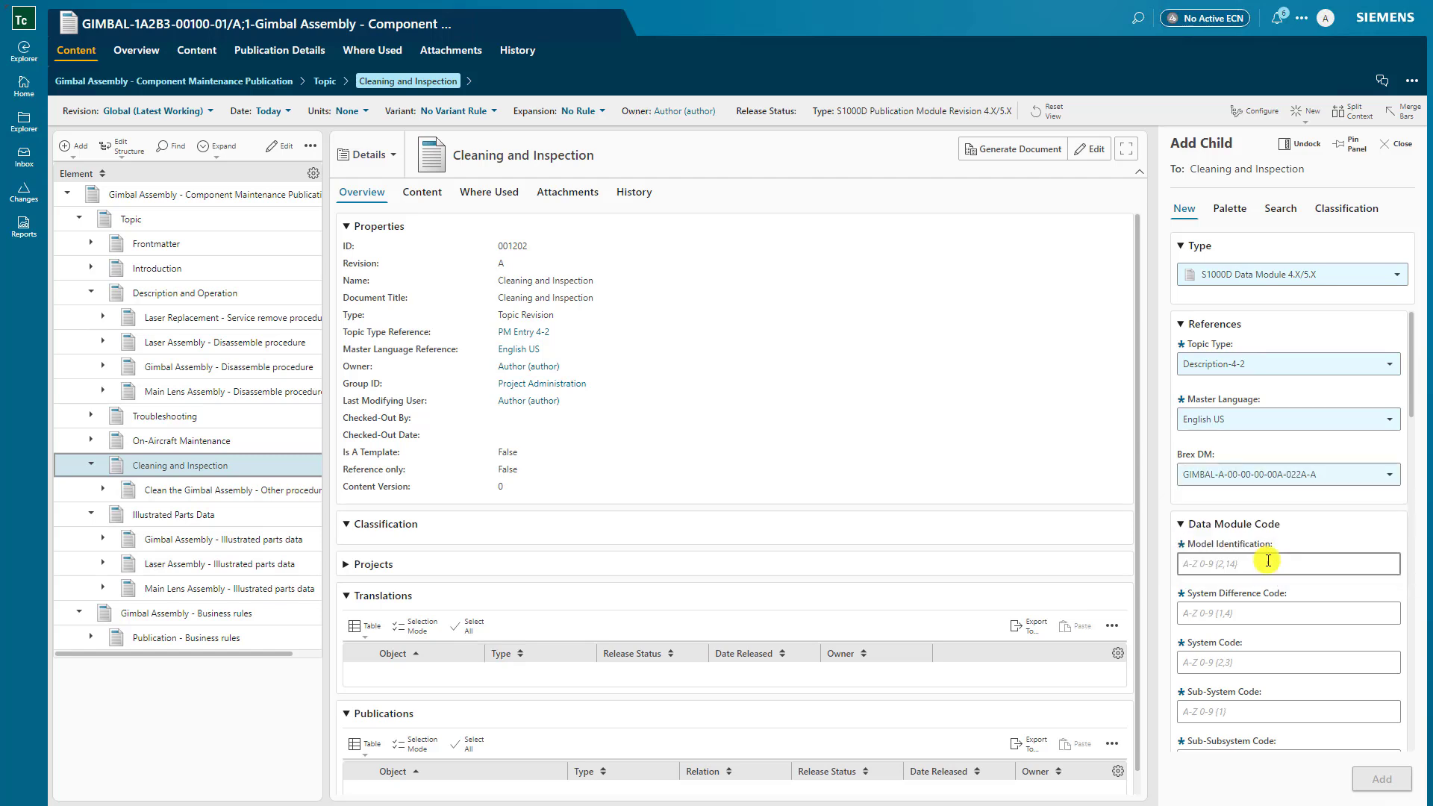
Step: Set the data module code's model identification to GIMBAL, system difference code to A and system code to 97
{"action": "left_click", "coordinate": [1219, 571]}
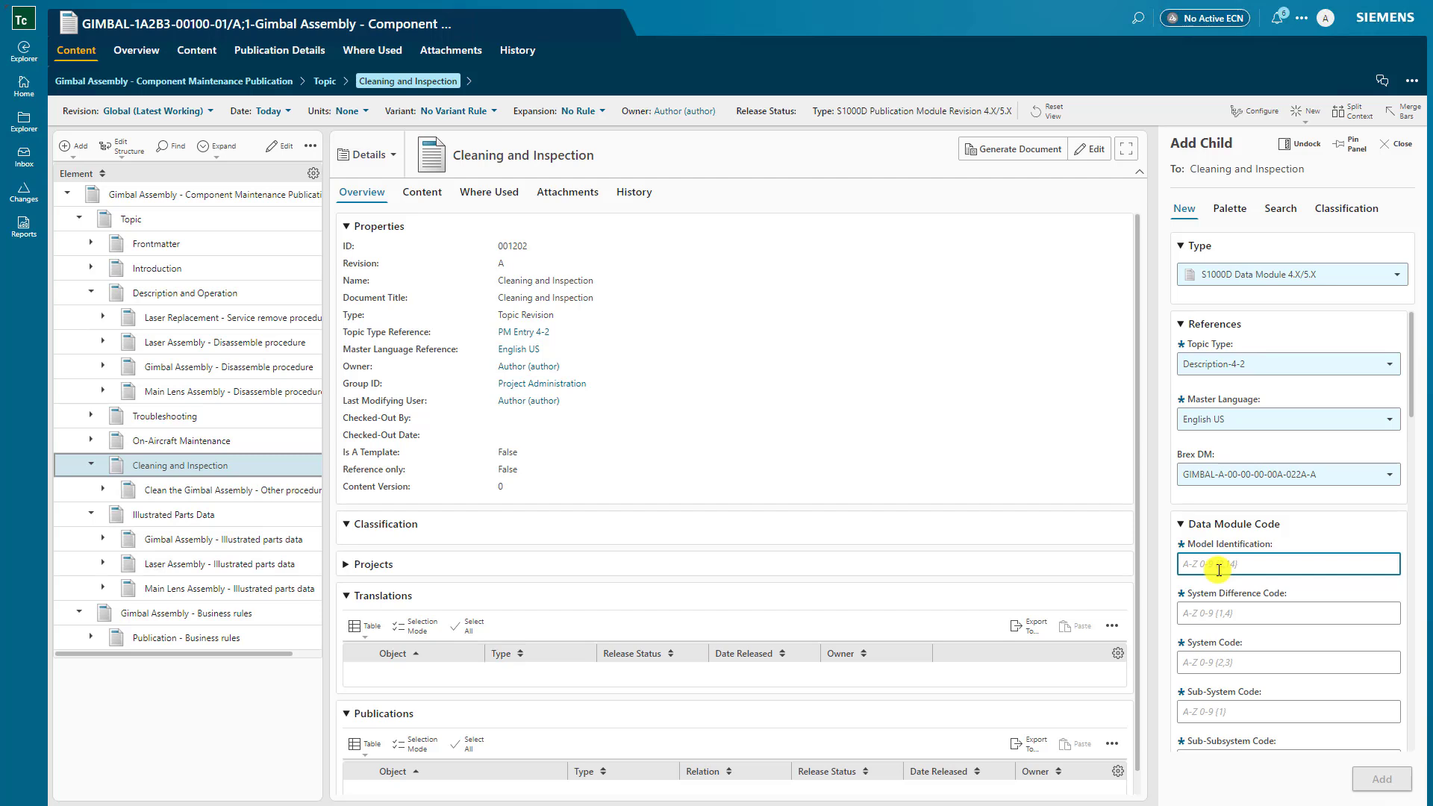
{"action": "type", "text": "GIMBAL"}
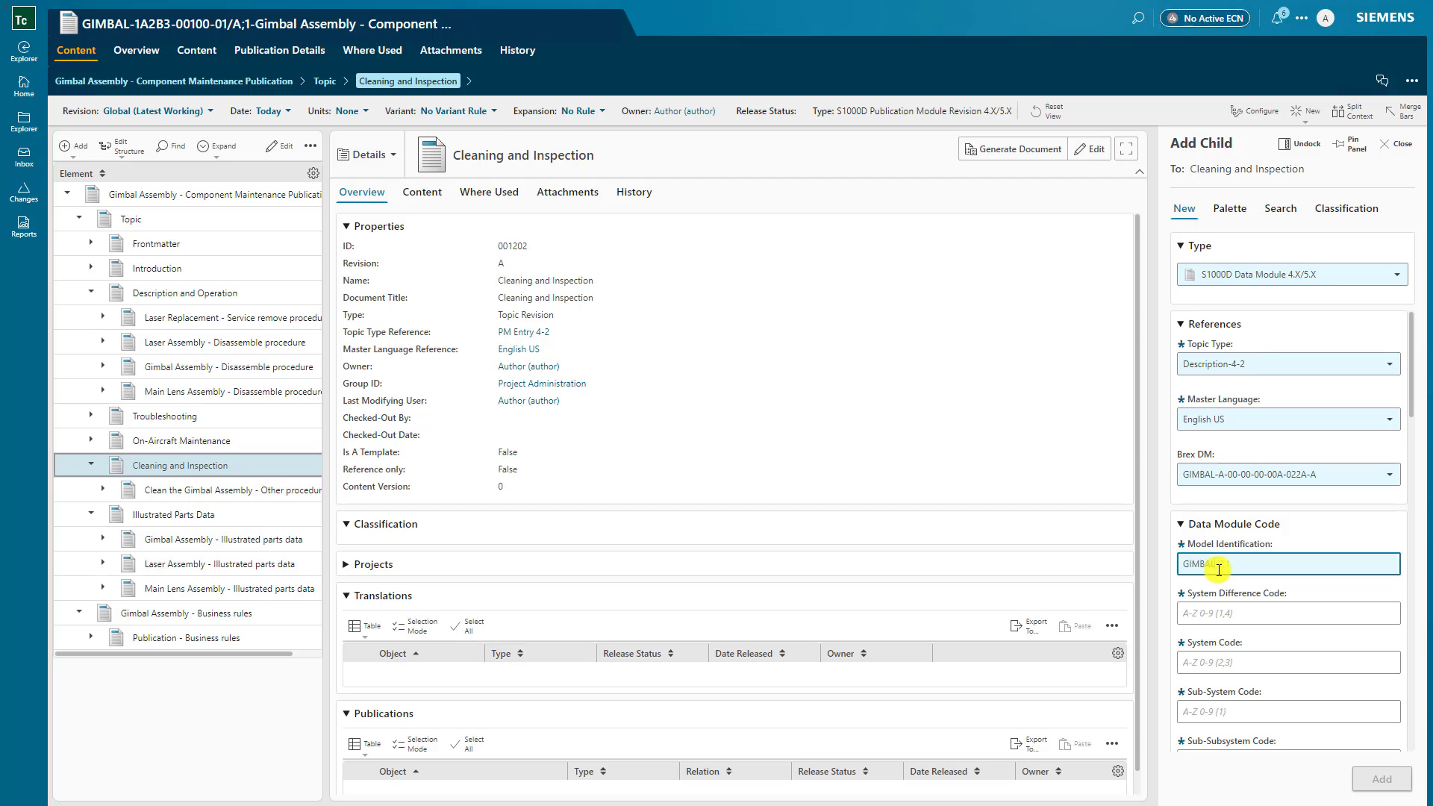
{"action": "left_click", "coordinate": [1231, 608]}
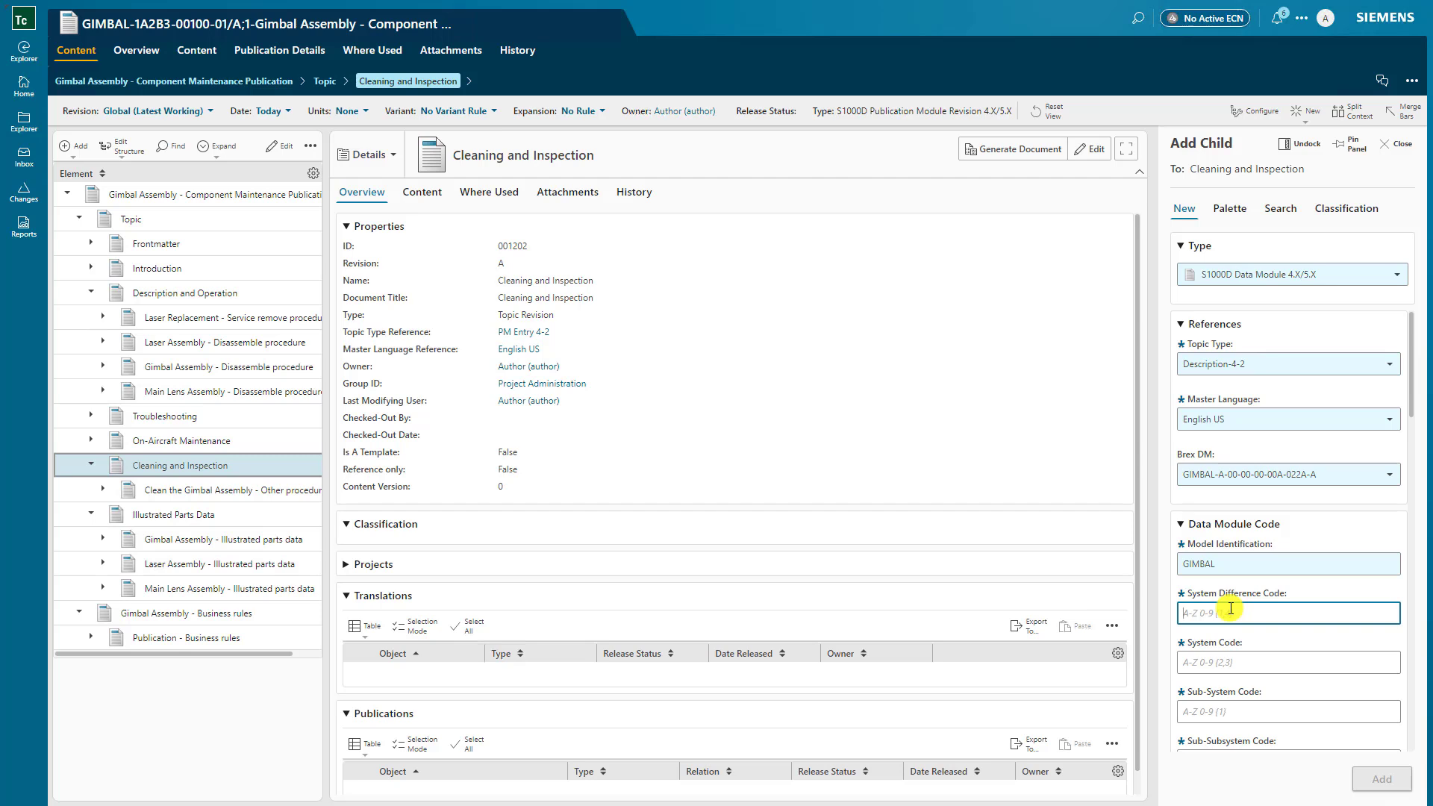
{"action": "type", "text": "A"}
{"action": "left_click", "coordinate": [1237, 666]}
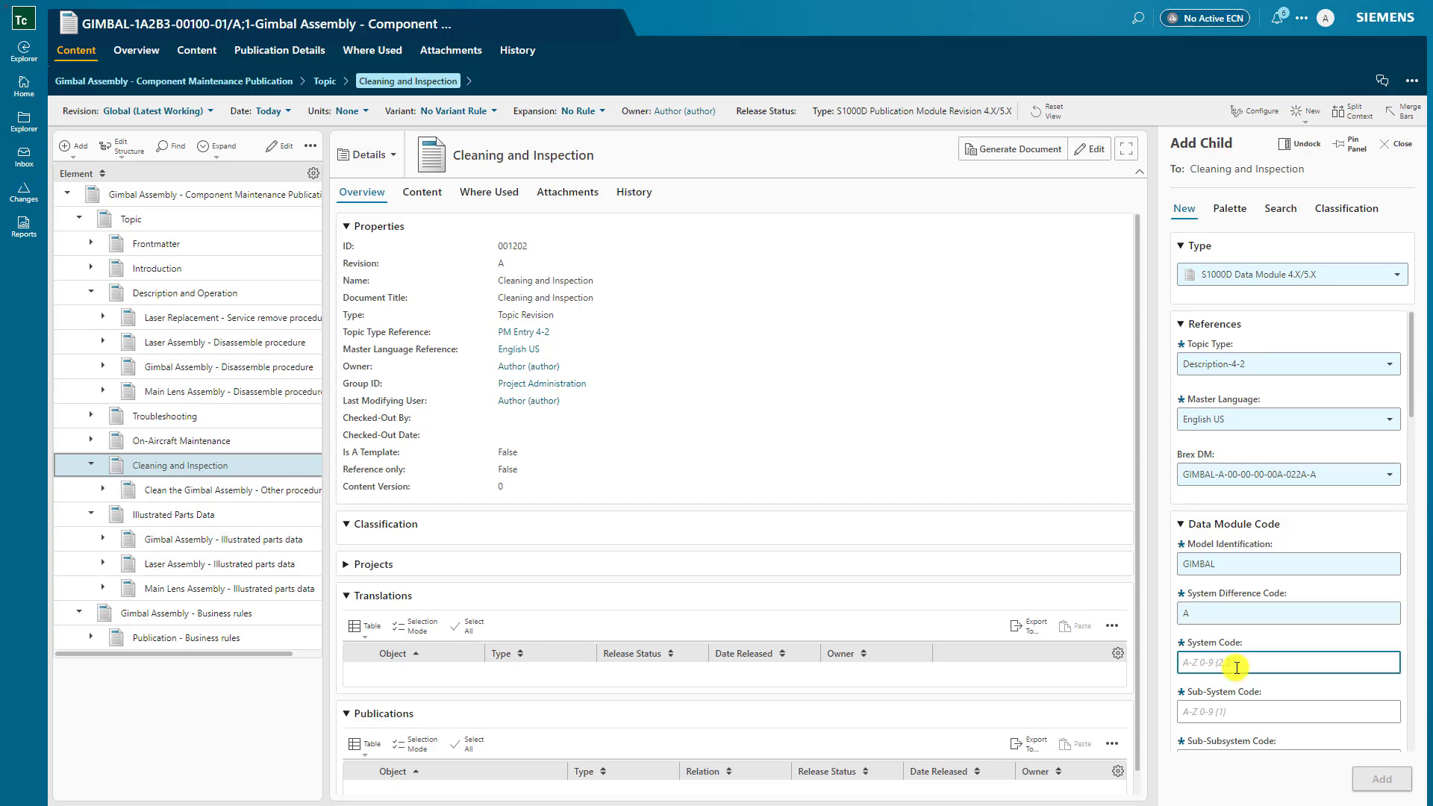
{"action": "type", "text": "97"}
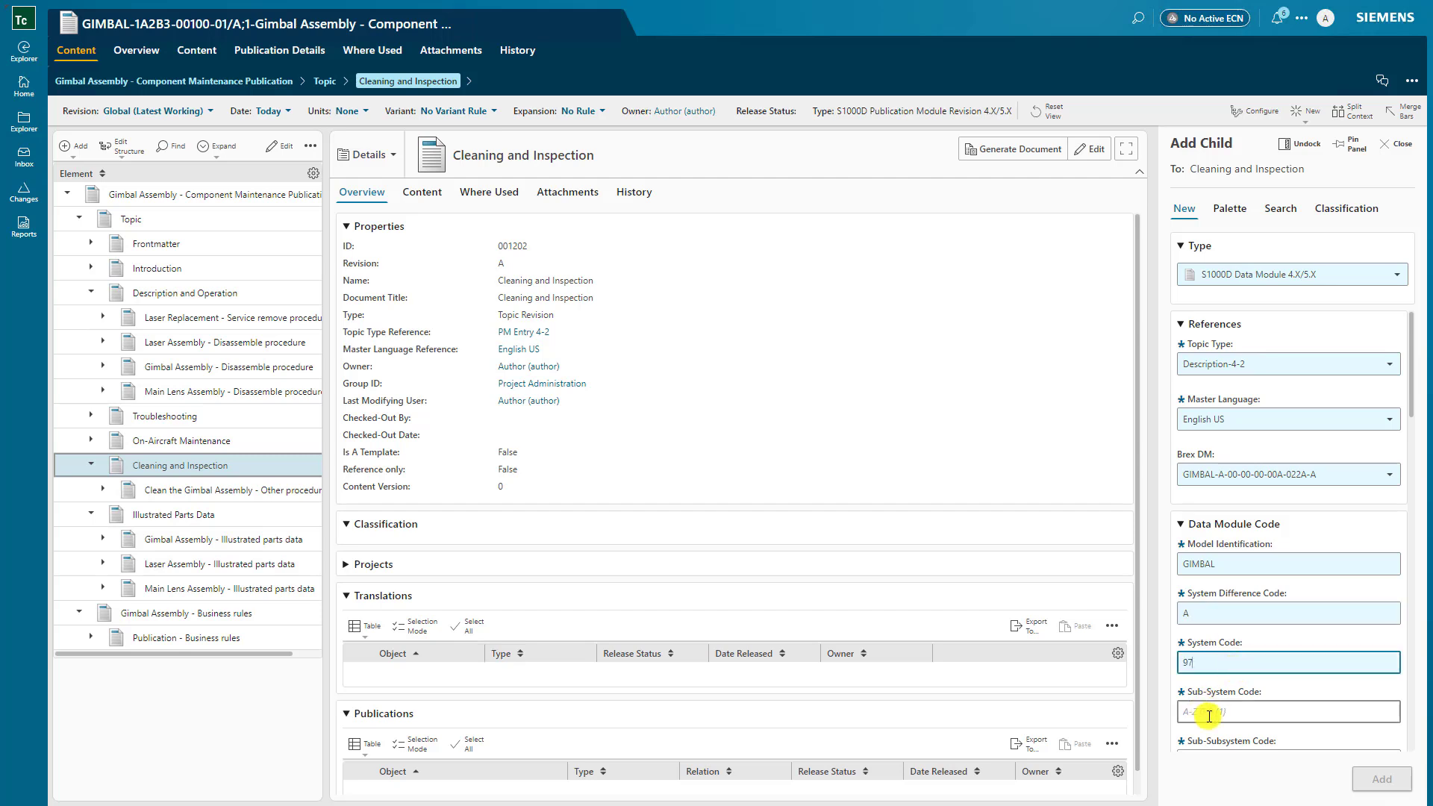
Step: Set the sub-system code to 7, the sub-subsystem code to 0 and the assembly code to 20
{"action": "scroll", "coordinate": [1211, 710], "scroll_direction": "down", "scroll_amount": 2}
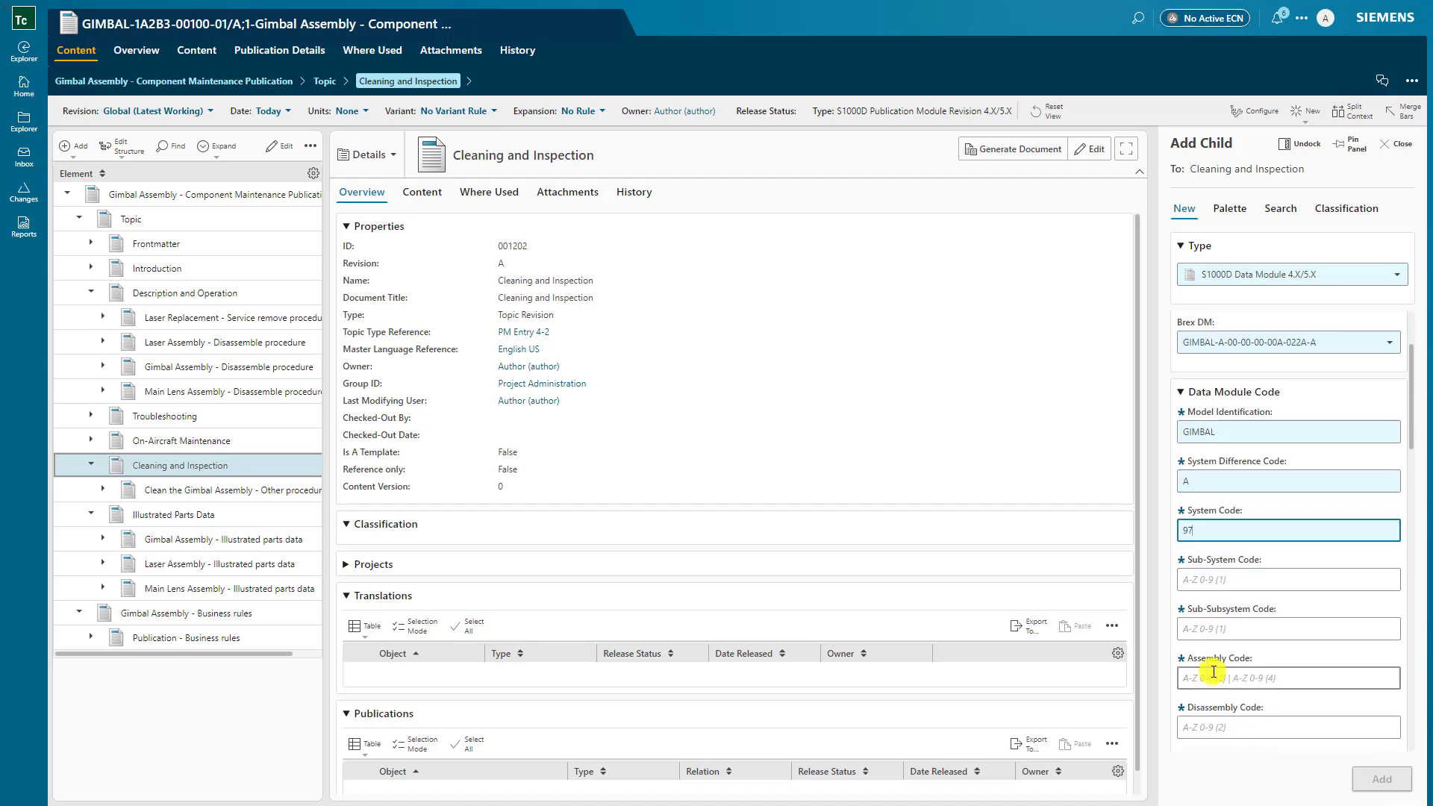
{"action": "left_click", "coordinate": [1203, 577]}
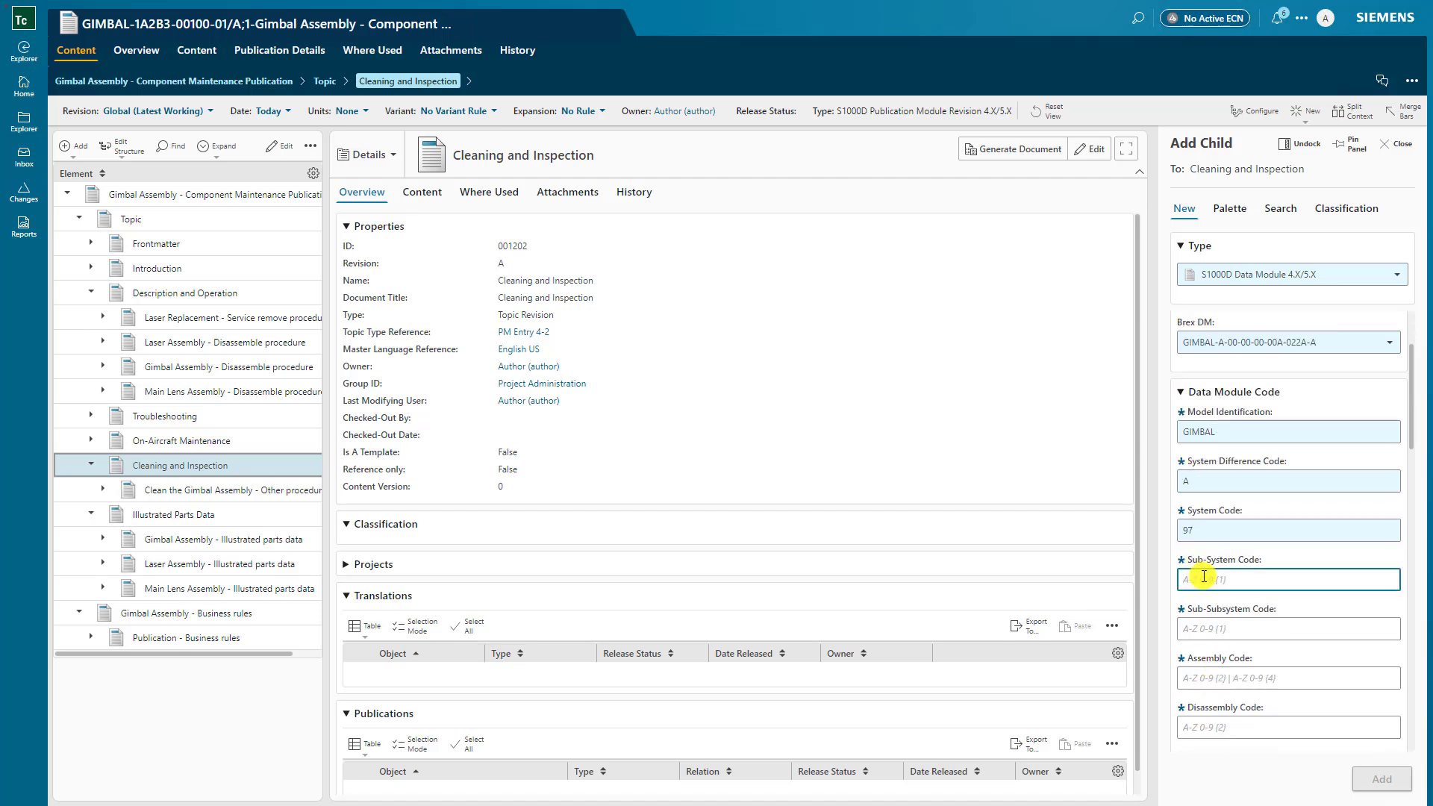
{"action": "type", "text": "7"}
{"action": "key", "text": "Tab"}
{"action": "type", "text": "0"}
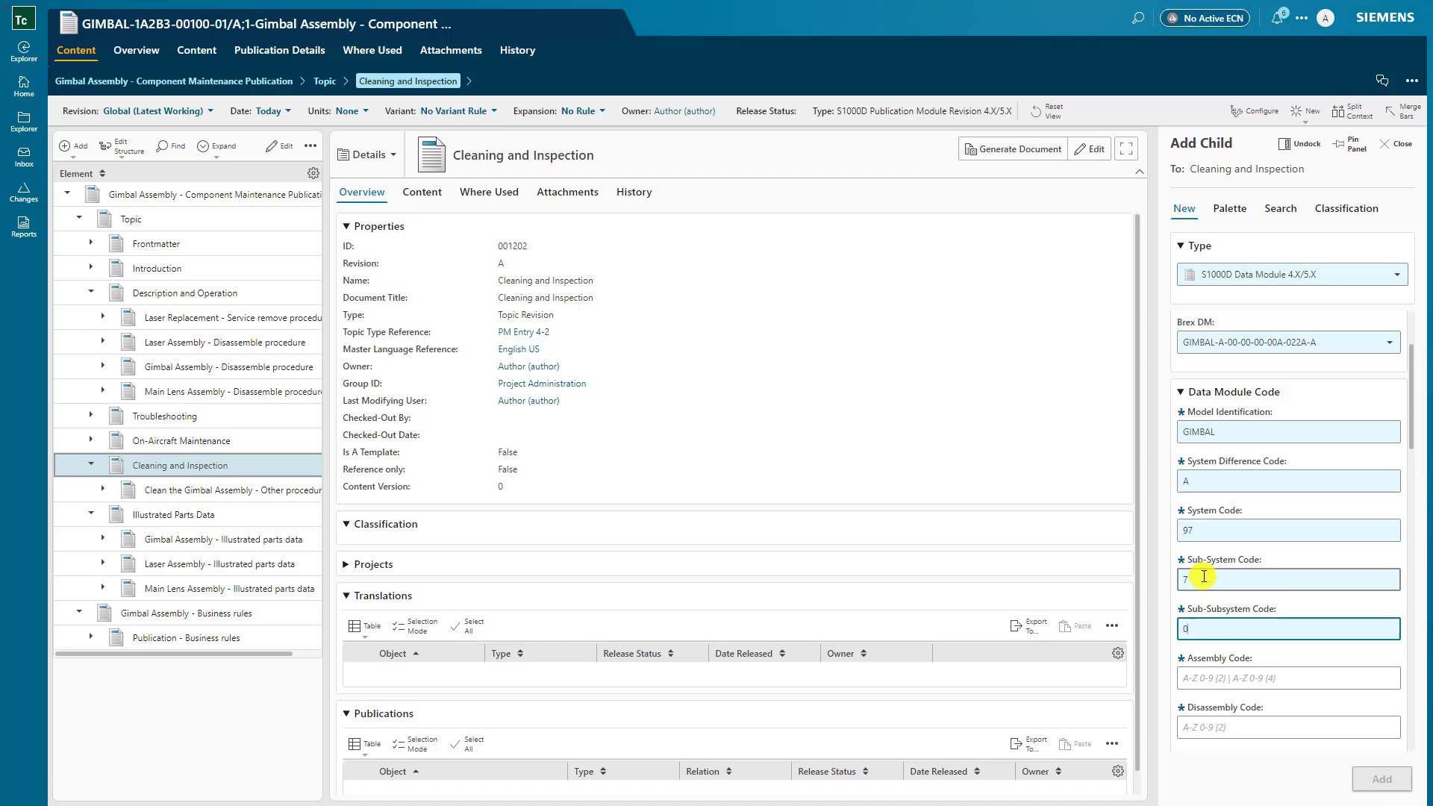
{"action": "key", "text": "Tab"}
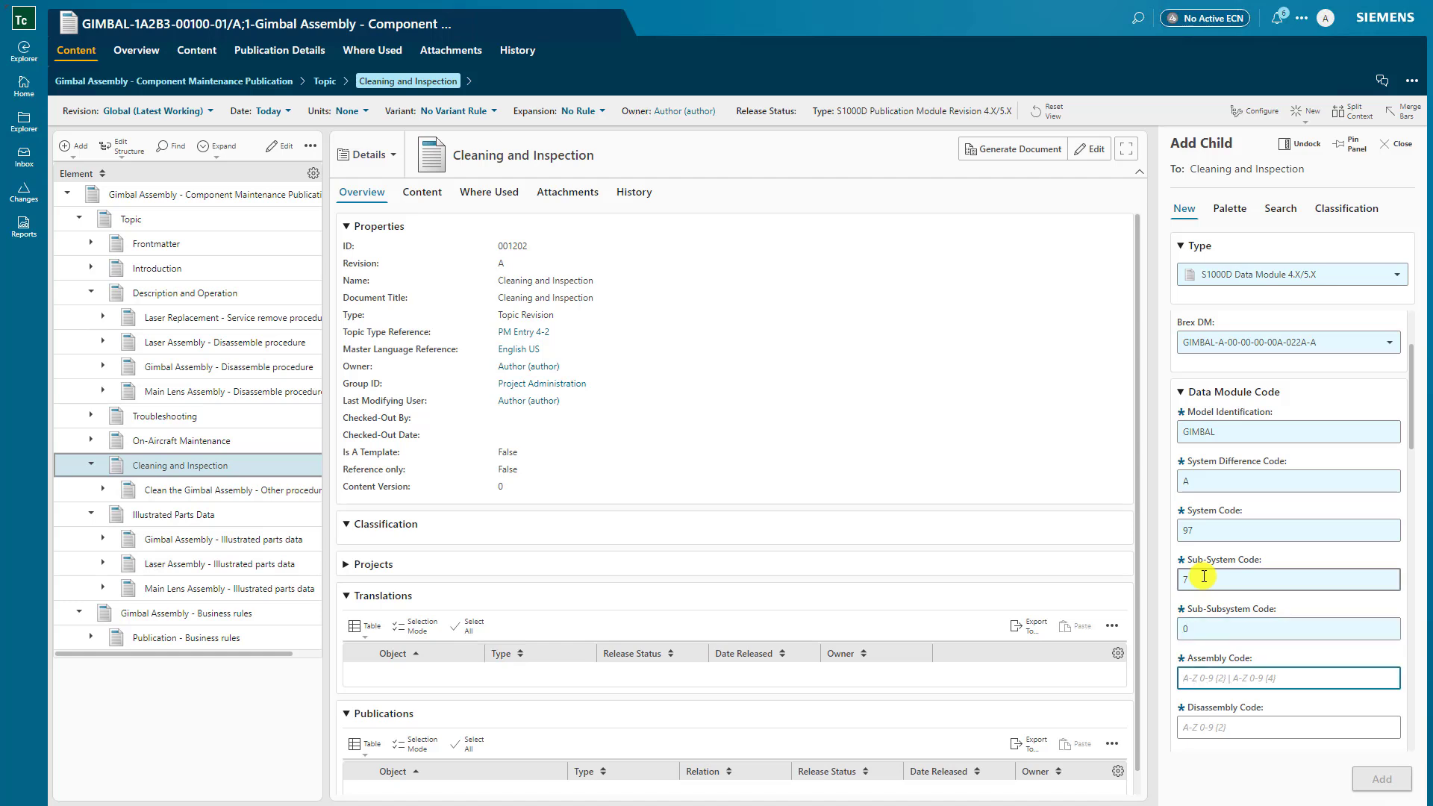
{"action": "type", "text": "20"}
Step: Set the disassembly code to 00, the disassembly code variant to A and the information code to 041
{"action": "scroll", "coordinate": [1204, 576], "scroll_direction": "down", "scroll_amount": 2}
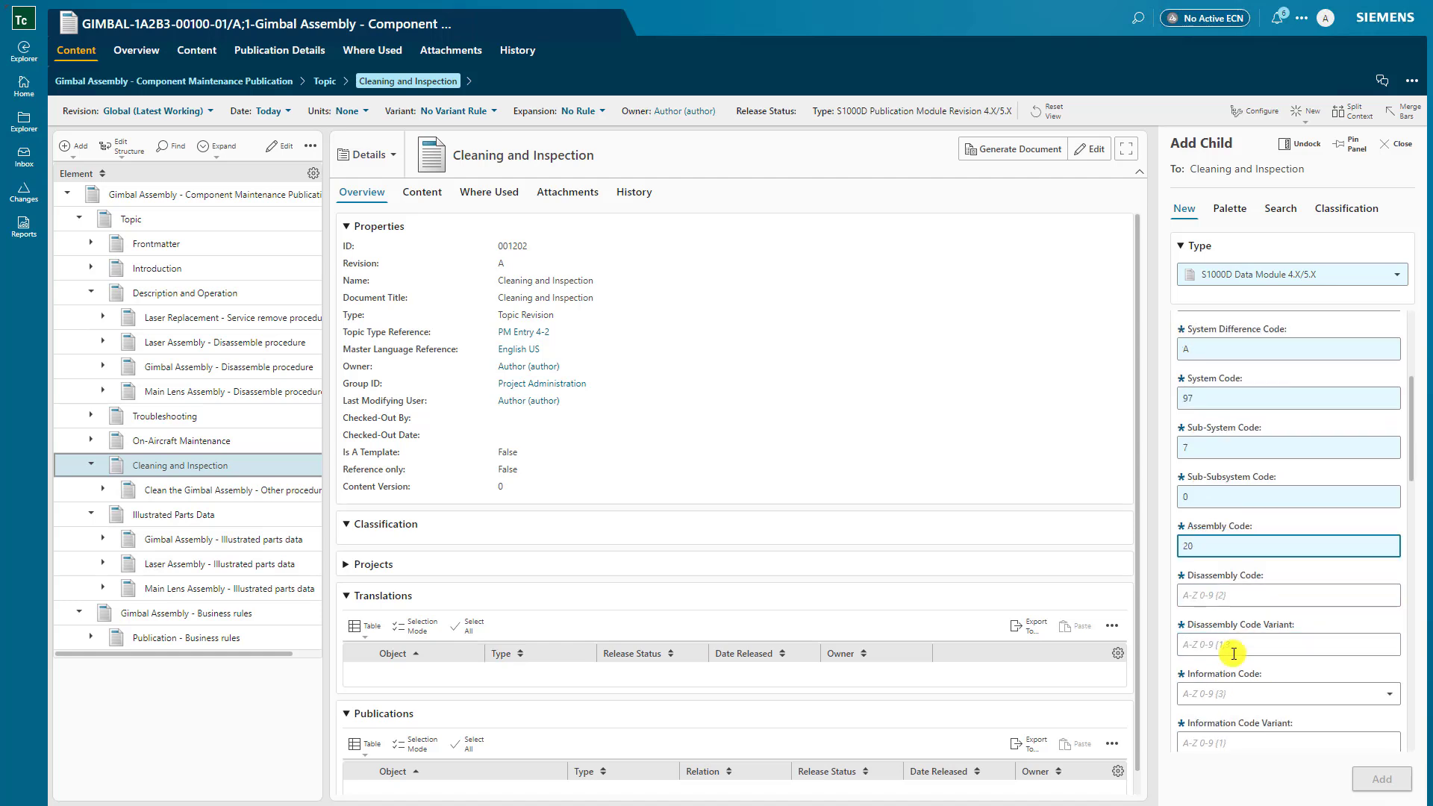
{"action": "left_click", "coordinate": [1214, 597]}
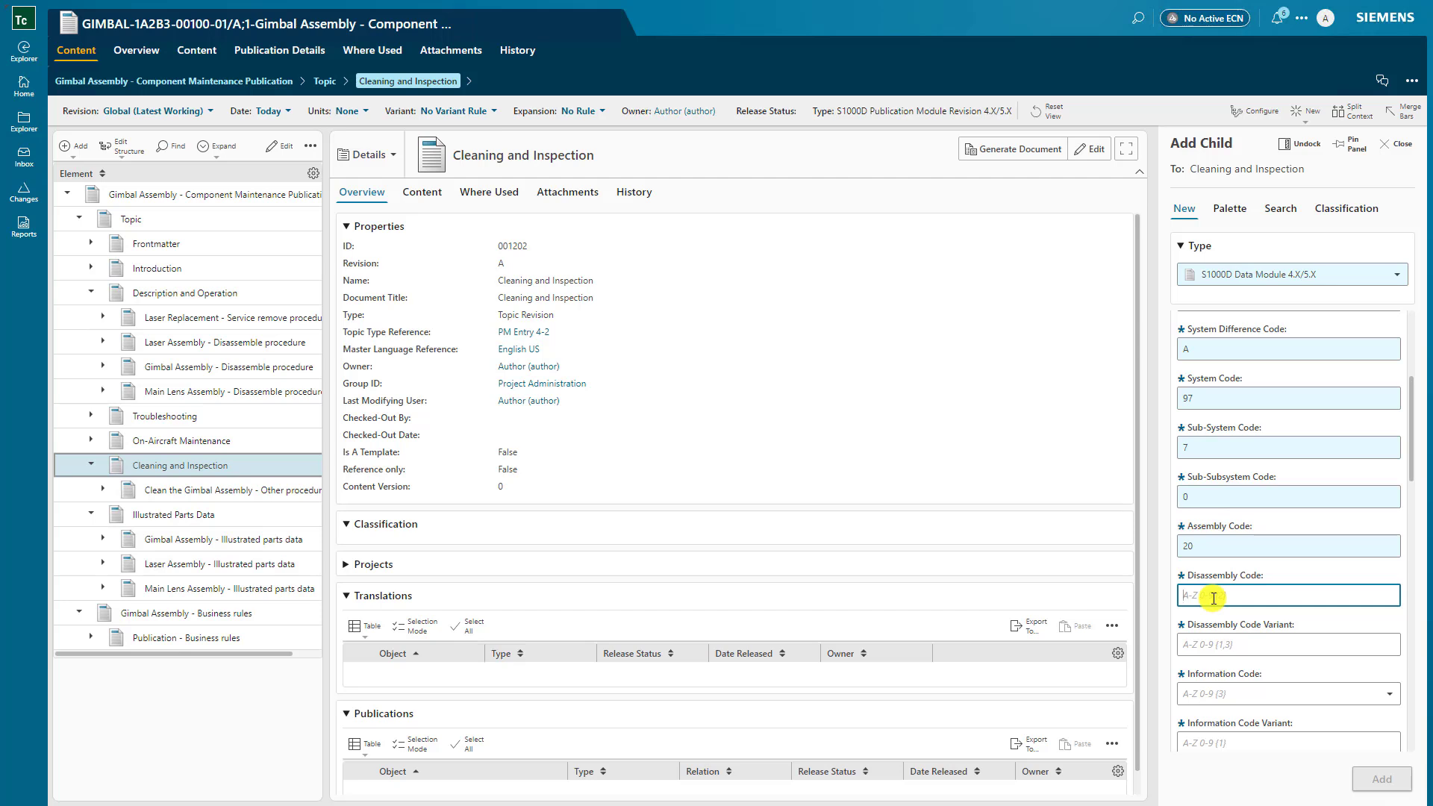
{"action": "type", "text": "00"}
{"action": "left_click", "coordinate": [1302, 646]}
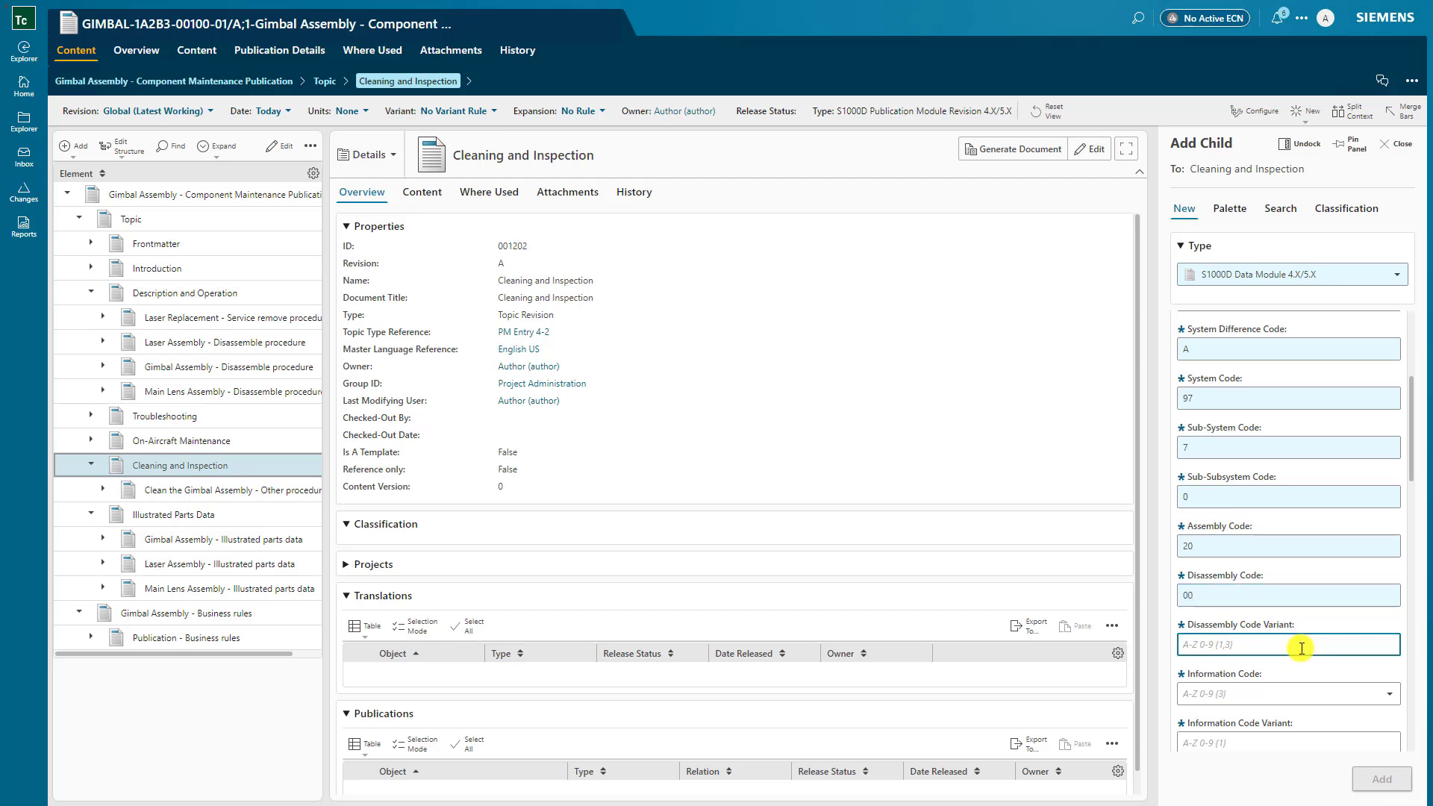
{"action": "type", "text": "A"}
{"action": "left_click", "coordinate": [1275, 691]}
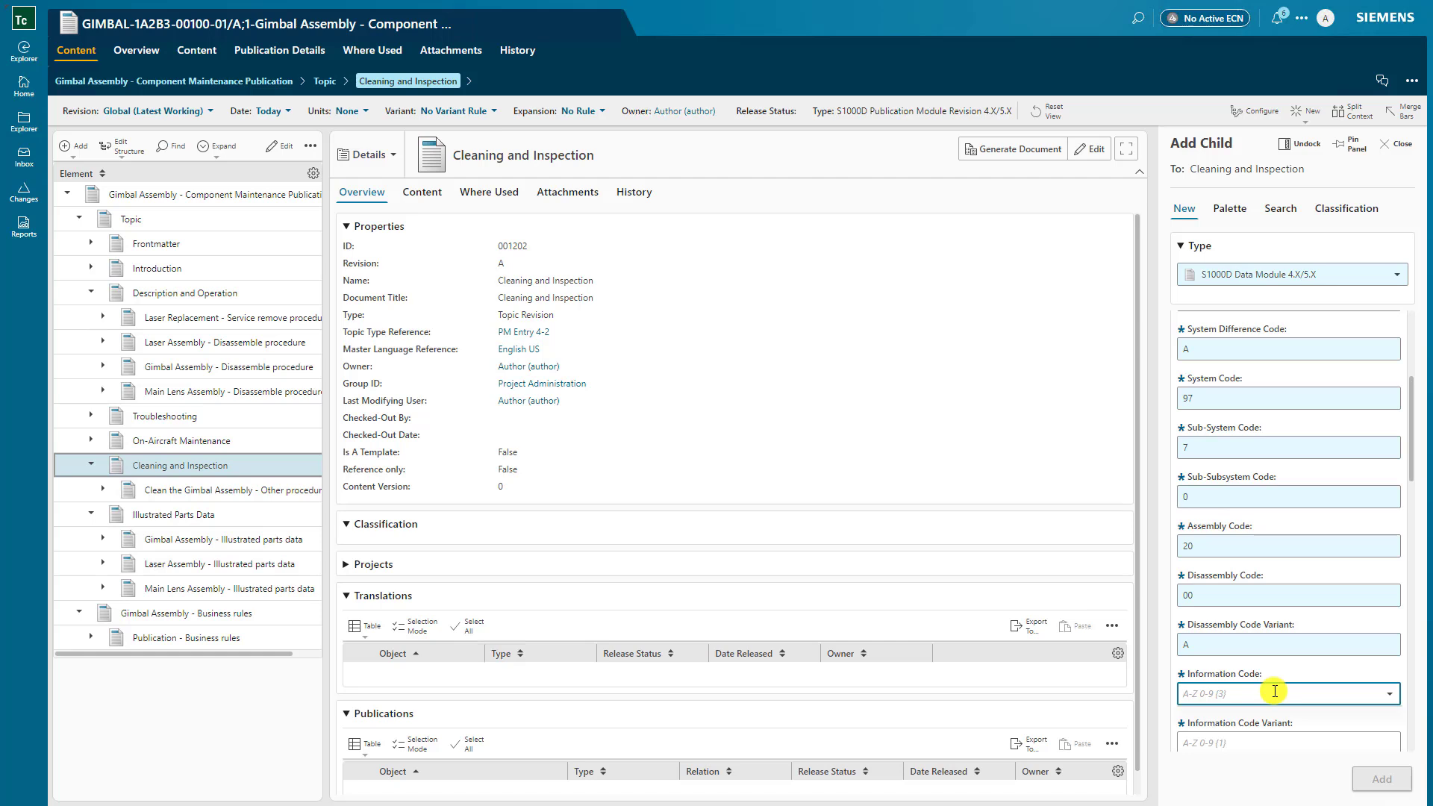
{"action": "type", "text": "041"}
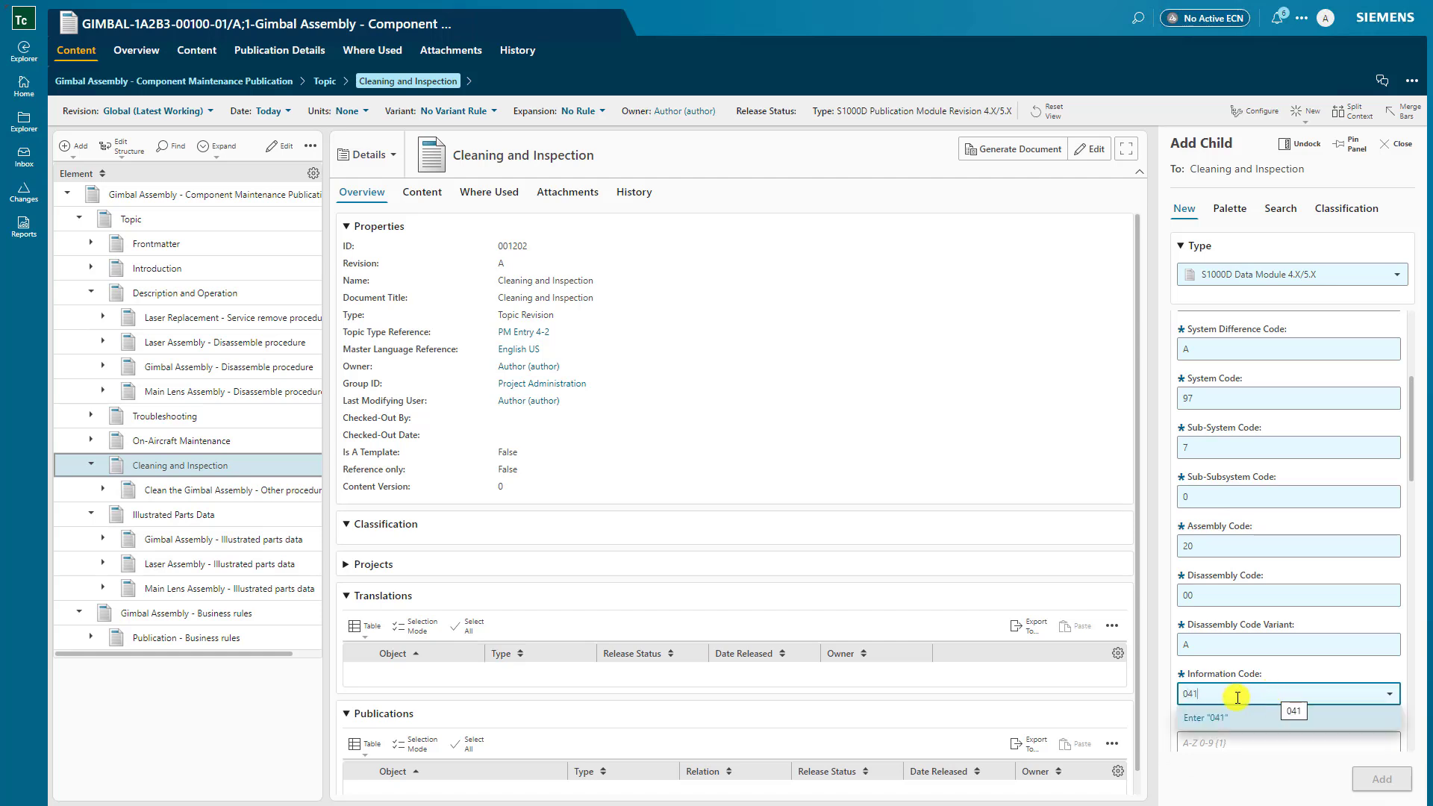
Step: Set the data module code's information code variant to A and item location code to A
{"action": "scroll", "coordinate": [1235, 699], "scroll_direction": "down", "scroll_amount": 1}
{"action": "left_click", "coordinate": [1211, 680]}
{"action": "type", "text": "A"}
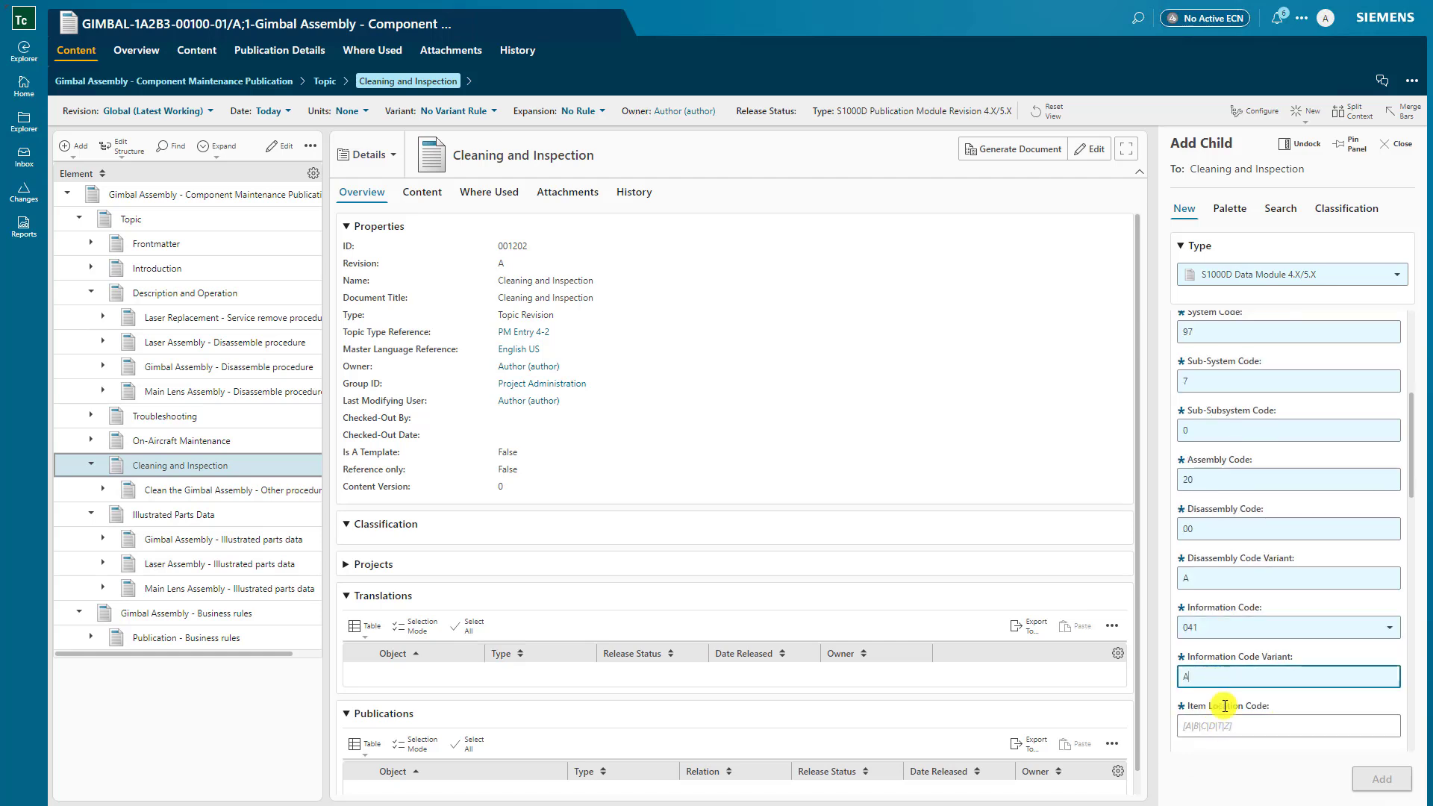
{"action": "left_click", "coordinate": [1215, 724]}
{"action": "scroll", "coordinate": [1239, 709], "scroll_direction": "down", "scroll_amount": 1}
{"action": "scroll", "coordinate": [1254, 698], "scroll_direction": "down", "scroll_amount": 1}
{"action": "type", "text": "A"}
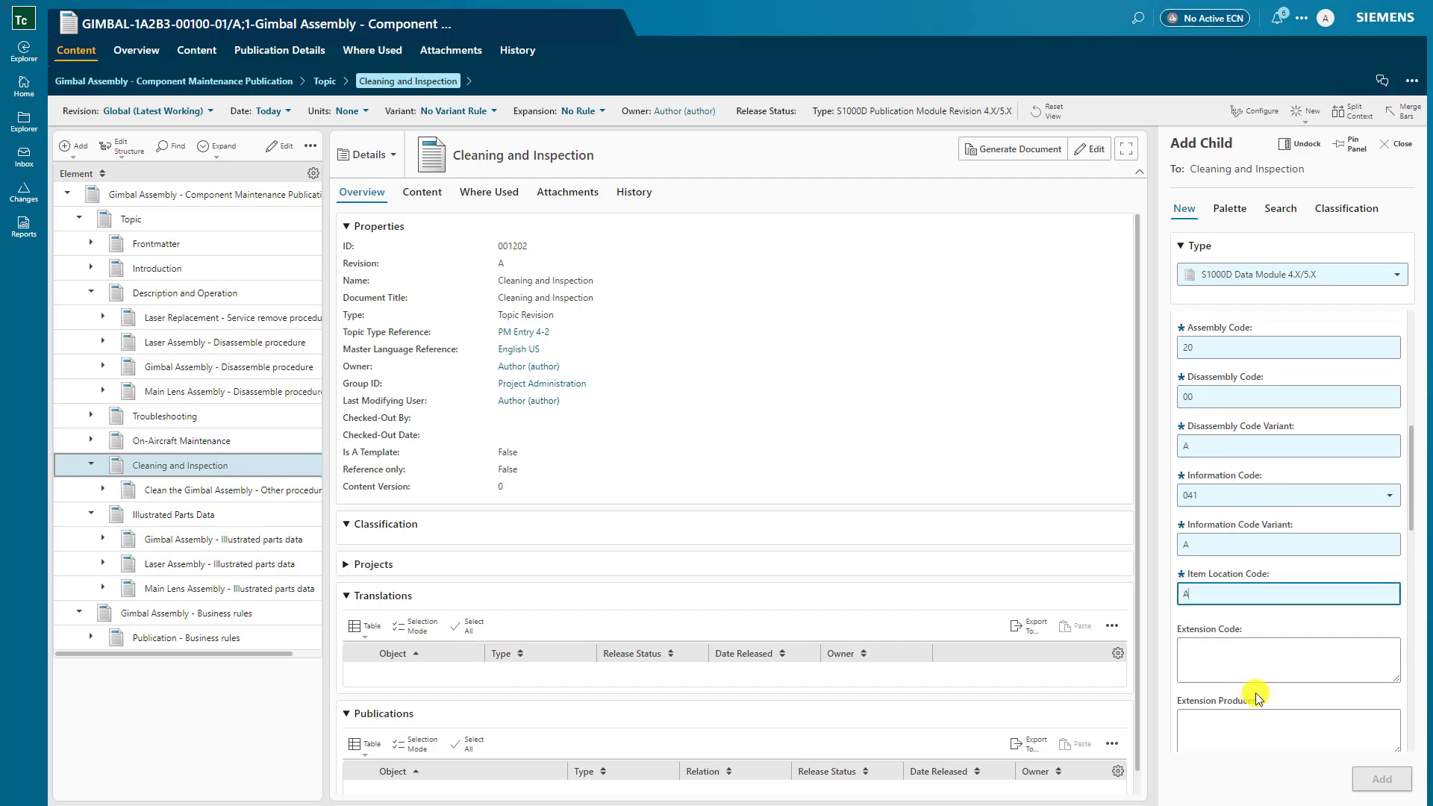
Step: Set the data module's technical name to "Lasers Clean Requirements" and its information name to "Other procedures to clean"
{"action": "scroll", "coordinate": [1242, 646], "scroll_direction": "down", "scroll_amount": 2}
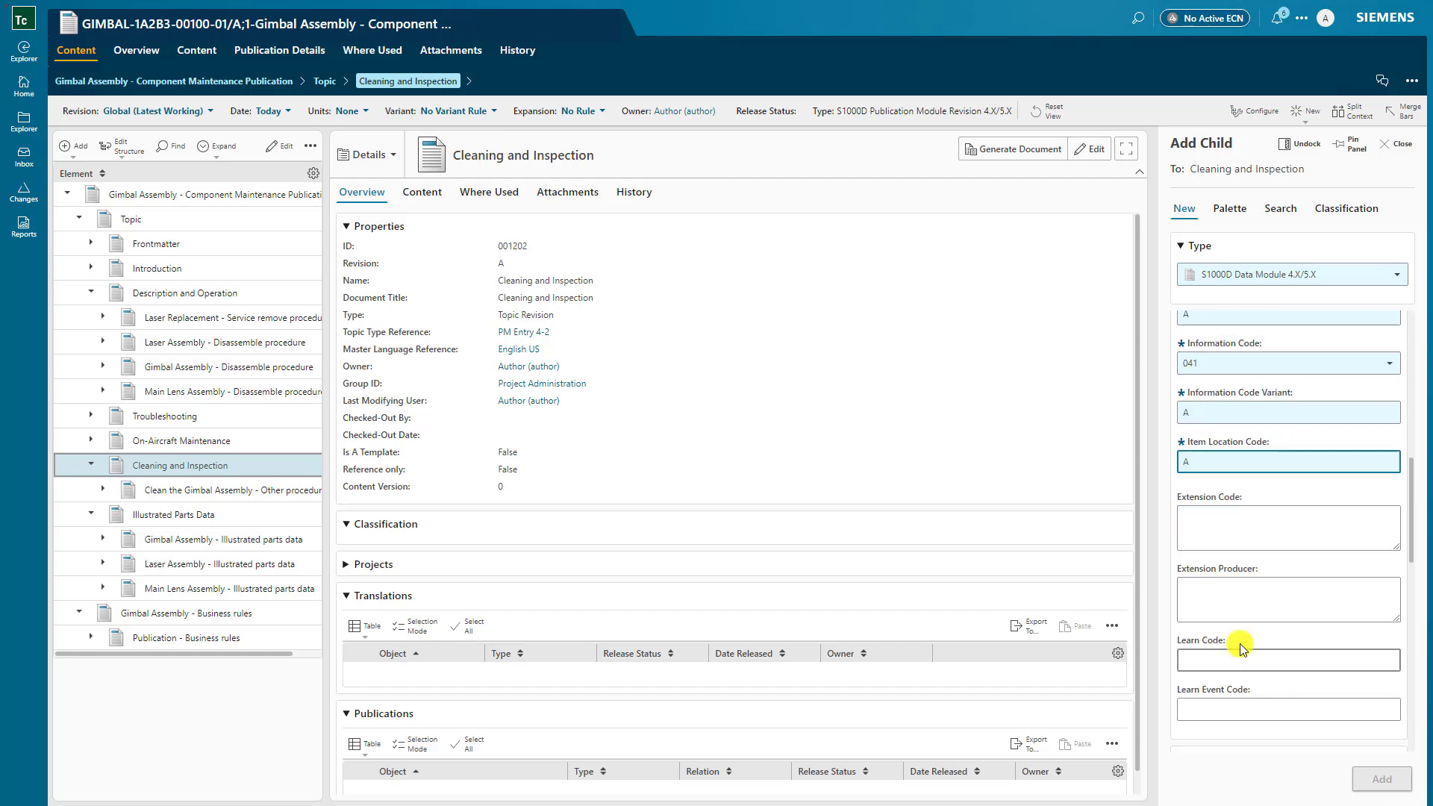
{"action": "scroll", "coordinate": [1239, 642], "scroll_direction": "down", "scroll_amount": 3}
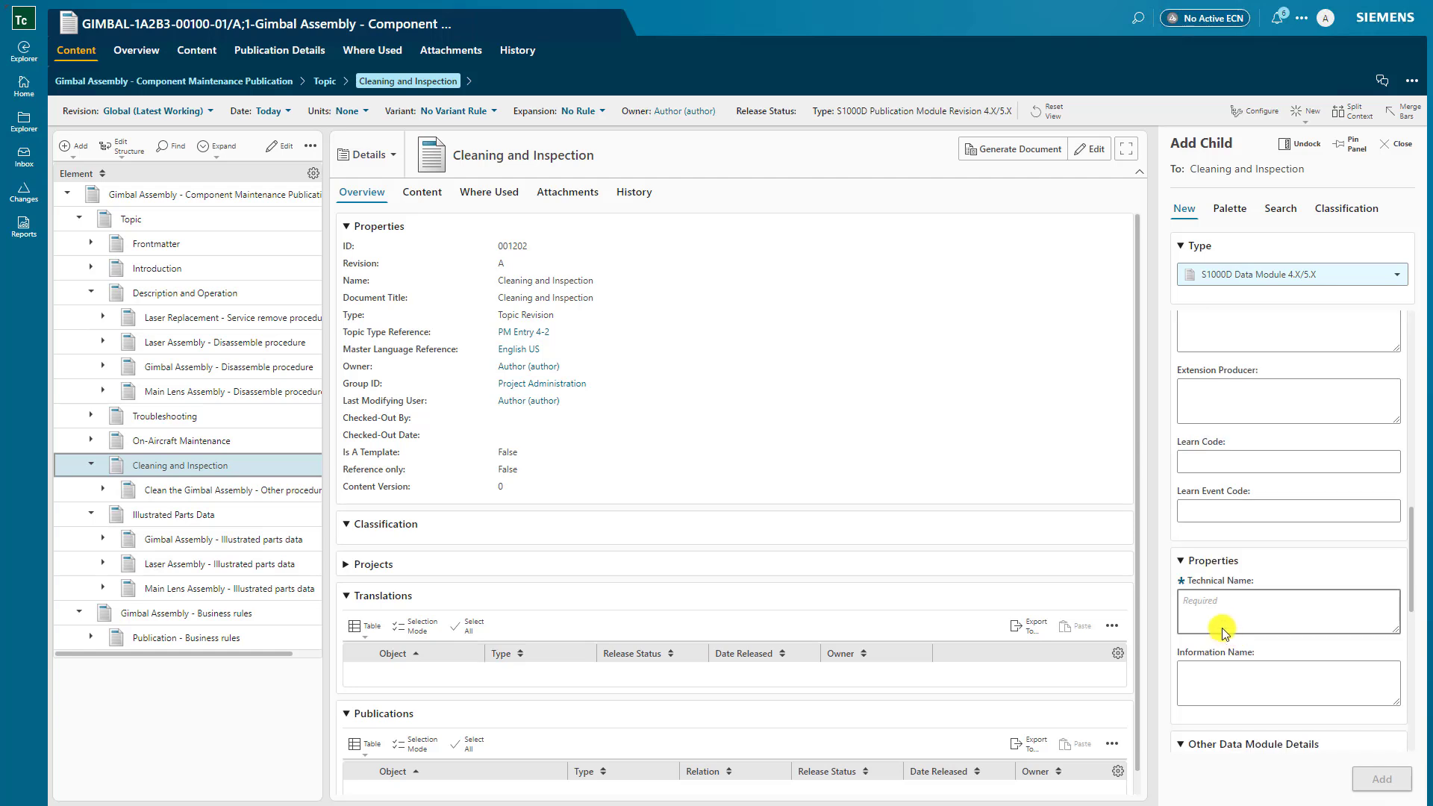
{"action": "left_click", "coordinate": [1222, 619]}
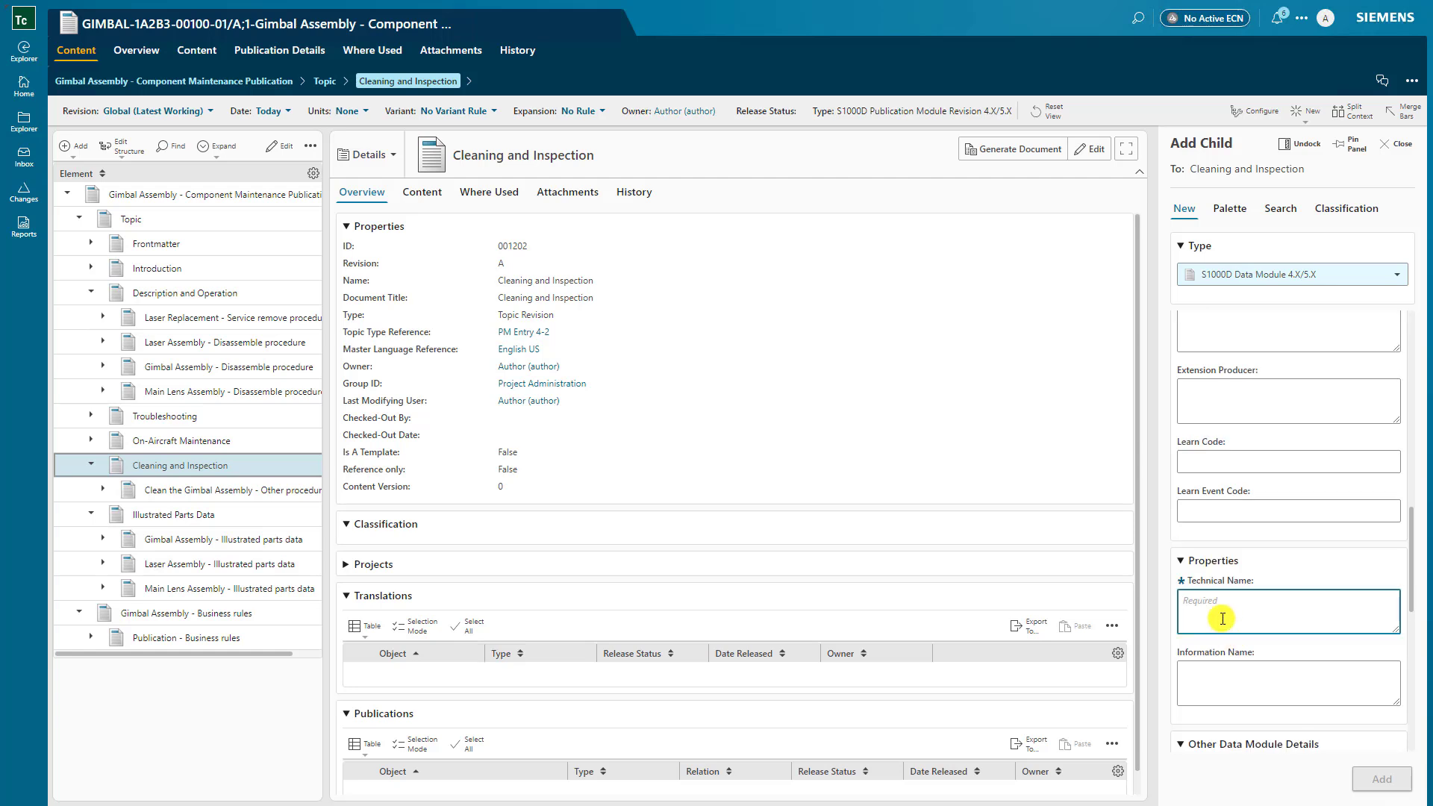
{"action": "type", "text": "Le"}
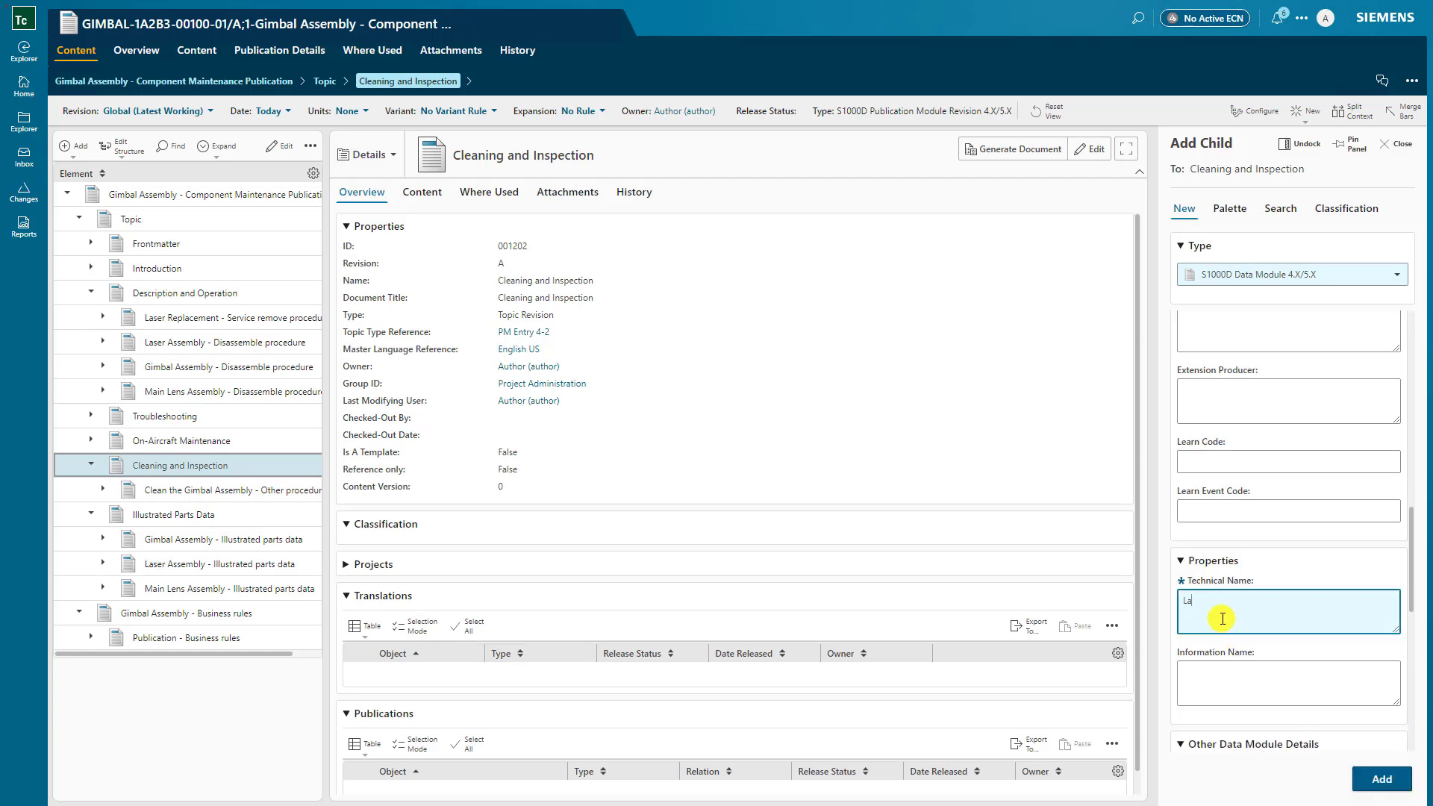
{"action": "type", "text": "sers Clean Requirements"}
{"action": "left_click", "coordinate": [1295, 672]}
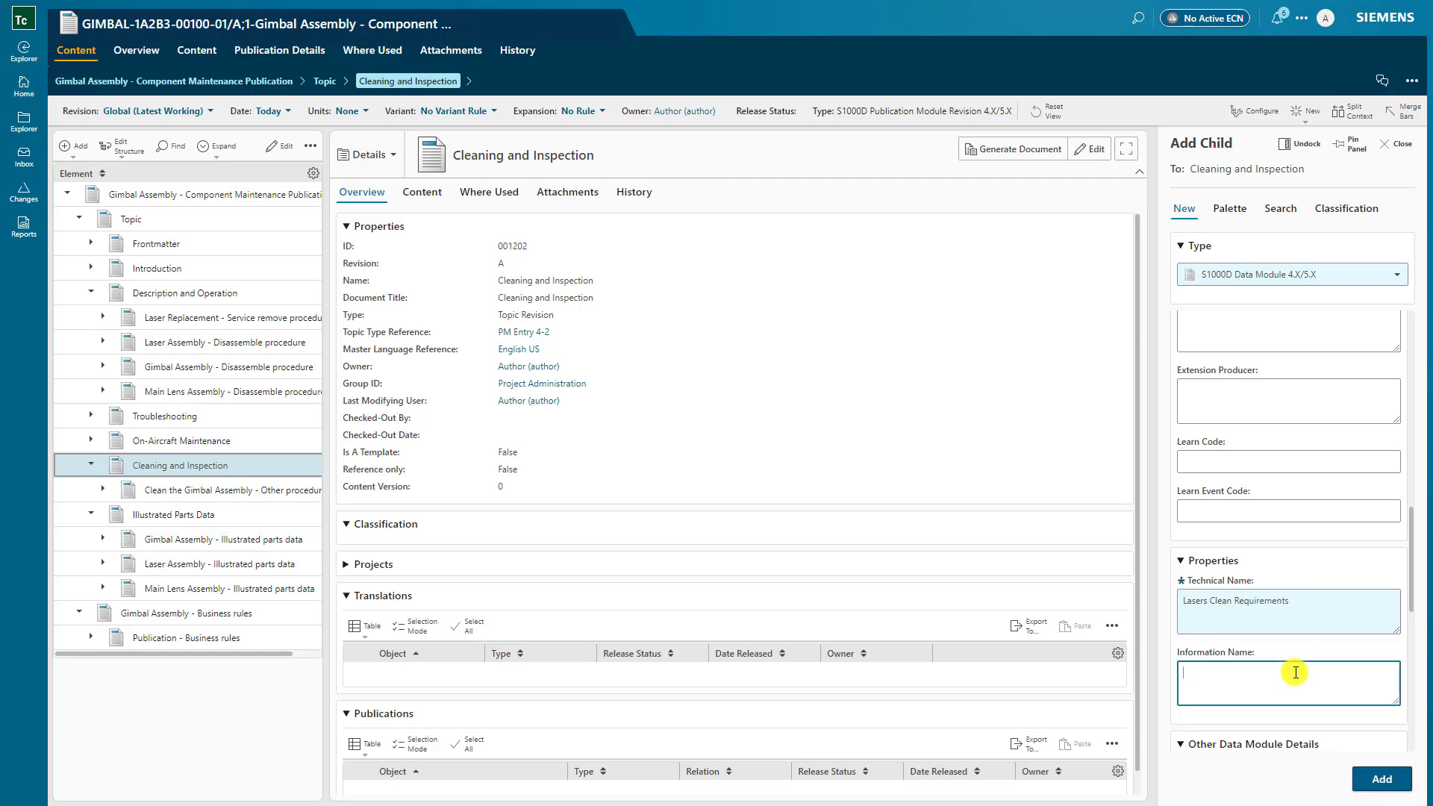
{"action": "type", "text": "O"}
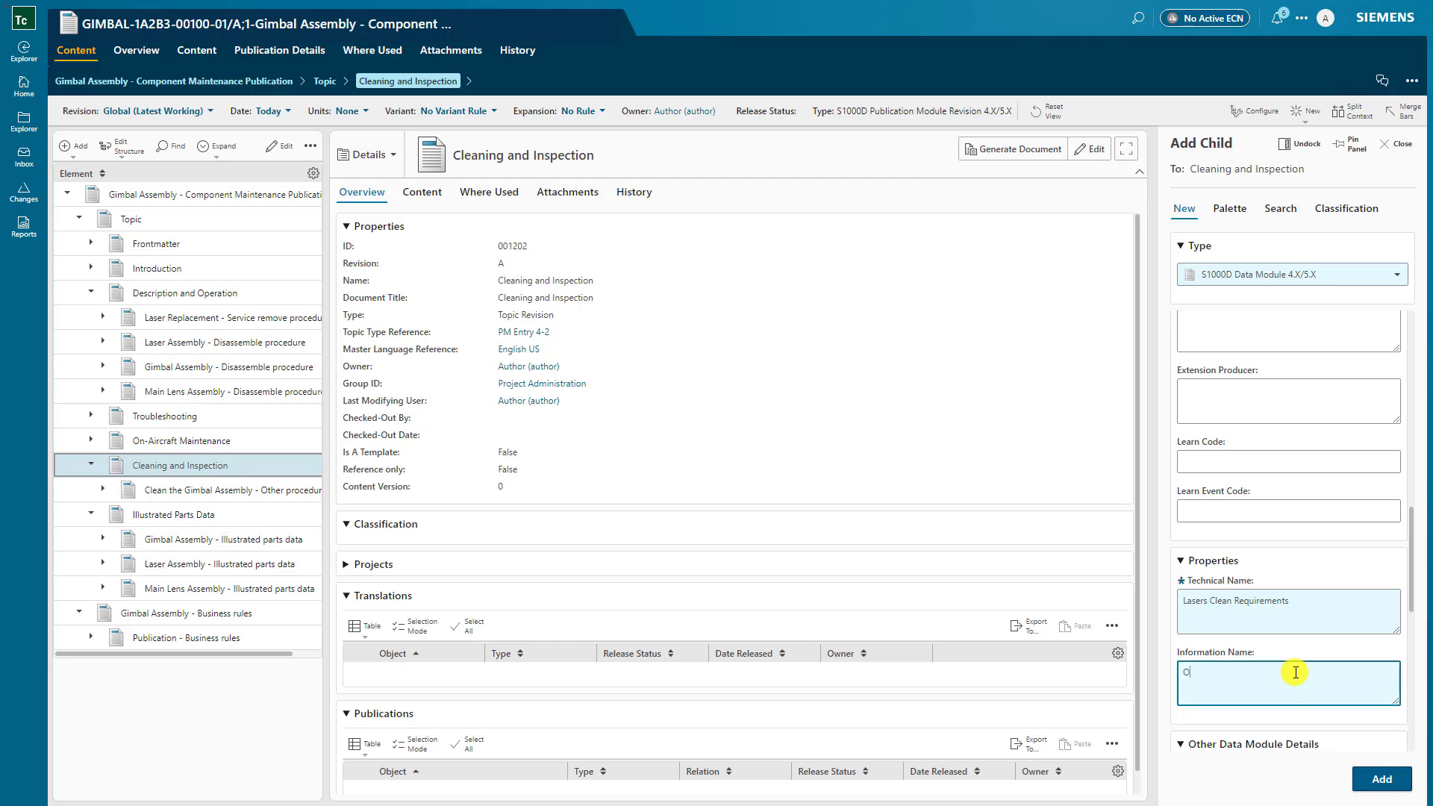
{"action": "type", "text": "ther procedures to clean"}
Step: Set the security class to 01 and enter Gimbal Technologies as both the responsible partner company name and the originator name
{"action": "scroll", "coordinate": [1254, 646], "scroll_direction": "down", "scroll_amount": 3}
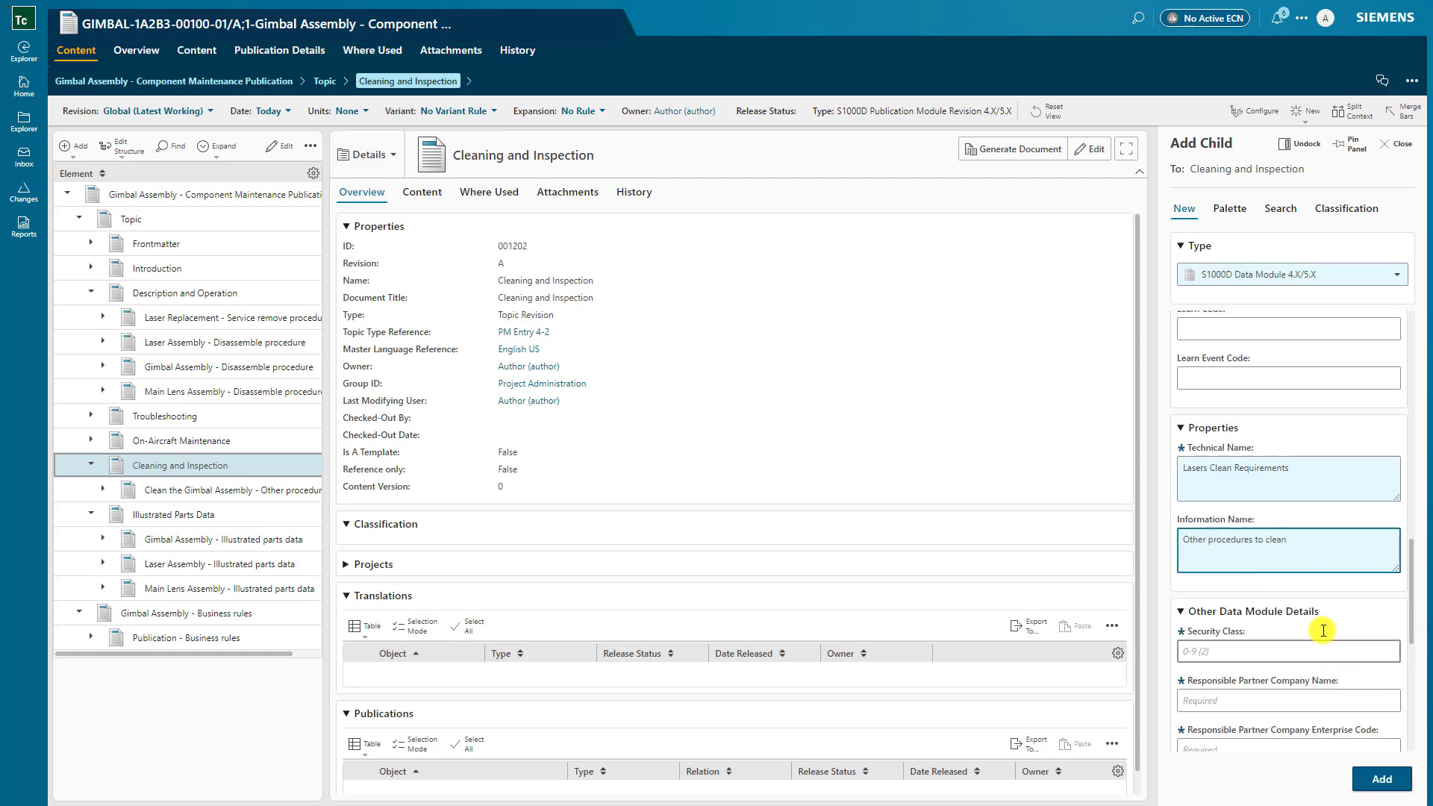
{"action": "left_click", "coordinate": [1238, 589]}
{"action": "type", "text": "01"}
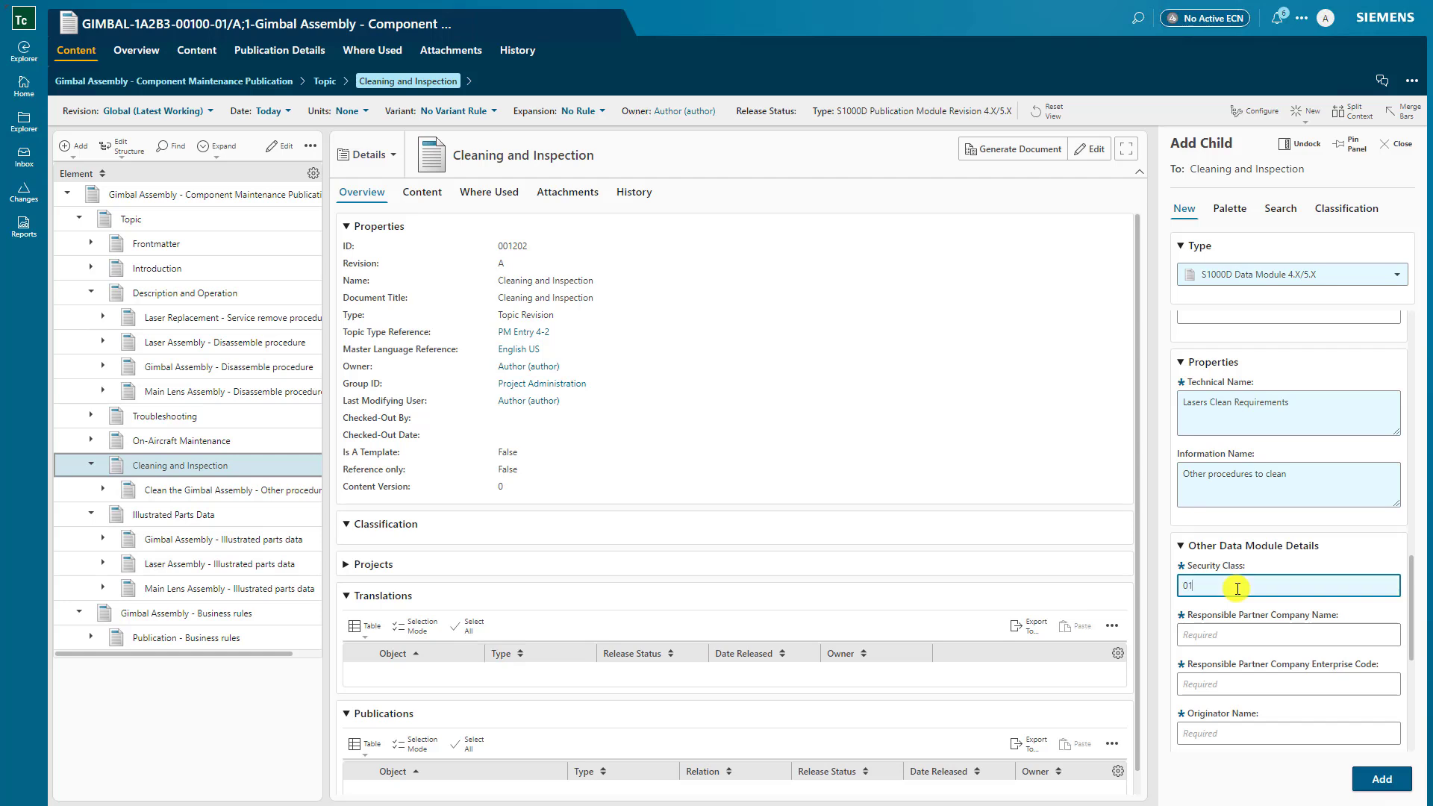
{"action": "left_click", "coordinate": [1229, 635]}
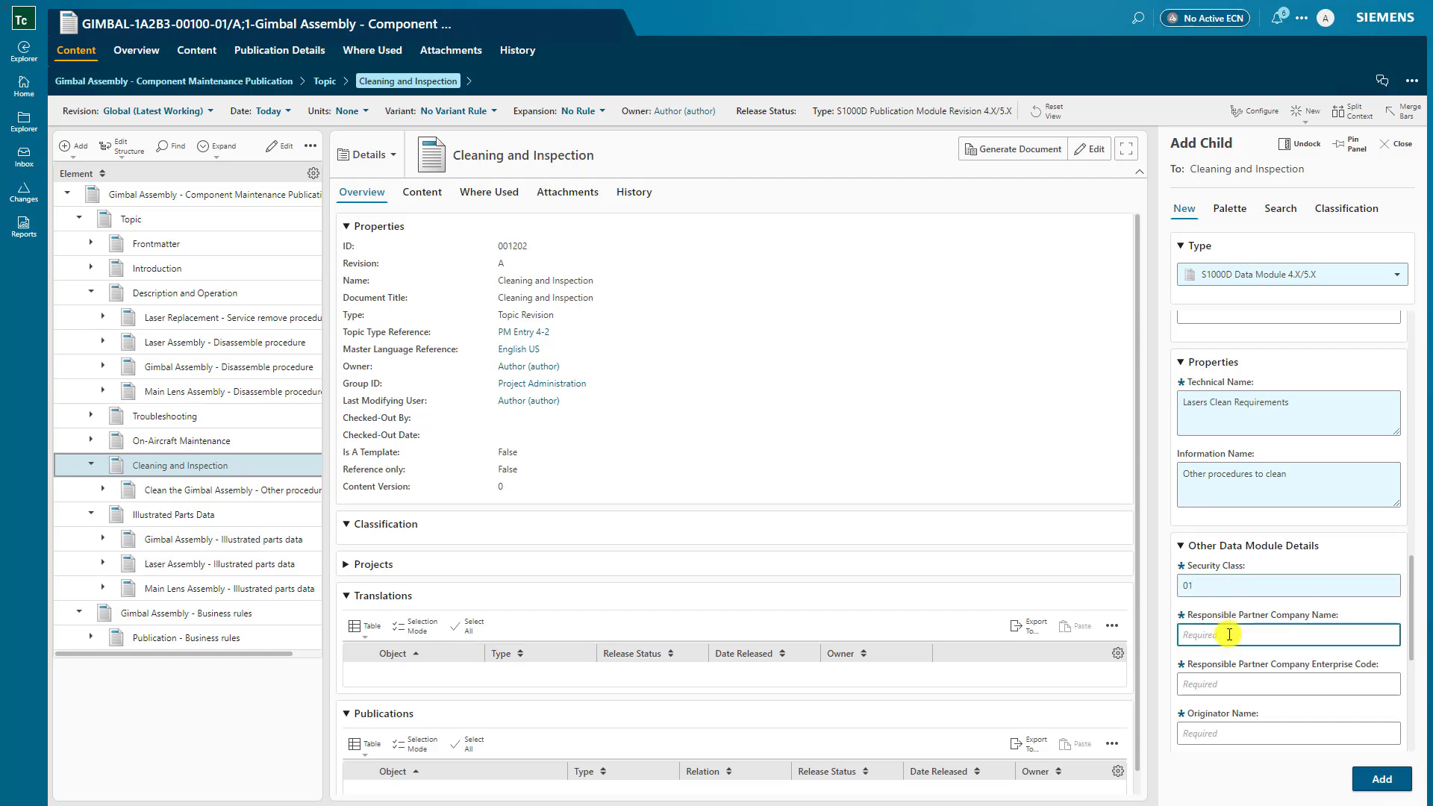
{"action": "type", "text": "Gimbal Te"}
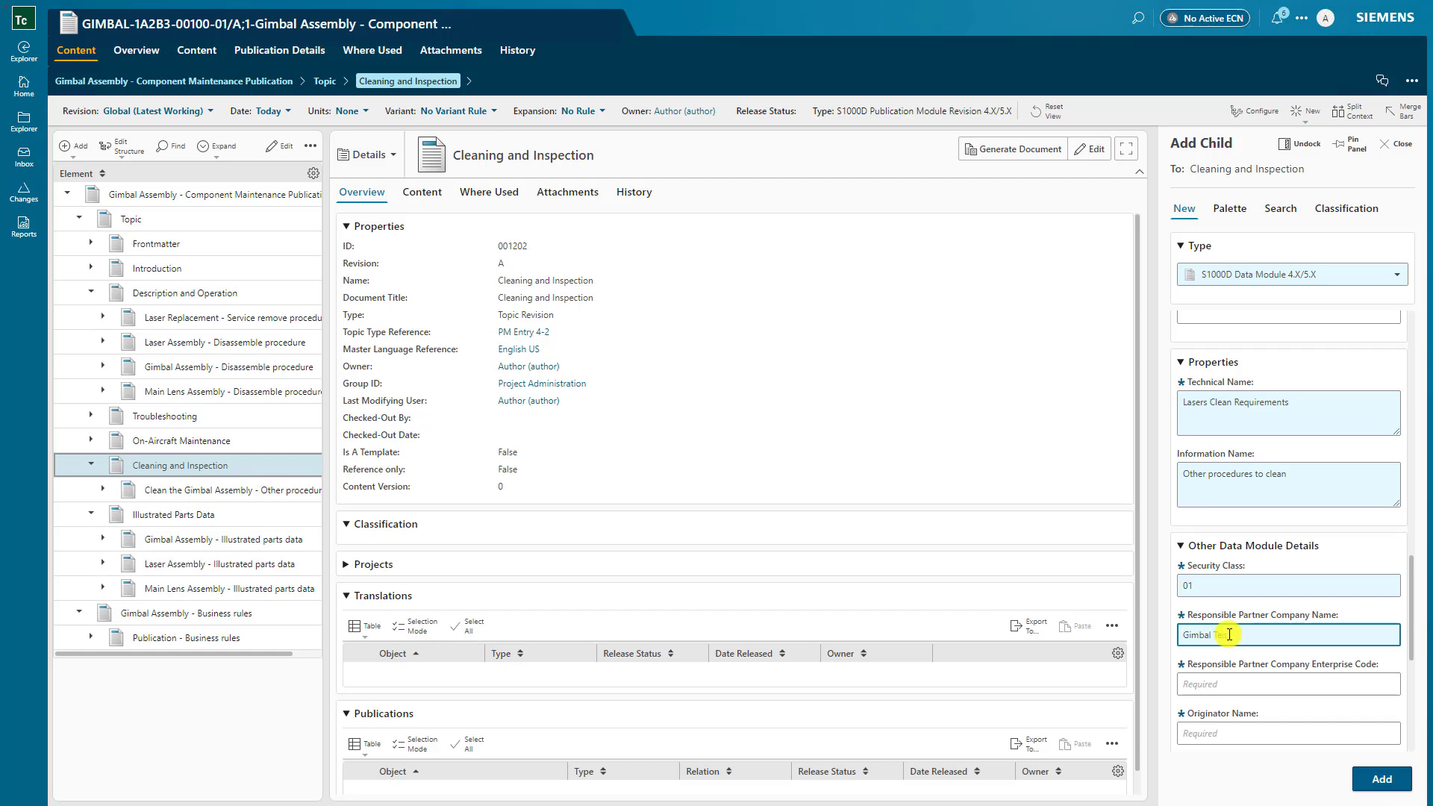
{"action": "type", "text": "chnologies"}
{"action": "left_click_drag", "start_coordinate": [1298, 640], "coordinate": [1181, 633]}
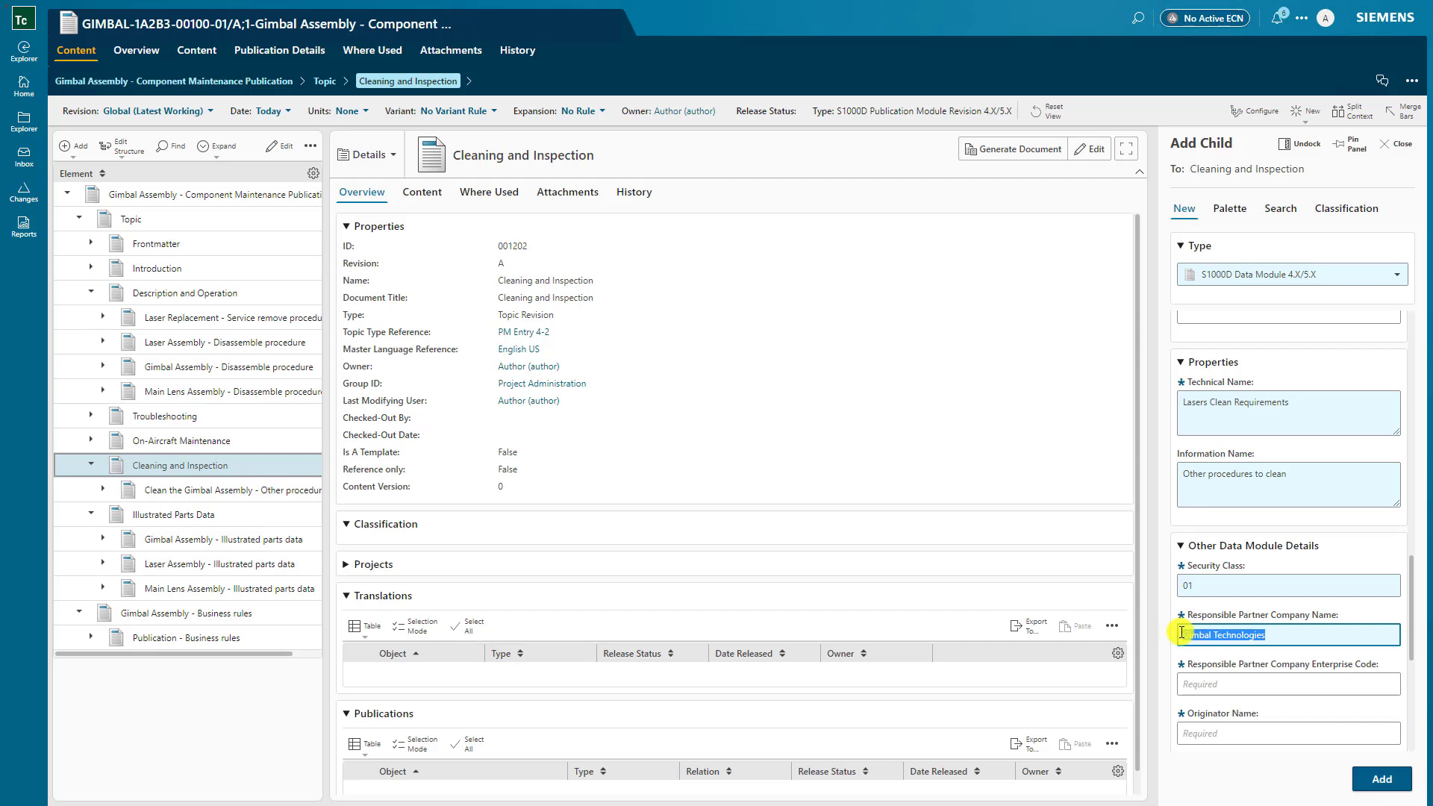
{"action": "key", "text": "ctrl+c"}
{"action": "left_click", "coordinate": [1221, 733]}
{"action": "key", "text": "ctrl+v"}
Step: Enter 1A2BC as the enterprise code of both the responsible partner company and the originator
{"action": "left_click", "coordinate": [1209, 683]}
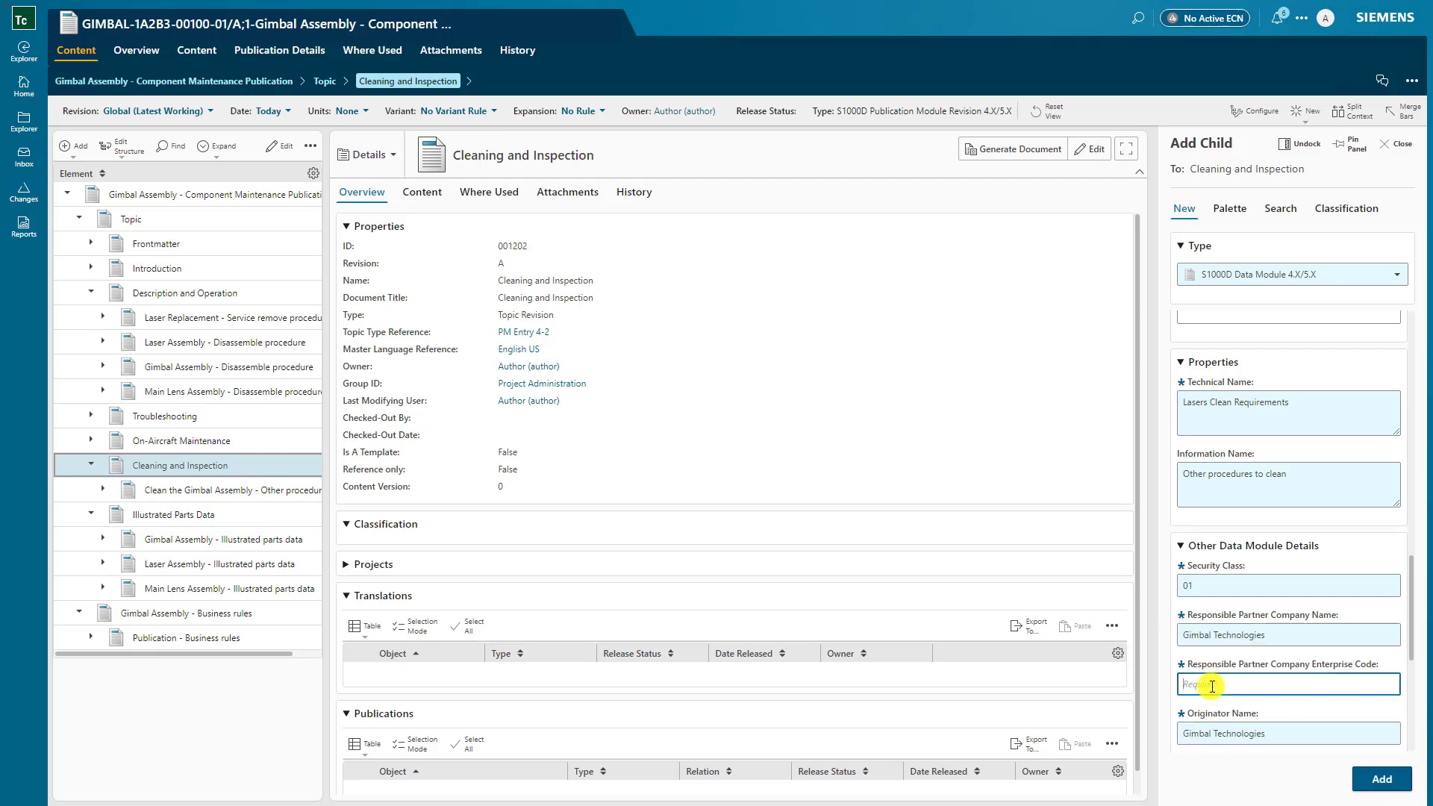
{"action": "scroll", "coordinate": [1220, 647], "scroll_direction": "down", "scroll_amount": 2}
{"action": "scroll", "coordinate": [1220, 646], "scroll_direction": "down", "scroll_amount": 1}
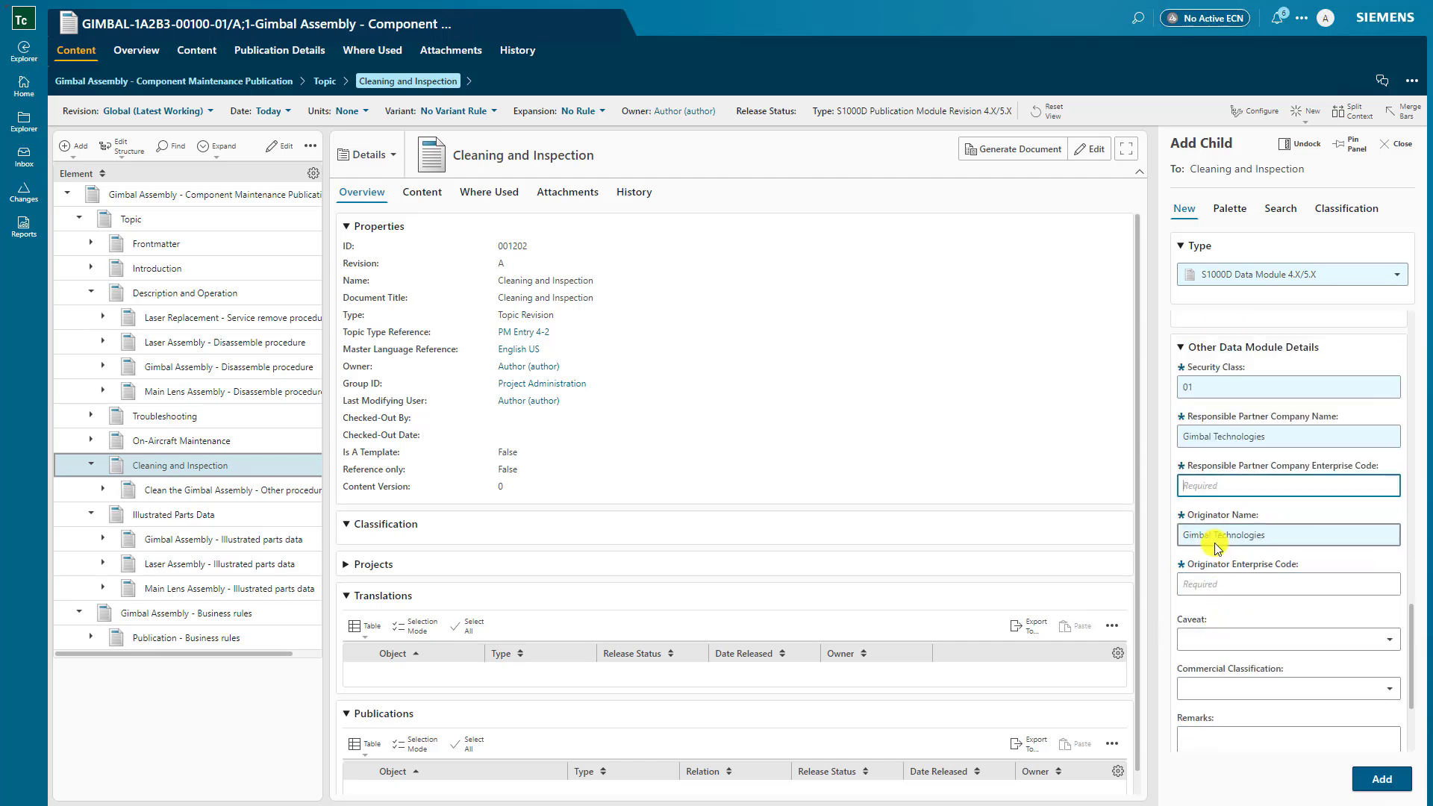
{"action": "type", "text": "1A"}
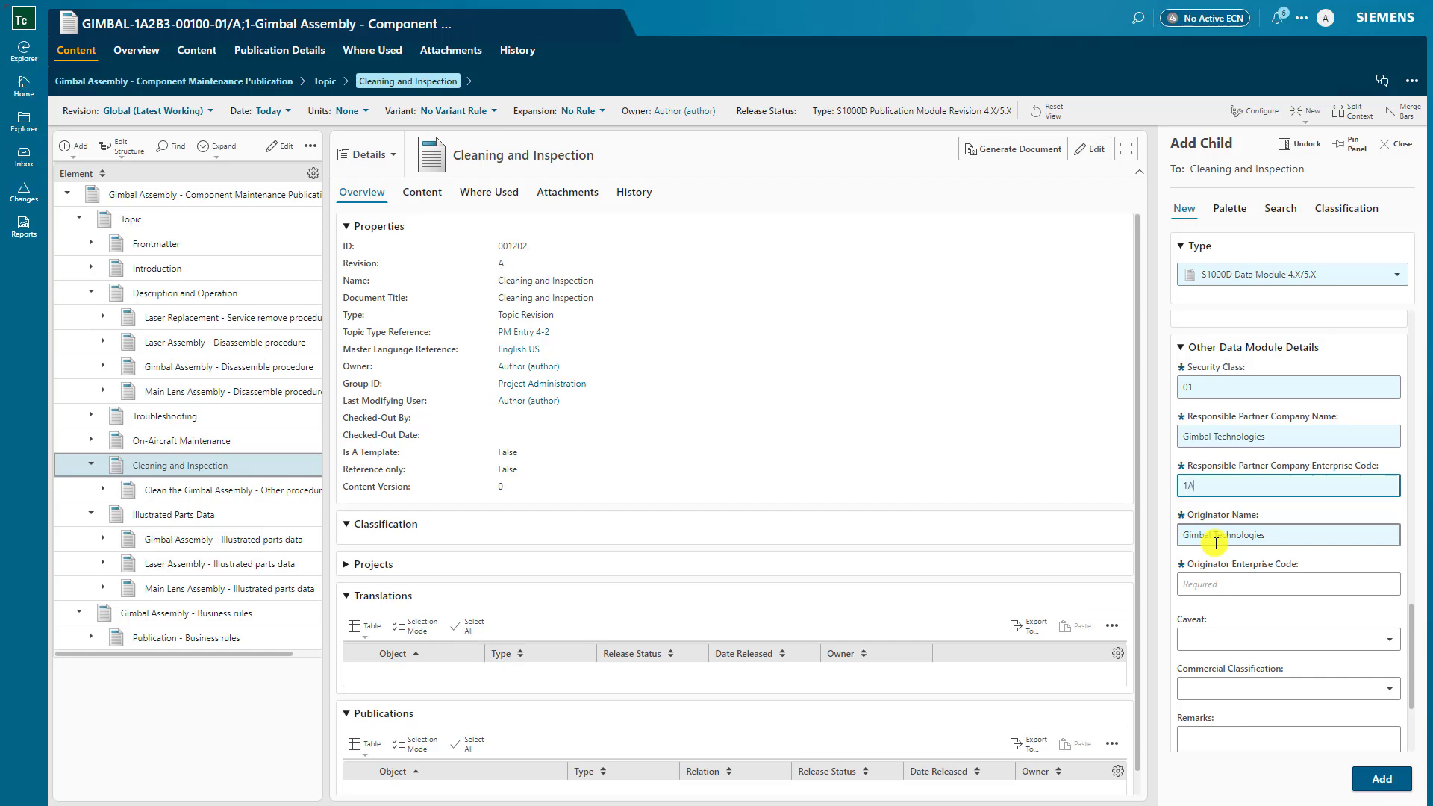
{"action": "type", "text": "2BC"}
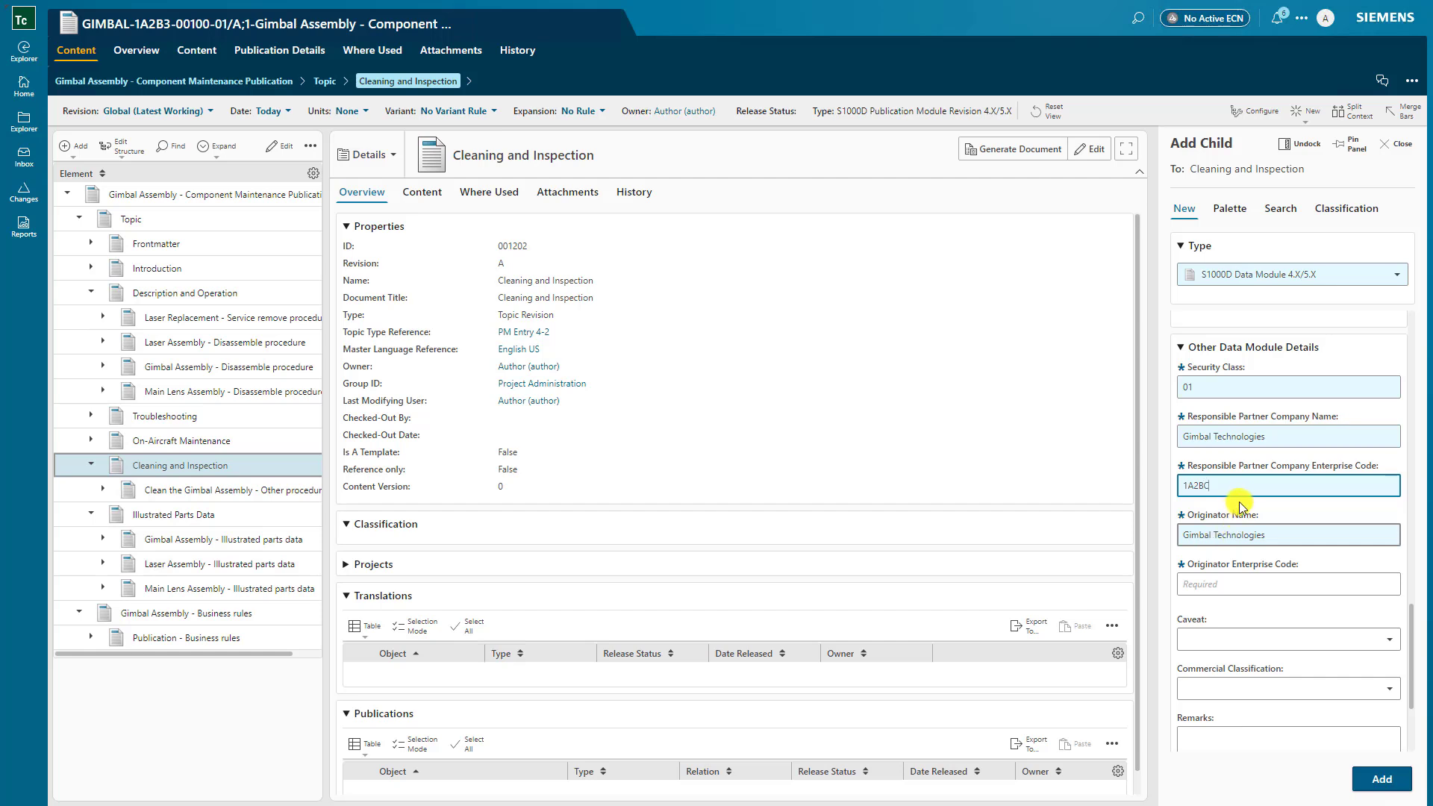
{"action": "key", "text": "ctrl+a"}
{"action": "left_click", "coordinate": [1212, 582]}
{"action": "key", "text": "ctrl+v"}
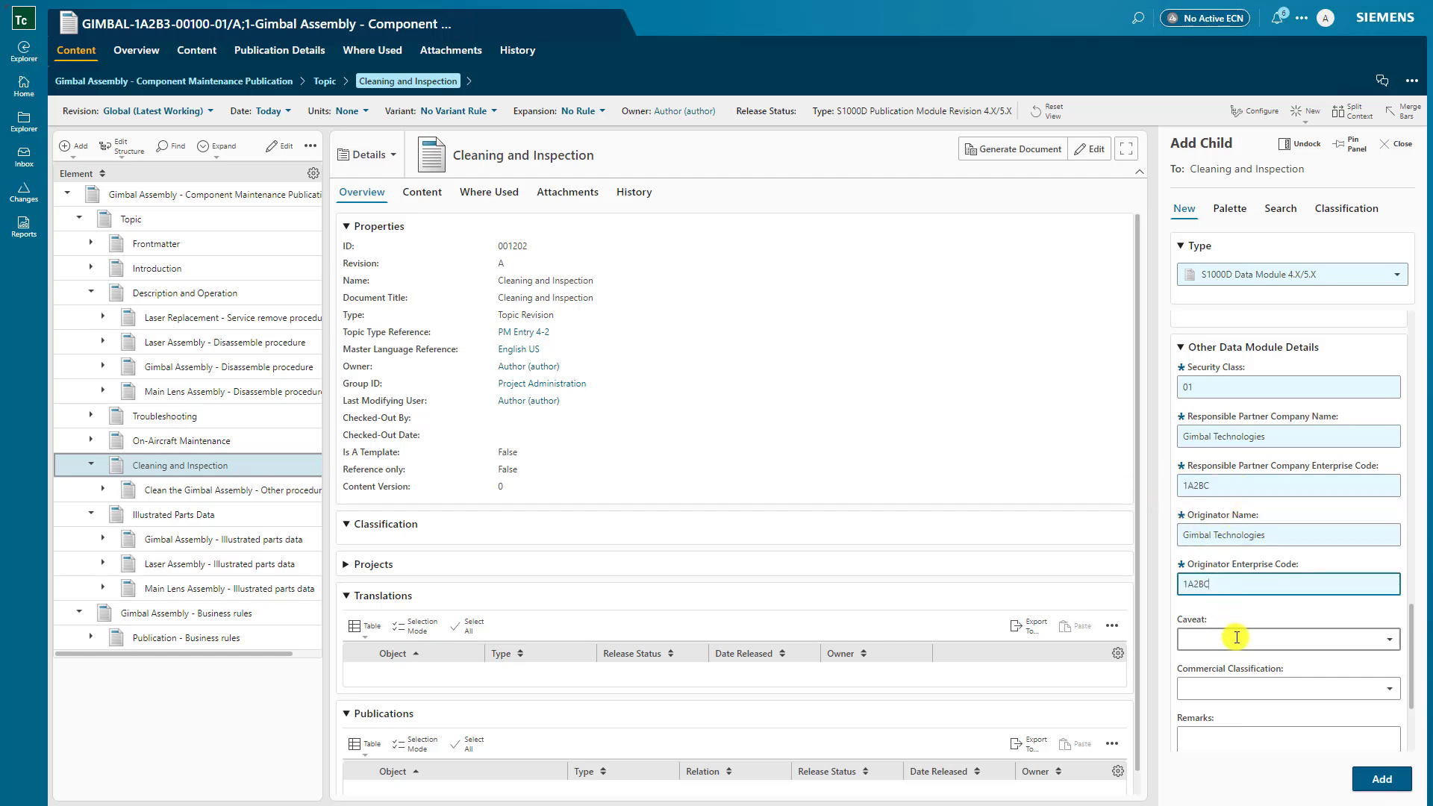
Step: Add the completed Lasers Clean Requirements data module under the Cleaning and Inspection topic
{"action": "scroll", "coordinate": [1240, 629], "scroll_direction": "down", "scroll_amount": 2}
{"action": "scroll", "coordinate": [1241, 620], "scroll_direction": "down", "scroll_amount": 1}
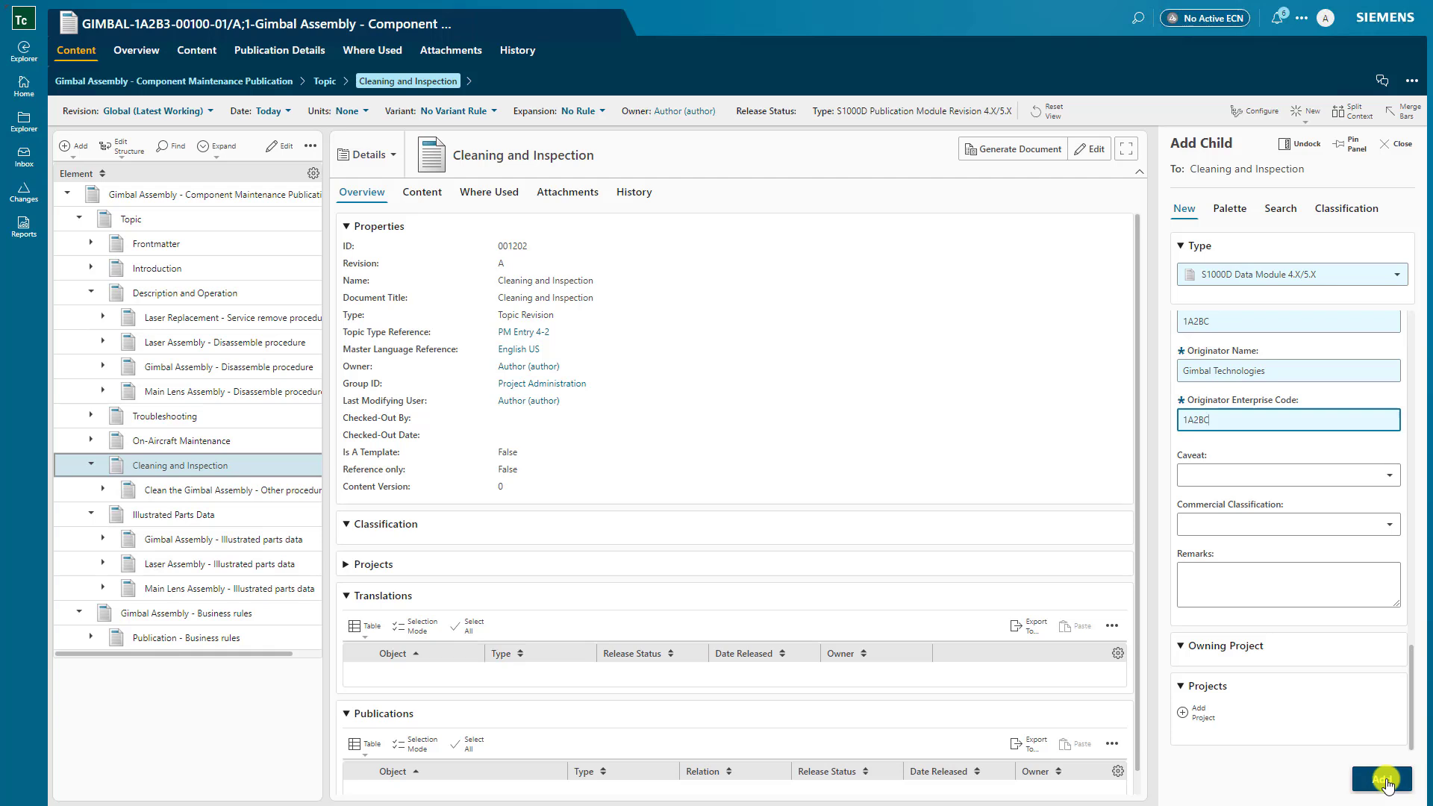
{"action": "left_click", "coordinate": [1385, 780]}
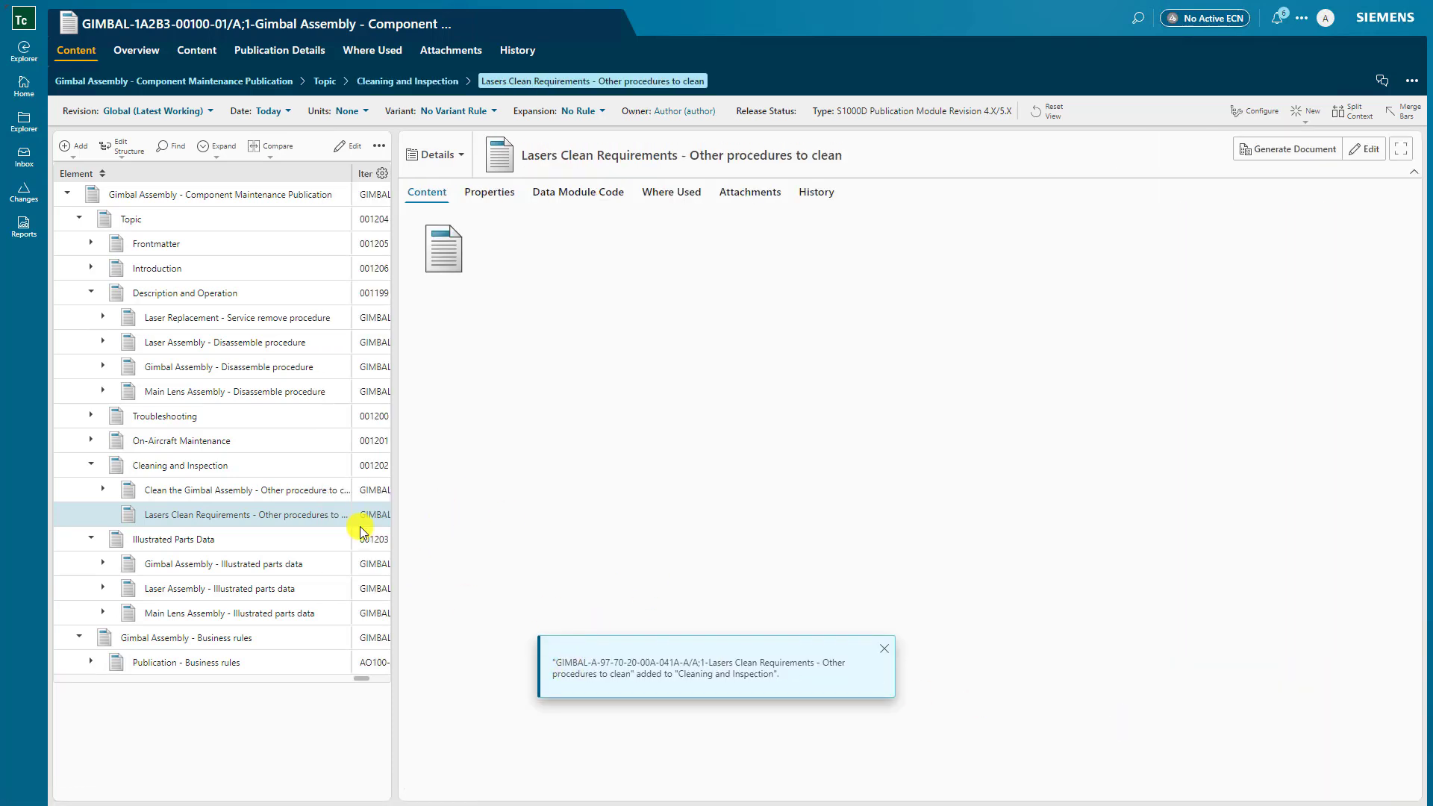
Step: Widen the structure tree to show the item IDs, generate the Lasers Clean Requirements document and refresh the page
{"action": "left_click_drag", "start_coordinate": [394, 538], "coordinate": [536, 544]}
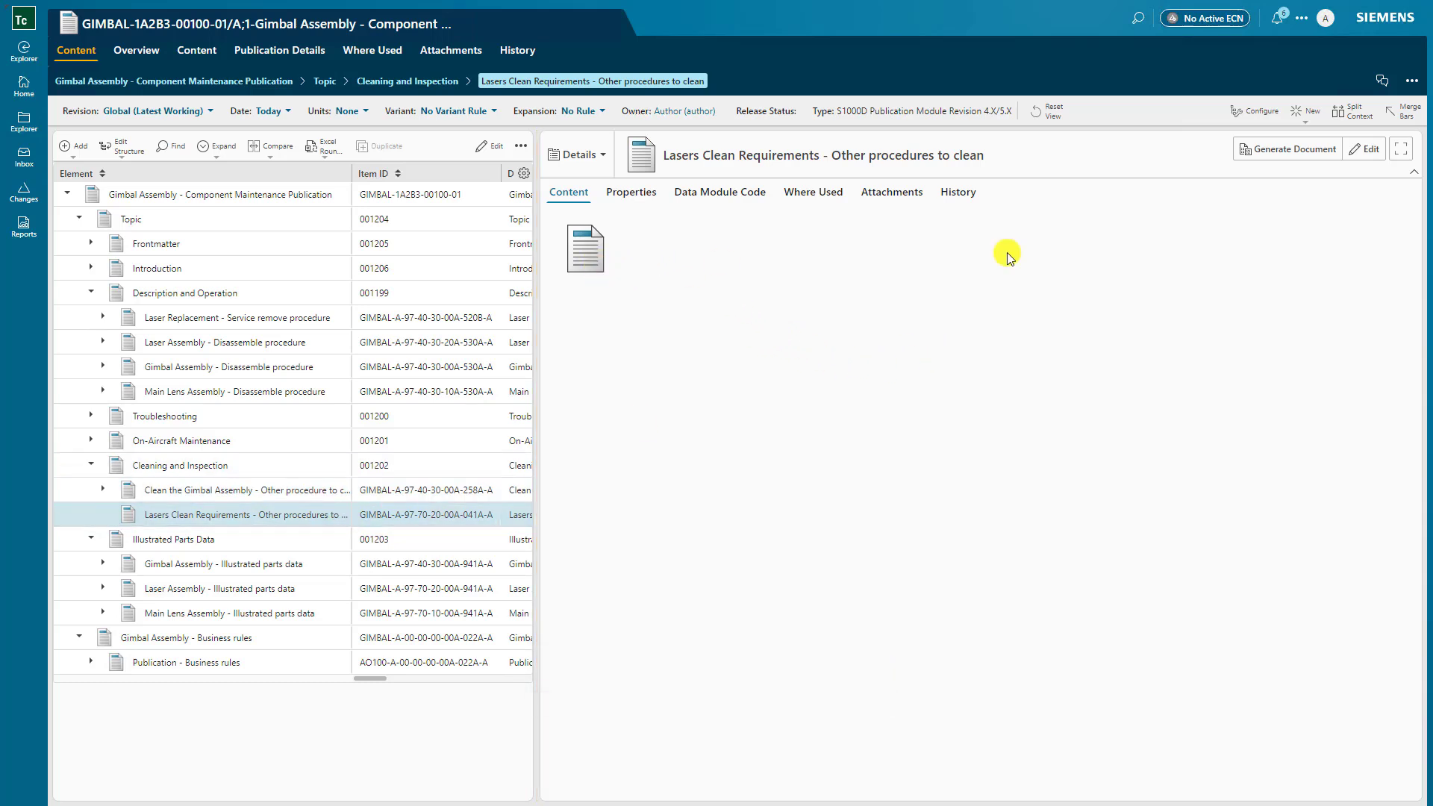
{"action": "left_click", "coordinate": [1286, 153]}
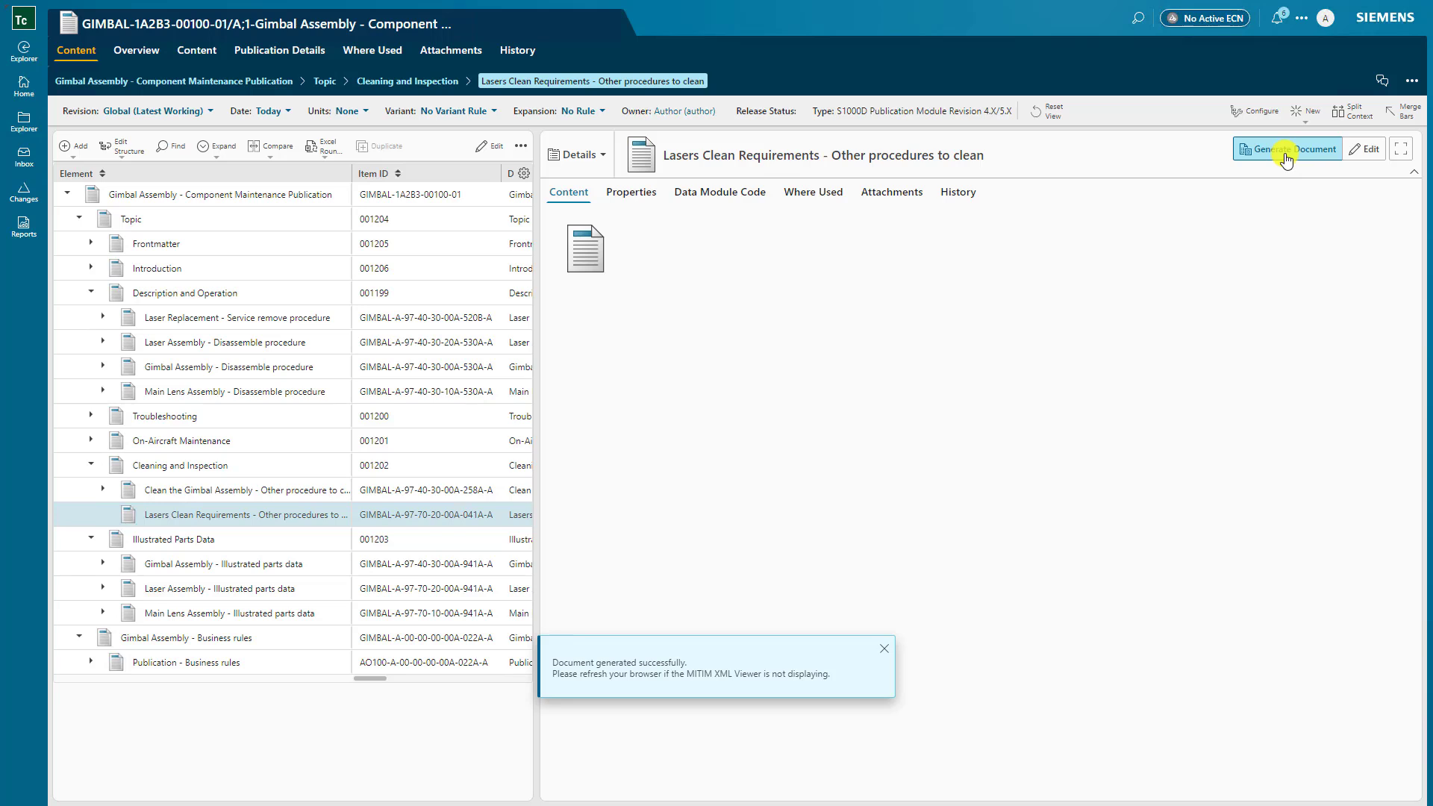
{"action": "key", "text": "F5"}
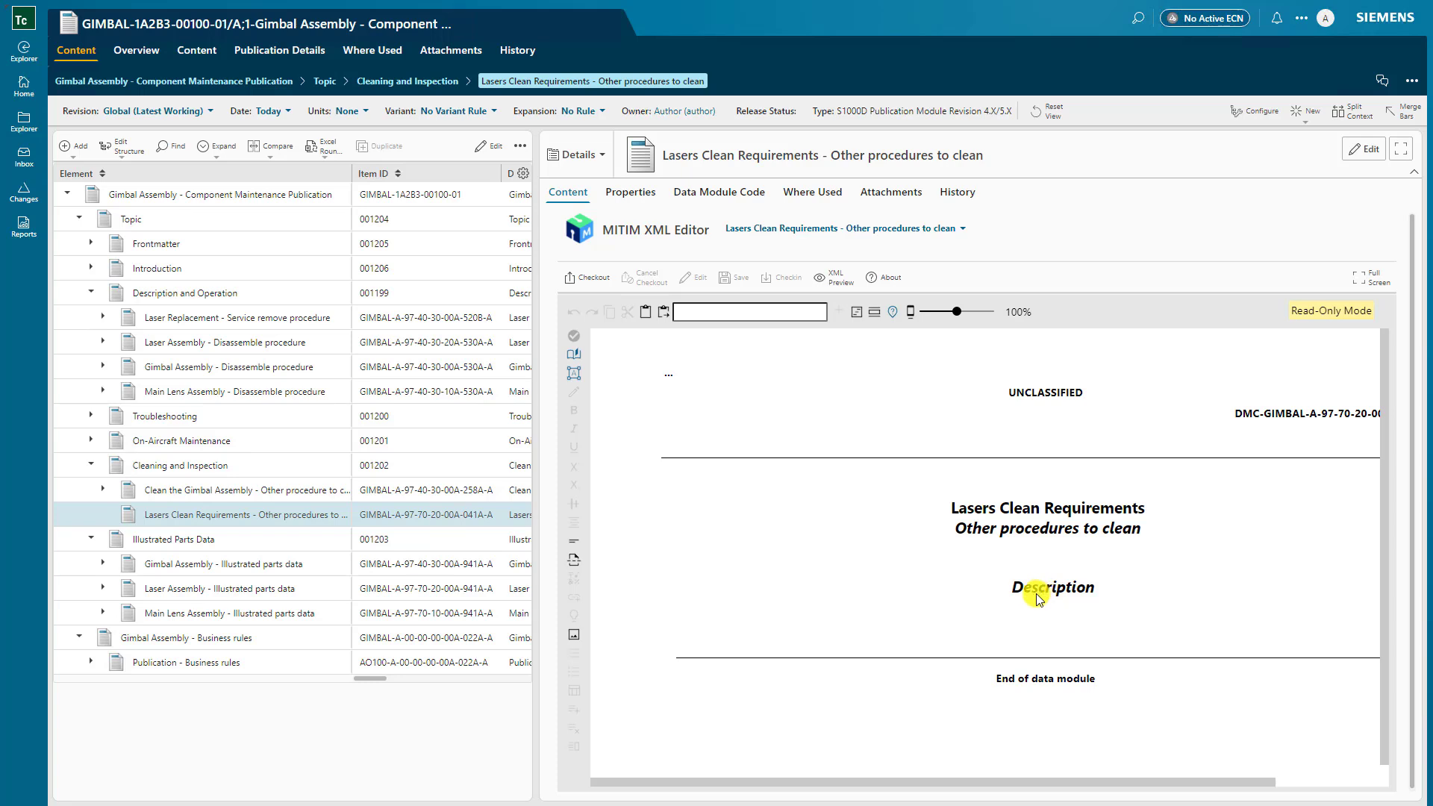
Step: Check out the Lasers Clean Requirements data module and open it for editing in full screen
{"action": "left_click", "coordinate": [605, 287]}
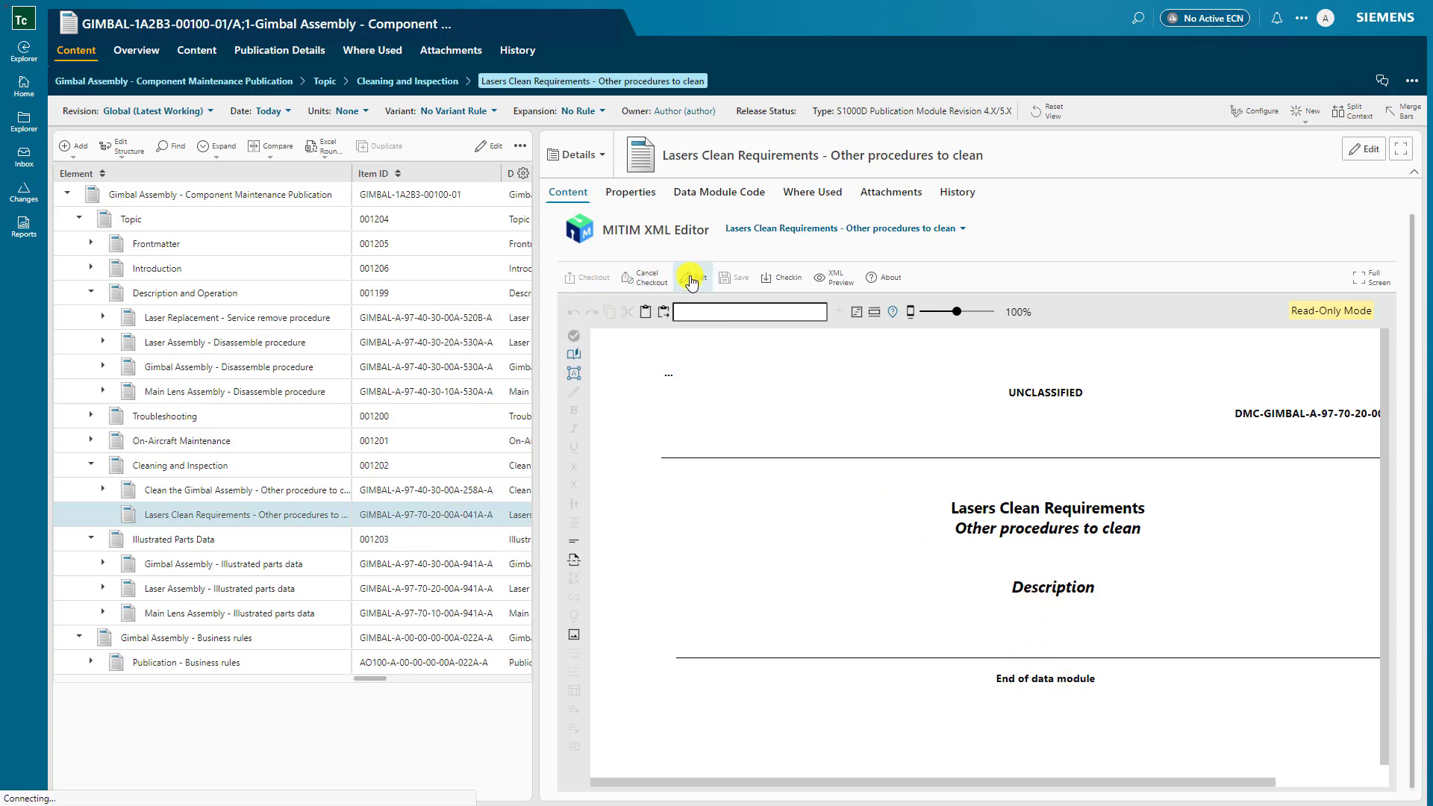
{"action": "left_click", "coordinate": [692, 281]}
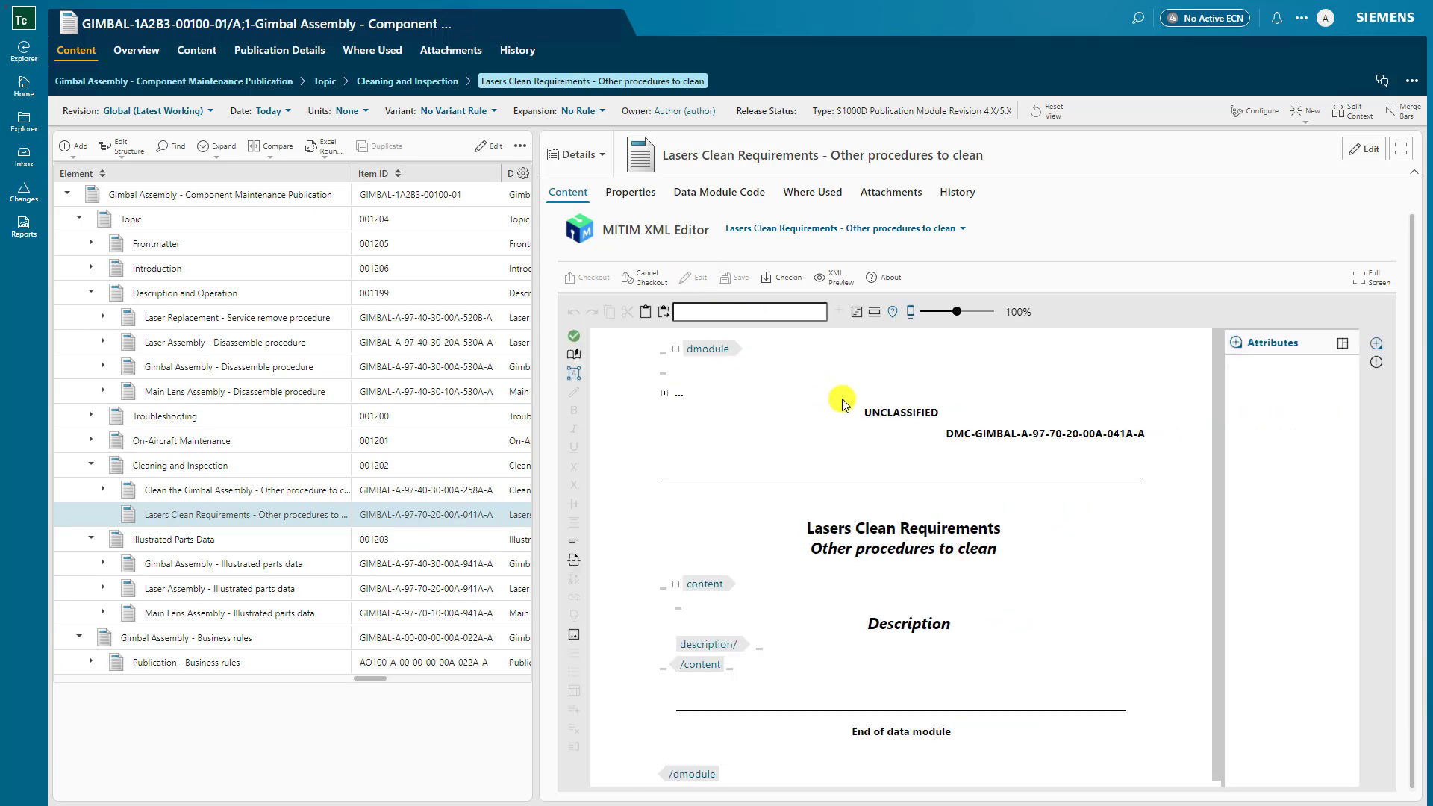
{"action": "left_click", "coordinate": [1372, 277]}
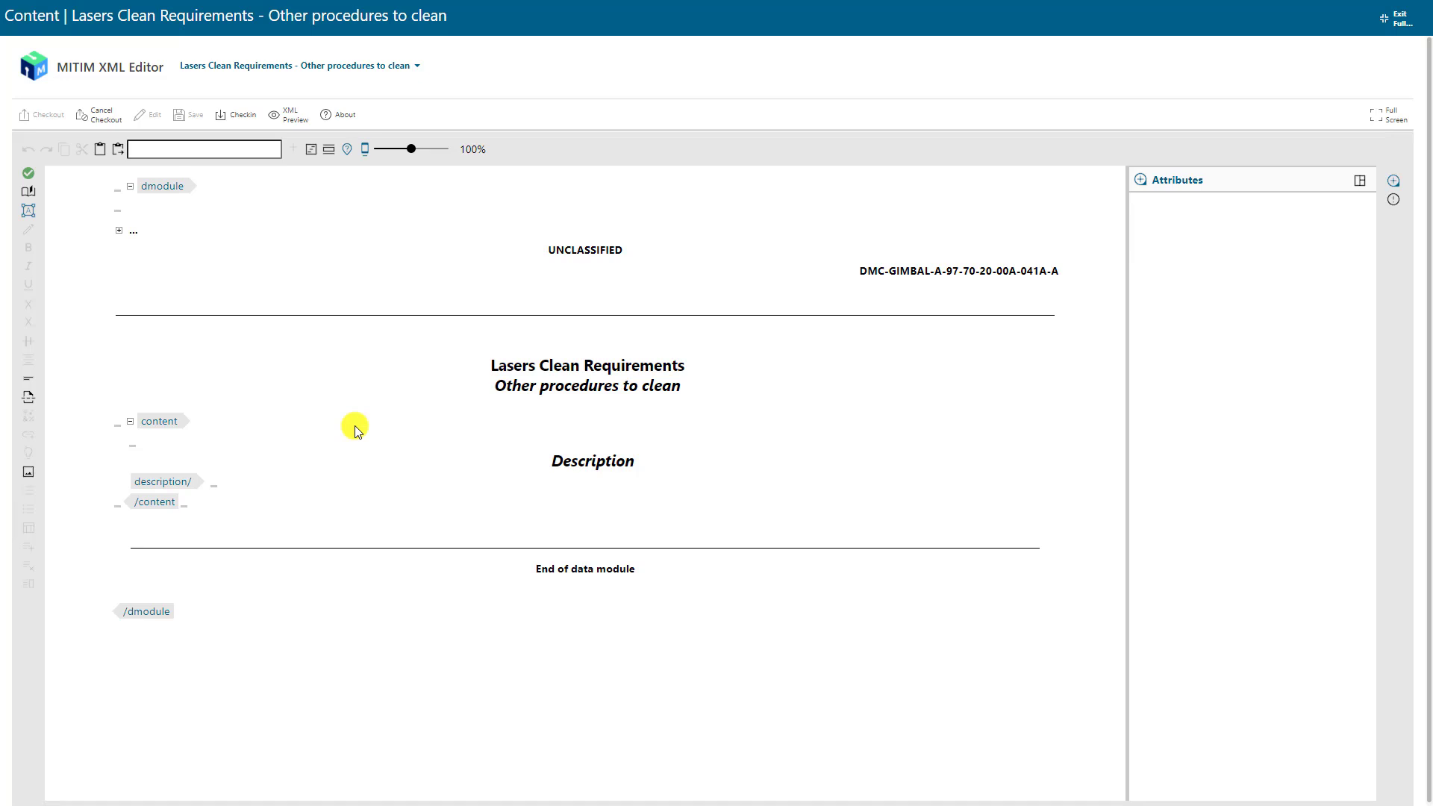
Step: Insert a para element inside the empty description element
{"action": "left_click", "coordinate": [214, 483]}
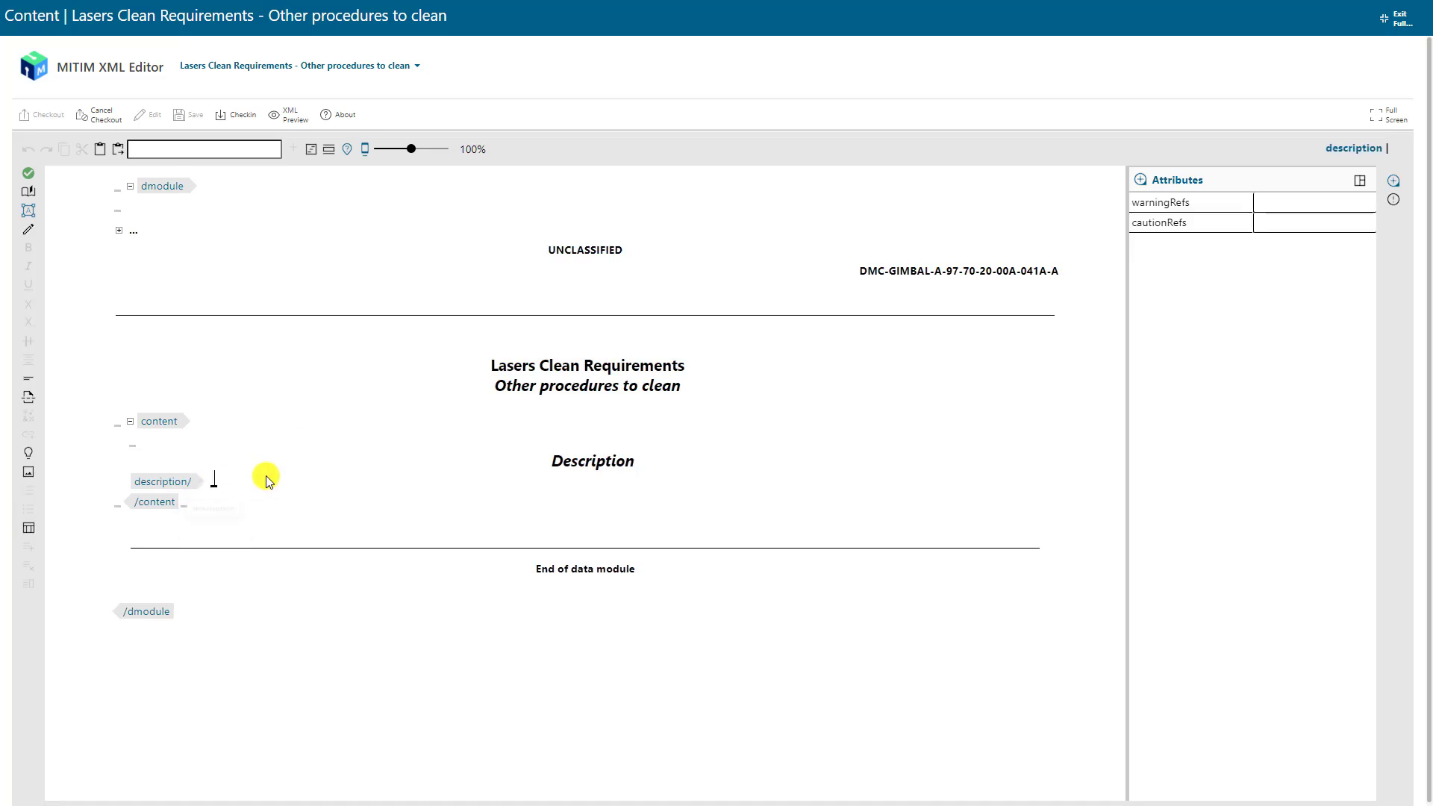
{"action": "left_click", "coordinate": [191, 151]}
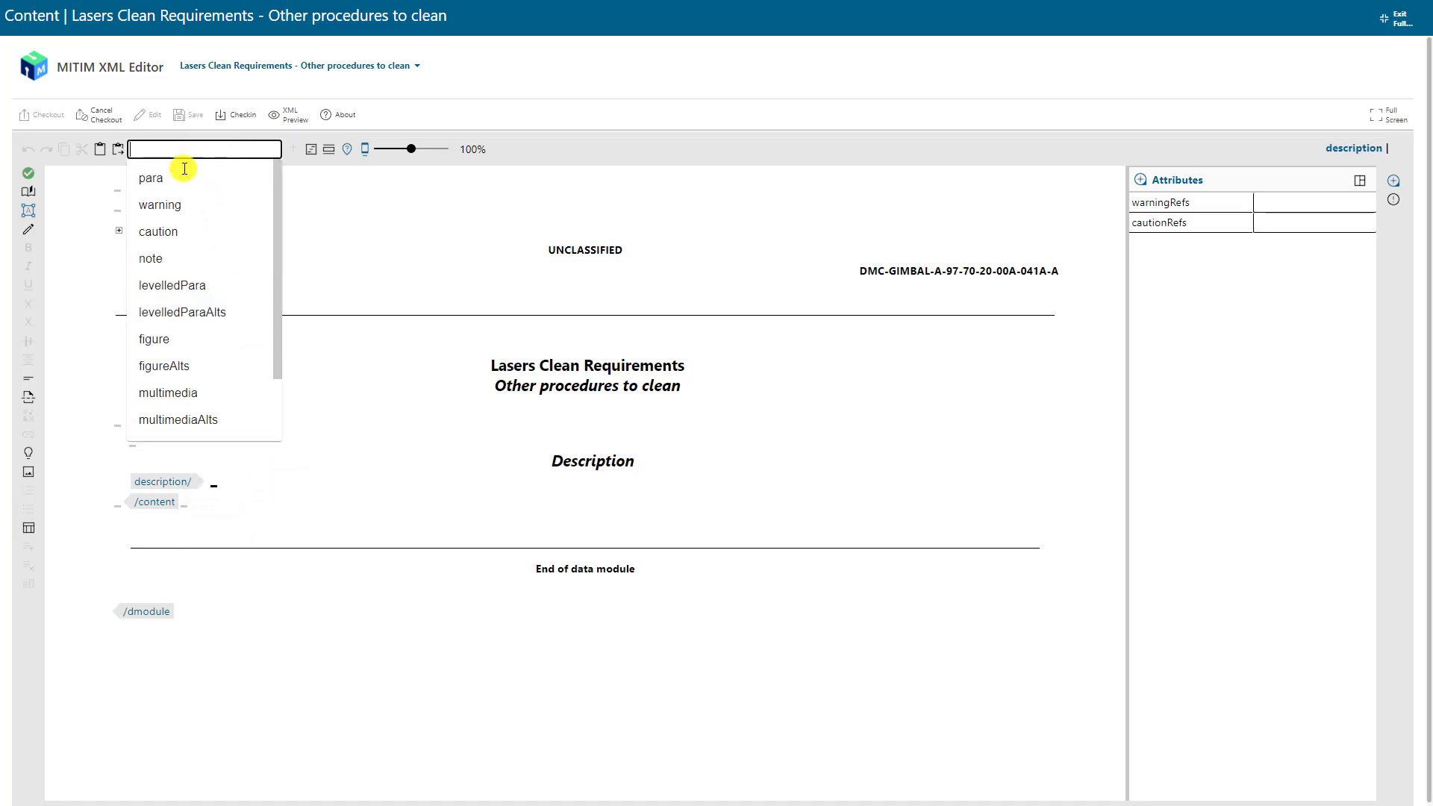
{"action": "left_click", "coordinate": [184, 172]}
{"action": "left_click", "coordinate": [292, 149]}
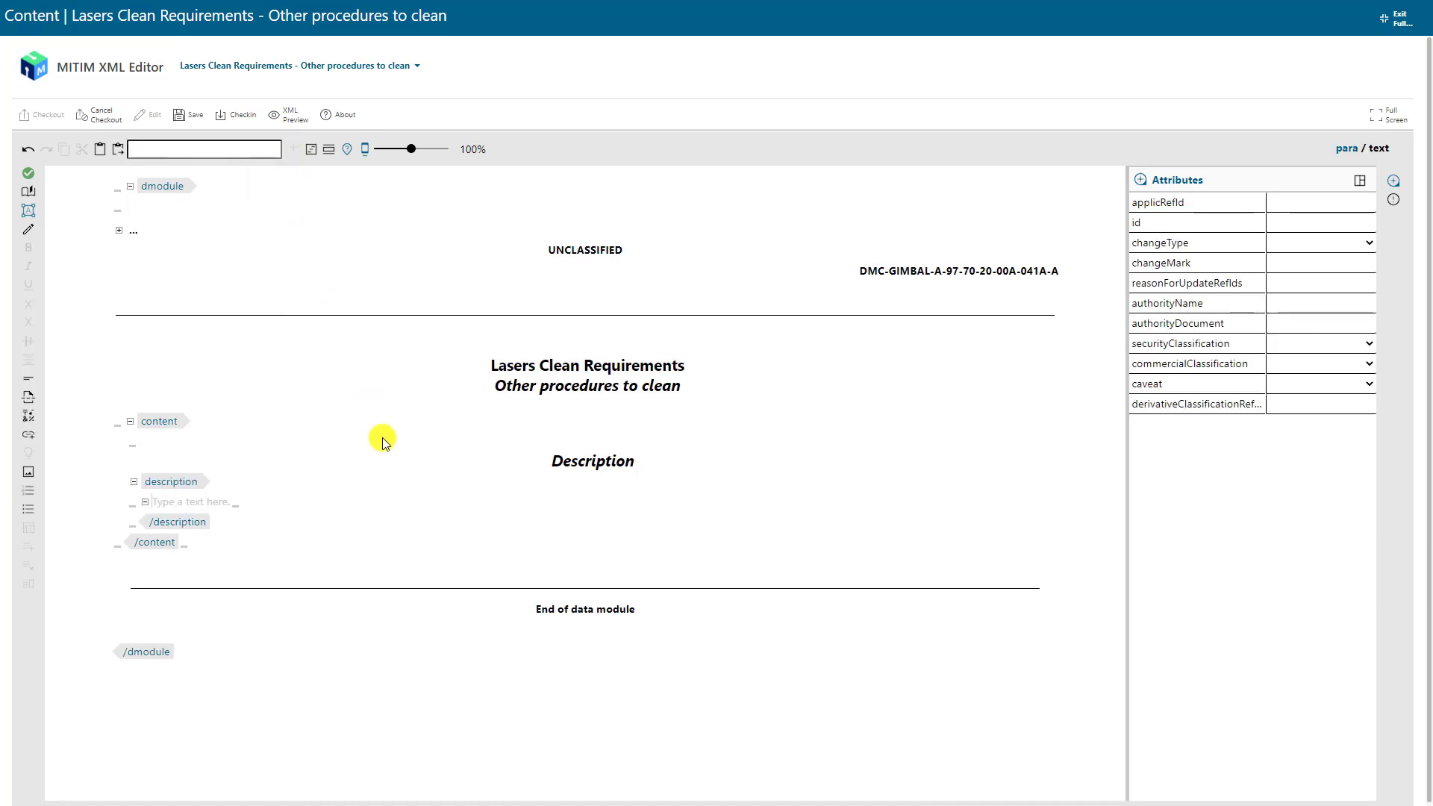
Step: Write "Lasers cleaning helps to keep the equipment in good condition." in the new description paragraph
{"action": "type", "text": "Lasers cleaning helo"}
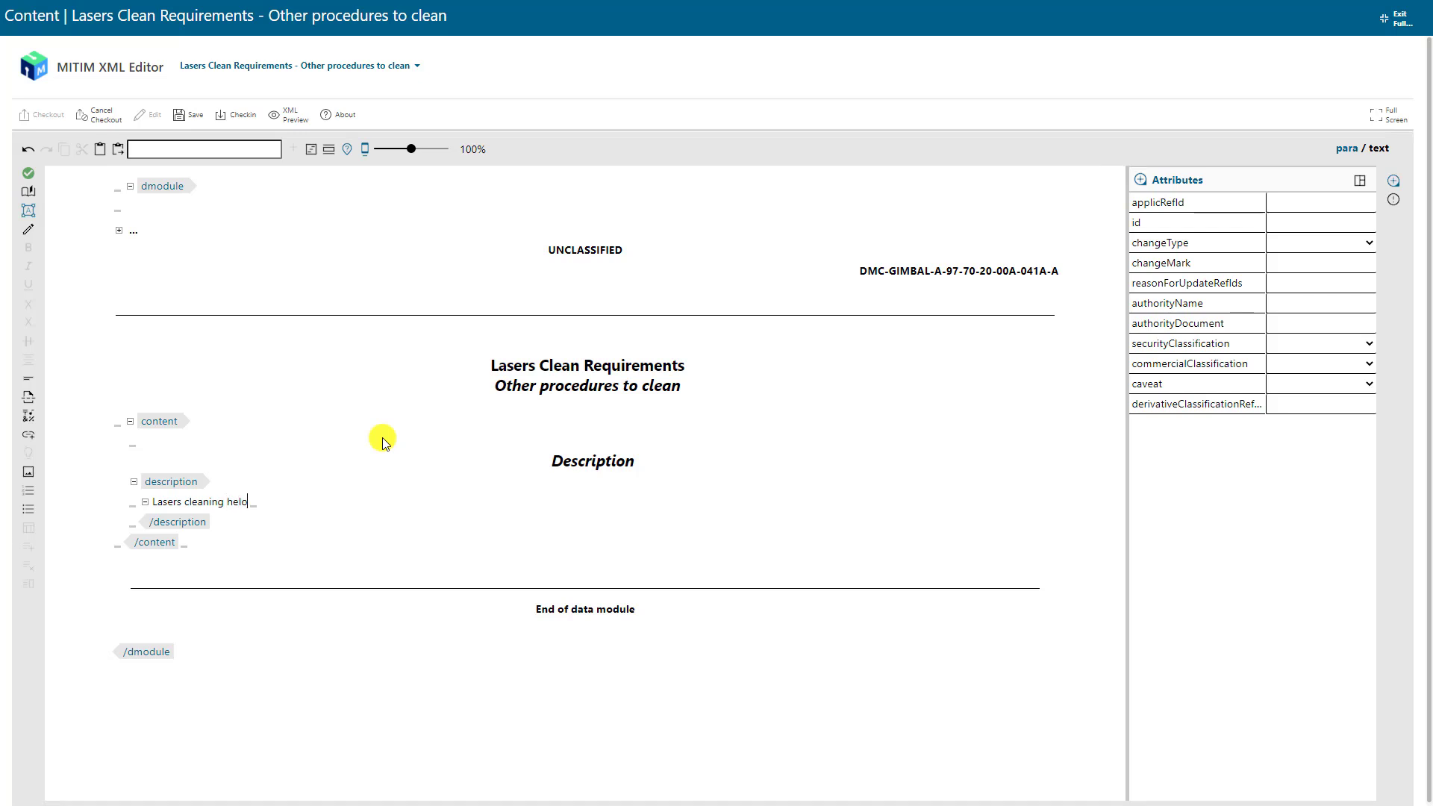
{"action": "key", "text": "BackSpace"}
{"action": "type", "text": "ps to keep the equipment in goof"}
{"action": "key", "text": "BackSpace"}
{"action": "type", "text": "d confi"}
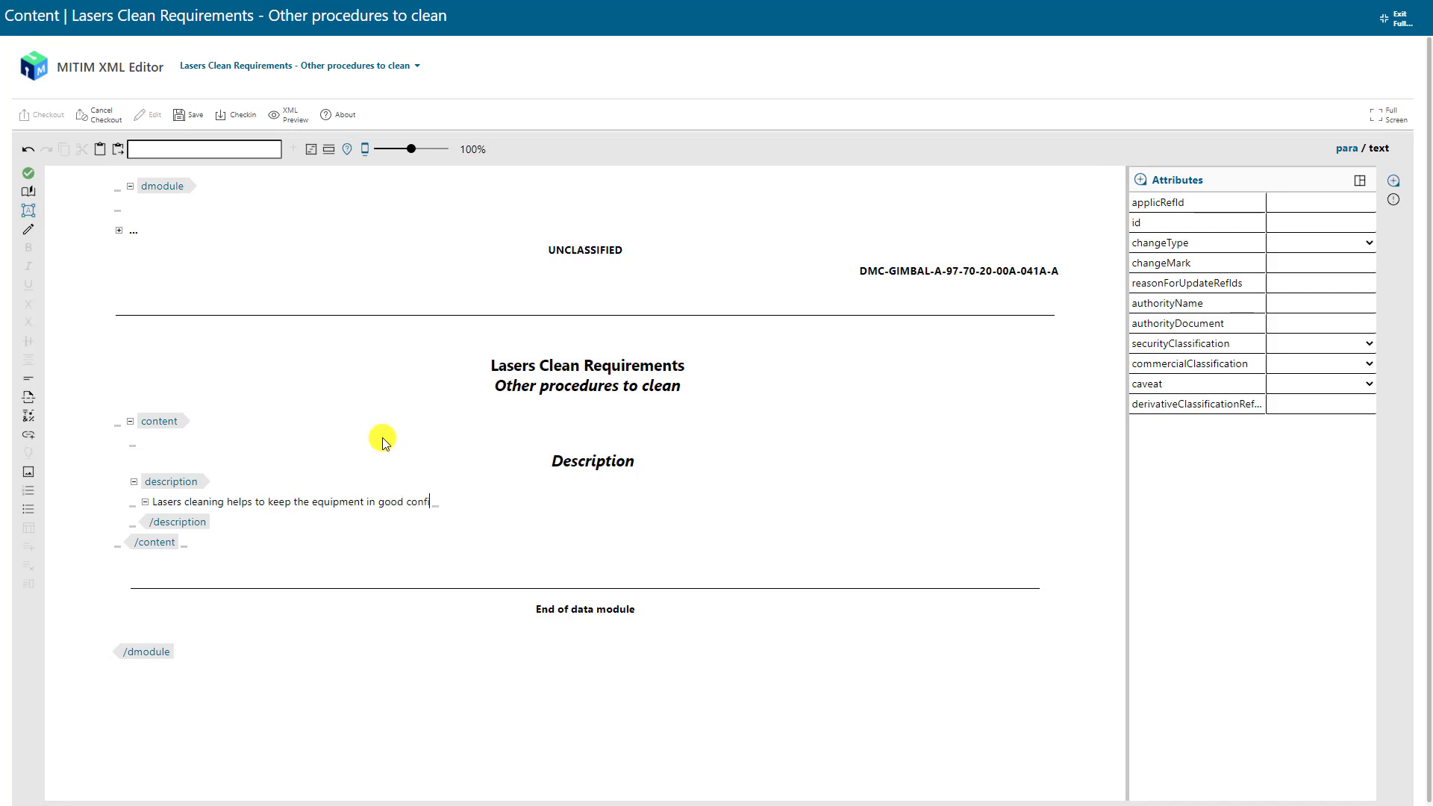
{"action": "type", "text": "tion"}
{"action": "key", "text": "BackSpace"}
{"action": "key", "text": "BackSpace"}
{"action": "key", "text": "BackSpace"}
{"action": "key", "text": "BackSpace"}
{"action": "key", "text": "BackSpace"}
{"action": "key", "text": "BackSpace"}
{"action": "type", "text": "dition."}
Step: Insert a warning block after the paragraph, inside the description element
{"action": "left_click", "coordinate": [459, 504]}
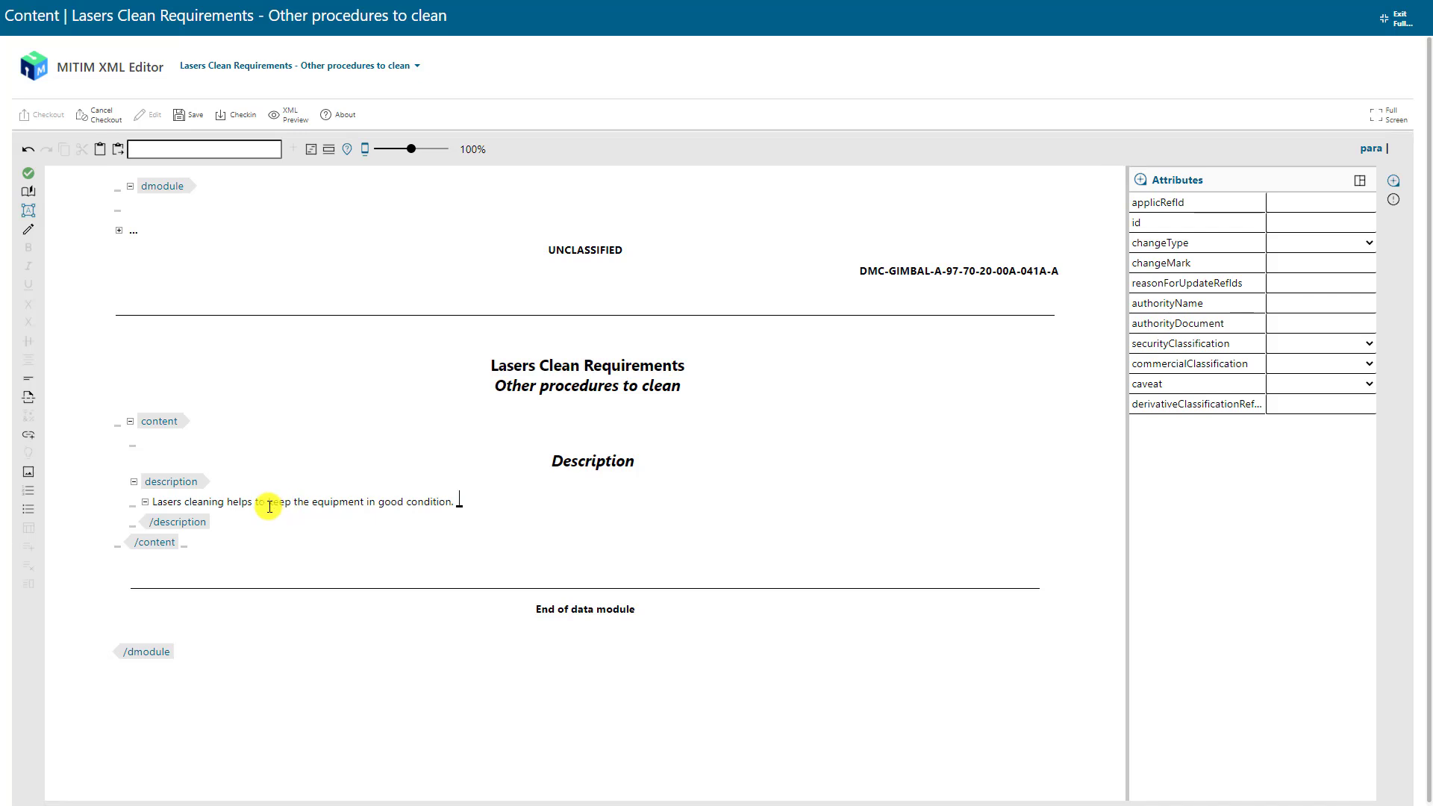
{"action": "left_click", "coordinate": [135, 518]}
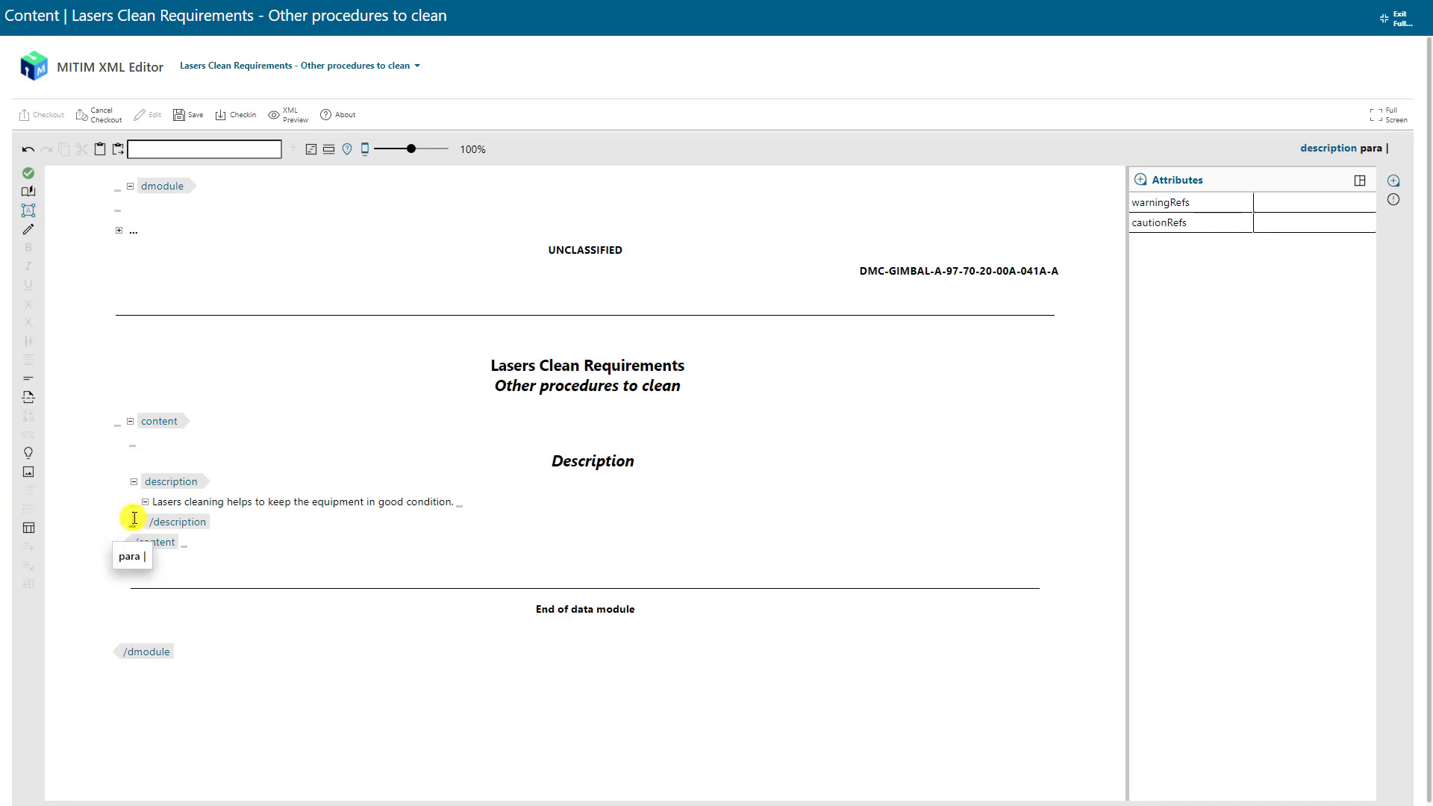
{"action": "left_click", "coordinate": [29, 454]}
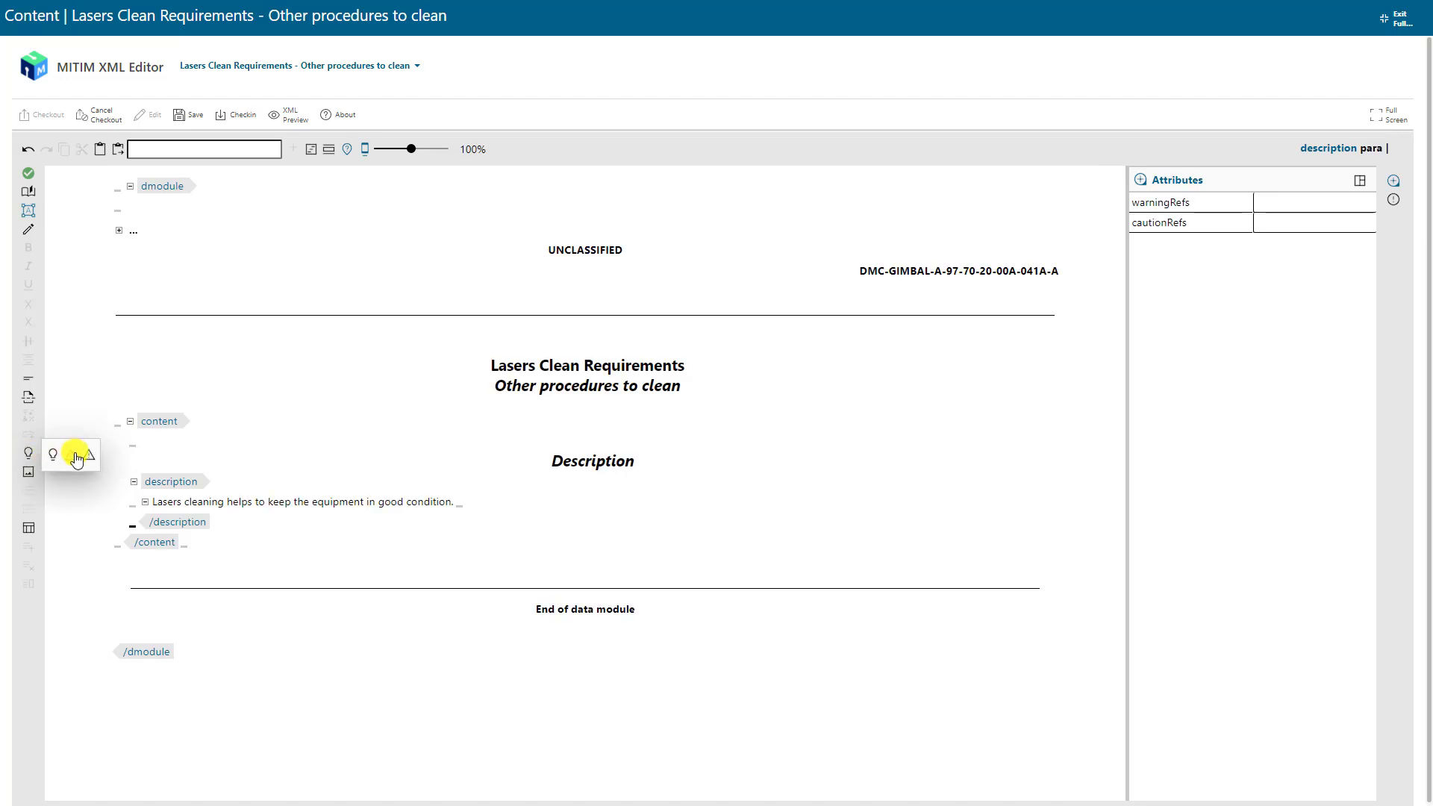
{"action": "left_click", "coordinate": [72, 458]}
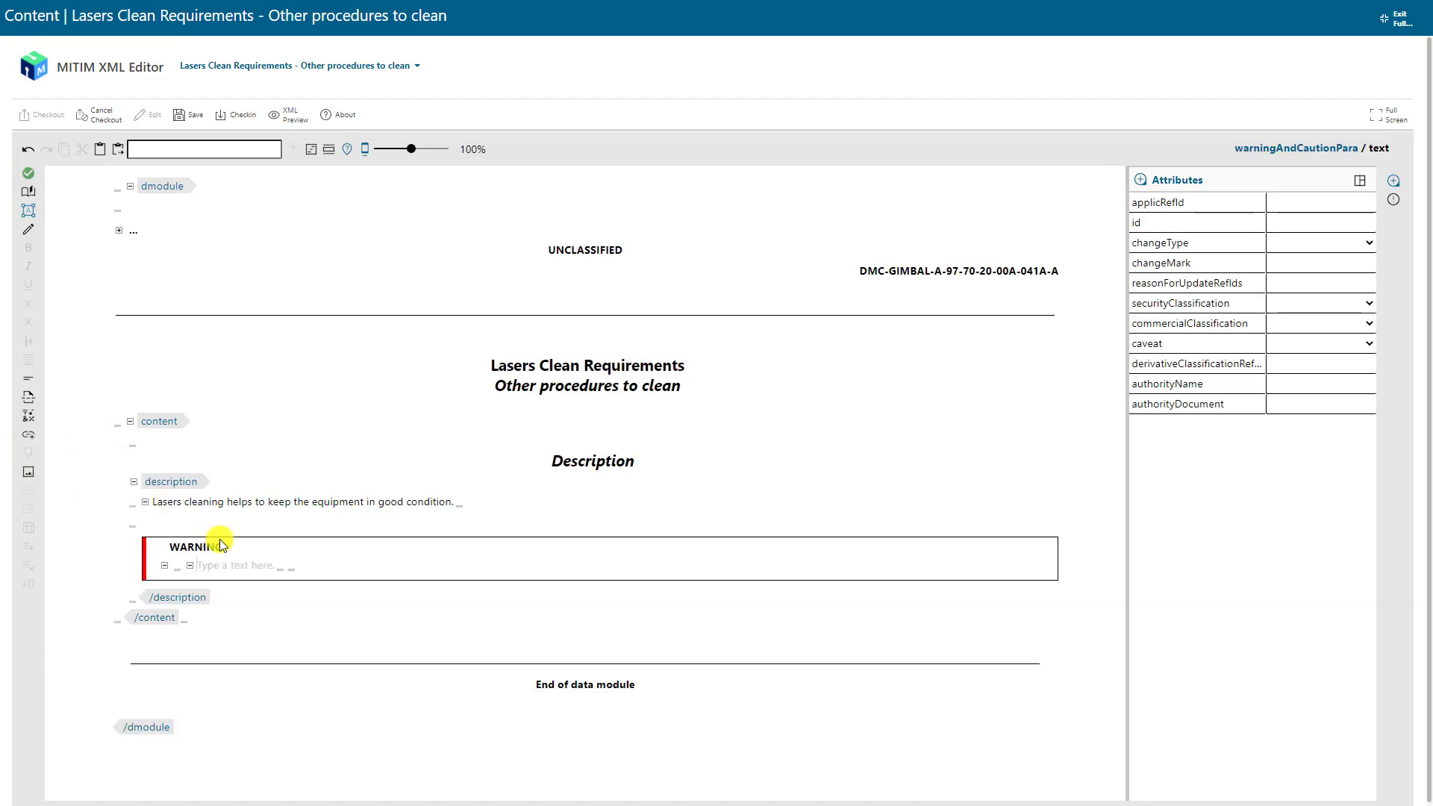
Step: Write "Use protective gloves and safety glasses during the cleaning task." in the warning block's paragraph
{"action": "type", "text": "Use protective gloves an"}
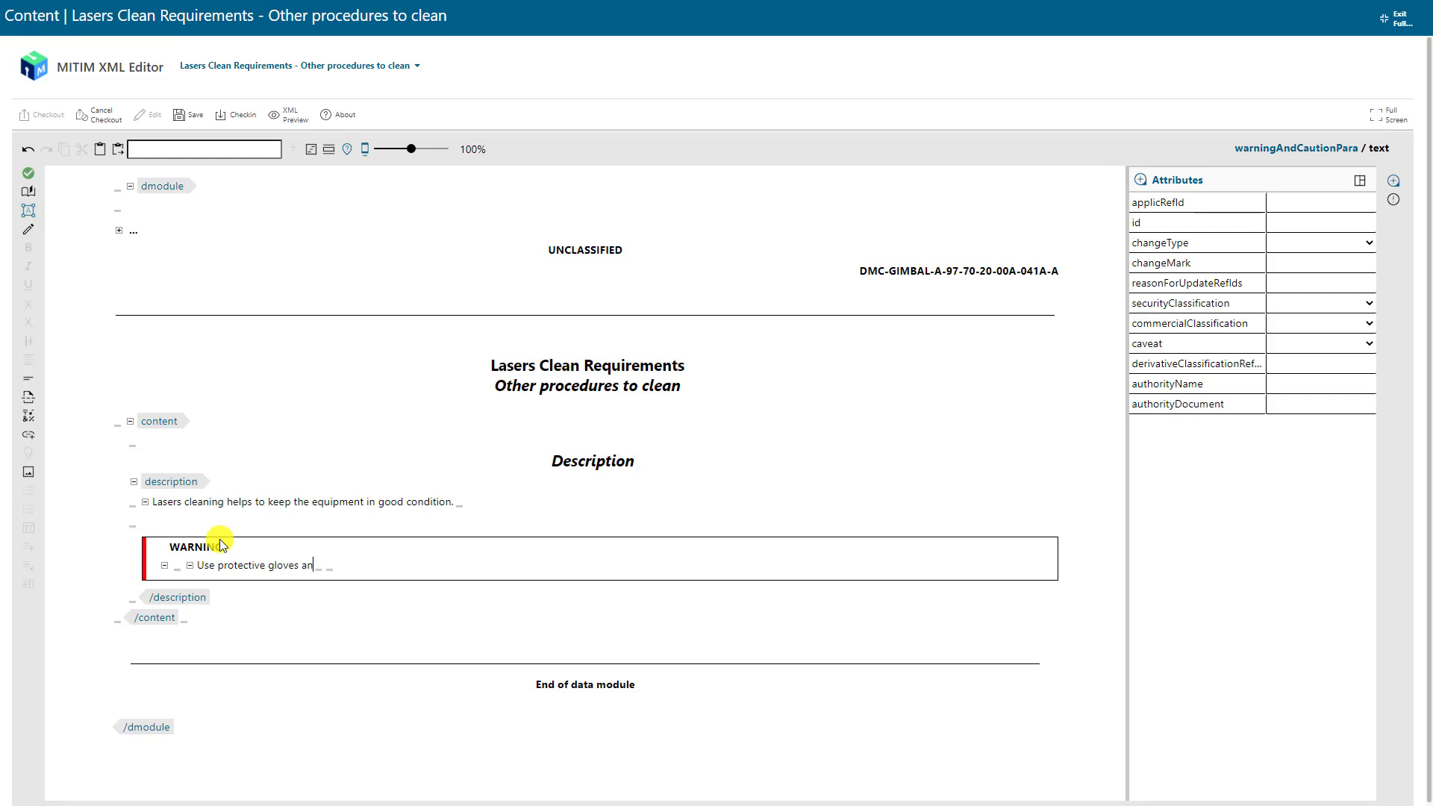
{"action": "type", "text": "d safety glasses"}
{"action": "type", "text": "during the cleaning task."}
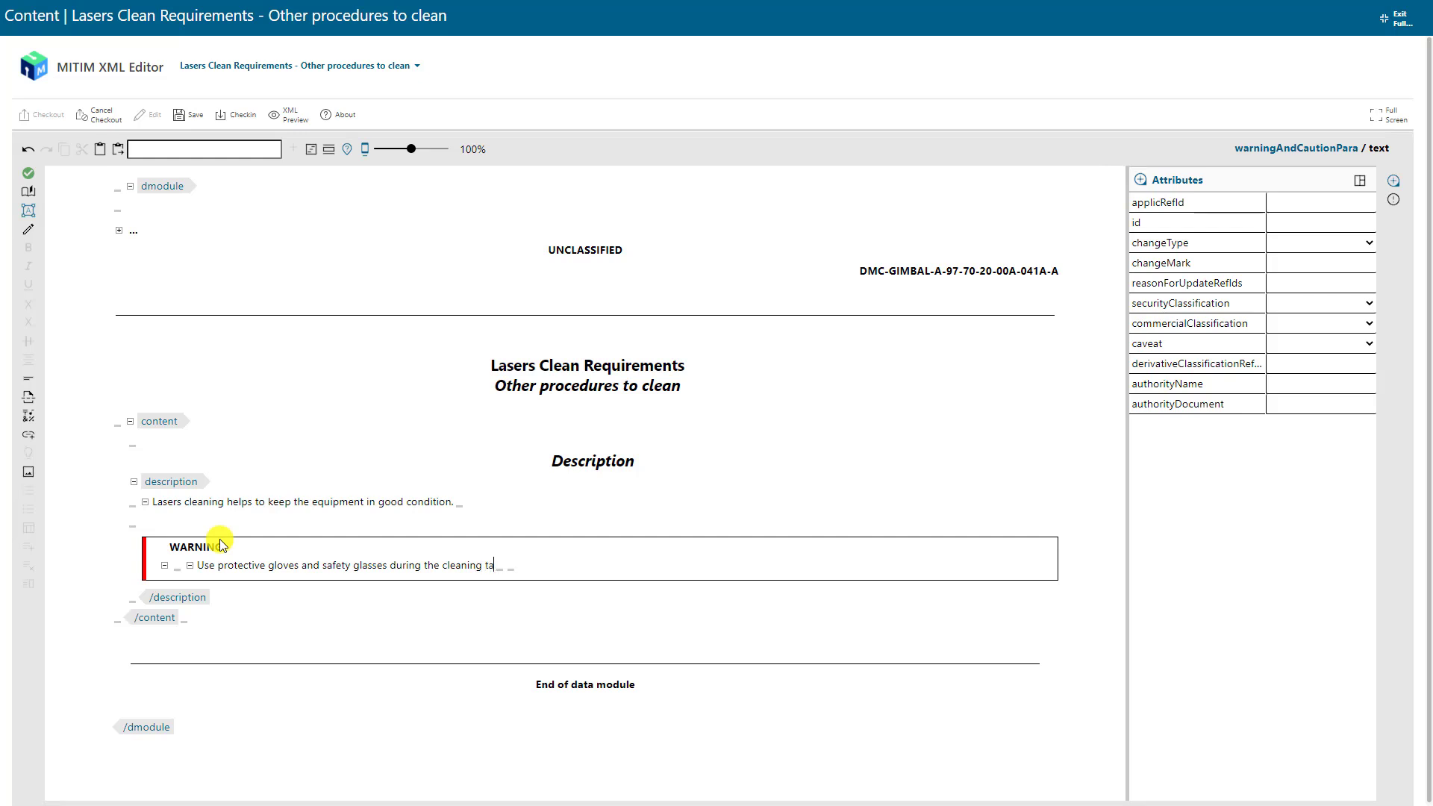
Step: Insert a figure after the warning, inside the description element, and title it "Gimbal Lasers"
{"action": "left_click", "coordinate": [132, 596]}
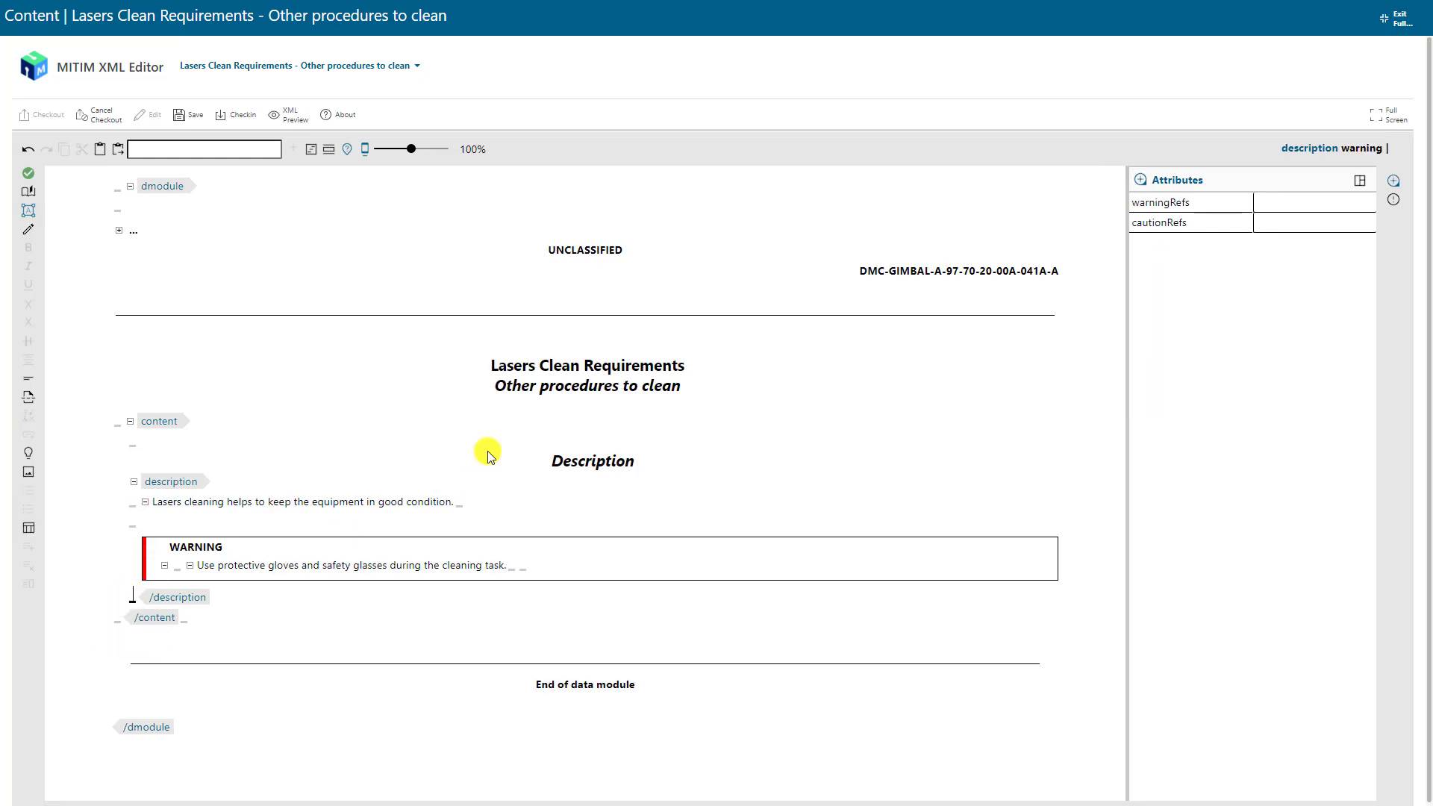
{"action": "left_click", "coordinate": [30, 477]}
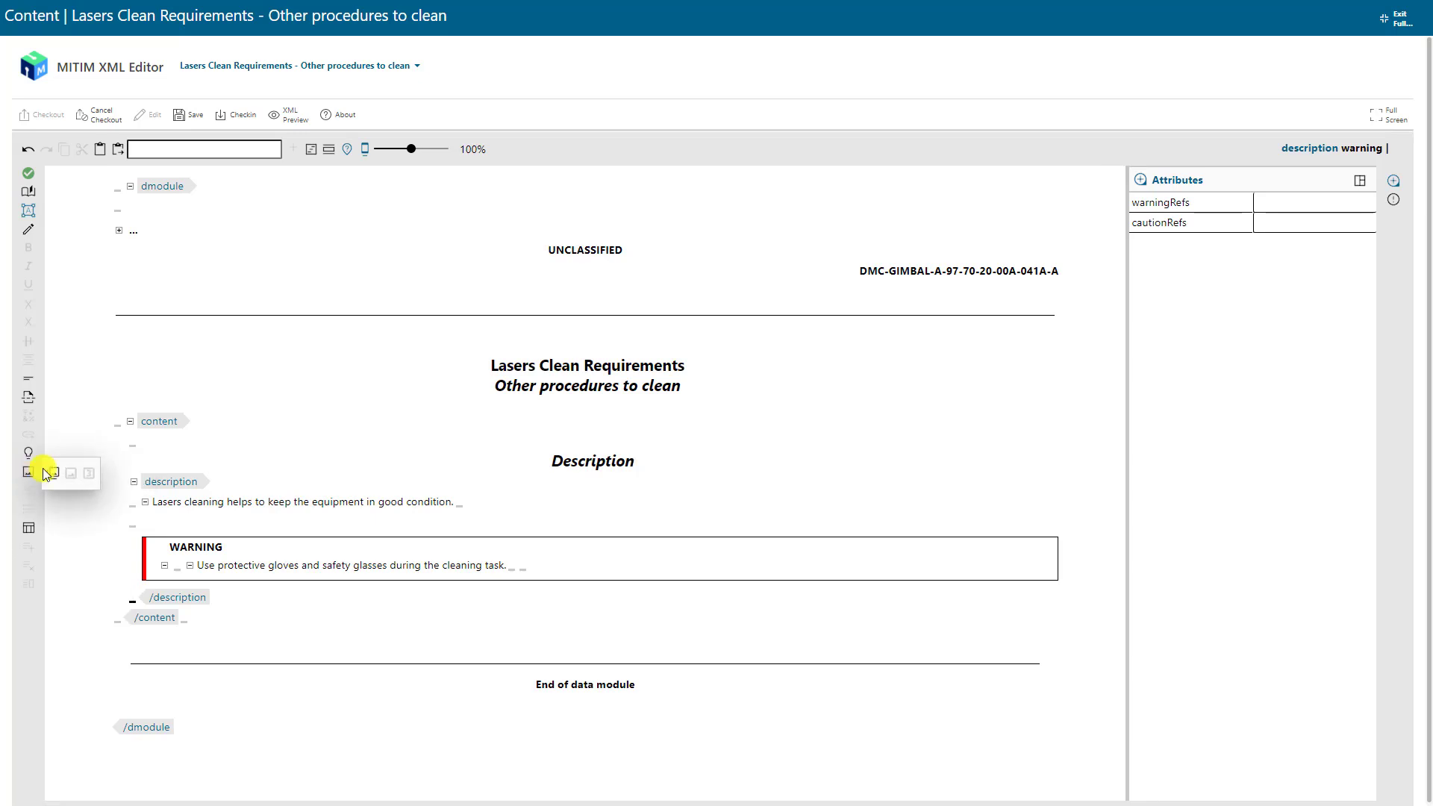
{"action": "left_click", "coordinate": [54, 476]}
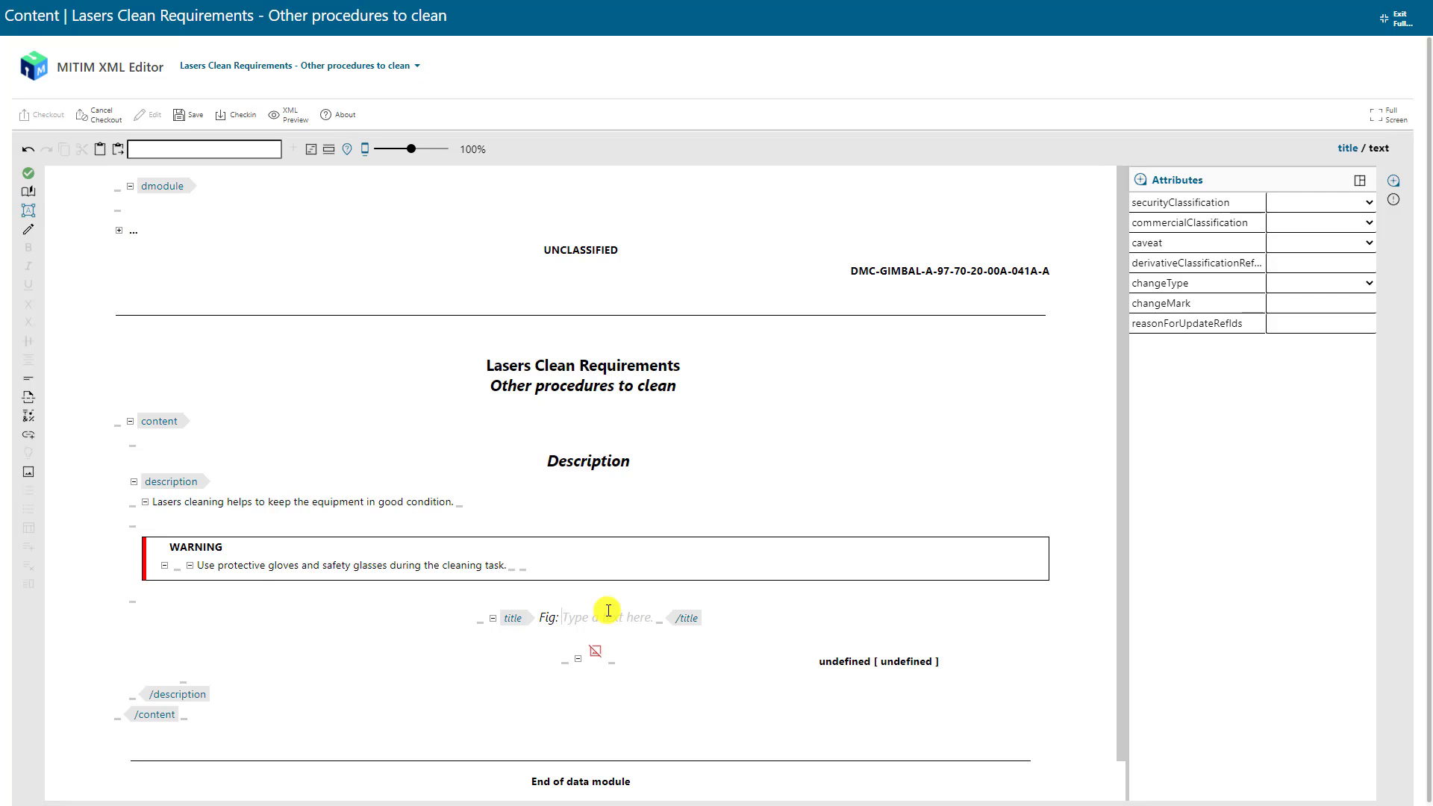
{"action": "type", "text": "Gimba"}
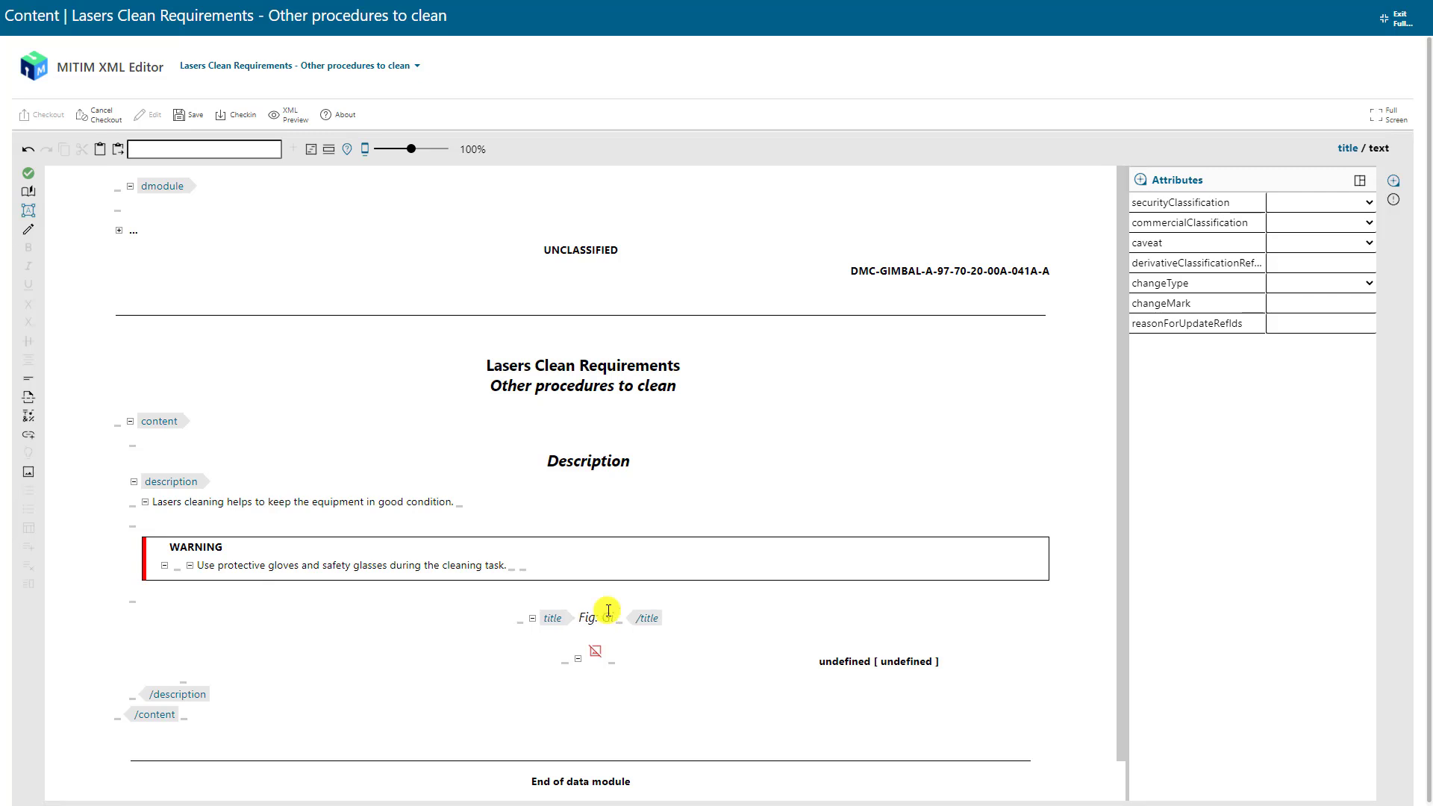
{"action": "type", "text": "l Lasers"}
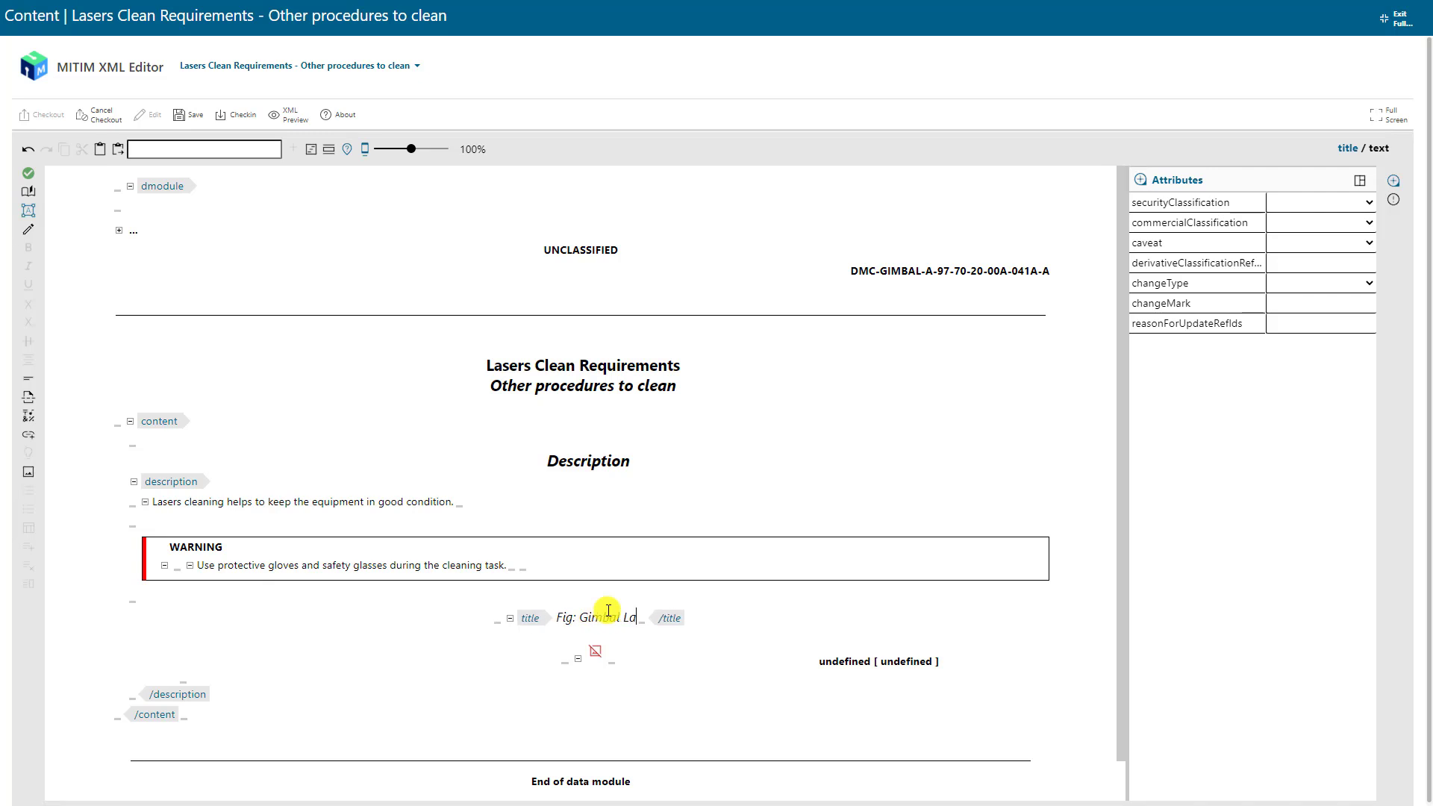
Step: Fill the figure's empty graphic with the local image file ICN-GIMBAL-A-974030-0-1A2B3-0106R-A-001-01
{"action": "double_click", "coordinate": [591, 656]}
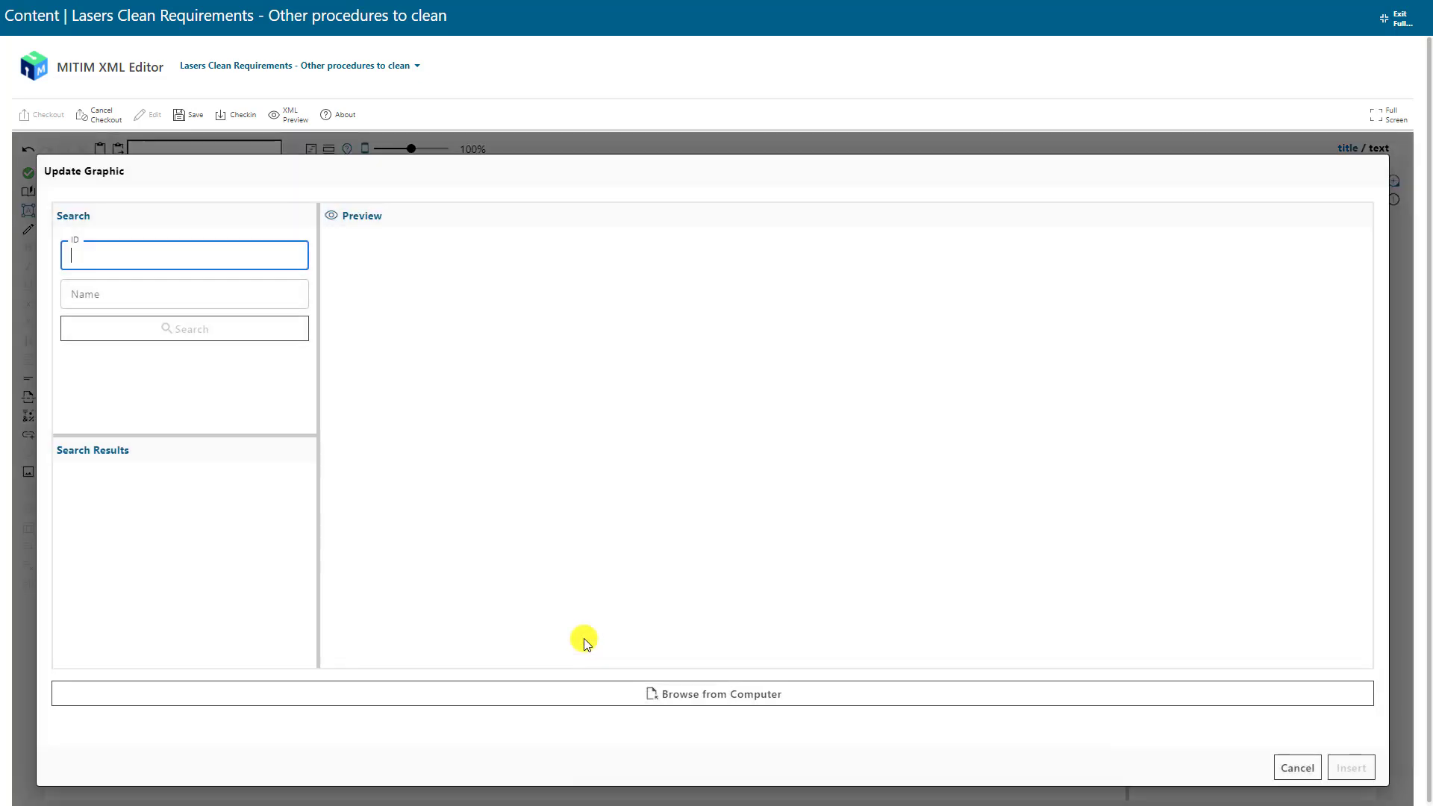
{"action": "left_click", "coordinate": [685, 706]}
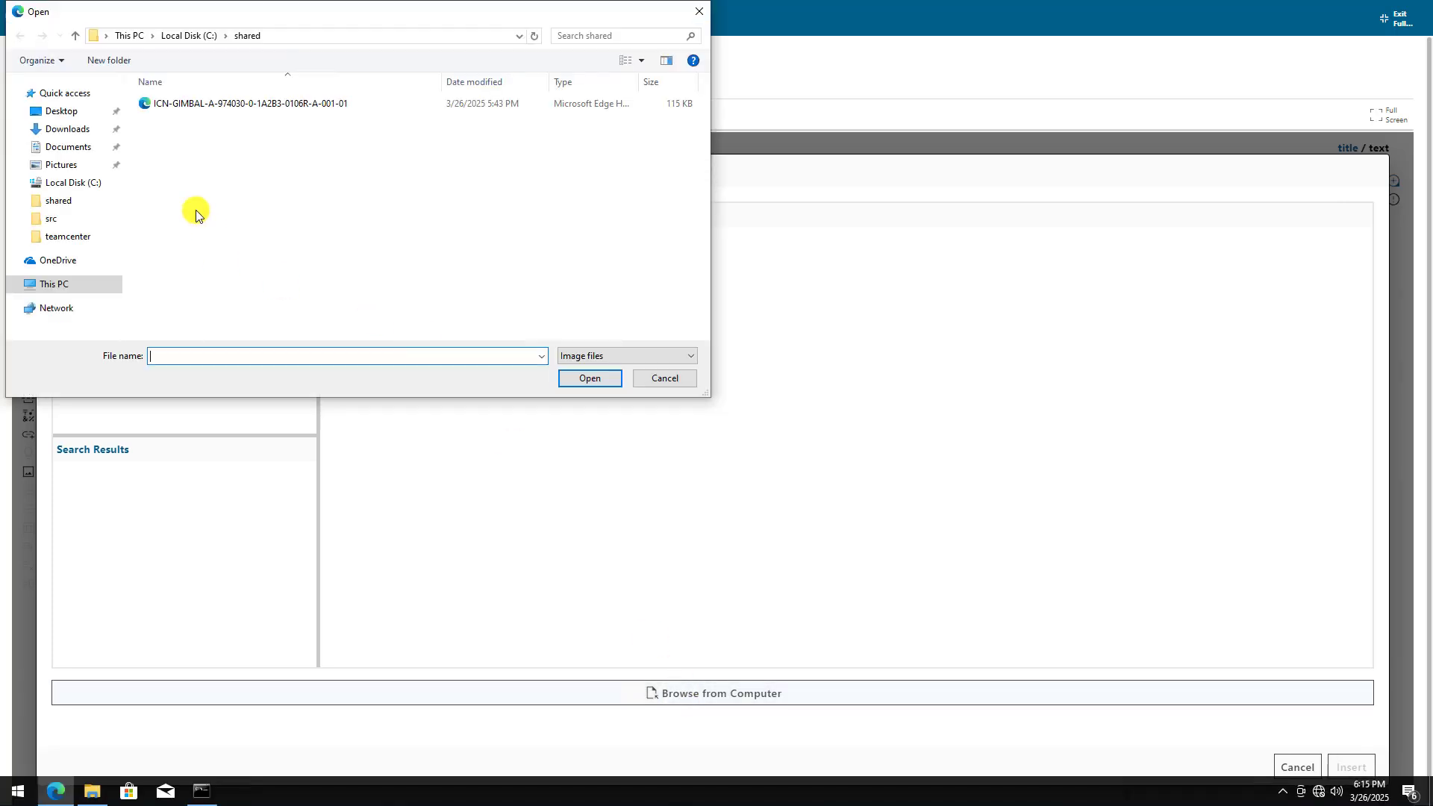
{"action": "left_click", "coordinate": [214, 105]}
{"action": "left_click", "coordinate": [593, 380]}
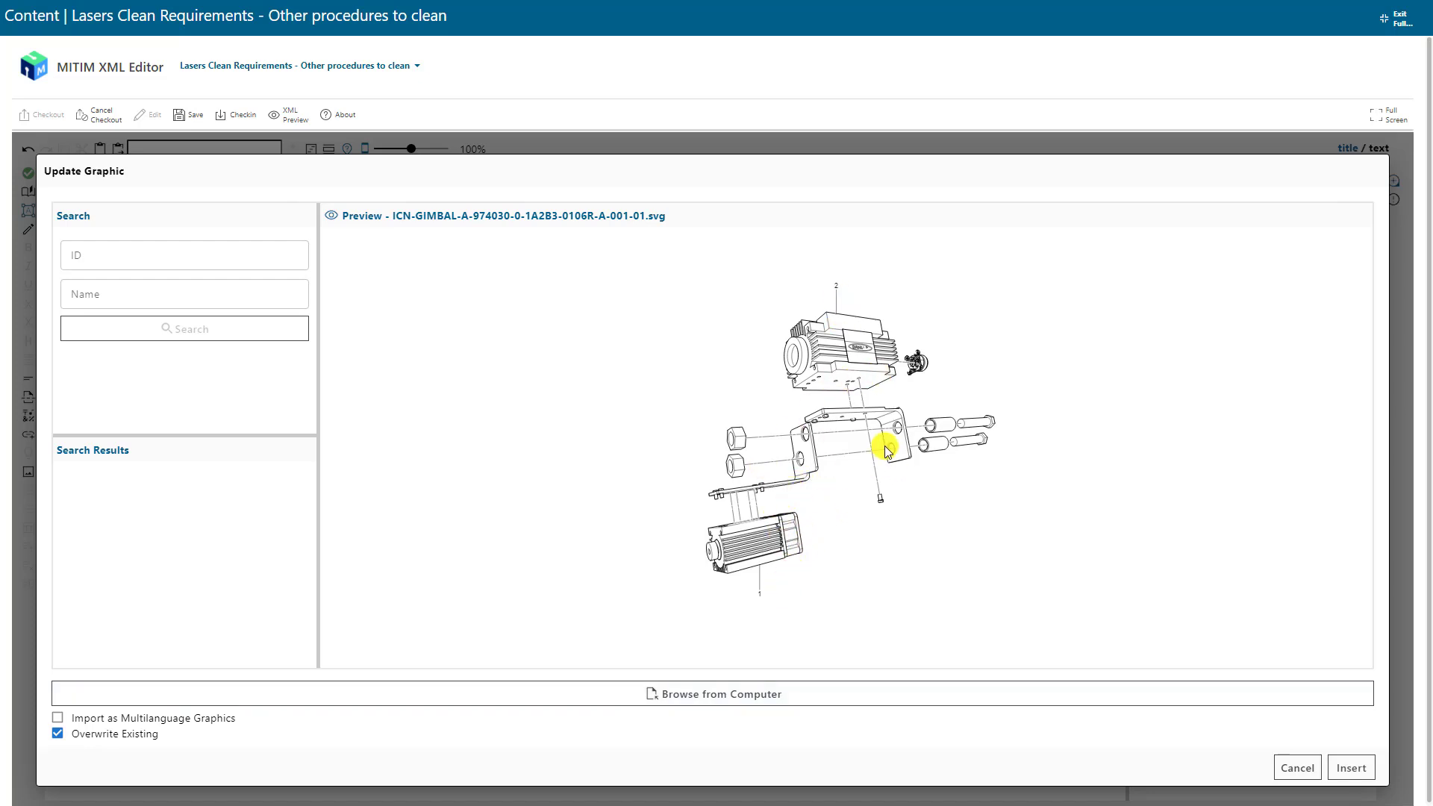
{"action": "left_click", "coordinate": [1347, 773]}
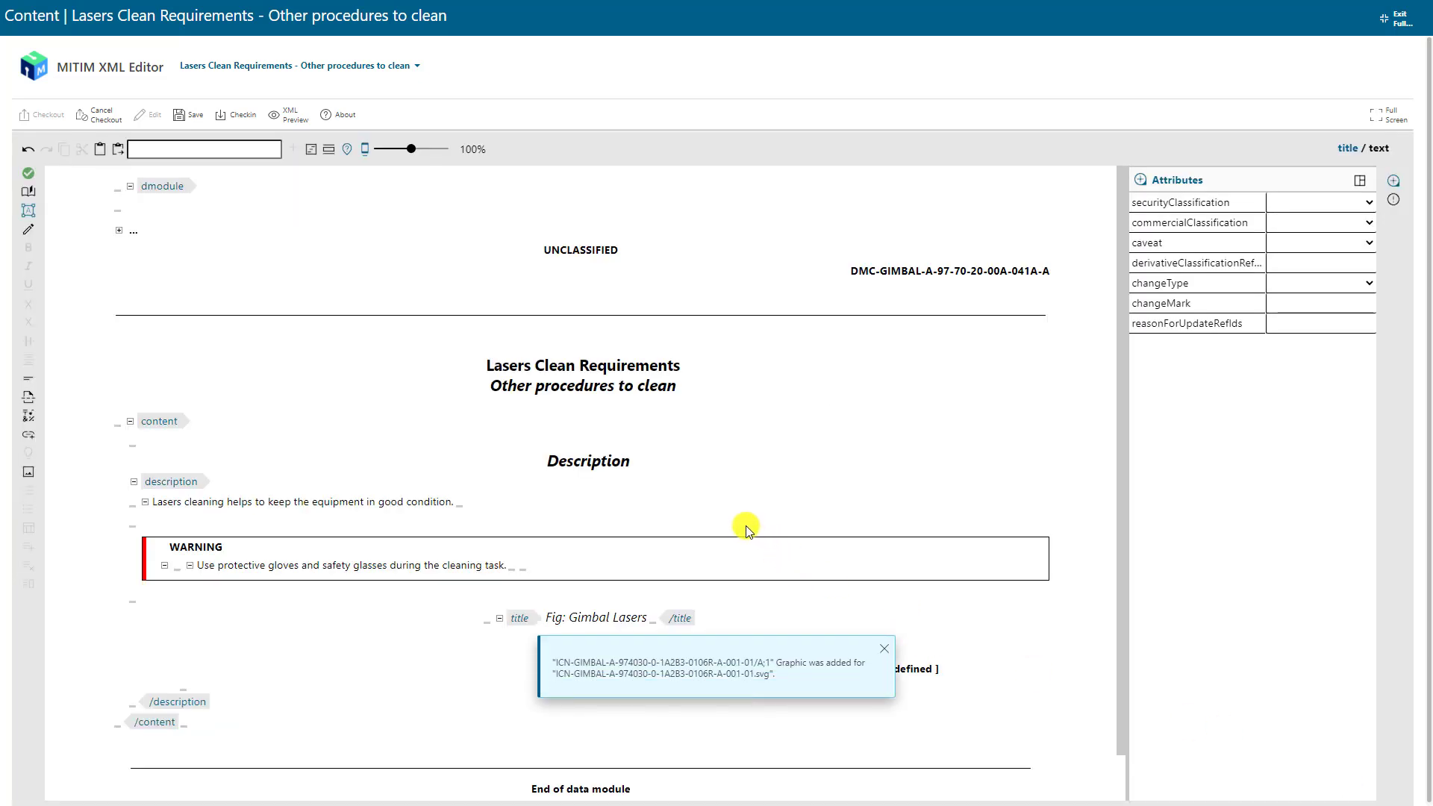
Step: Insert a para element after the figure, at the end of the description, and write "Lasers:" in it
{"action": "scroll", "coordinate": [739, 462], "scroll_direction": "down", "scroll_amount": 10}
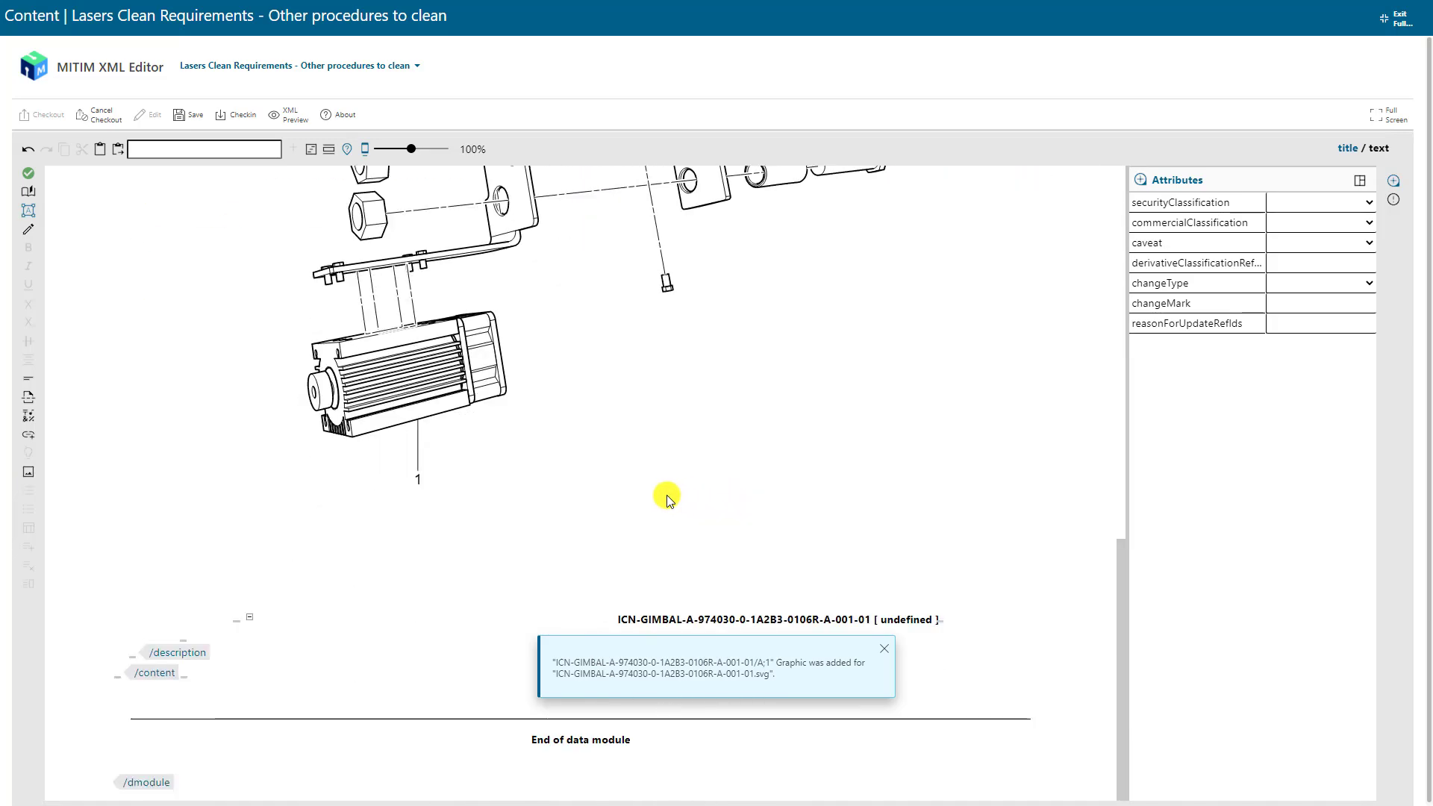
{"action": "left_click", "coordinate": [128, 651]}
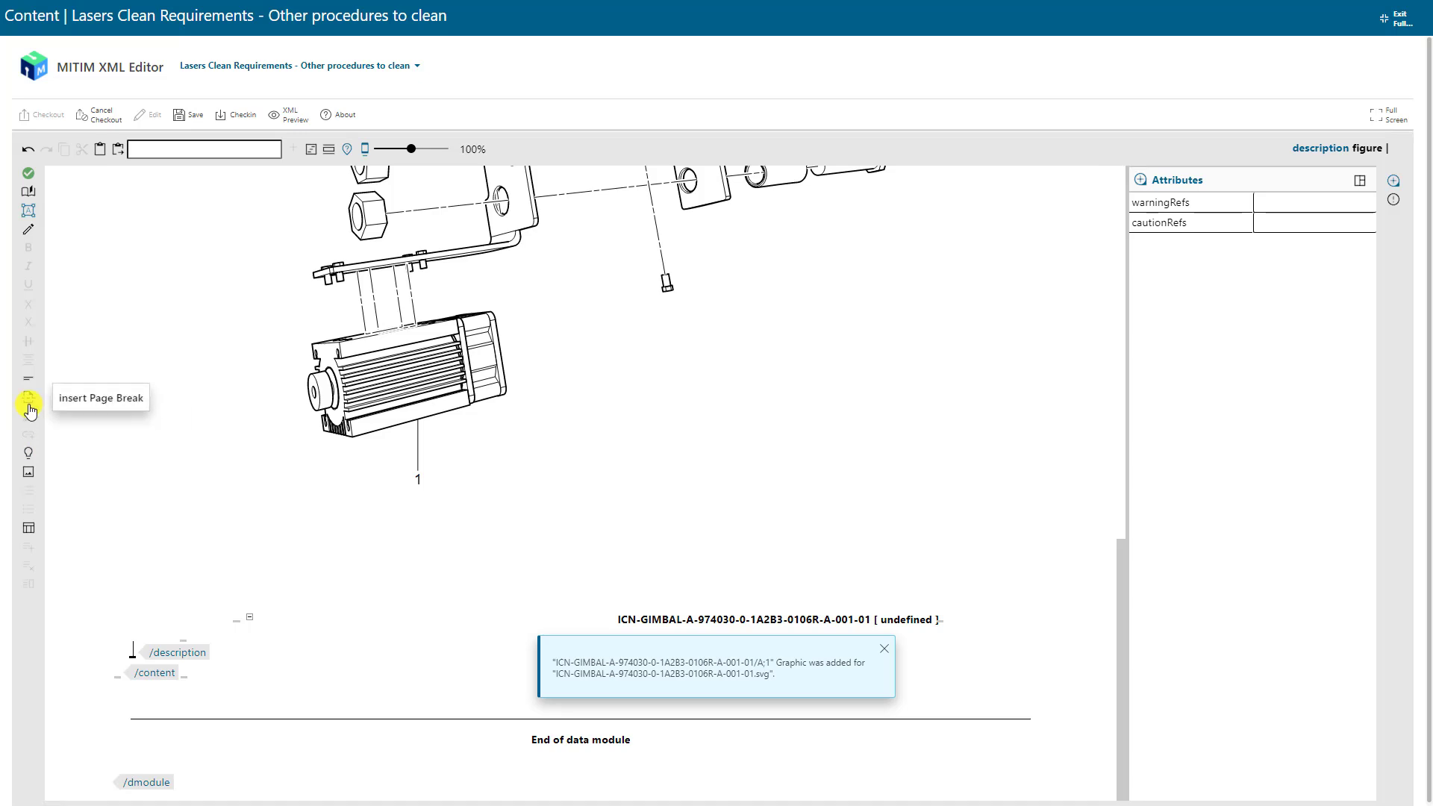
{"action": "left_click", "coordinate": [149, 149]}
{"action": "type", "text": "para"}
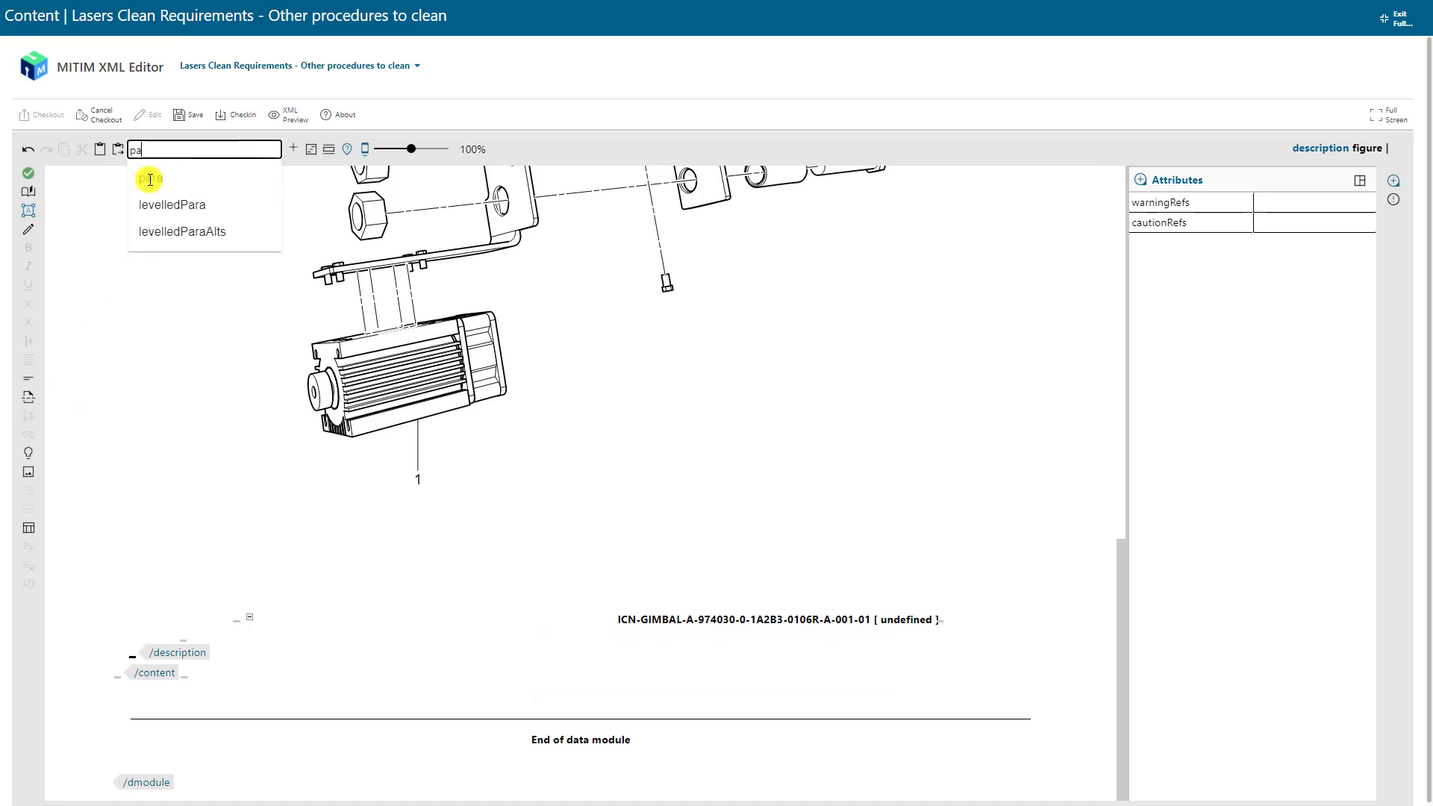
{"action": "left_click", "coordinate": [294, 154]}
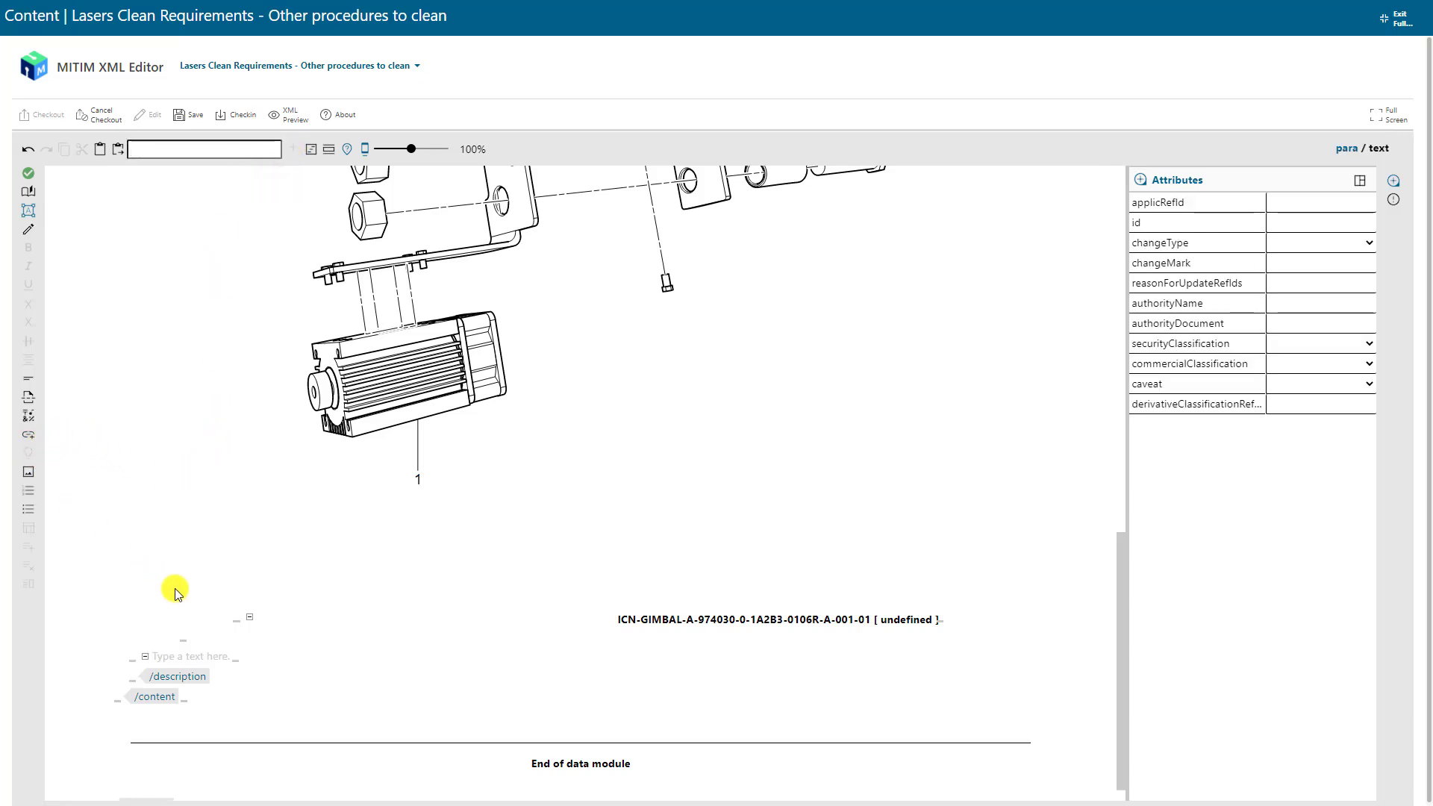
{"action": "type", "text": "Lasers:"}
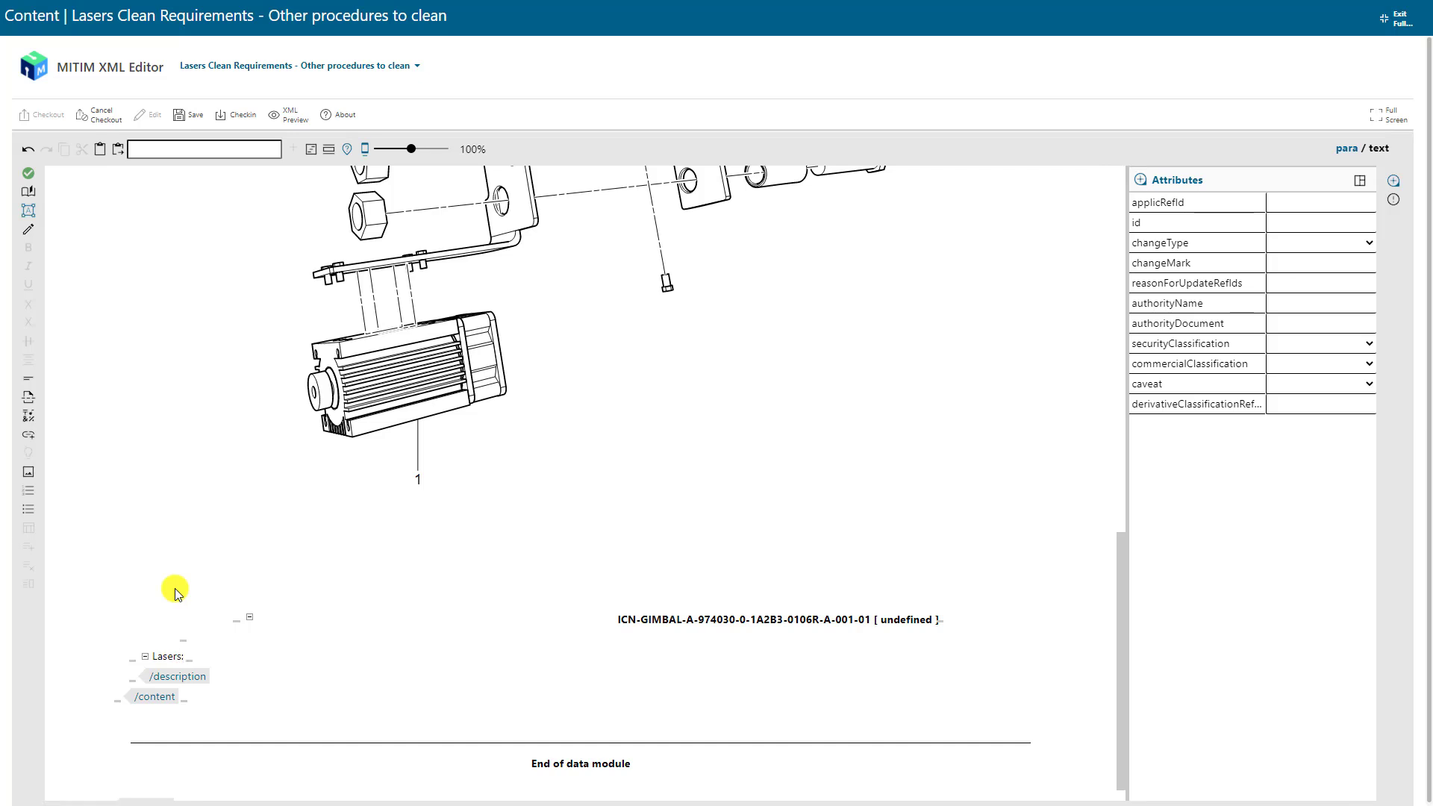
Step: Add a numbered list to the "Lasers:" paragraph with the items "Laser, 5 kW" and "Laser, 55 kW"
{"action": "left_click", "coordinate": [28, 498]}
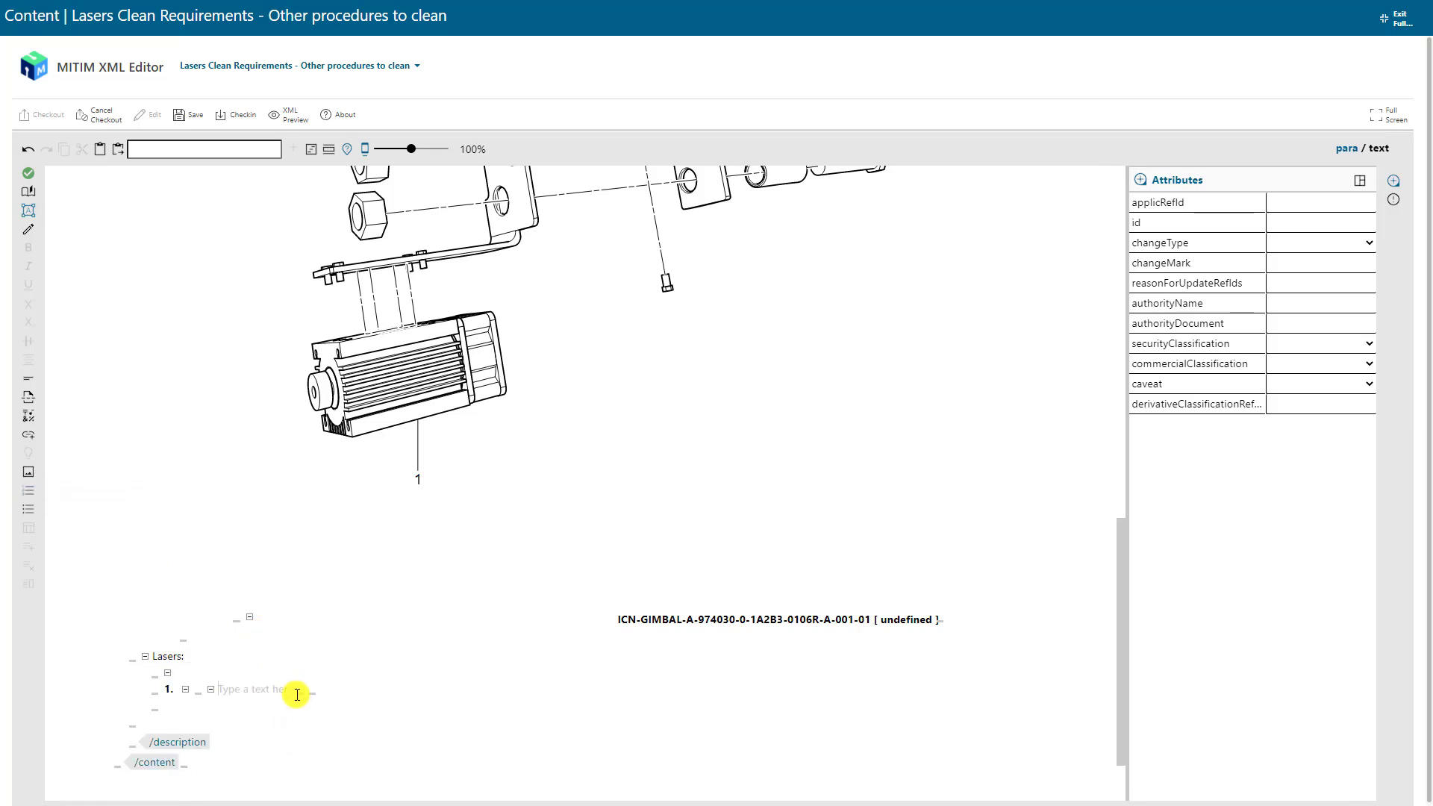
{"action": "type", "text": "Laser, 5Kw"}
{"action": "key", "text": "Return"}
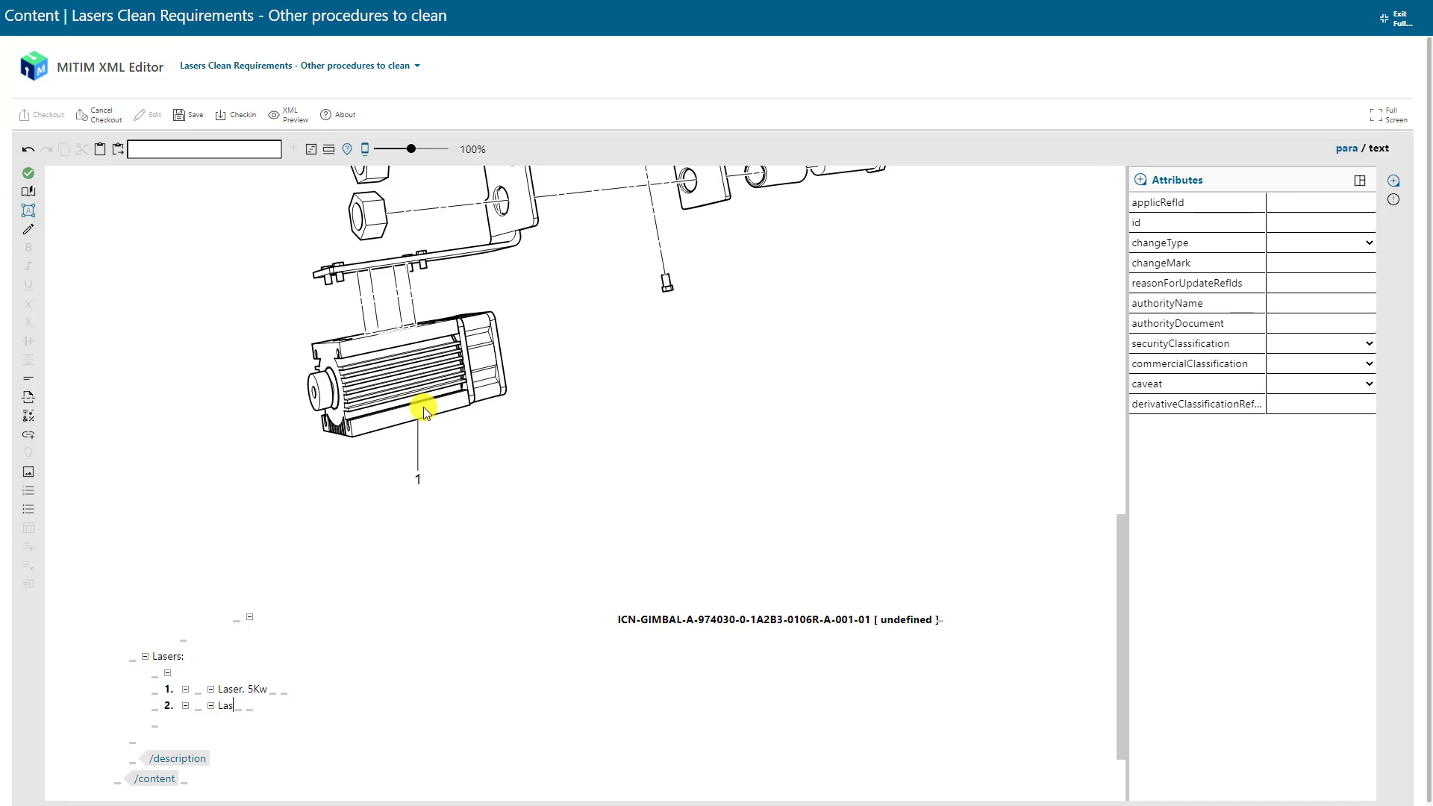
{"action": "type", "text": "Laser"}
{"action": "left_click", "coordinate": [281, 689]}
{"action": "type", "text": "kW"}
{"action": "scroll", "coordinate": [333, 650], "scroll_direction": "down", "scroll_amount": 2}
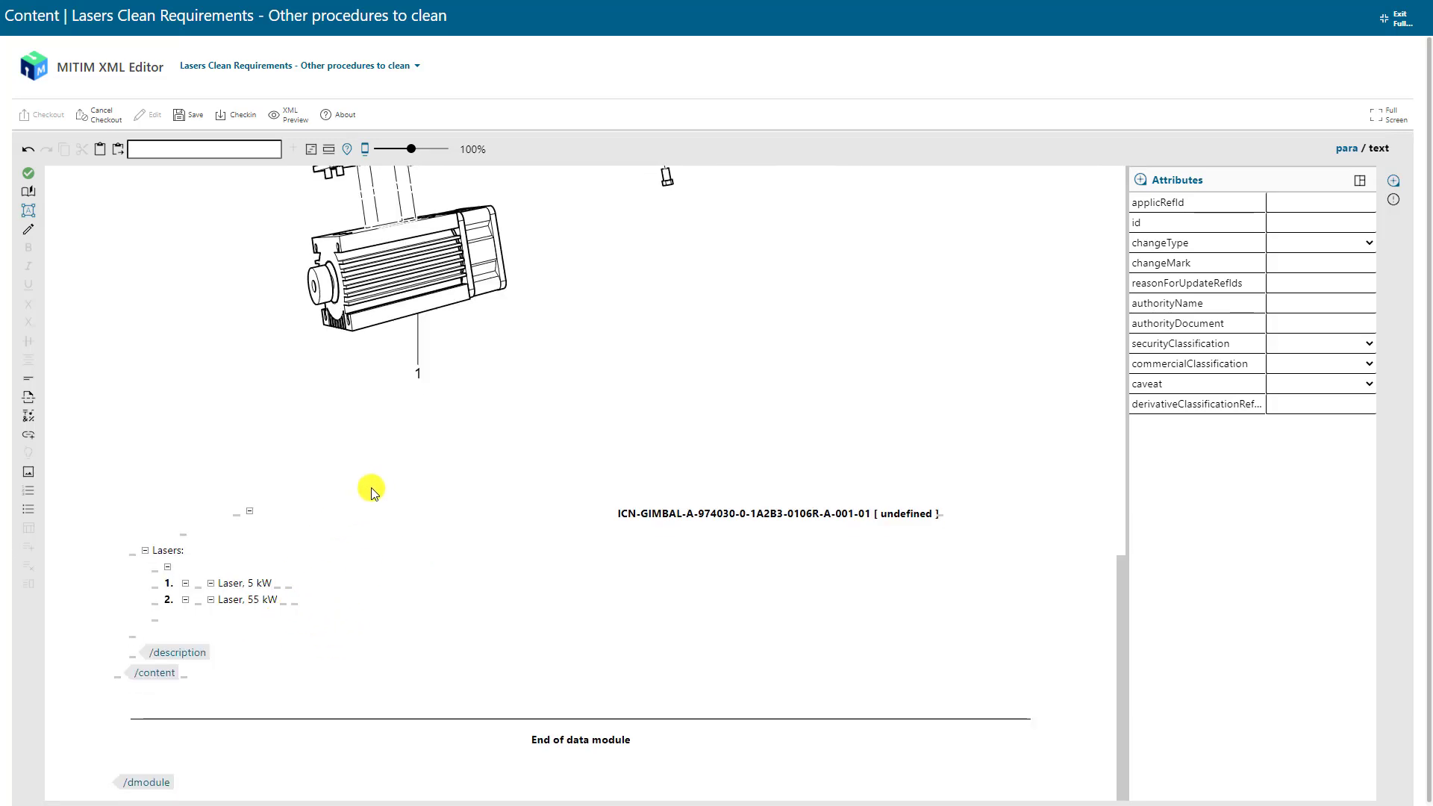
Step: Save and check in the Lasers Clean Requirements data module, and leave the full-screen view
{"action": "scroll", "coordinate": [371, 486], "scroll_direction": "up", "scroll_amount": 8}
{"action": "scroll", "coordinate": [486, 394], "scroll_direction": "up", "scroll_amount": 6}
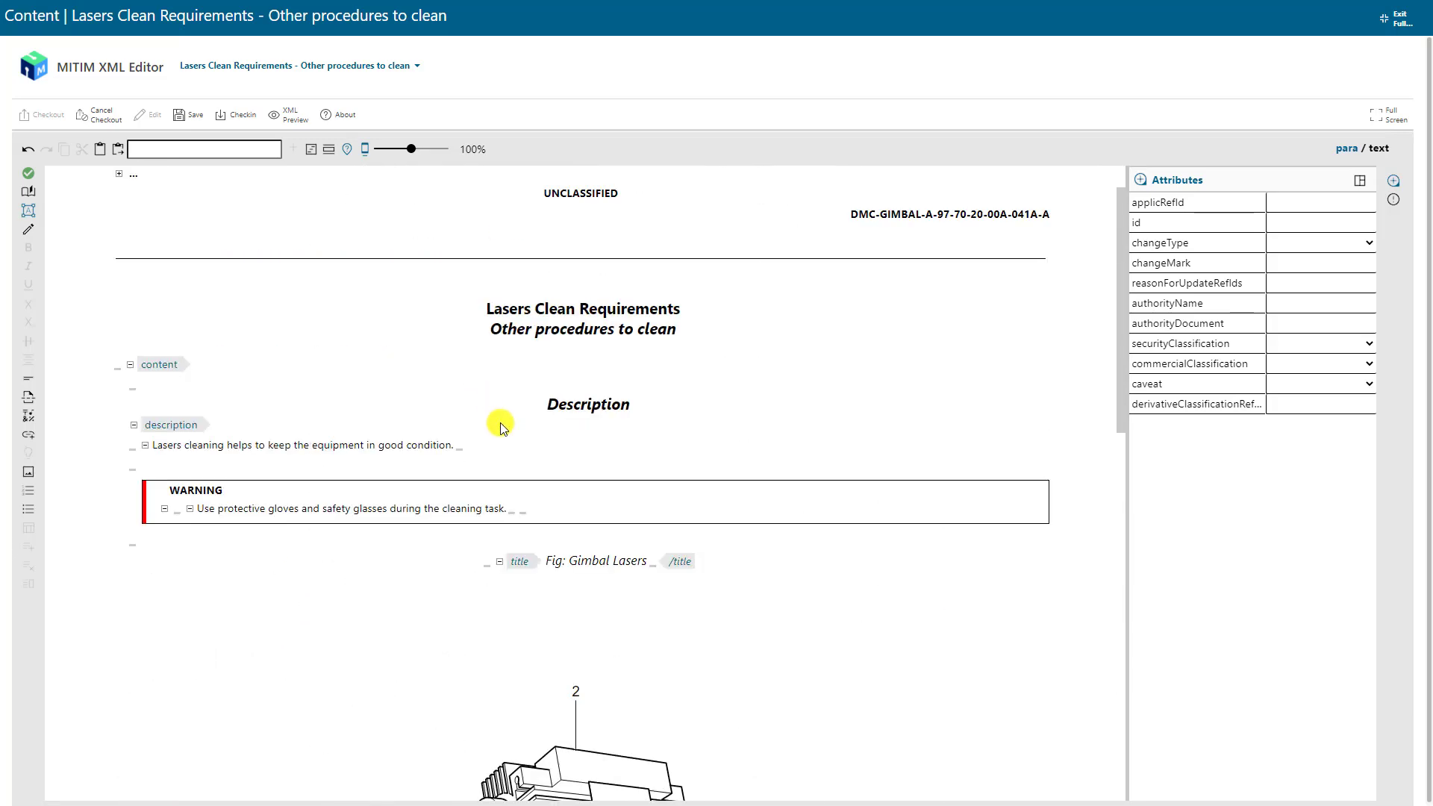
{"action": "scroll", "coordinate": [571, 561], "scroll_direction": "down", "scroll_amount": 3}
{"action": "scroll", "coordinate": [575, 564], "scroll_direction": "down", "scroll_amount": 3}
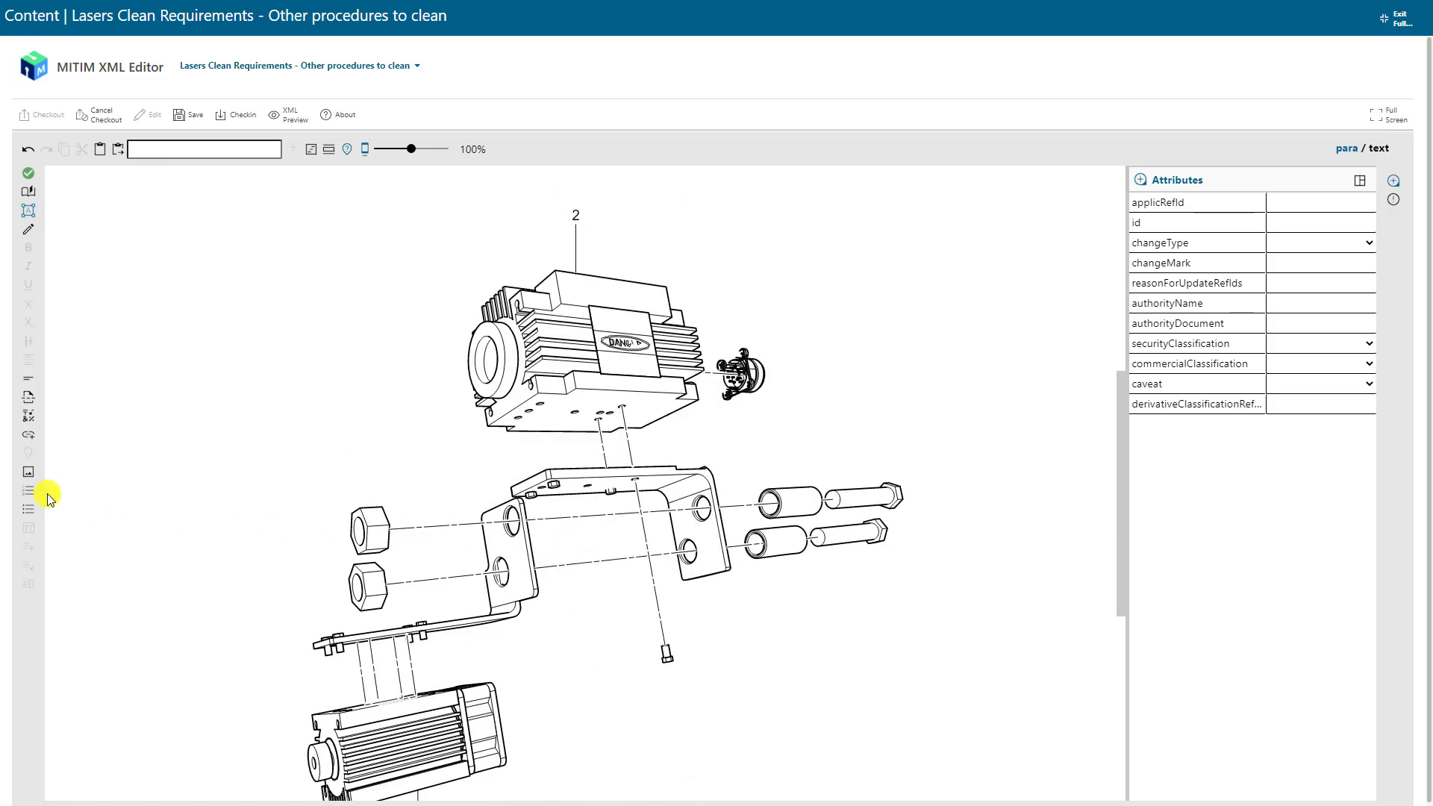
{"action": "scroll", "coordinate": [560, 489], "scroll_direction": "down", "scroll_amount": 8}
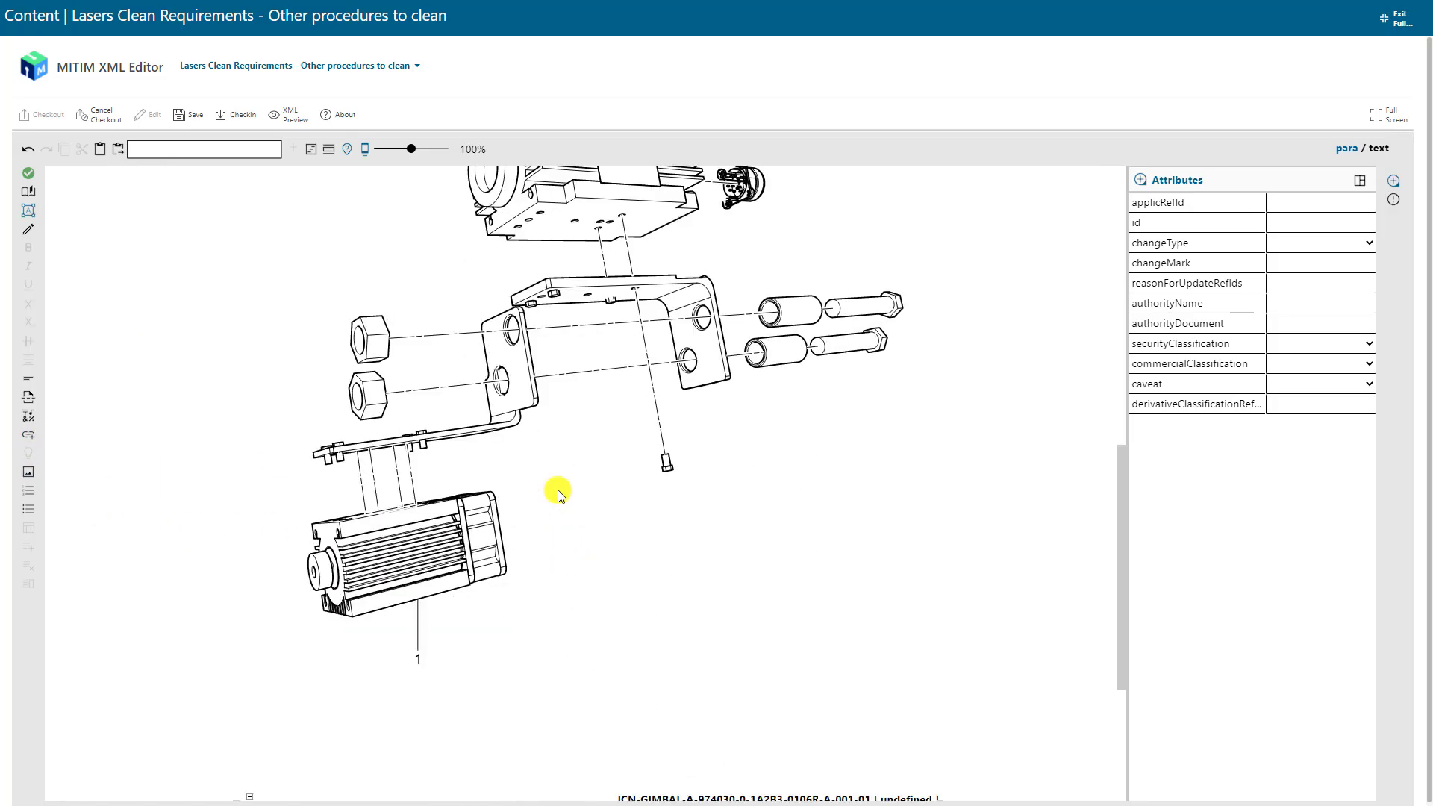
{"action": "scroll", "coordinate": [560, 492], "scroll_direction": "up", "scroll_amount": 15}
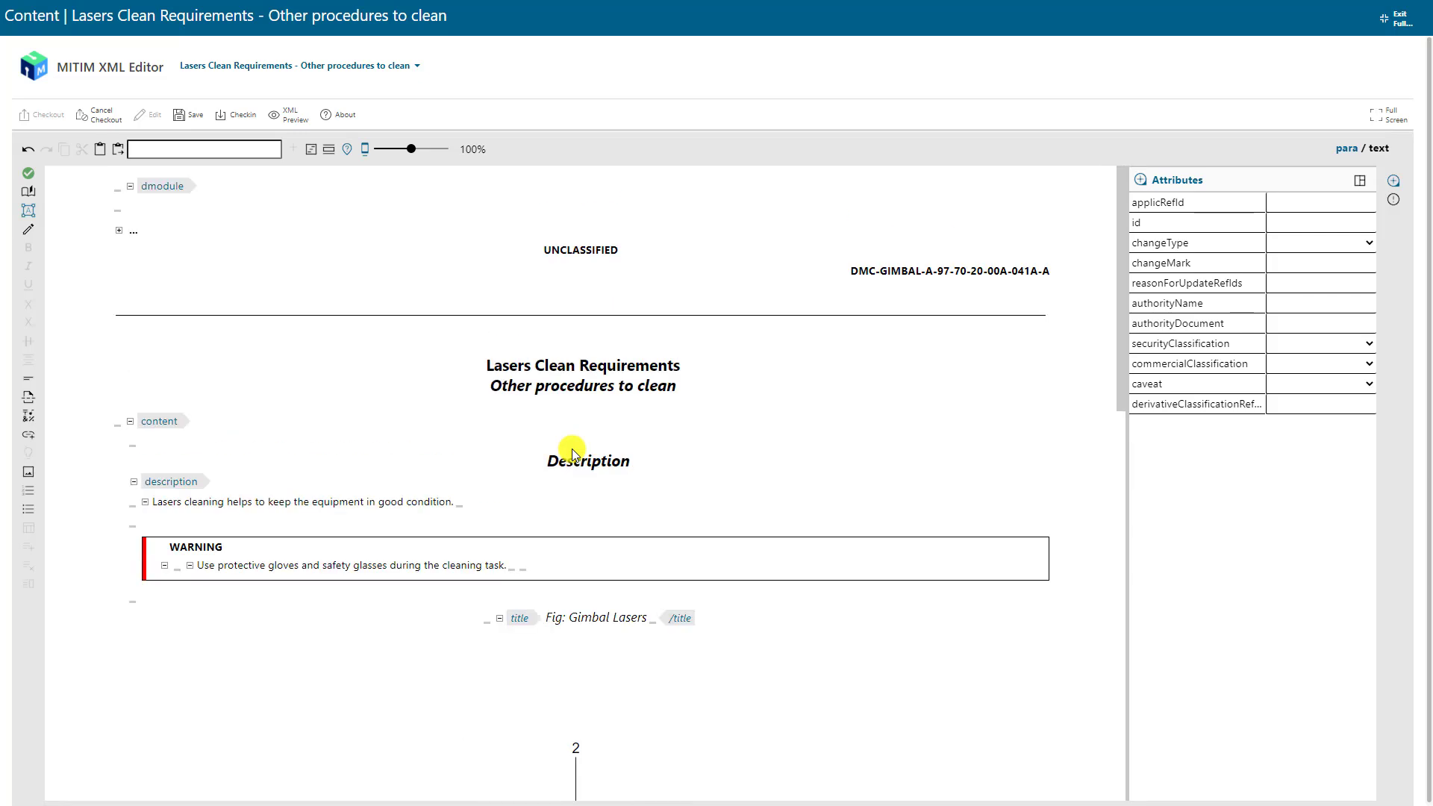
{"action": "left_click", "coordinate": [195, 119]}
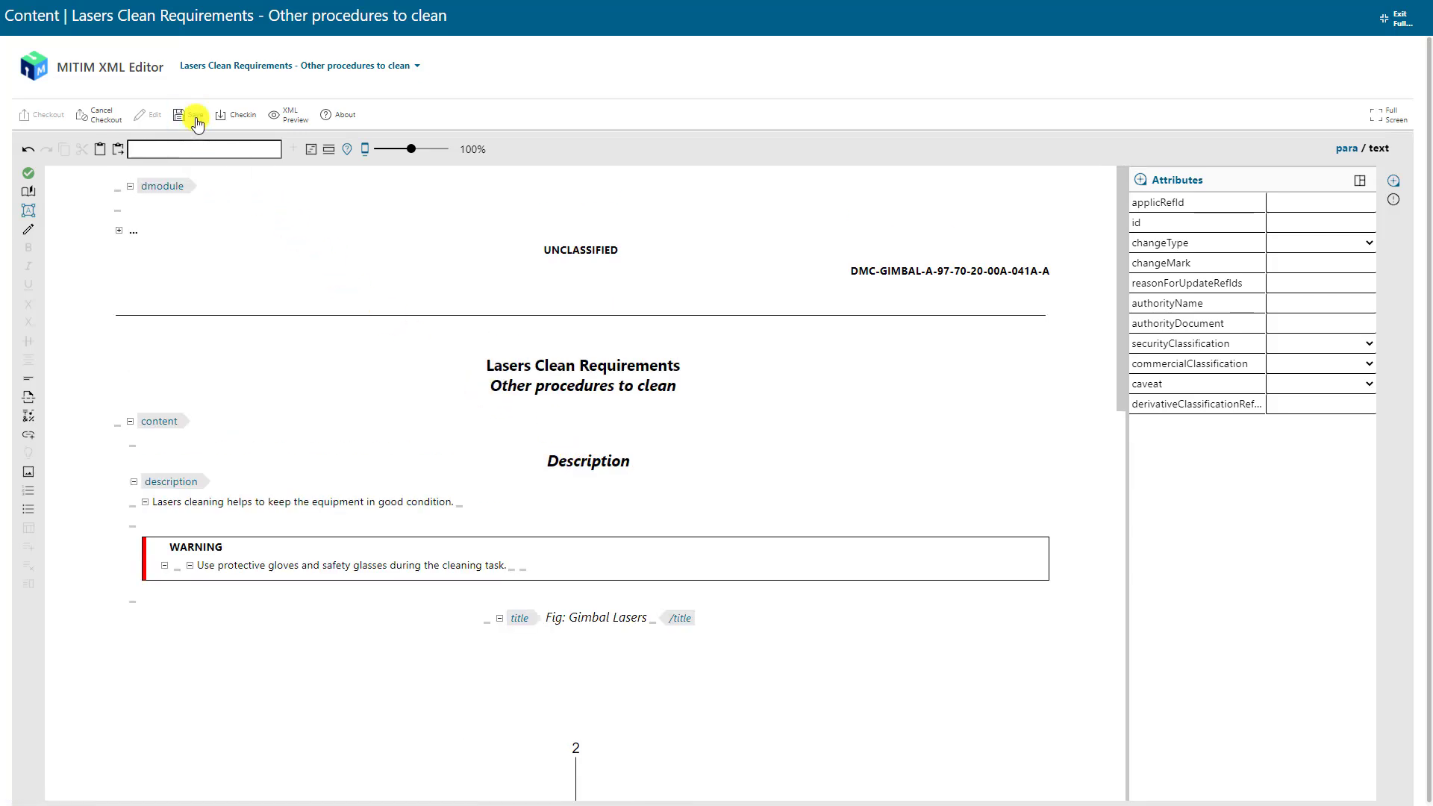
{"action": "left_click", "coordinate": [240, 120]}
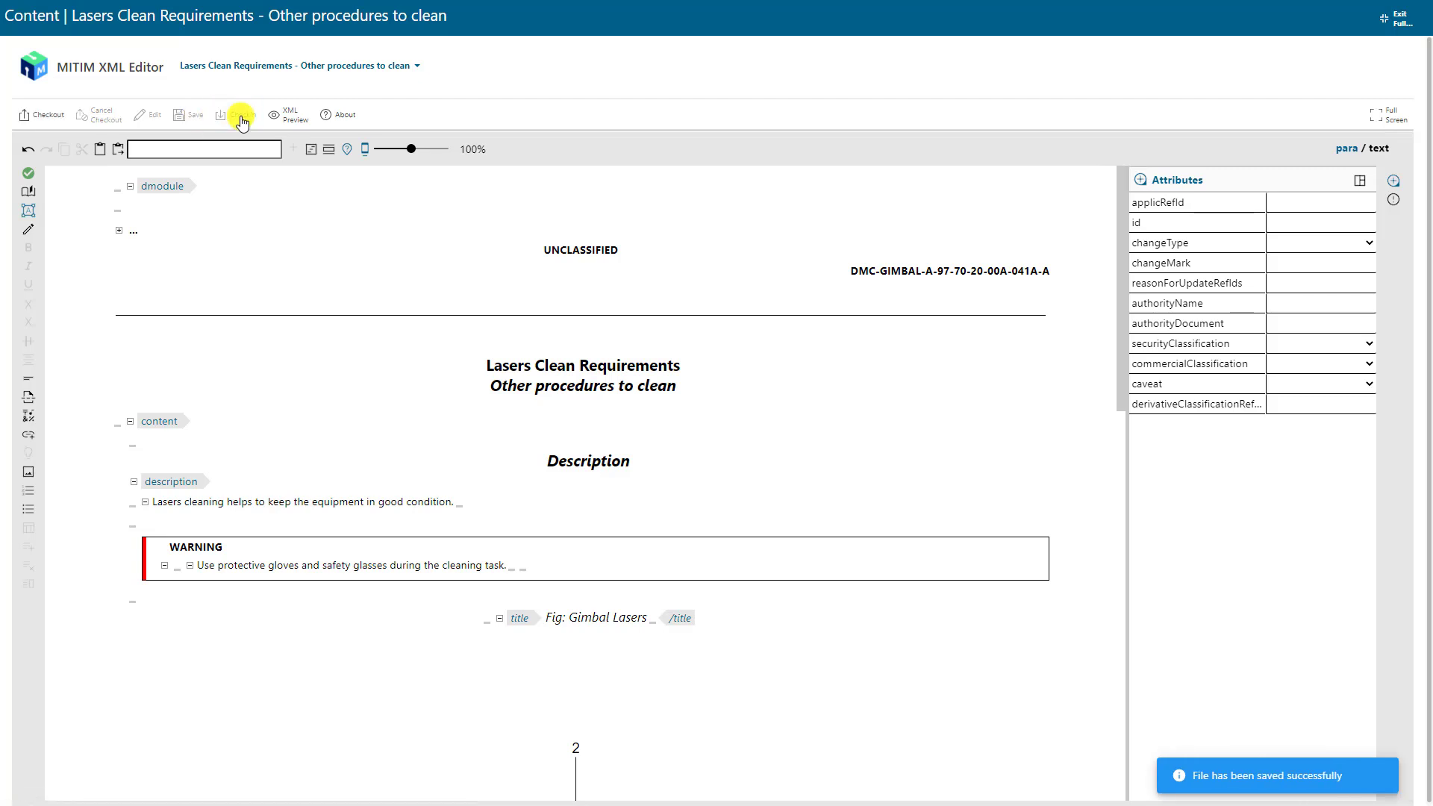
{"action": "left_click", "coordinate": [1392, 26]}
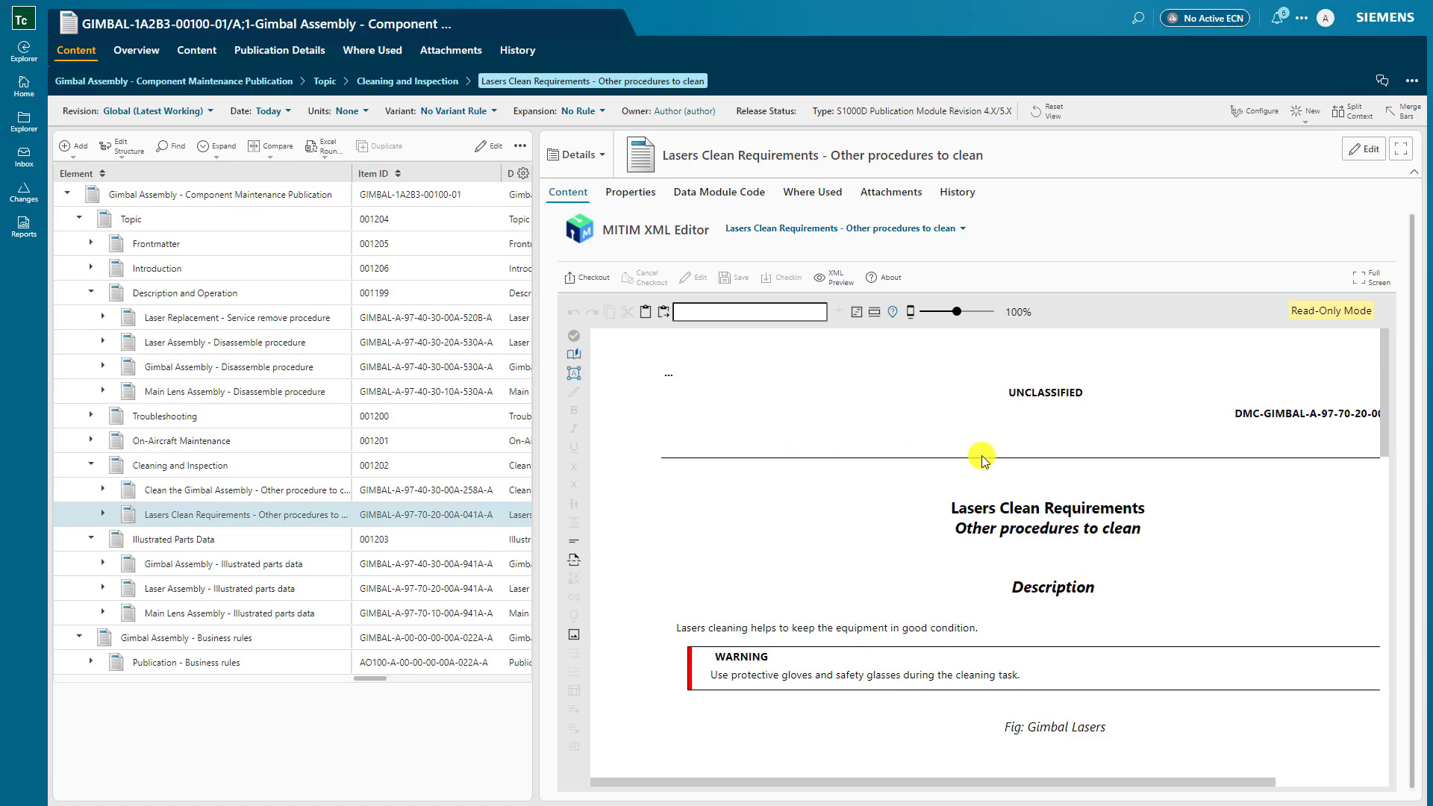
Step: Review the checked-in data module's content from title to end, and look at its translation and publication attachments
{"action": "scroll", "coordinate": [973, 464], "scroll_direction": "down", "scroll_amount": 5}
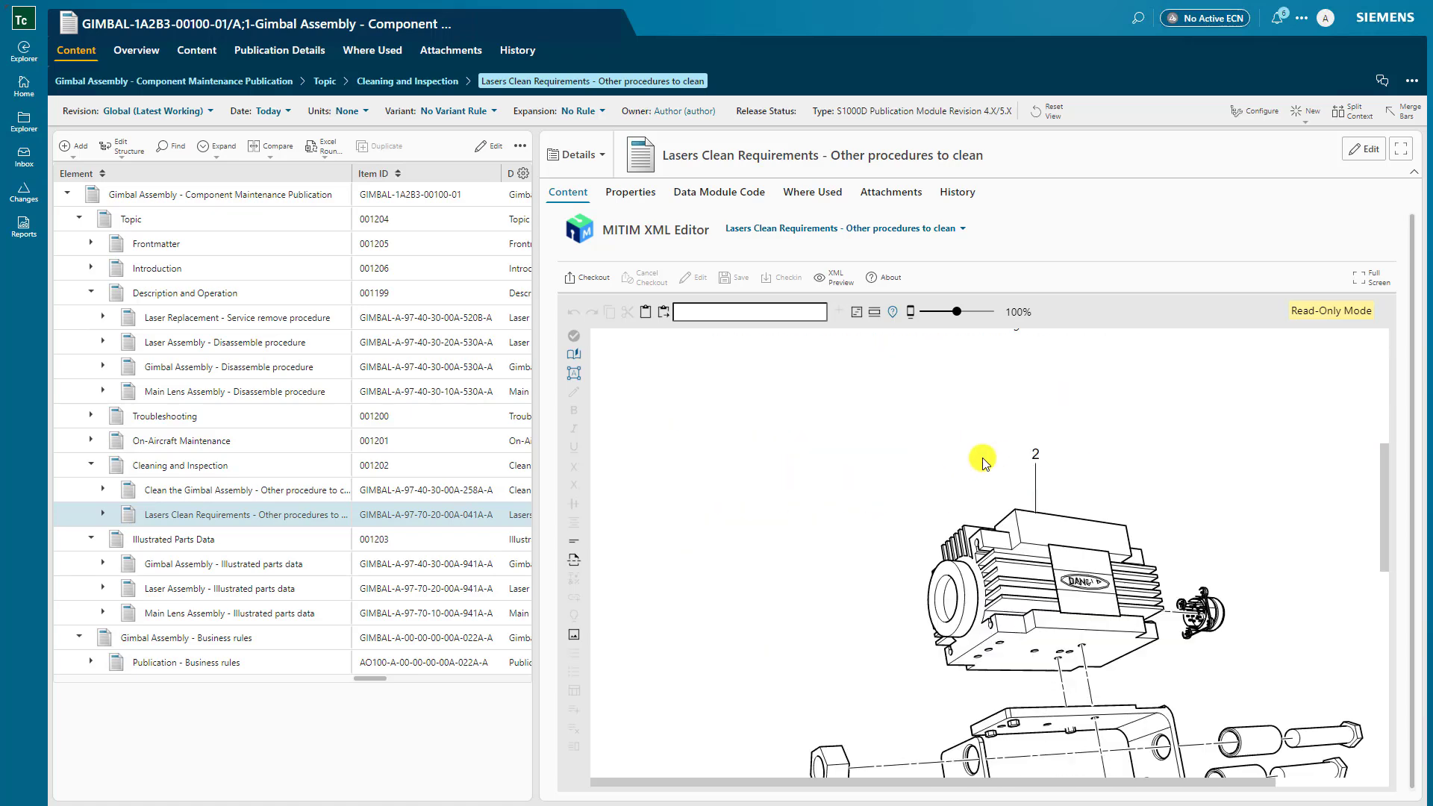
{"action": "scroll", "coordinate": [995, 461], "scroll_direction": "up", "scroll_amount": 5}
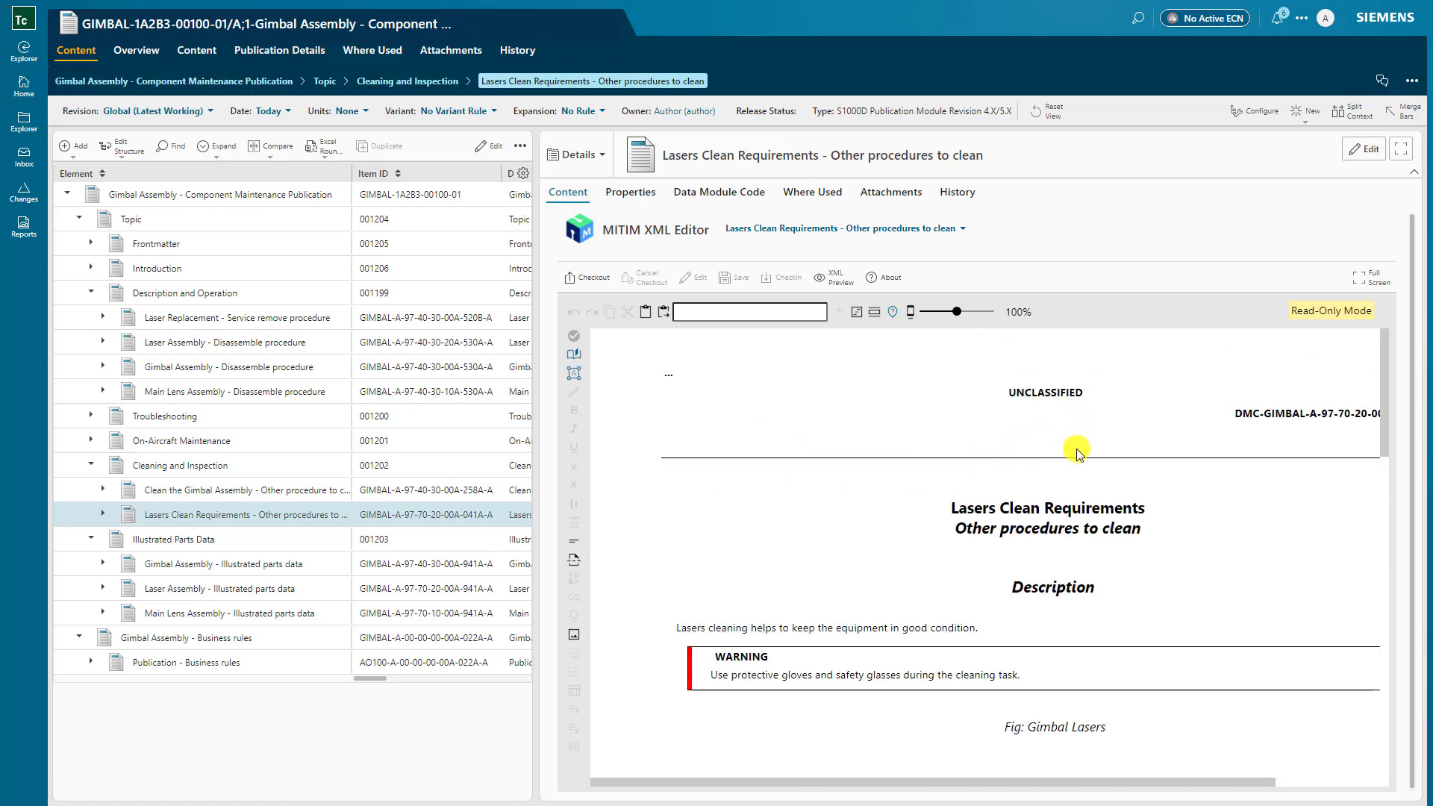
{"action": "scroll", "coordinate": [1075, 459], "scroll_direction": "down", "scroll_amount": 2}
{"action": "scroll", "coordinate": [1067, 479], "scroll_direction": "down", "scroll_amount": 5}
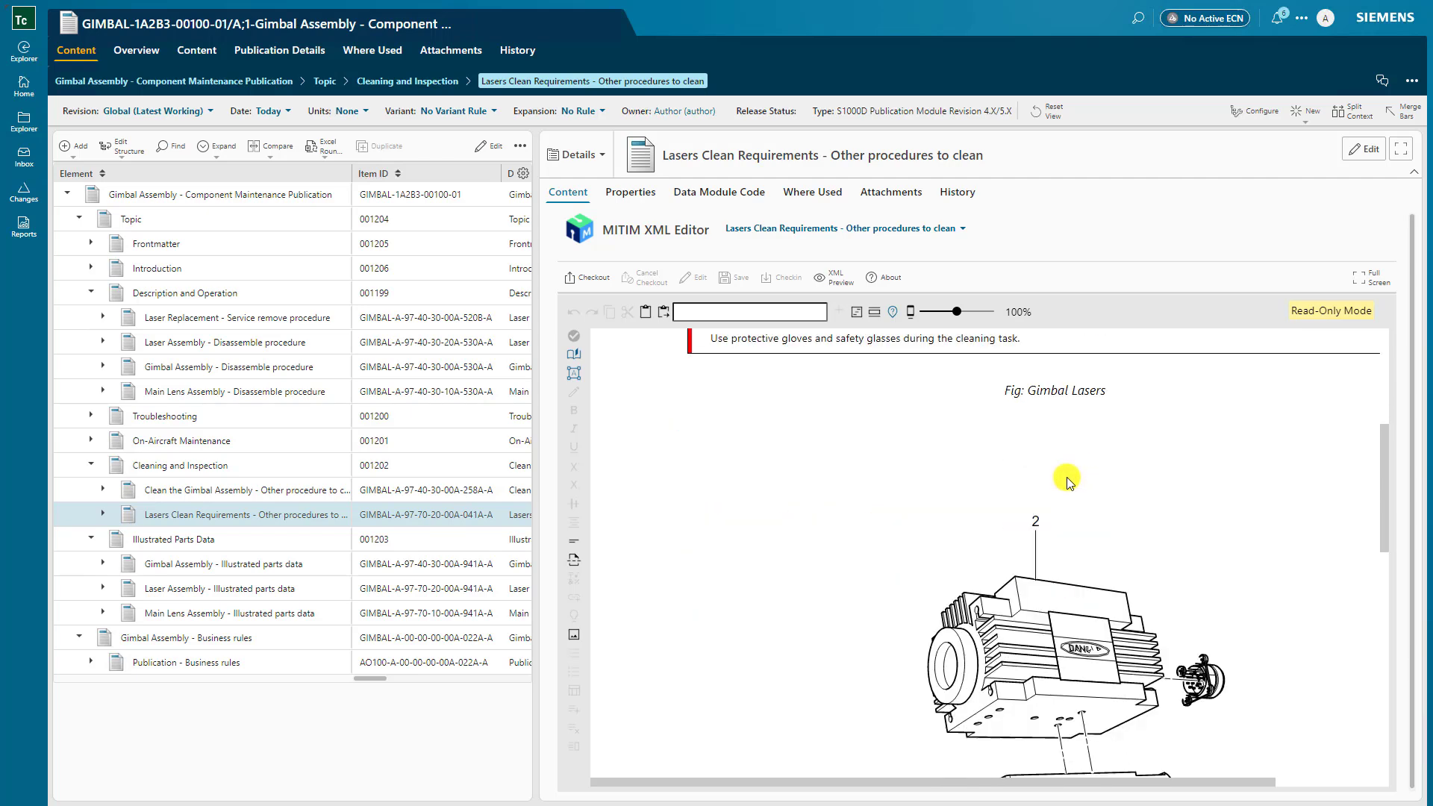
{"action": "scroll", "coordinate": [1068, 482], "scroll_direction": "down", "scroll_amount": 8}
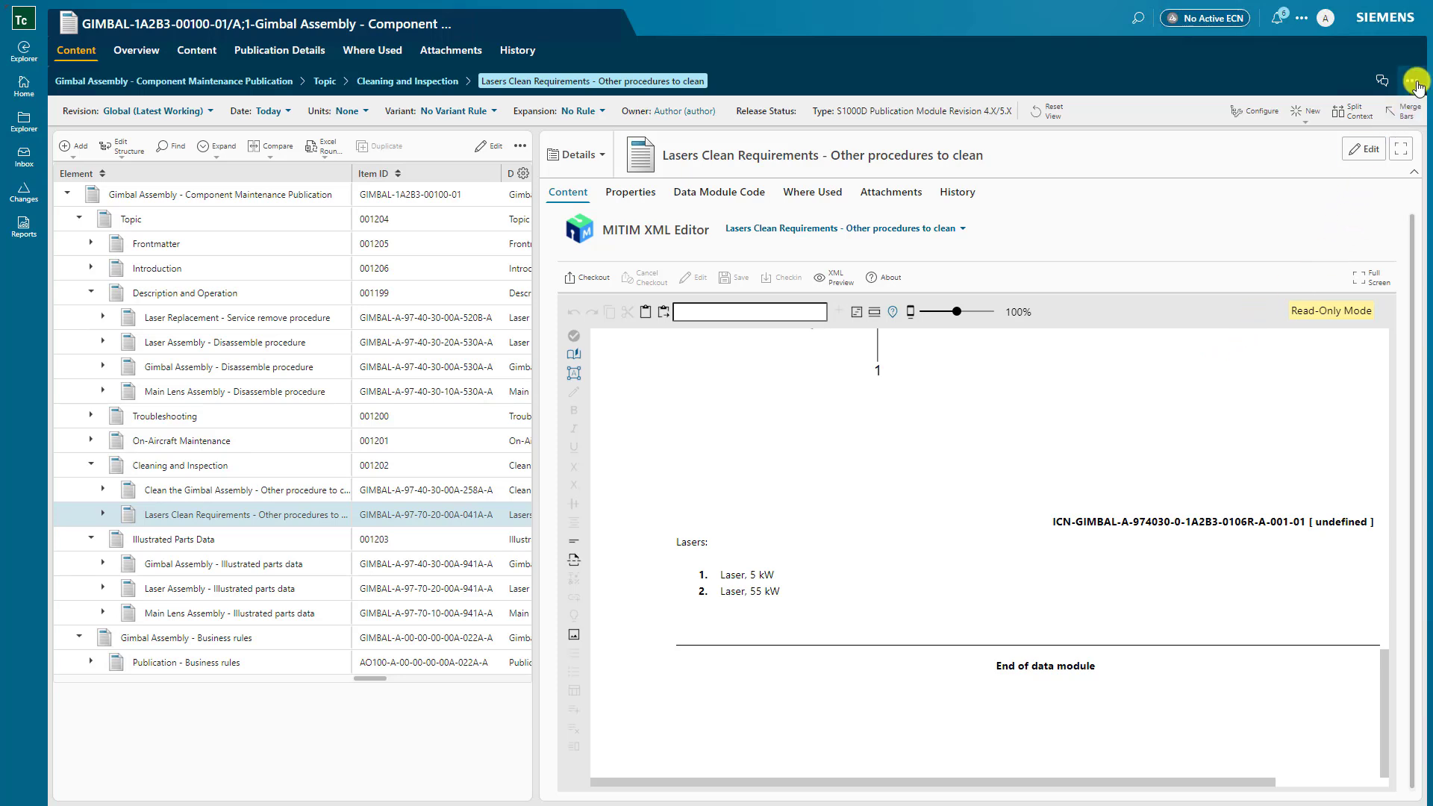
{"action": "left_click", "coordinate": [912, 196]}
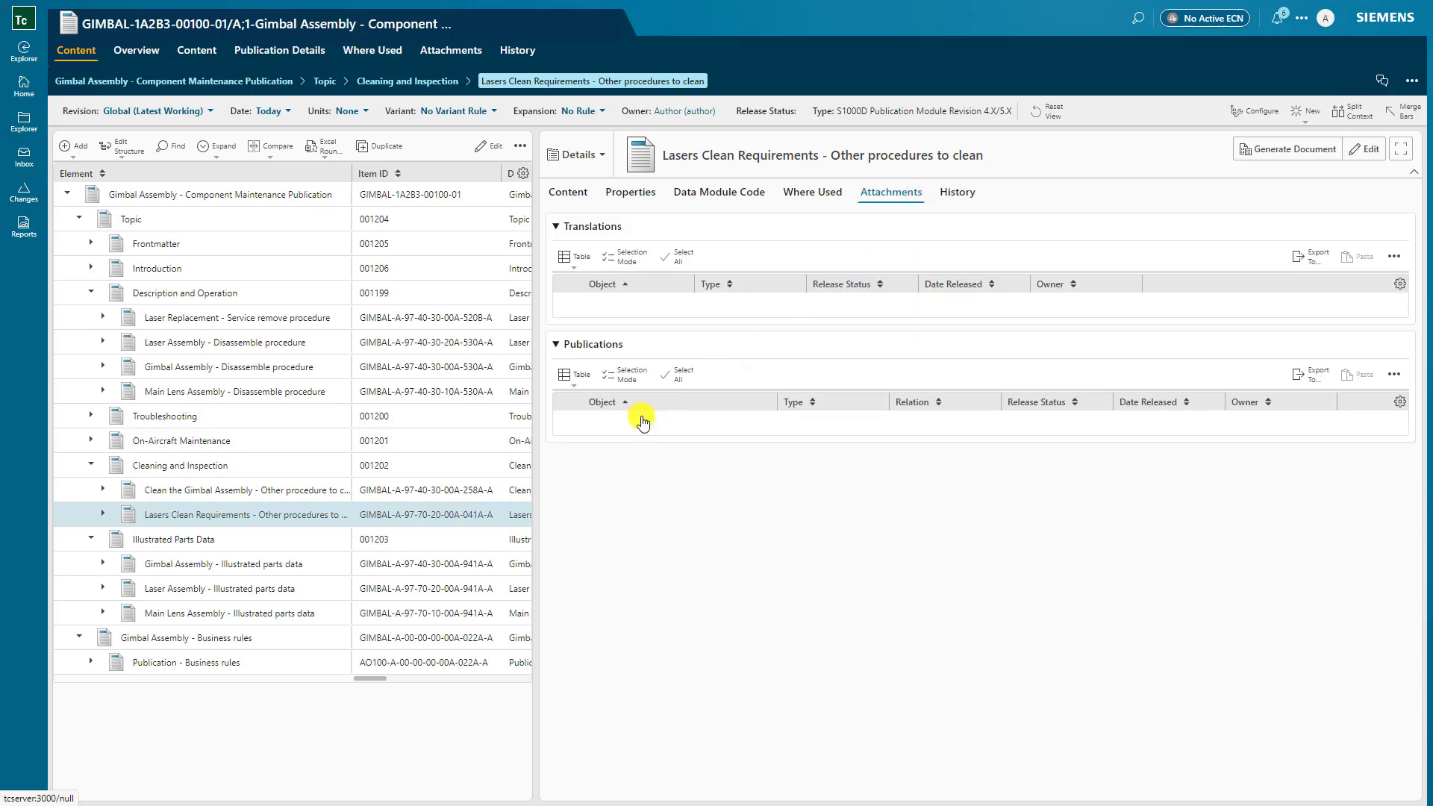
{"action": "left_click", "coordinate": [571, 194]}
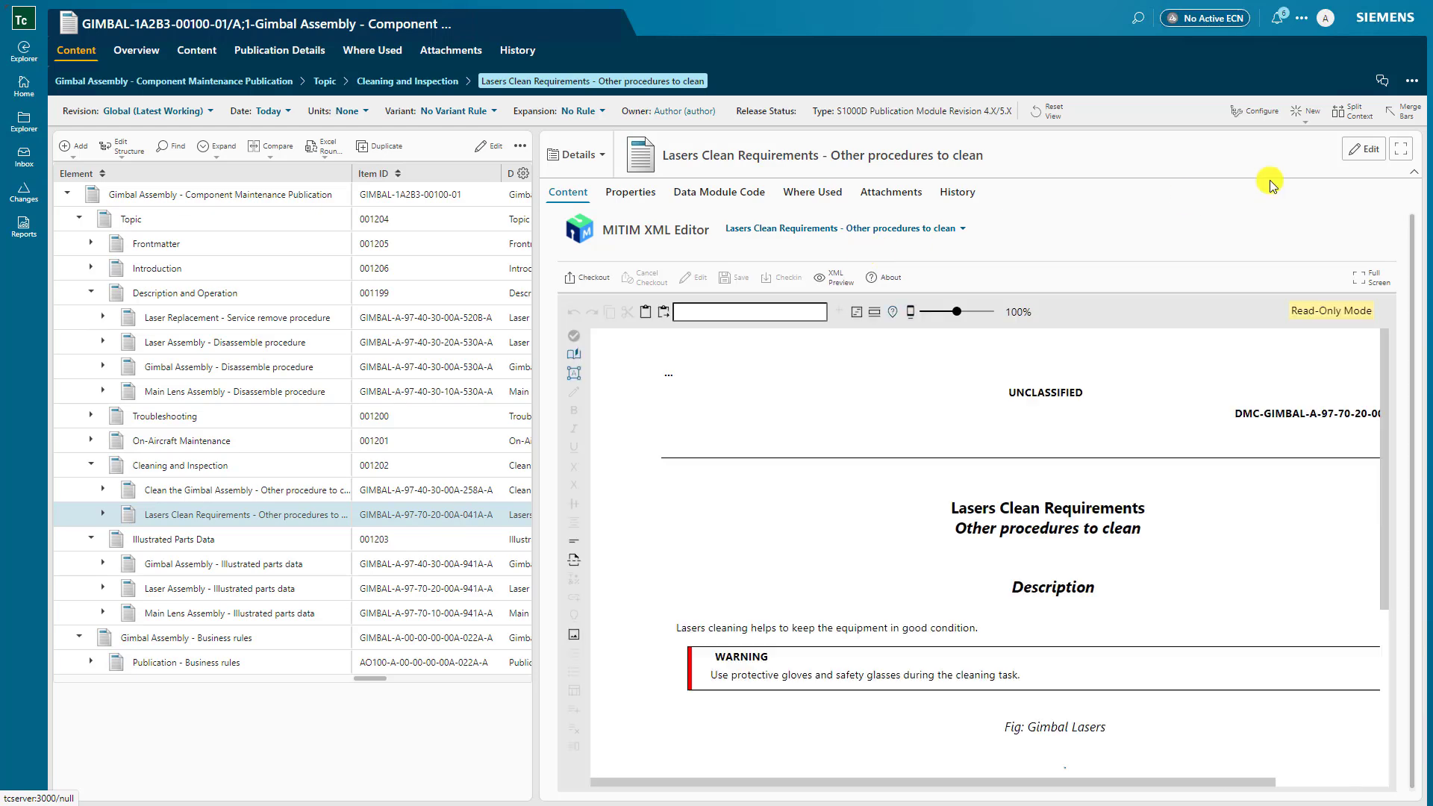
Step: Publish the Lasers Clean Requirements topic with the S1000D Publish PDF tool in English US, registering a composed document, and dismiss the notice
{"action": "left_click", "coordinate": [1411, 81]}
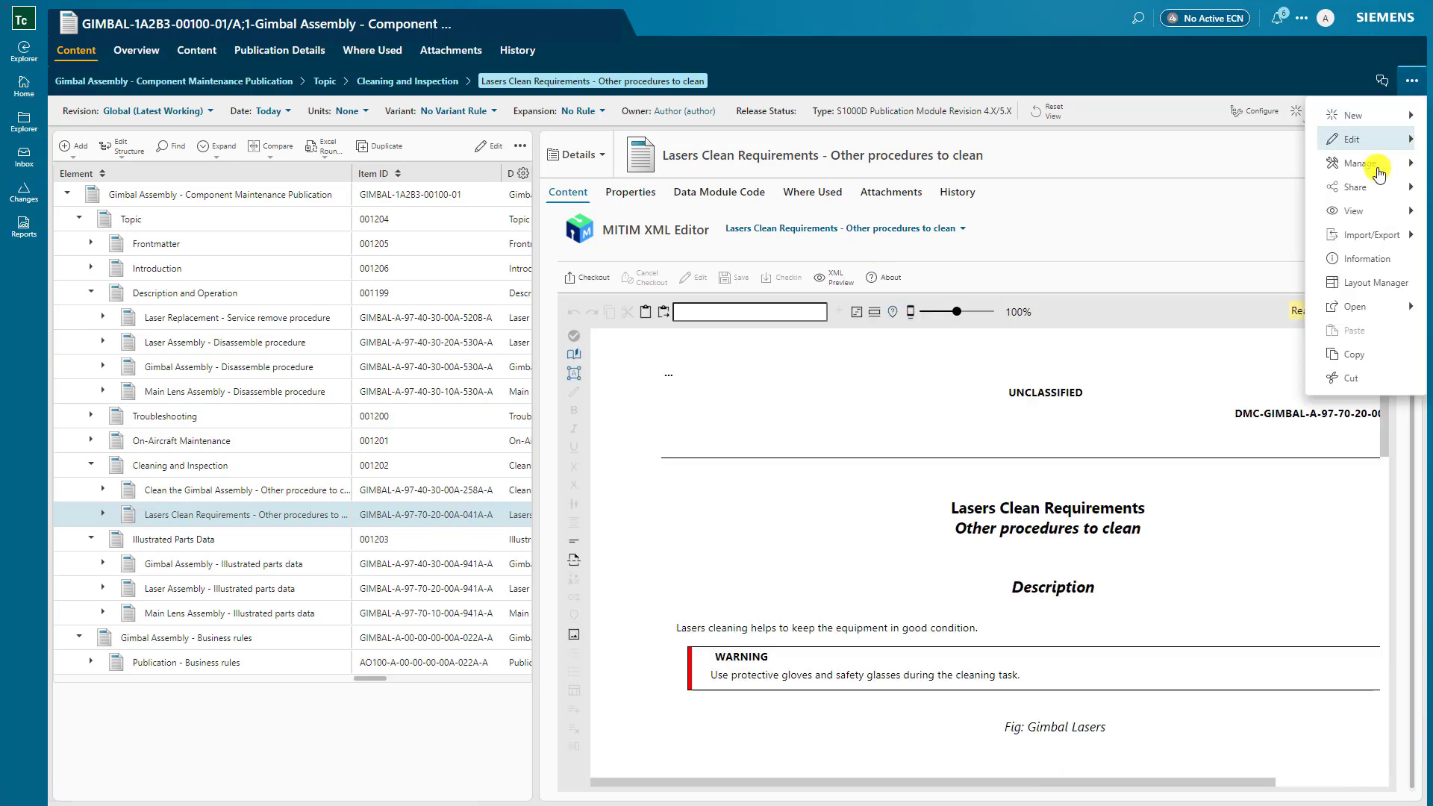
{"action": "mouse_move", "coordinate": [1374, 193]}
{"action": "left_click", "coordinate": [1256, 240]}
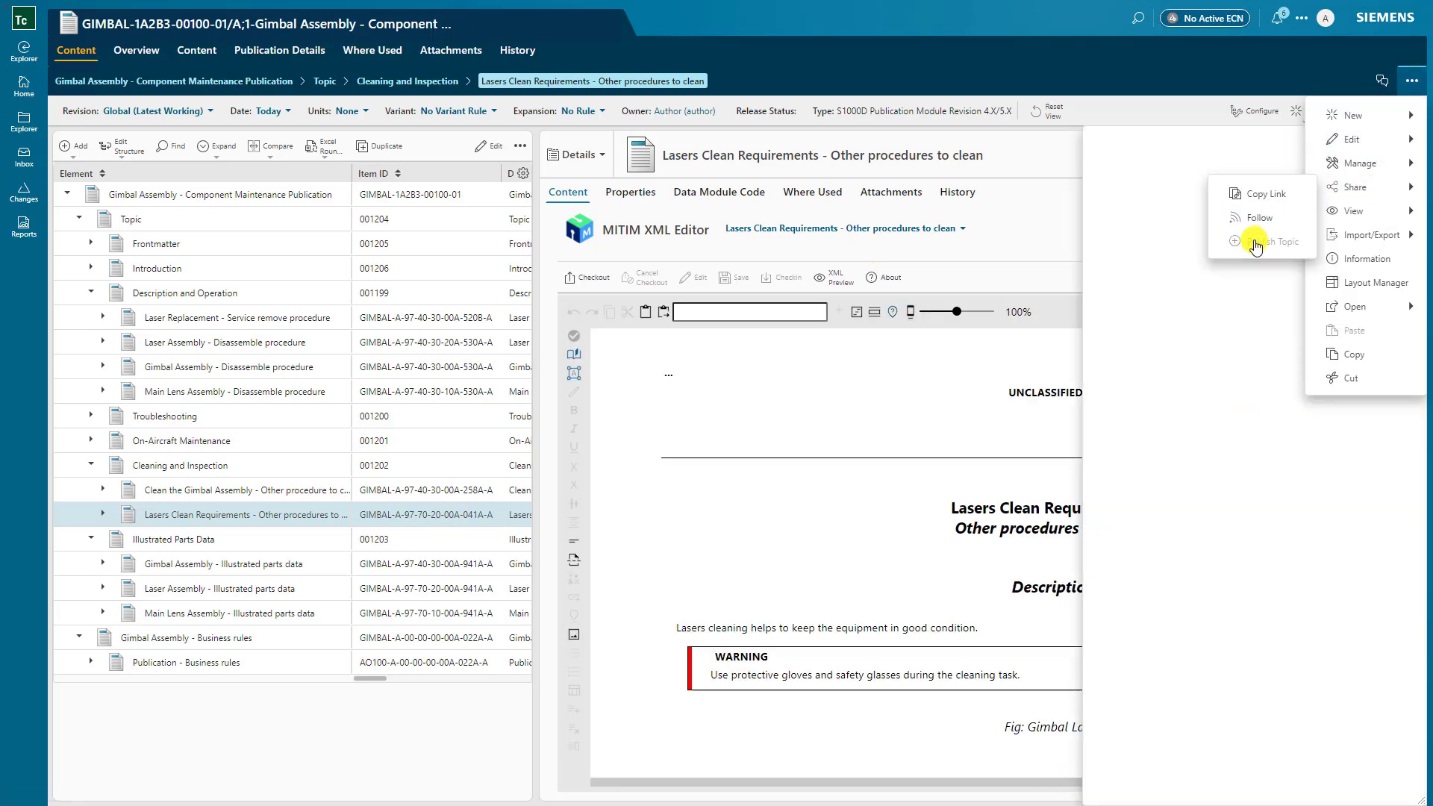
{"action": "left_click", "coordinate": [1394, 191]}
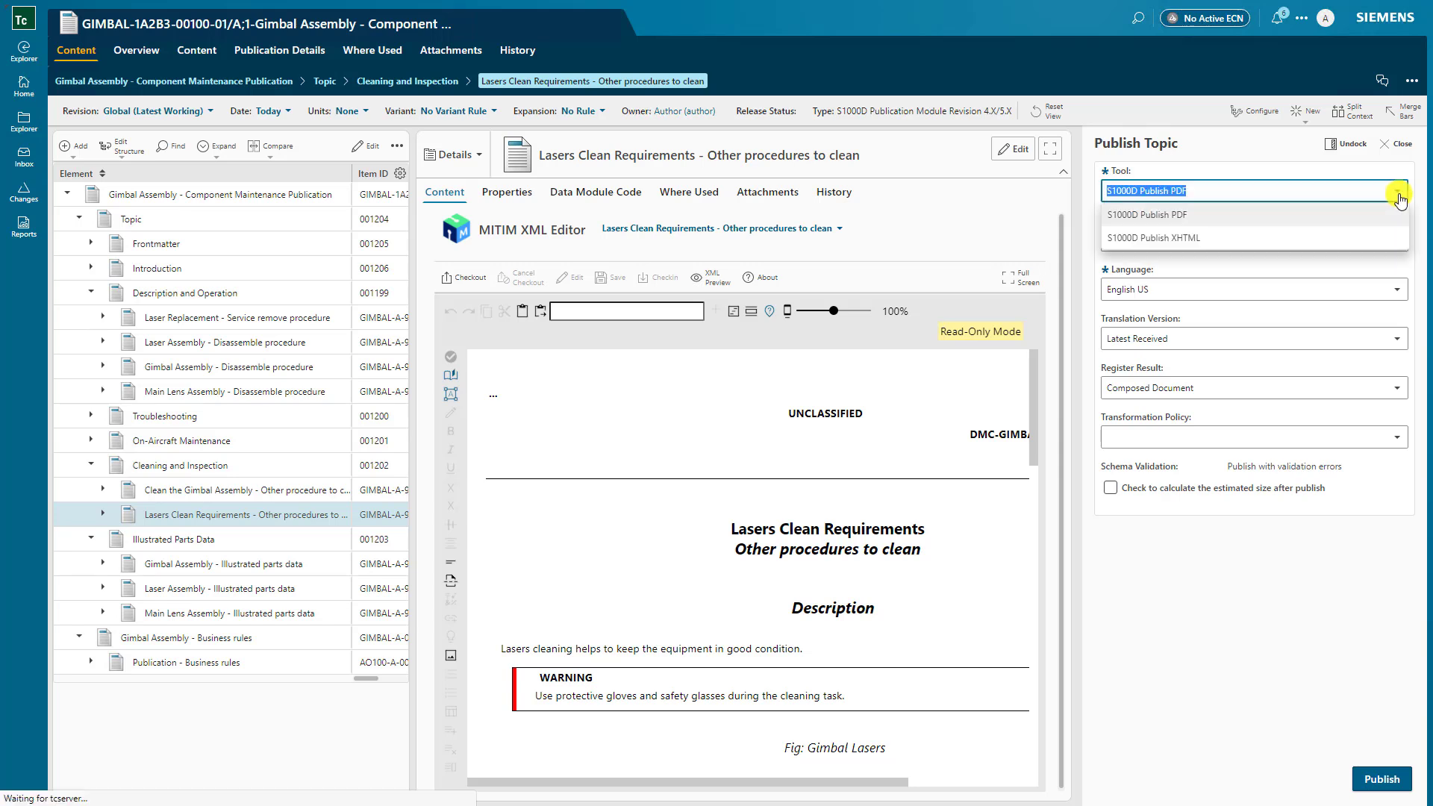
{"action": "left_click", "coordinate": [1250, 223]}
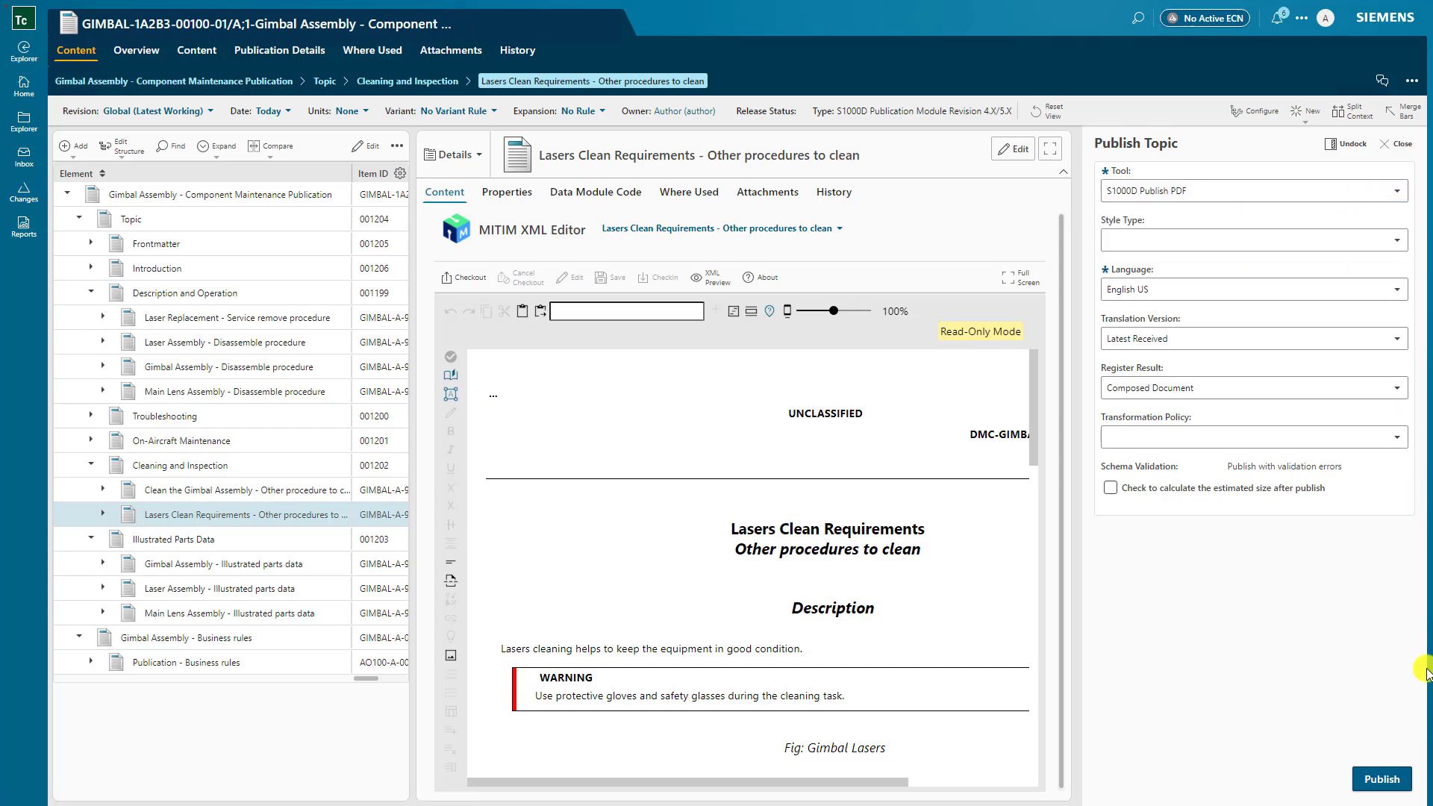
{"action": "left_click", "coordinate": [1393, 778]}
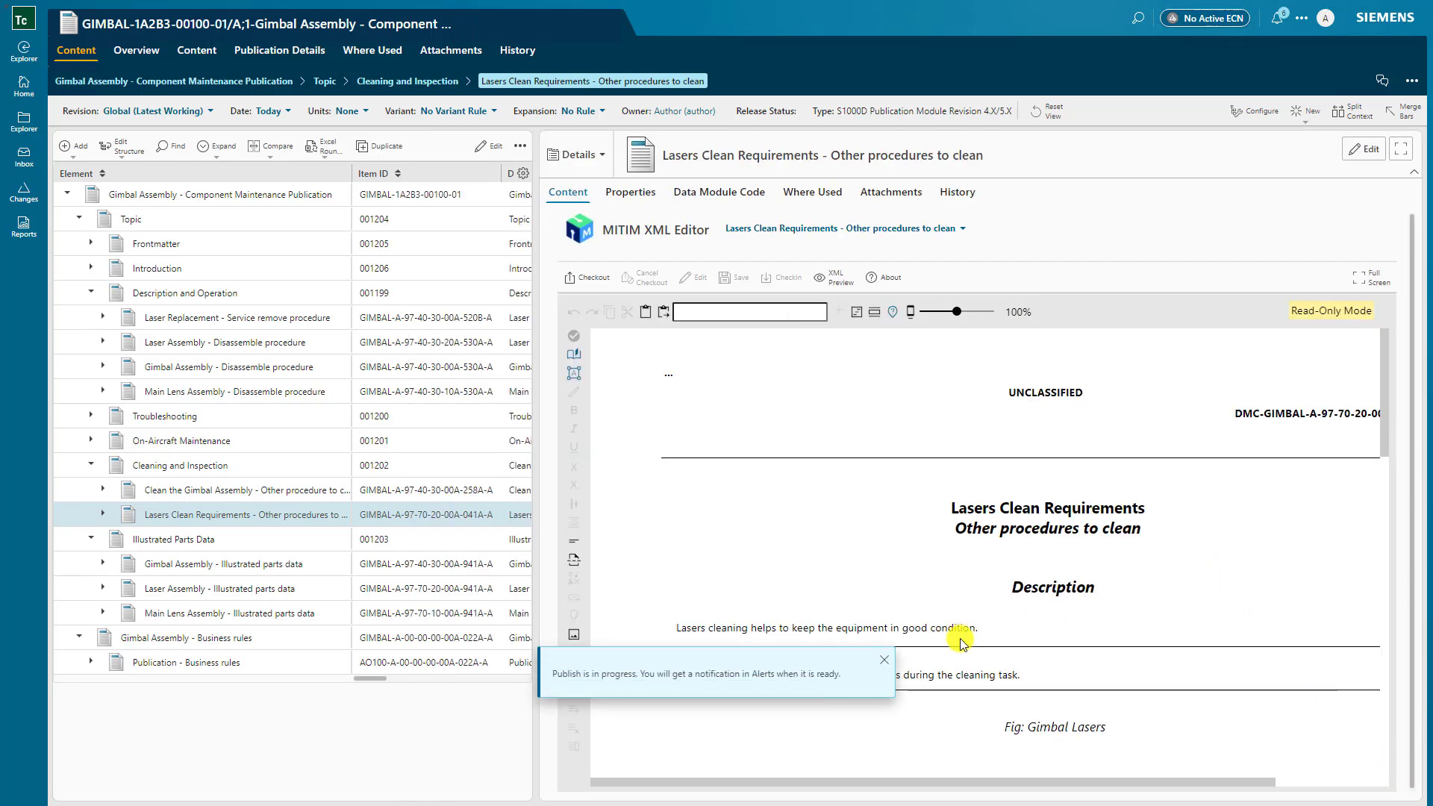
{"action": "left_click", "coordinate": [886, 664]}
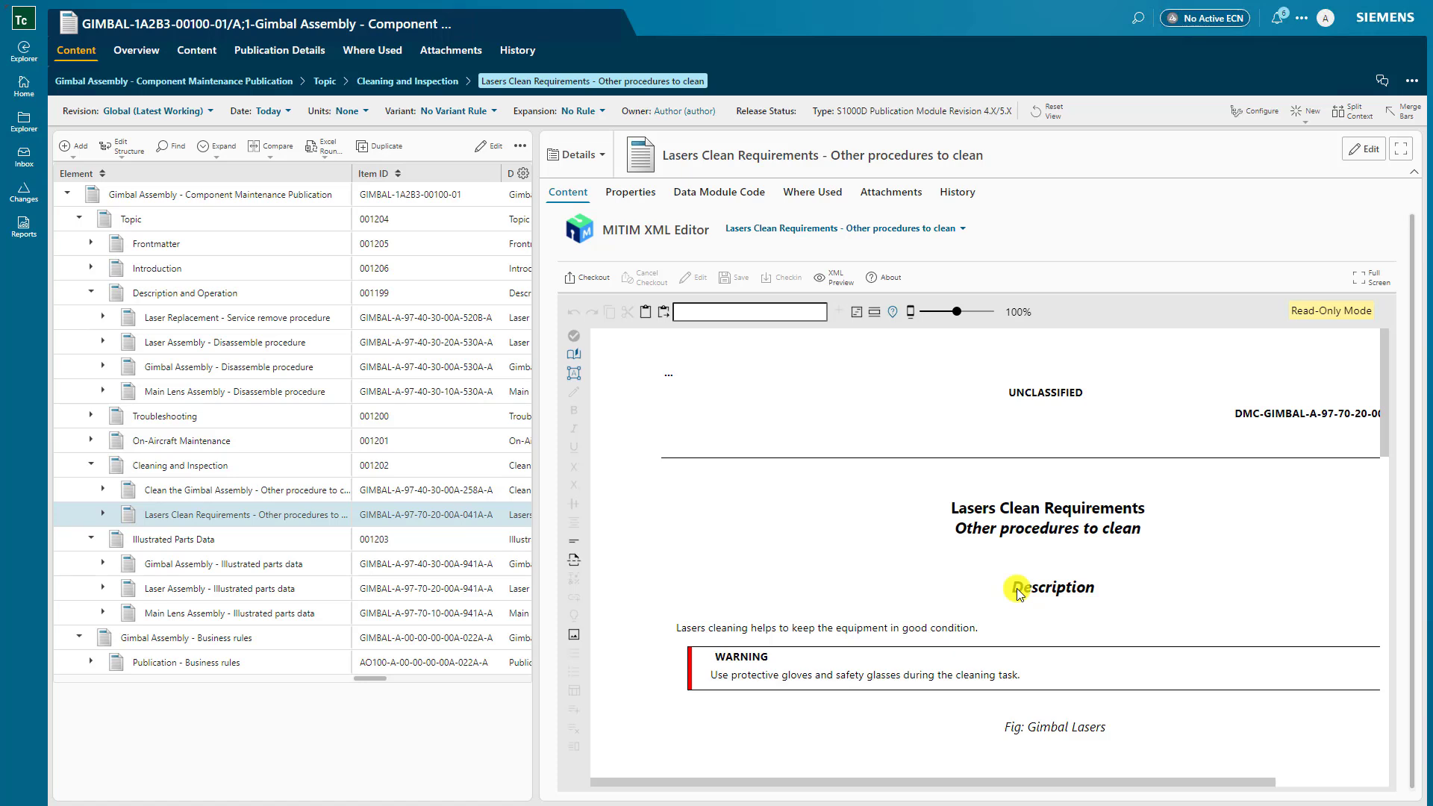
Step: Open the composed document from the data module's publication attachments and display its PDF file
{"action": "left_click", "coordinate": [902, 200]}
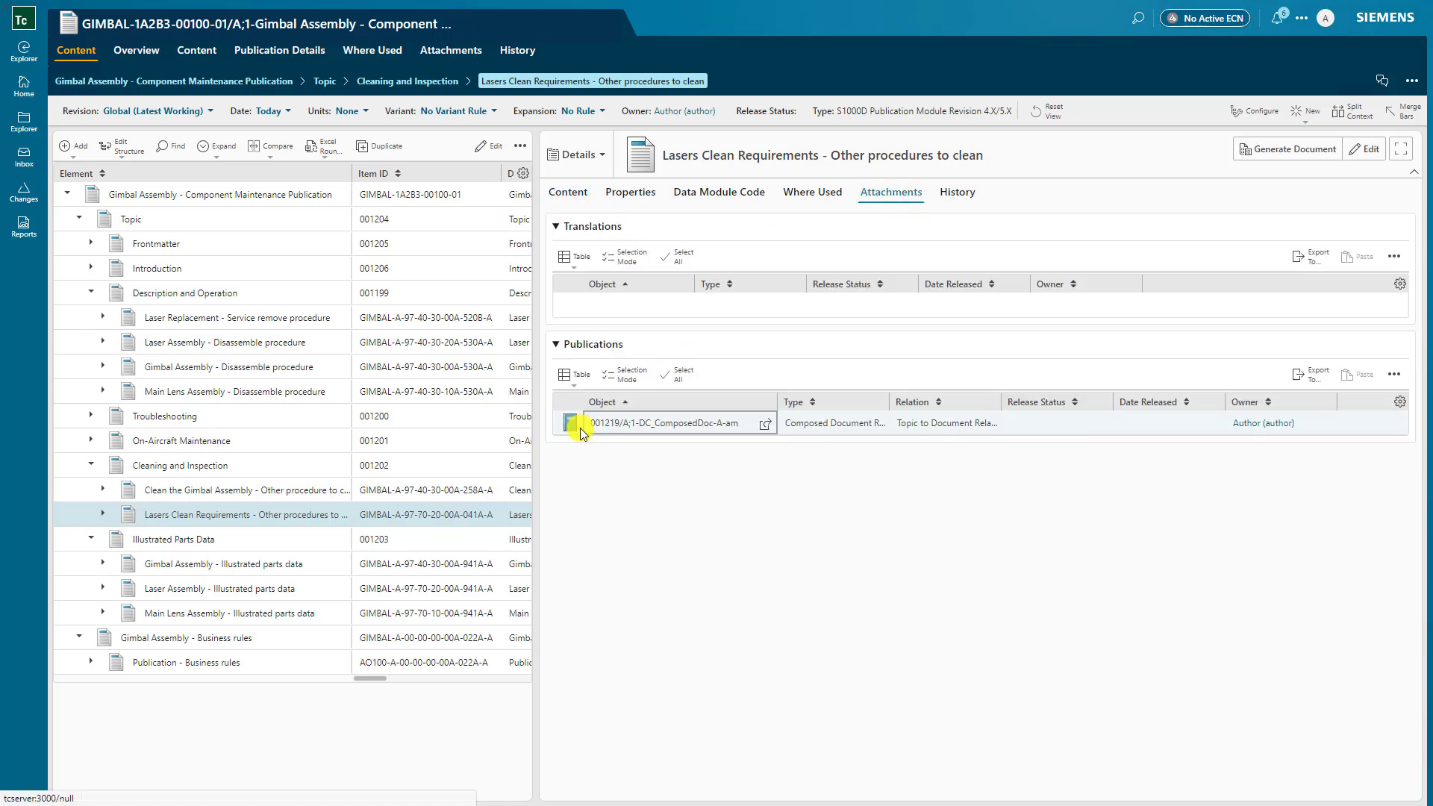
{"action": "left_click", "coordinate": [767, 432]}
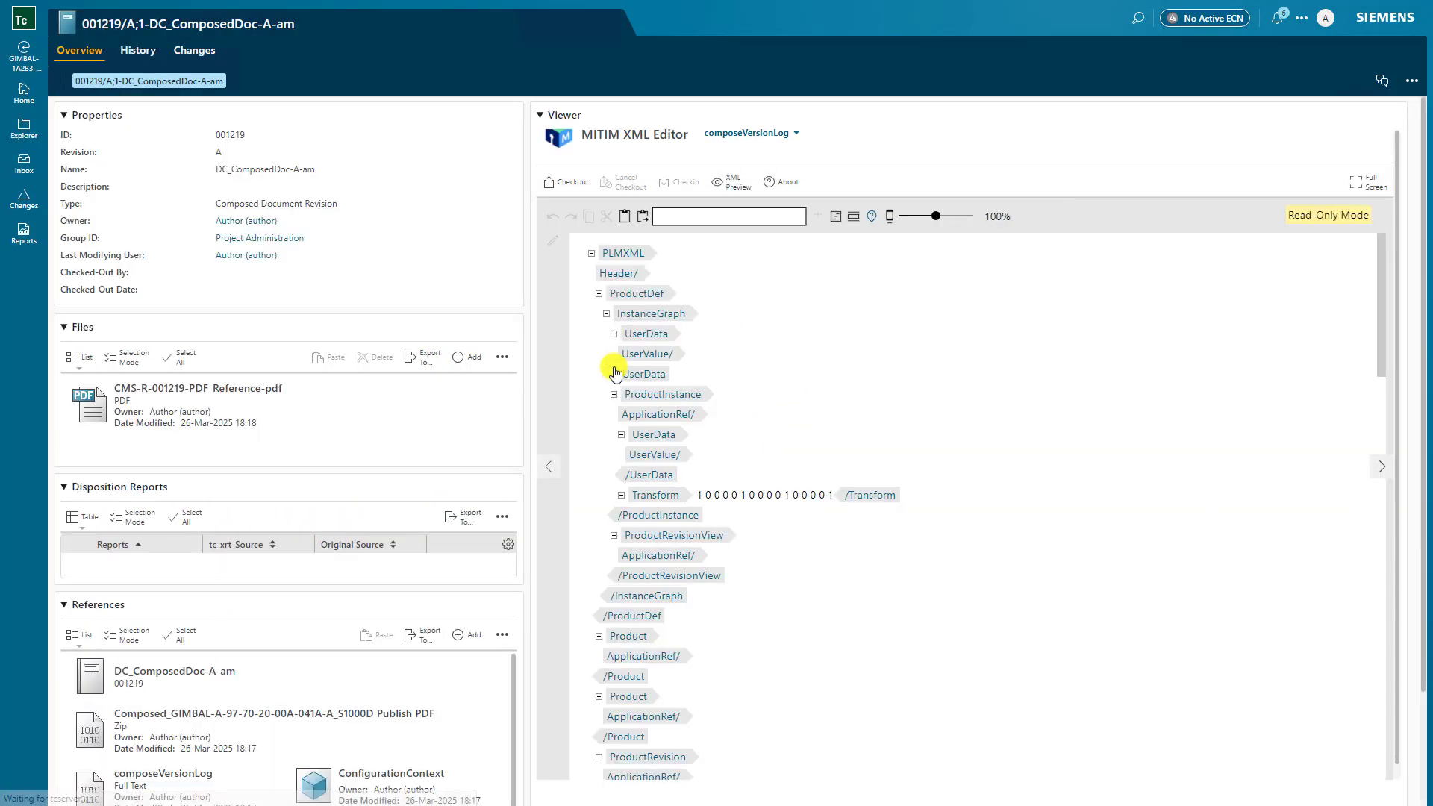
{"action": "left_click", "coordinate": [149, 410]}
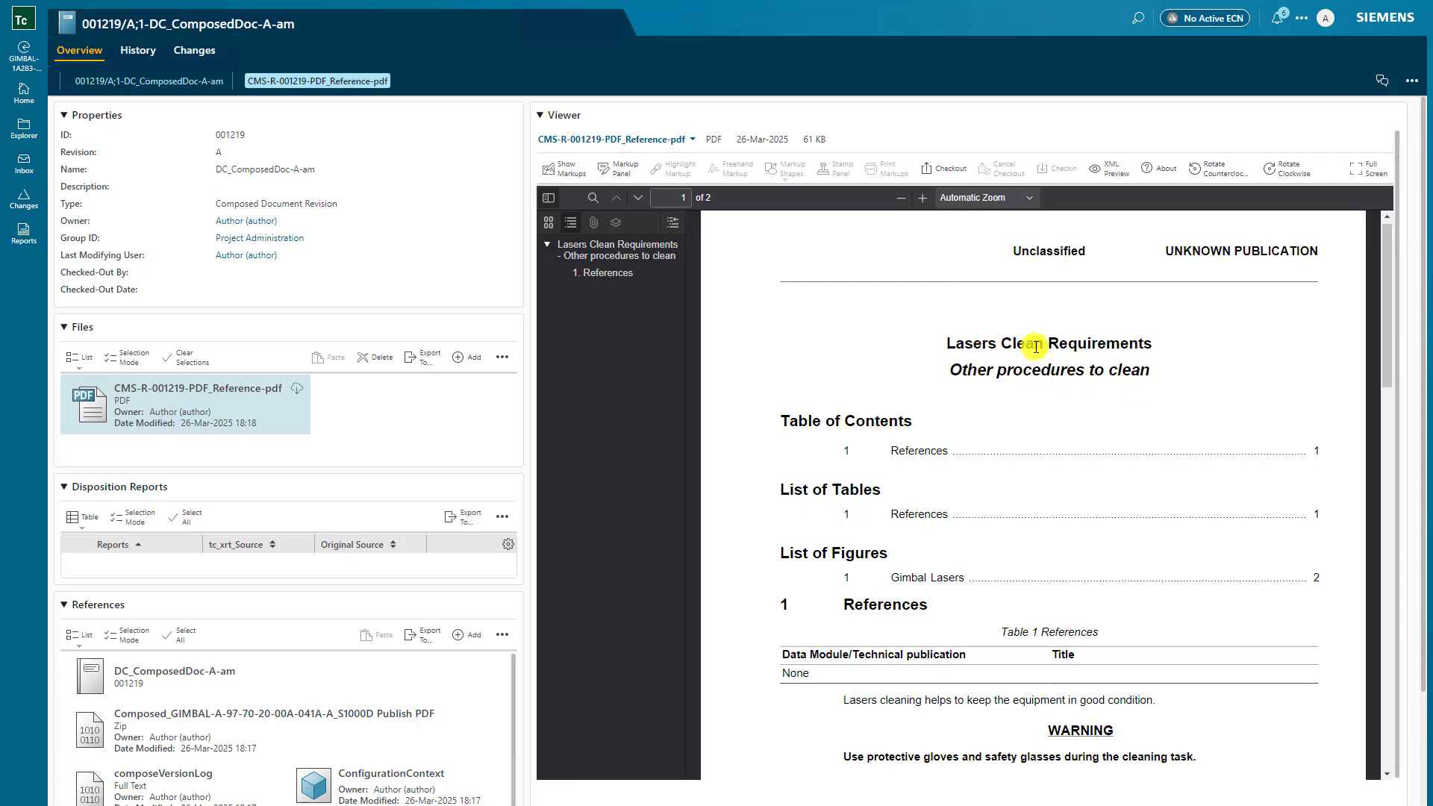
Step: Examine the published PDF's contents, warning, Gimbal Lasers figure and laser list, and return to the Lasers Clean Requirements data module's content
{"action": "scroll", "coordinate": [1093, 422], "scroll_direction": "down", "scroll_amount": 3}
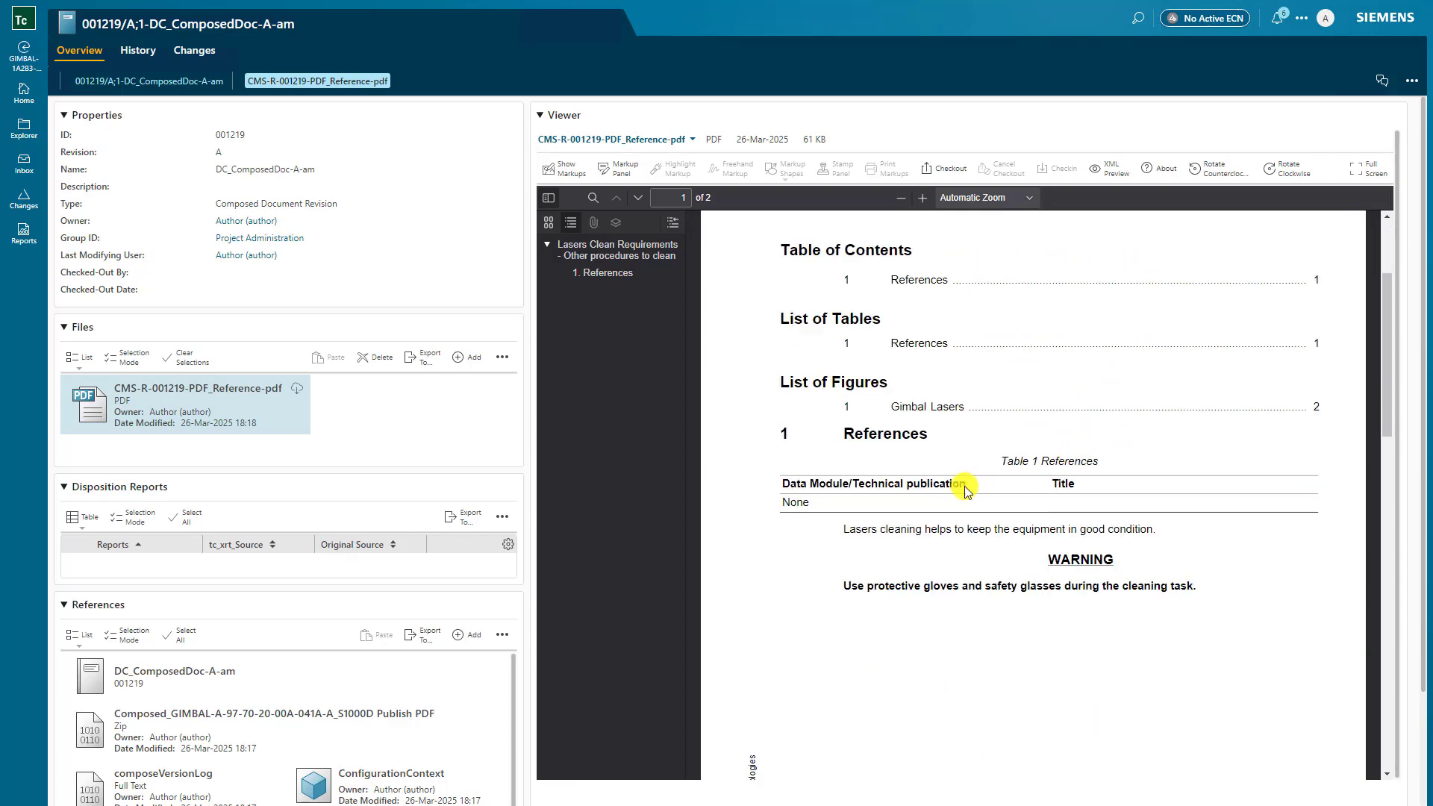
{"action": "scroll", "coordinate": [1068, 567], "scroll_direction": "down", "scroll_amount": 9}
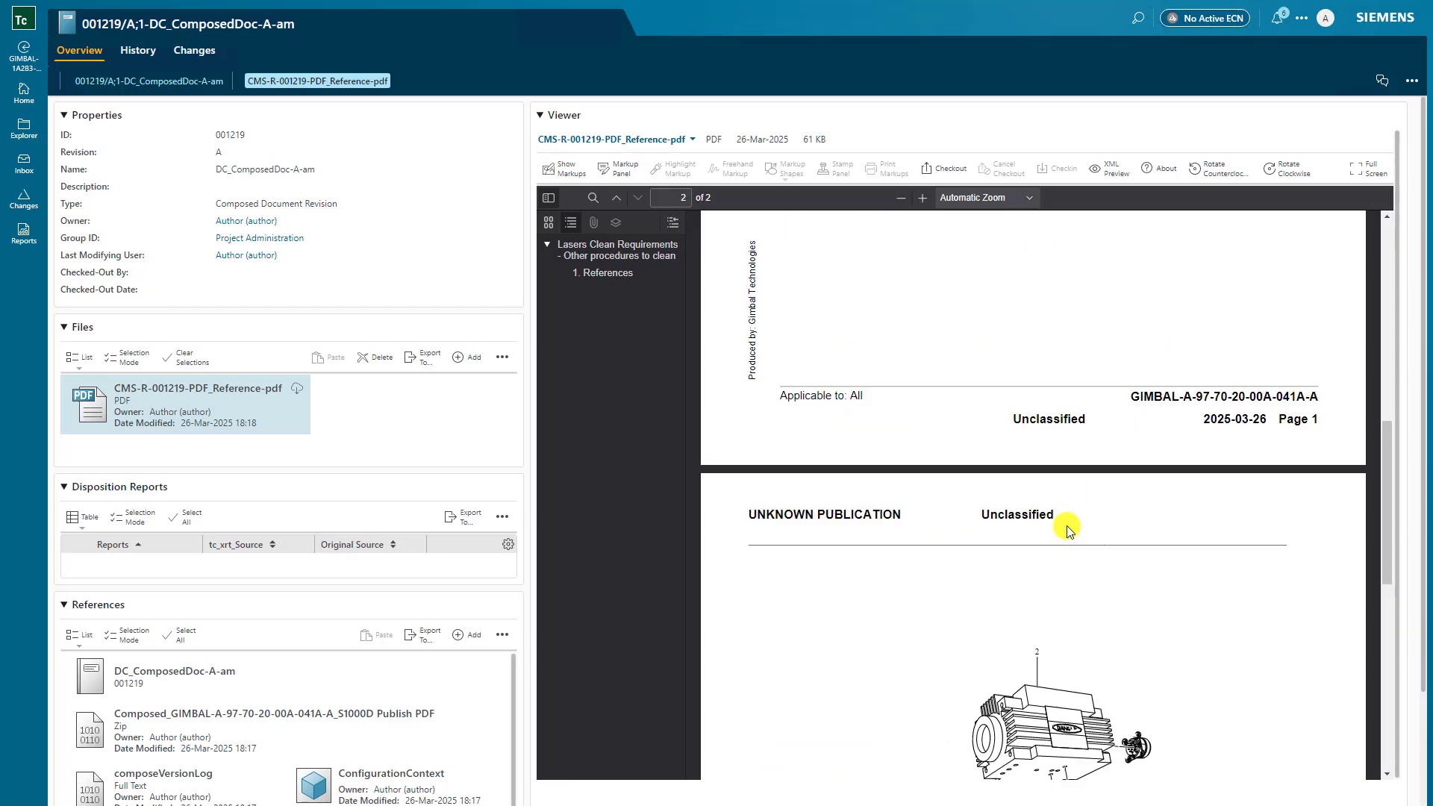
{"action": "scroll", "coordinate": [1069, 529], "scroll_direction": "down", "scroll_amount": 6}
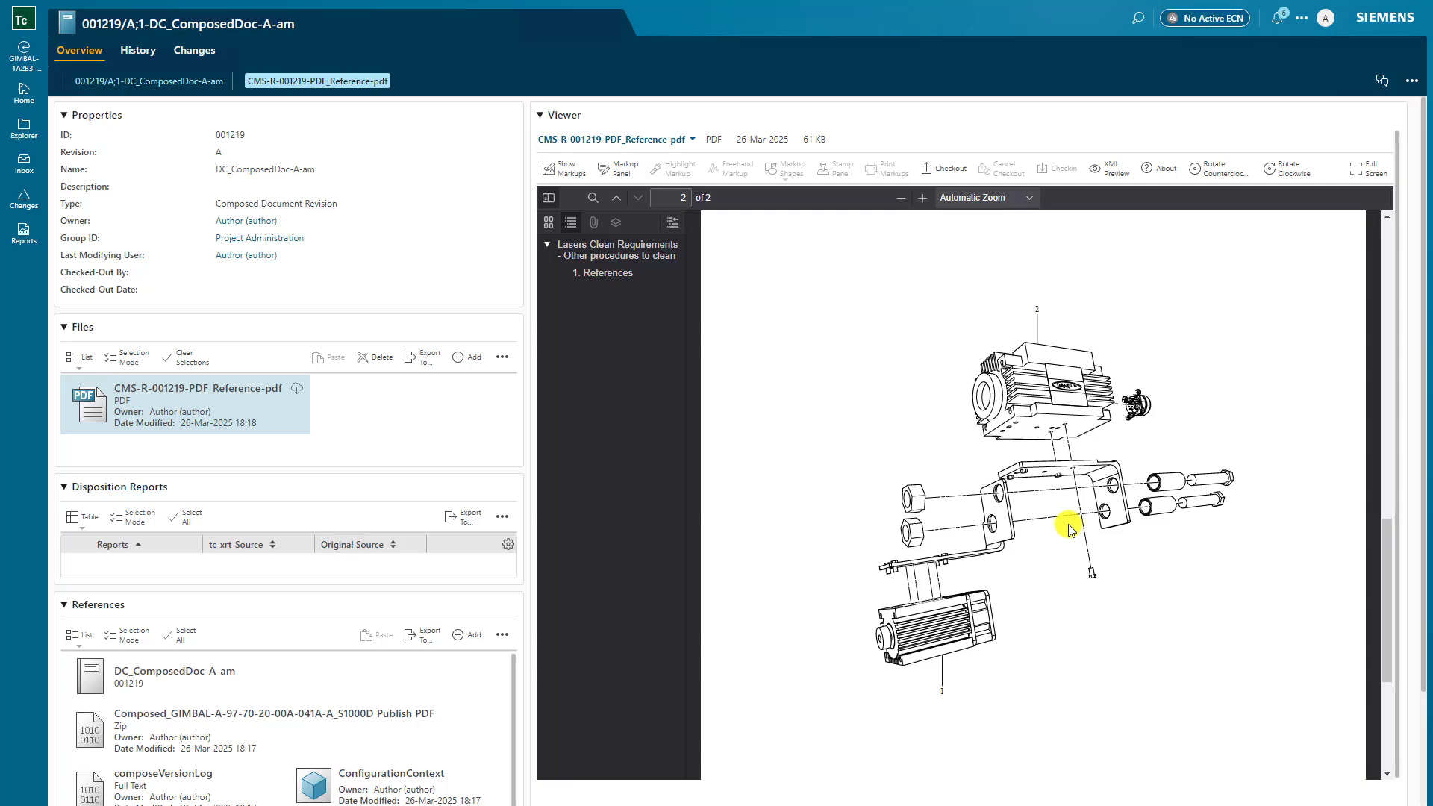
{"action": "scroll", "coordinate": [1069, 529], "scroll_direction": "down", "scroll_amount": 5}
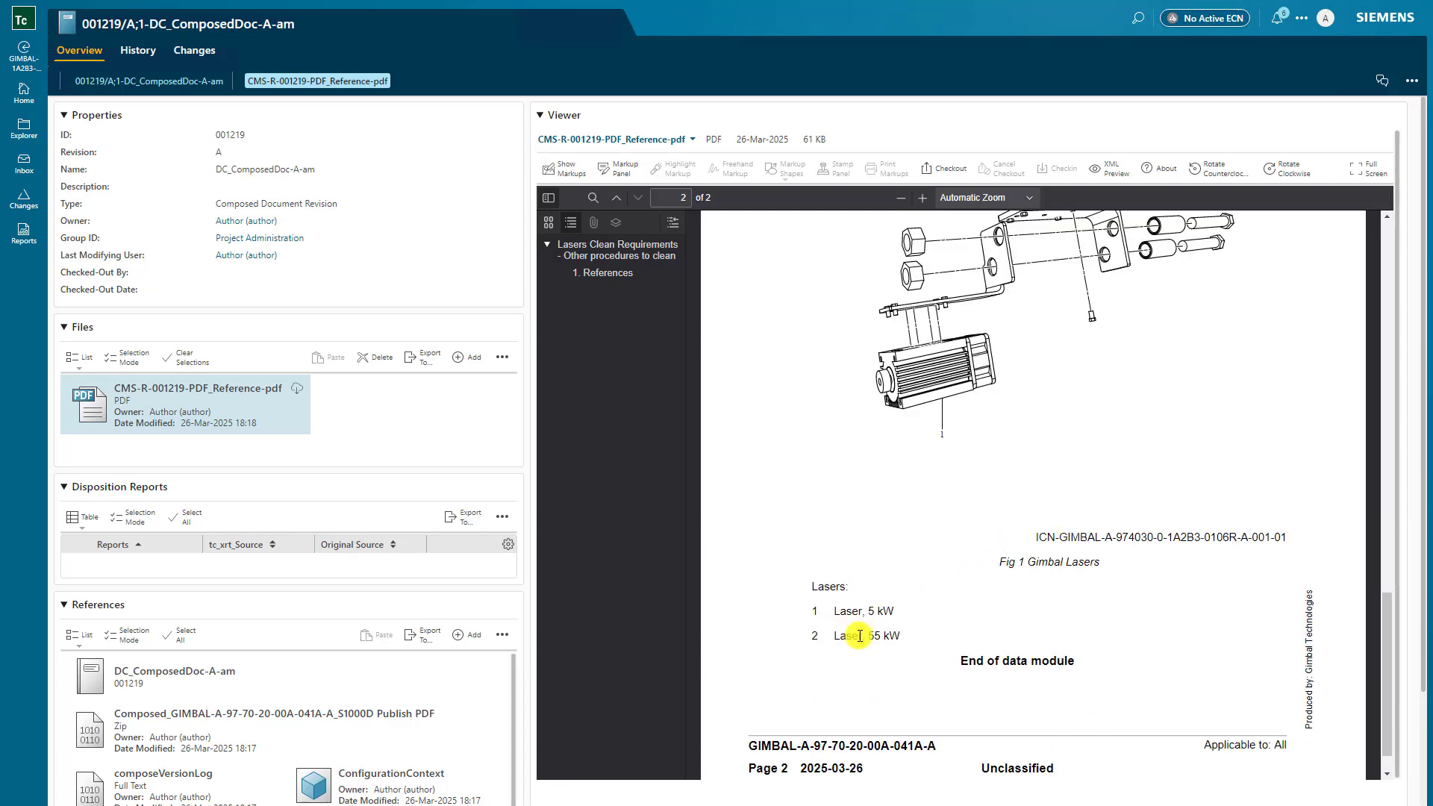
{"action": "scroll", "coordinate": [860, 636], "scroll_direction": "down", "scroll_amount": 1}
{"action": "scroll", "coordinate": [862, 638], "scroll_direction": "up", "scroll_amount": 11}
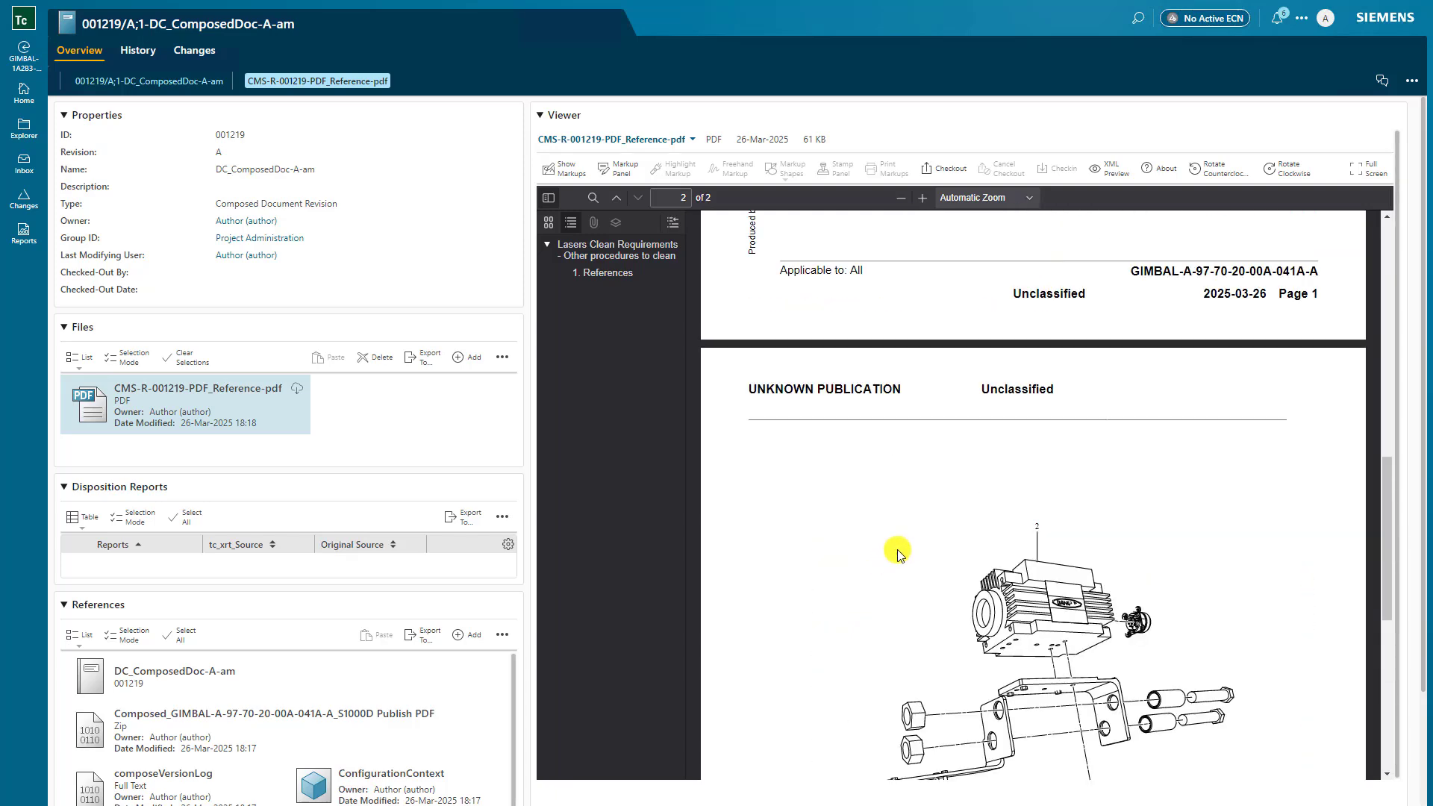
{"action": "left_click", "coordinate": [24, 57]}
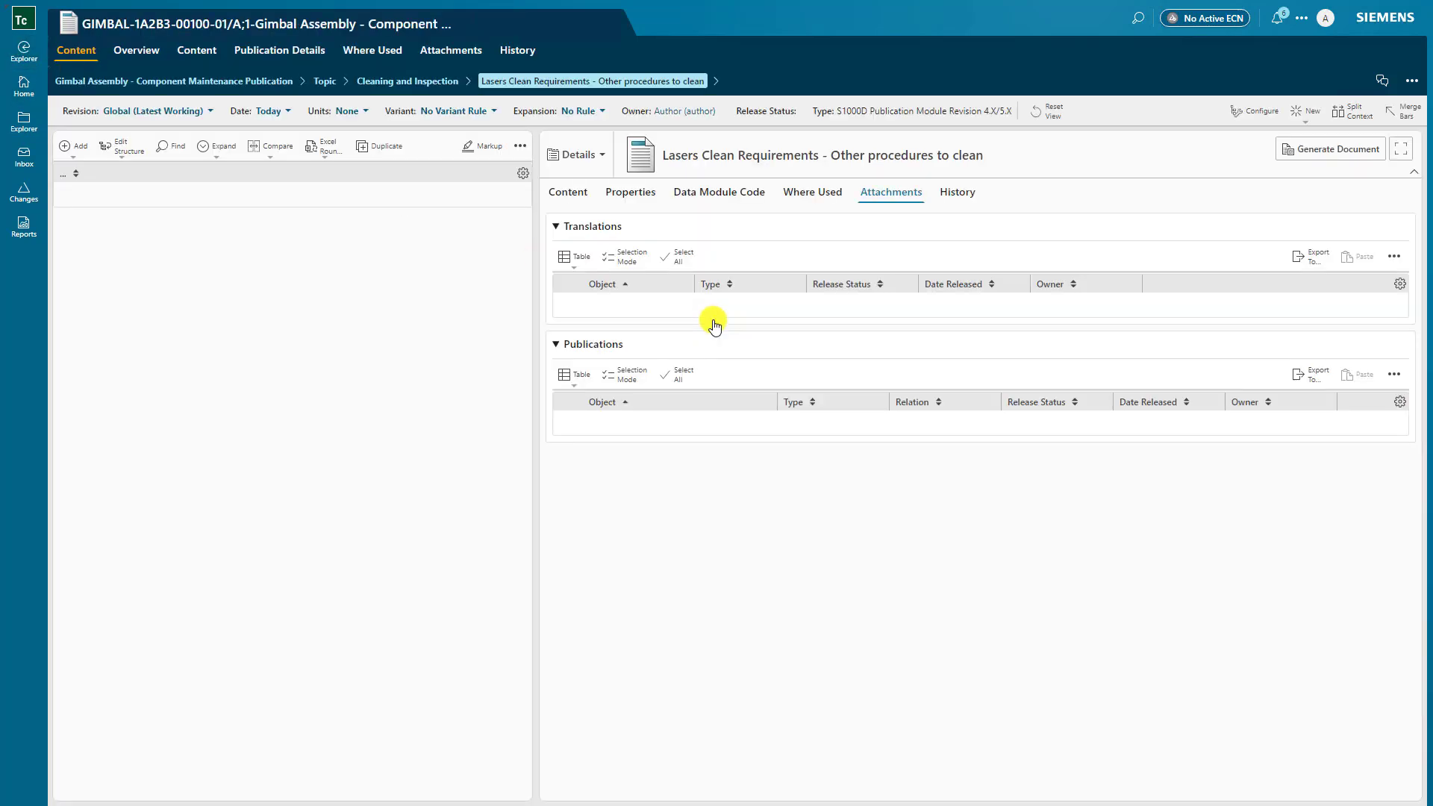
{"action": "left_click", "coordinate": [568, 191]}
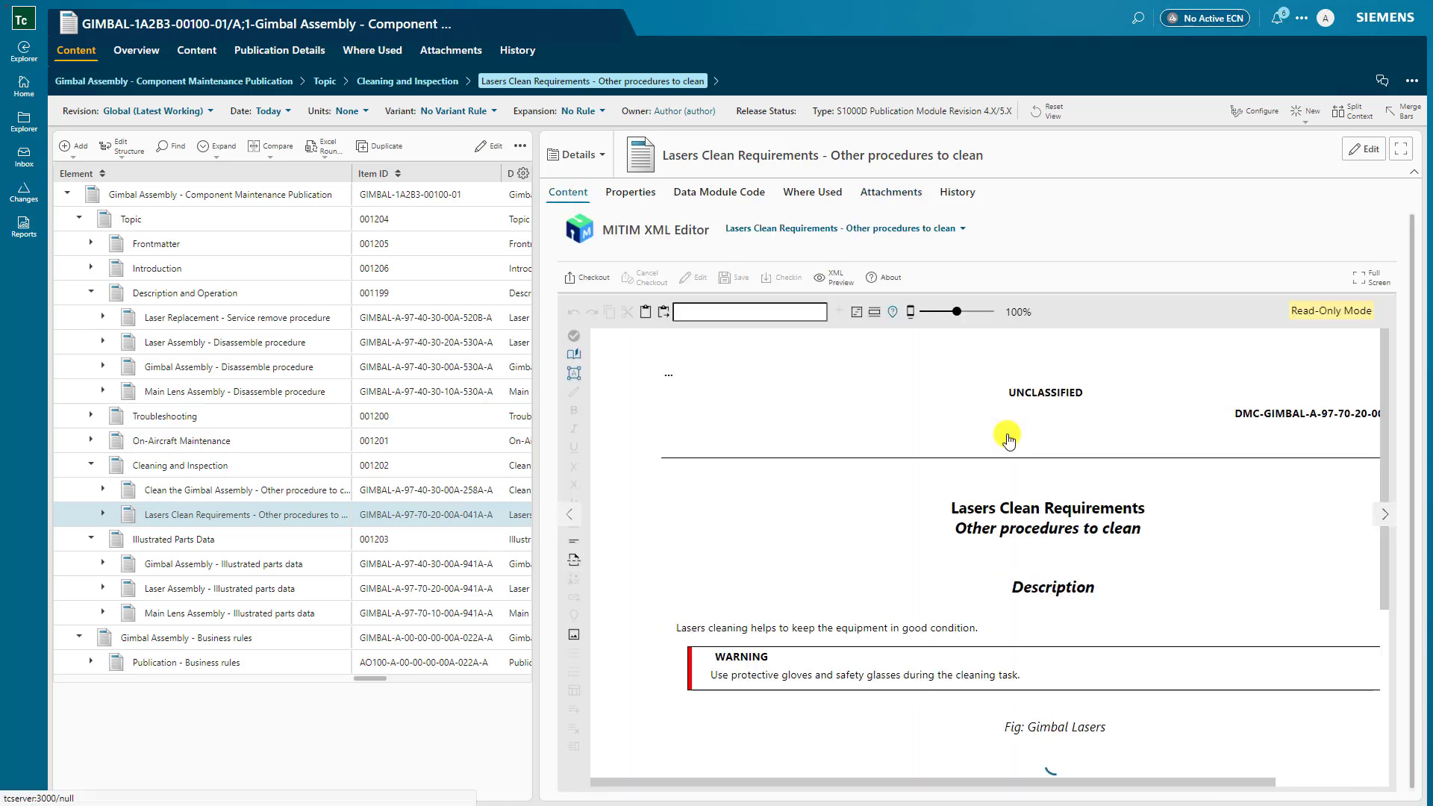